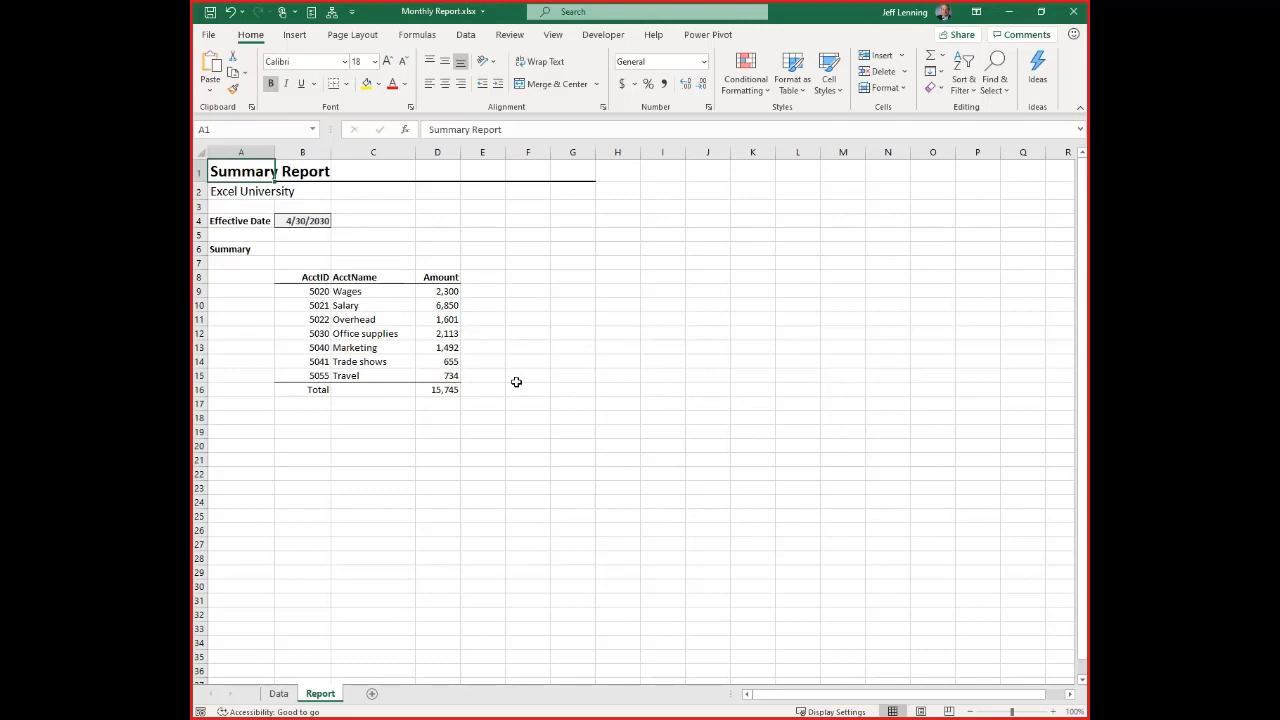
Switch to the LeadSheets.xlsx workbook and review the purpose, input cells, instructions and assumptions on the Start Here sheet
key(alt+w)
key(w)
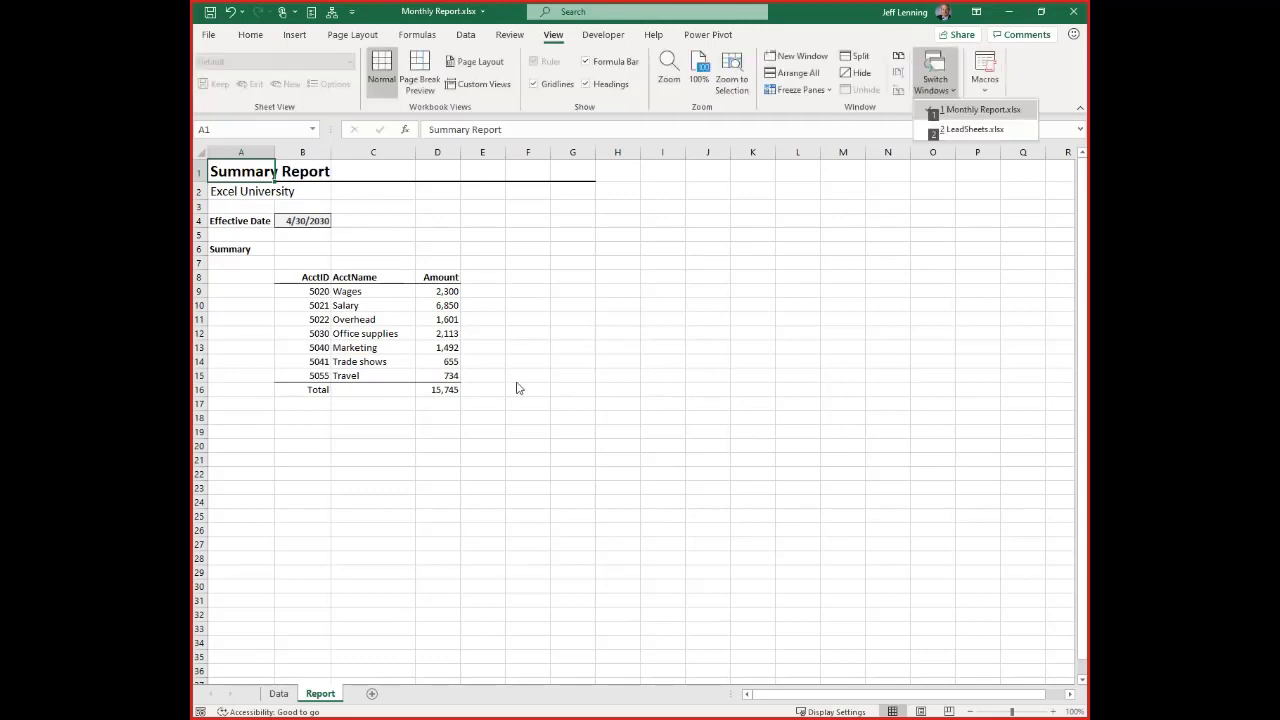
key(2)
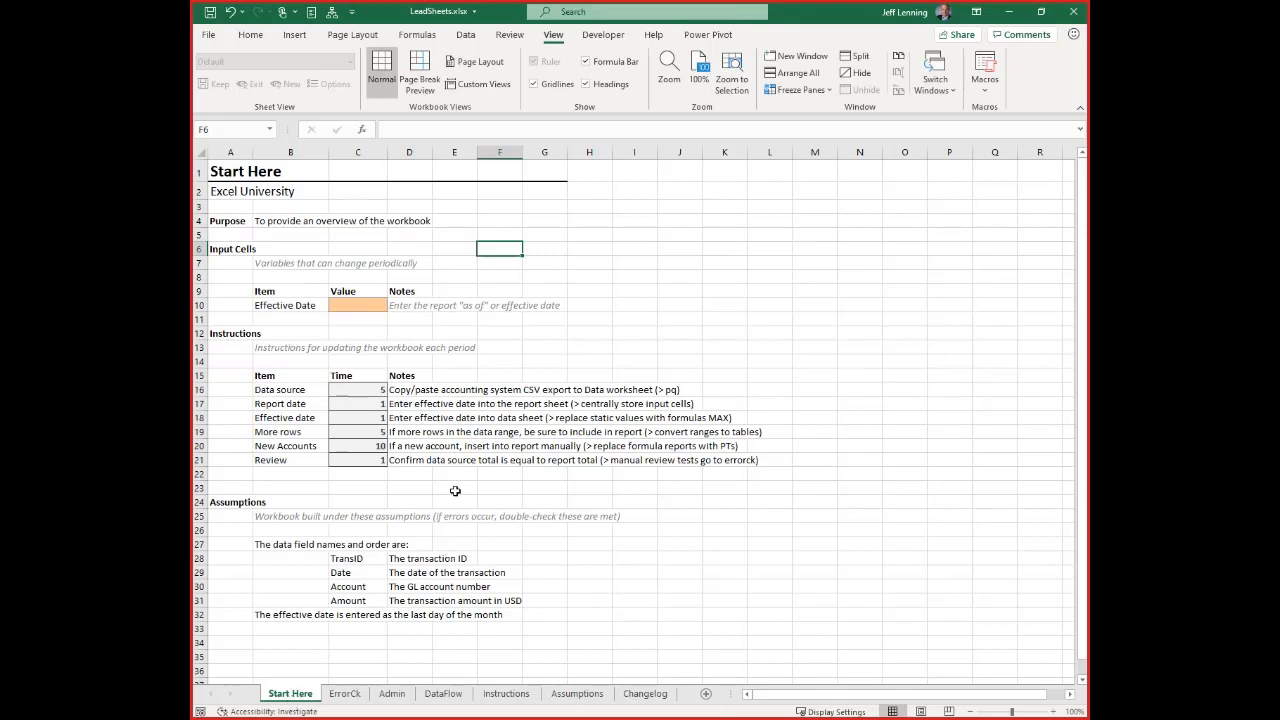
click(232, 220)
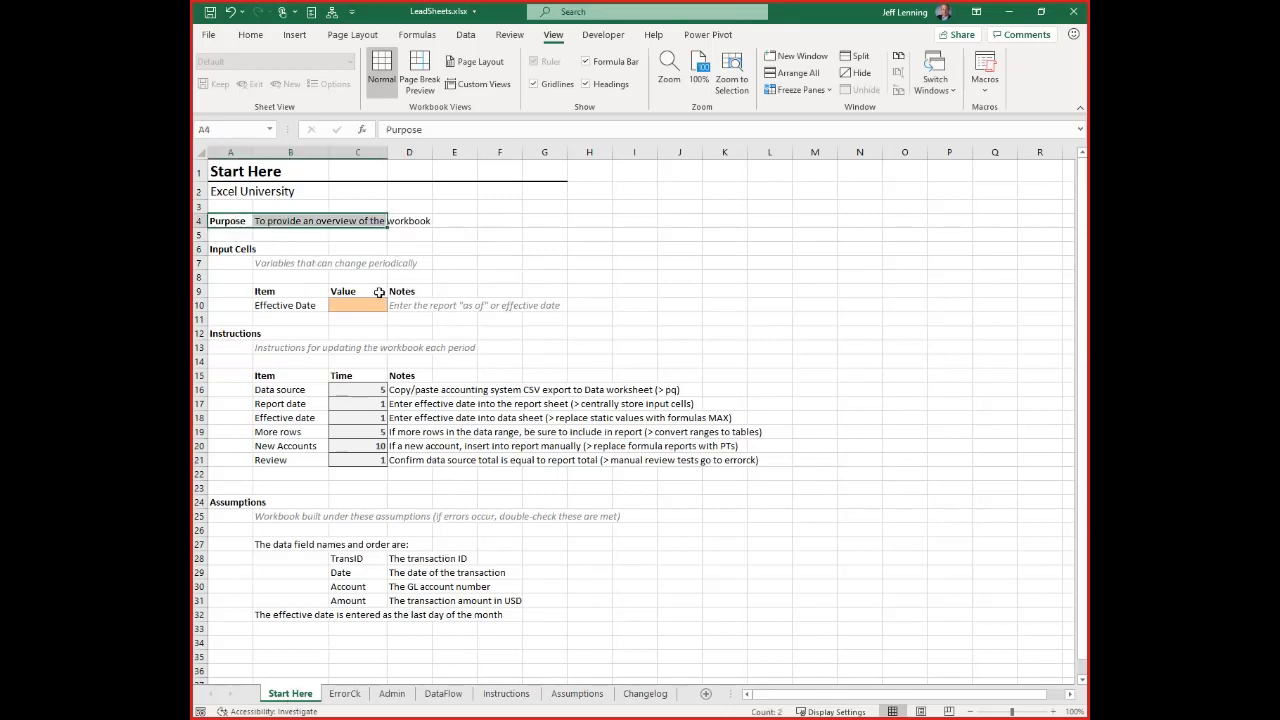
drag(264, 262, 503, 318)
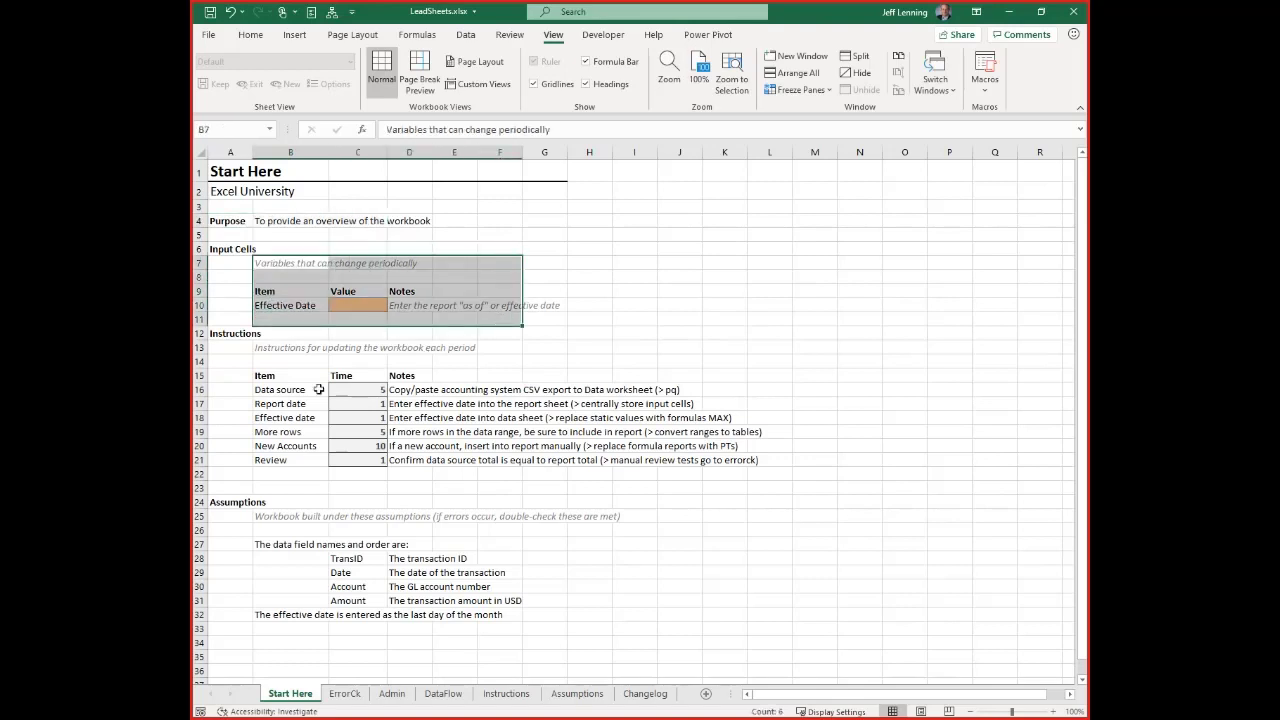
drag(275, 378, 618, 468)
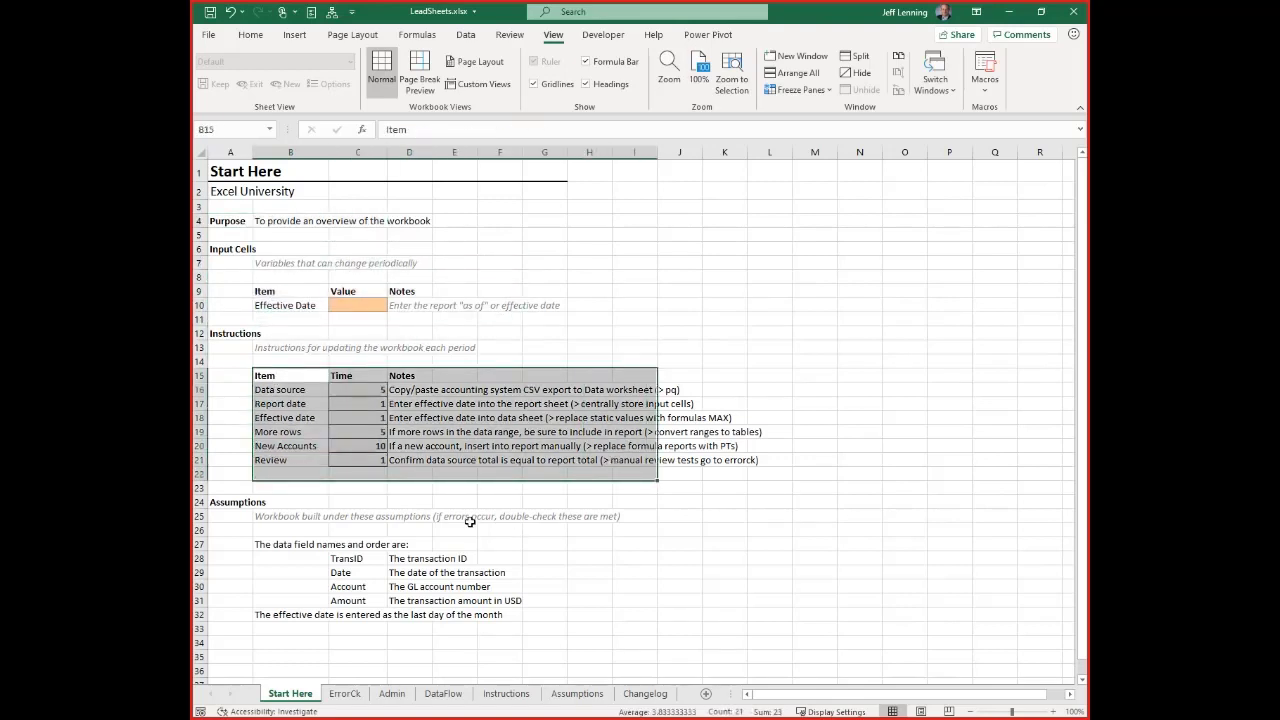
drag(288, 516, 652, 645)
click(662, 614)
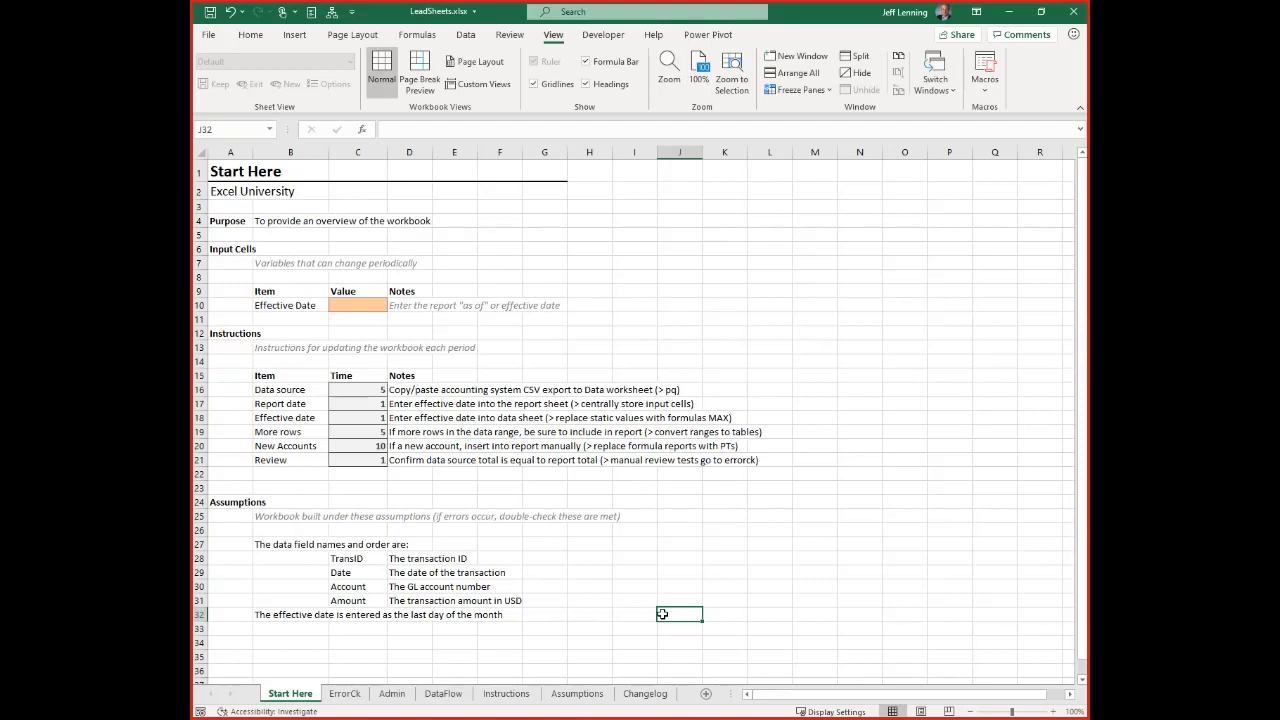
Review the ErrorCk, Admin, DataFlow, Instructions, Assumptions and Changelog sheets, including the empty change log entry area
click(344, 693)
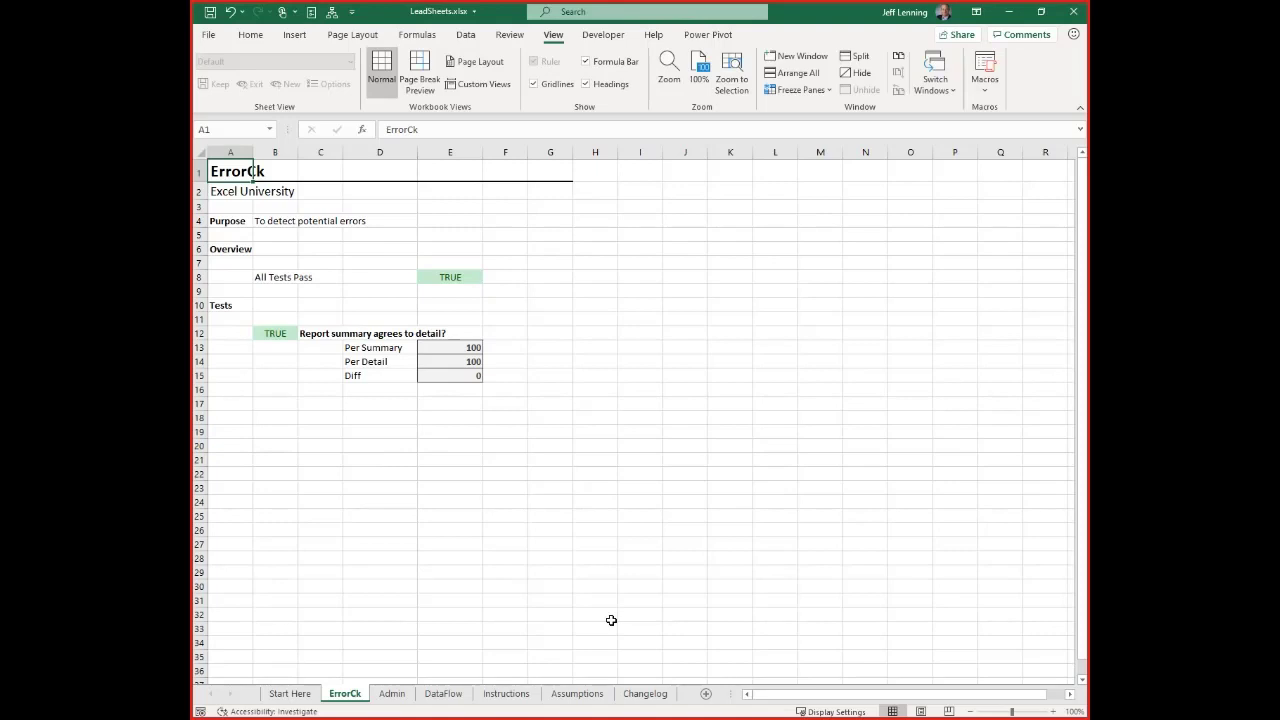
click(392, 693)
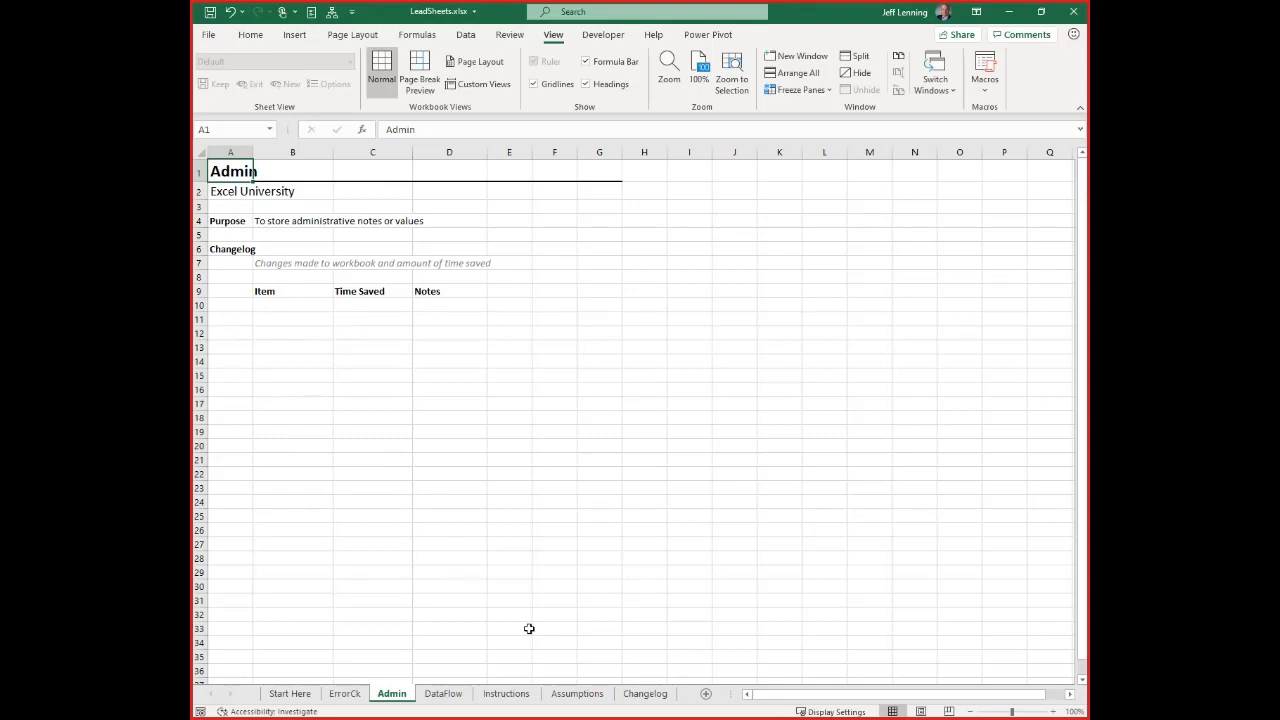
click(451, 697)
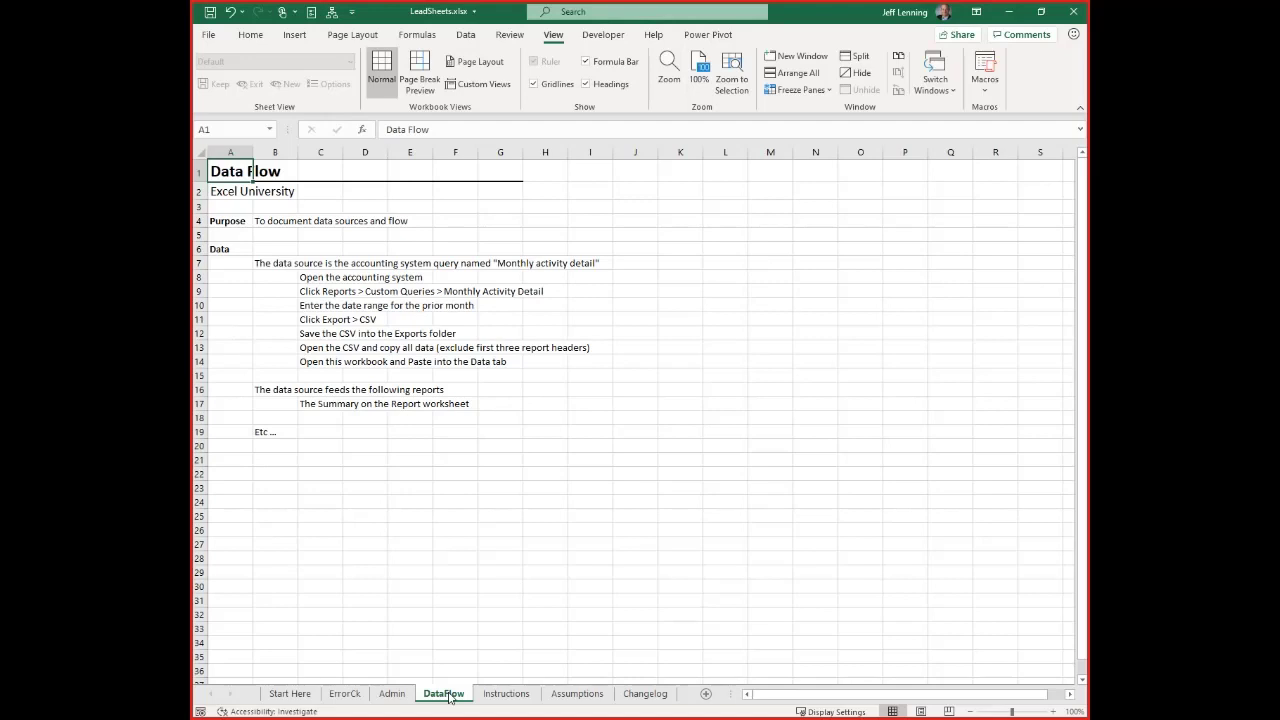
click(507, 694)
click(287, 697)
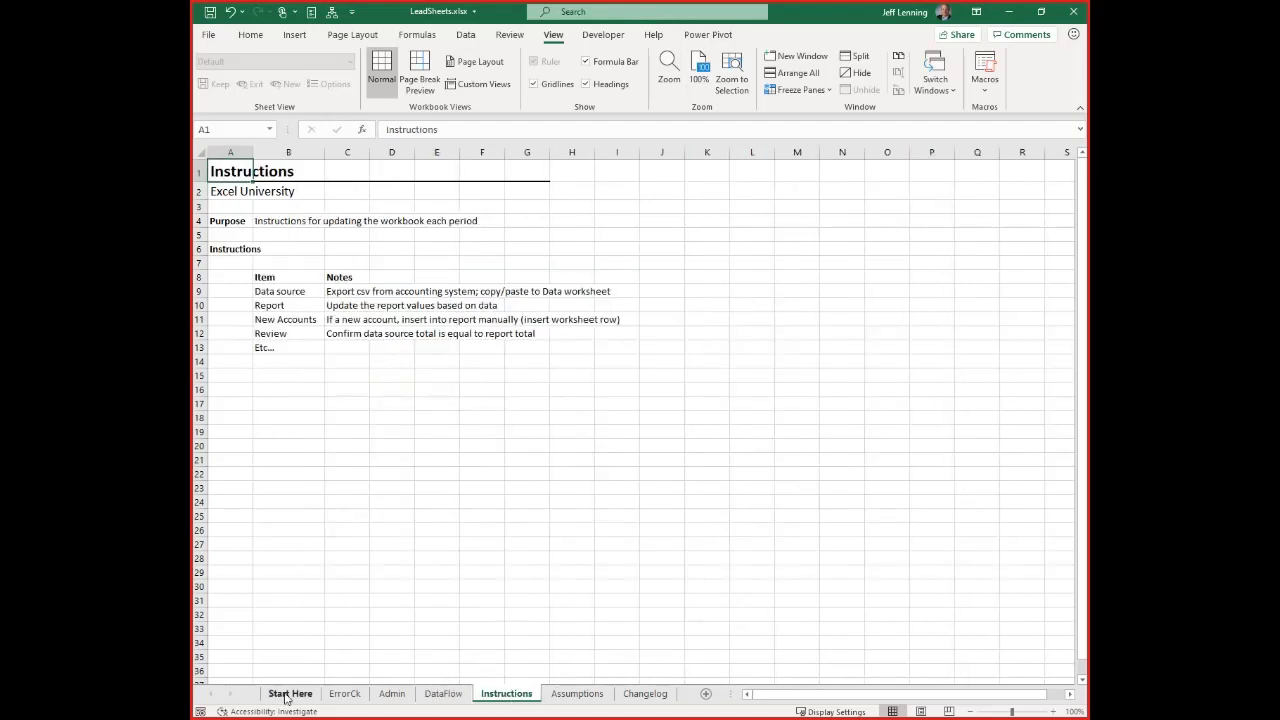
click(500, 693)
click(565, 696)
click(646, 697)
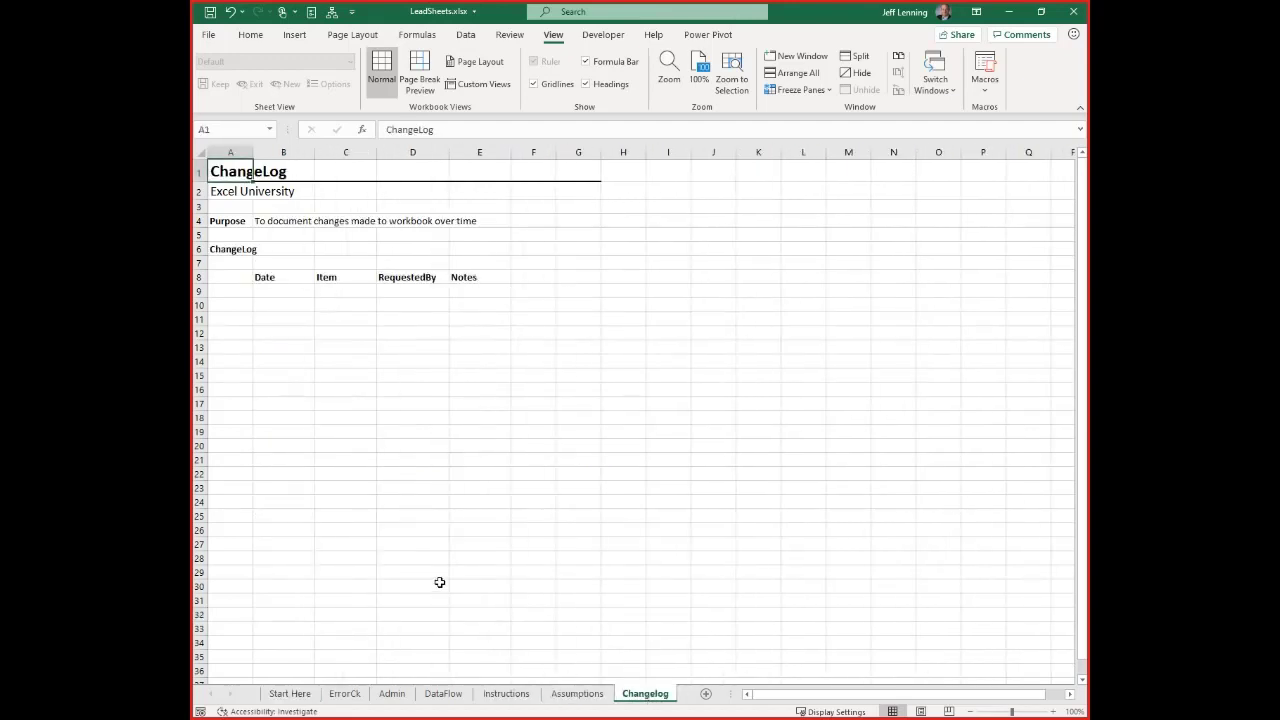
drag(289, 293, 474, 458)
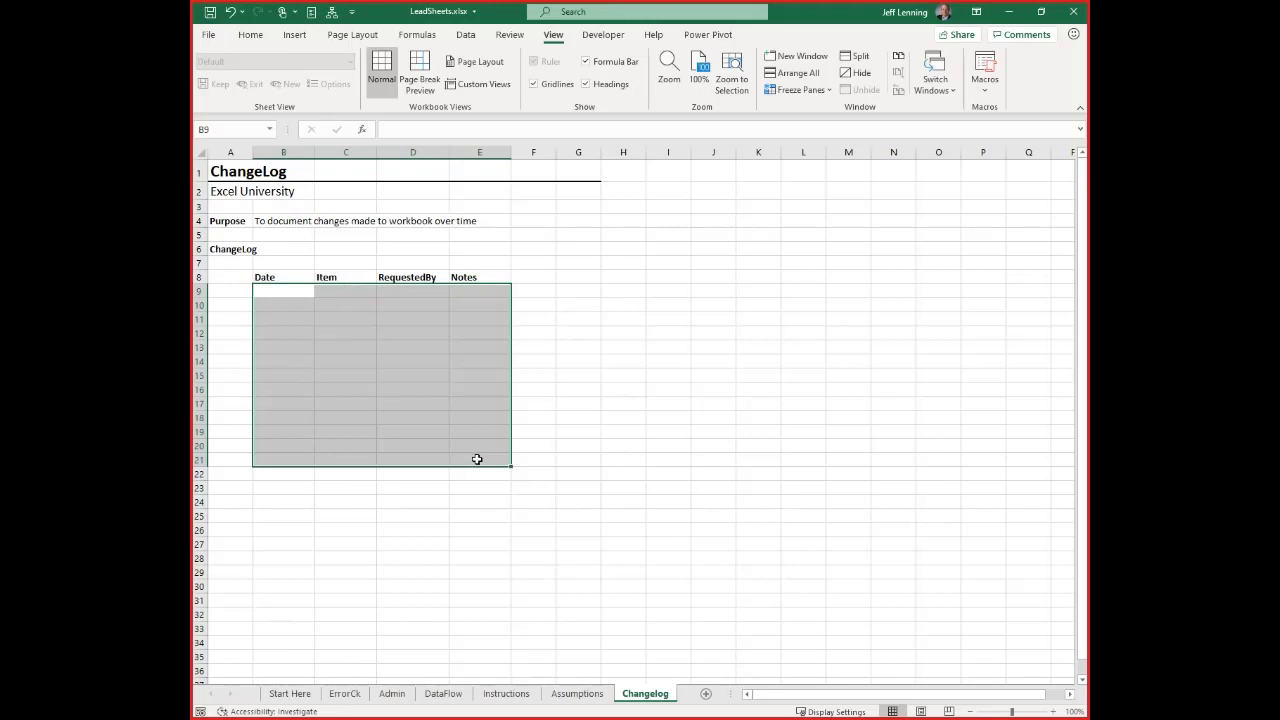
Copy the Start Here, ErrorCk and Admin sheets together into Monthly Report.xlsx, placing them before the Data sheet
click(287, 694)
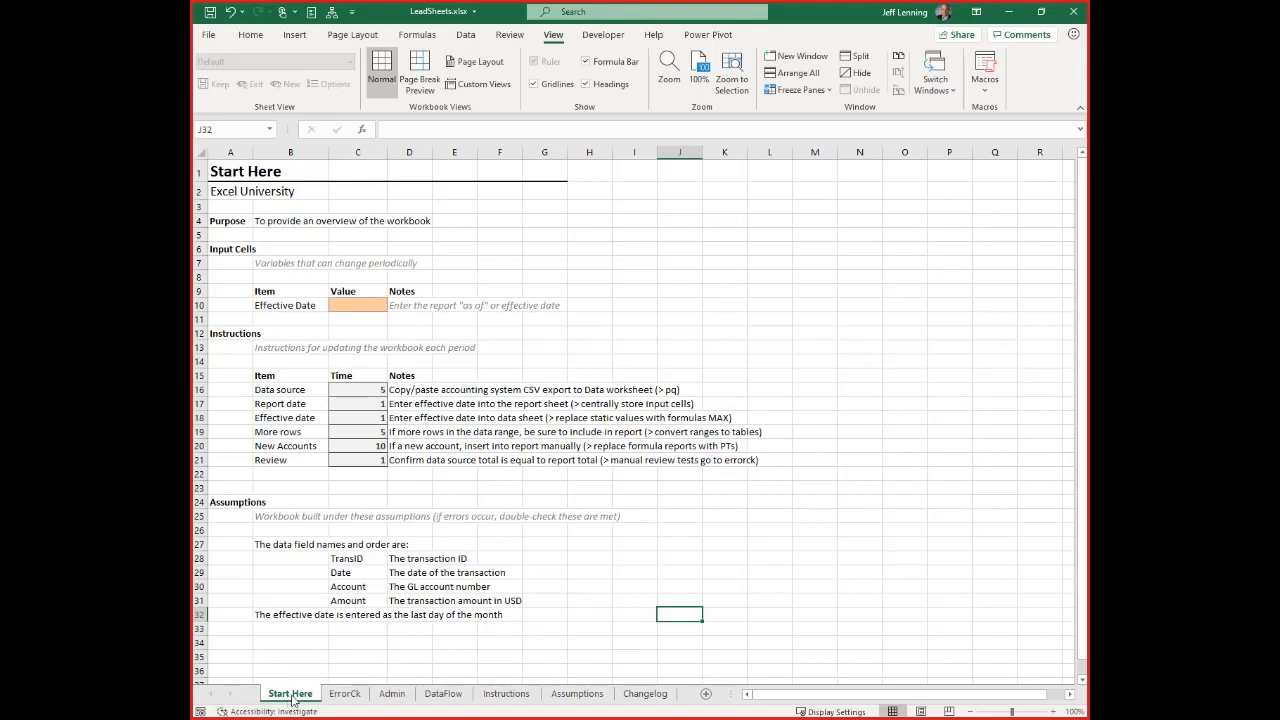
ctrl+click(344, 694)
ctrl+click(392, 693)
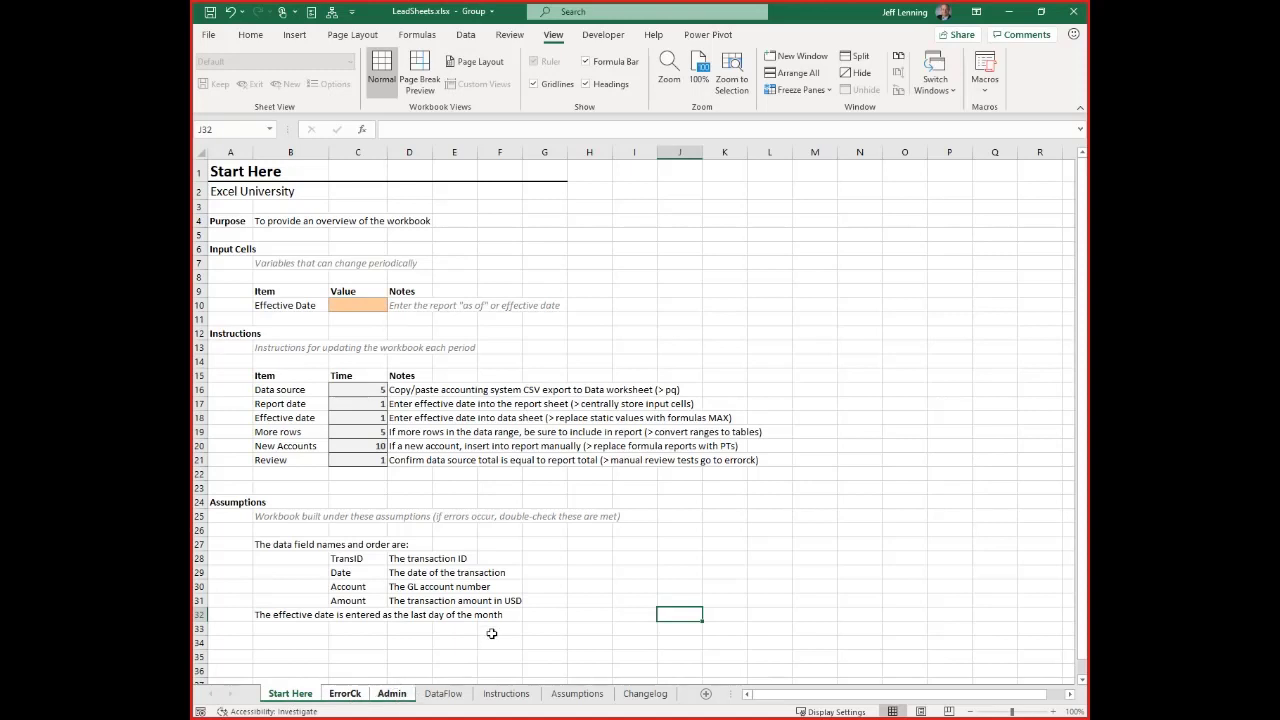
right_click(357, 695)
click(390, 540)
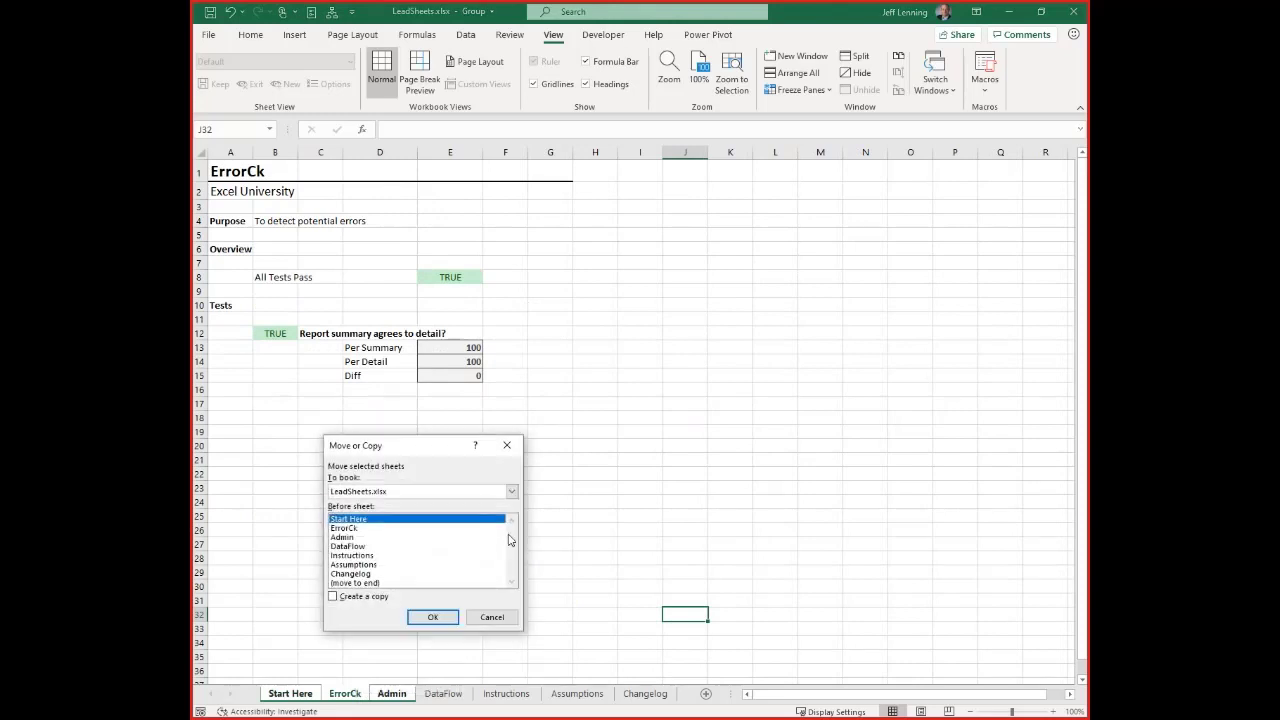
click(352, 598)
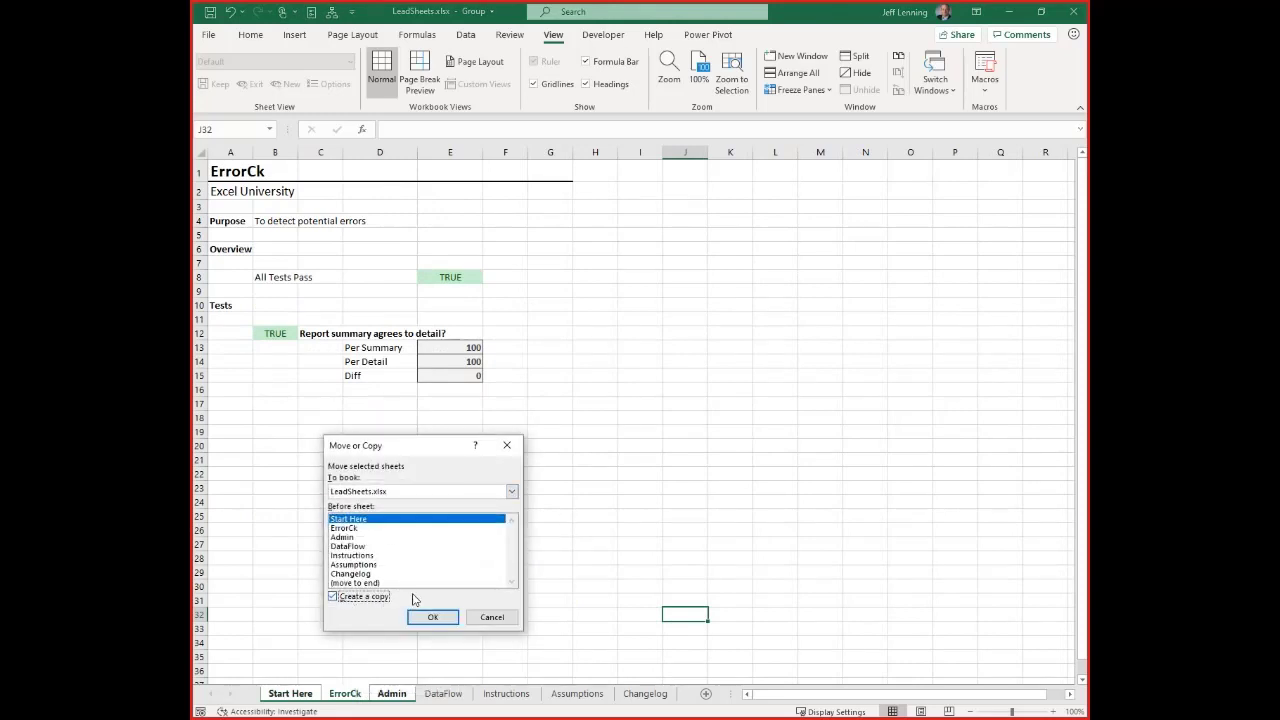
click(381, 493)
click(362, 522)
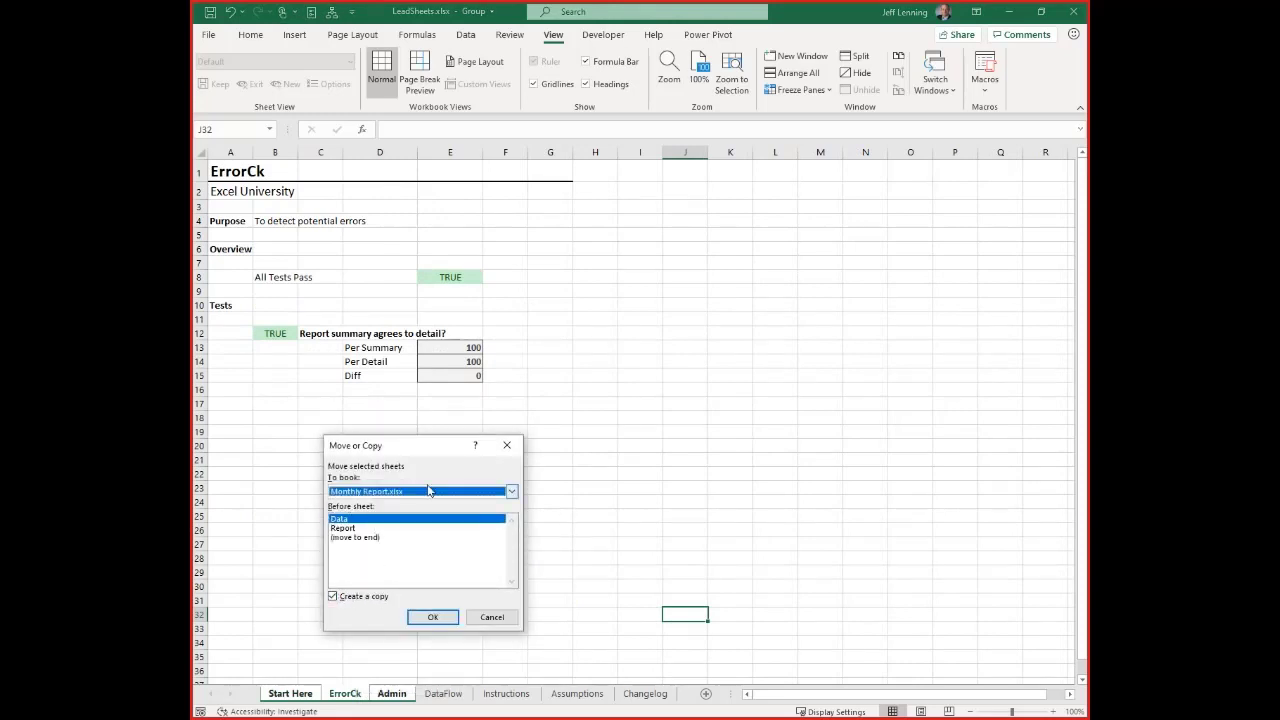
click(433, 617)
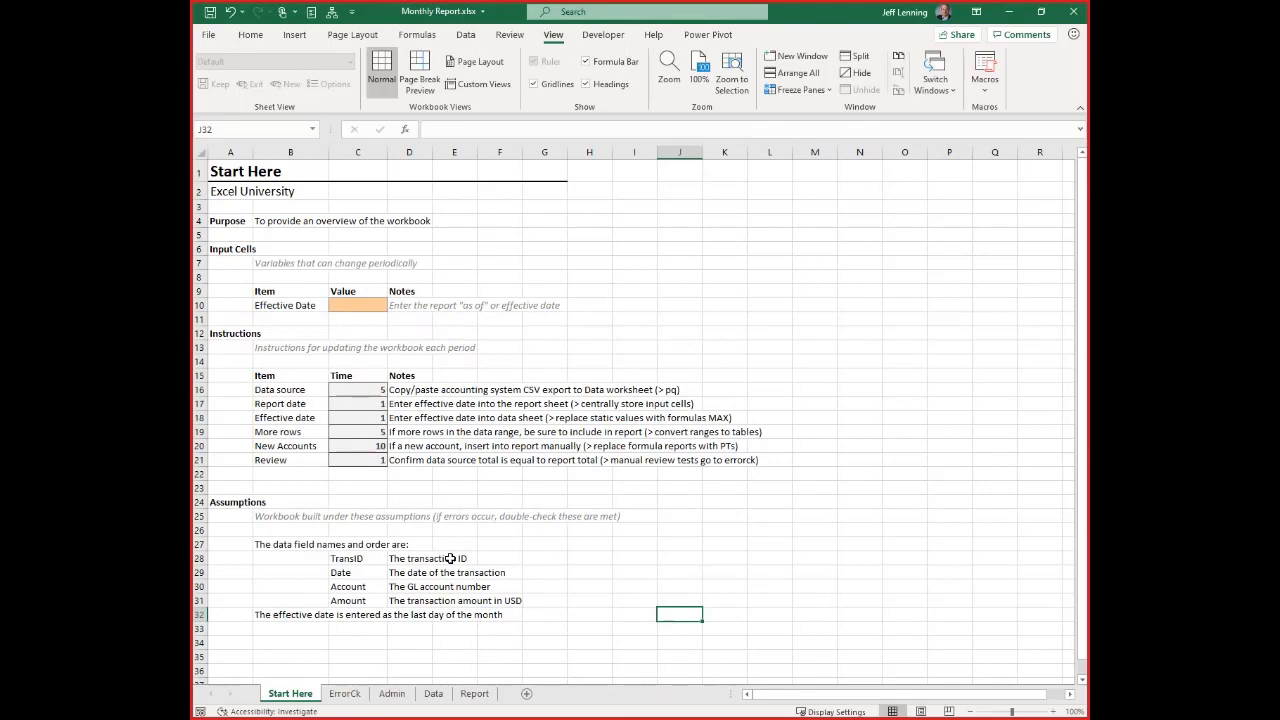
Switch back to LeadSheets.xlsx and close that workbook
key(alt+w)
key(w)
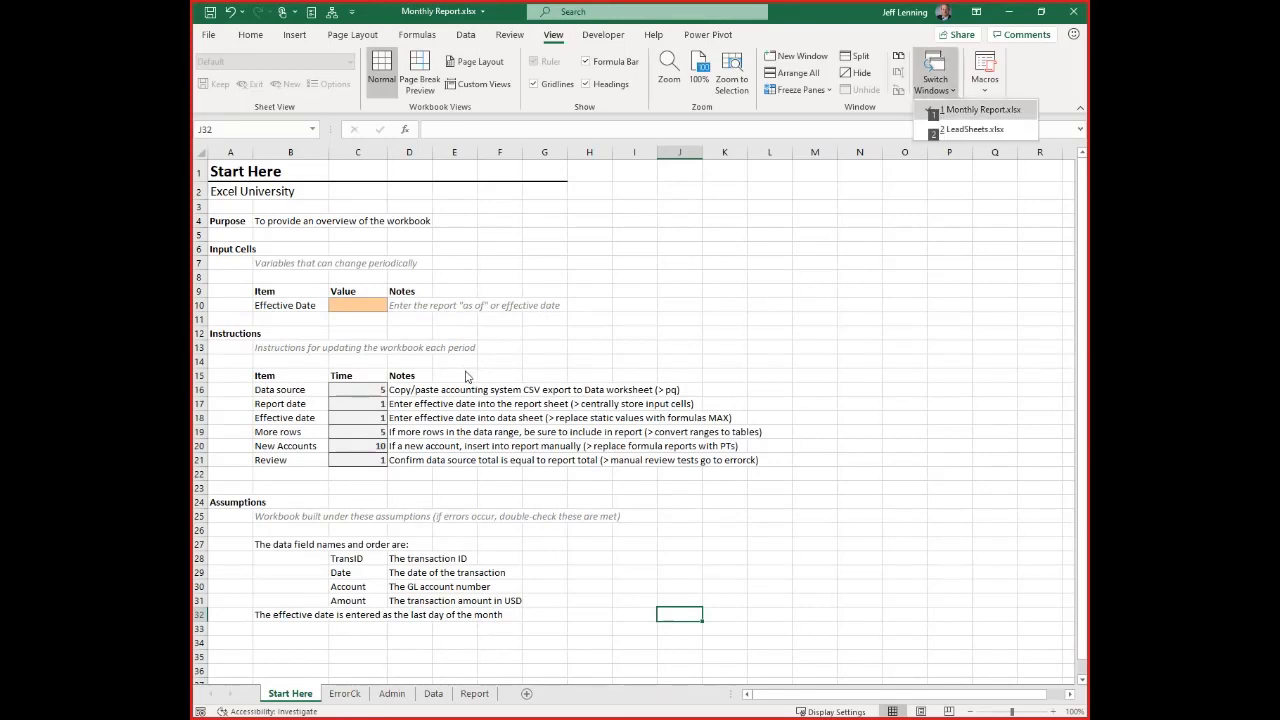
click(975, 129)
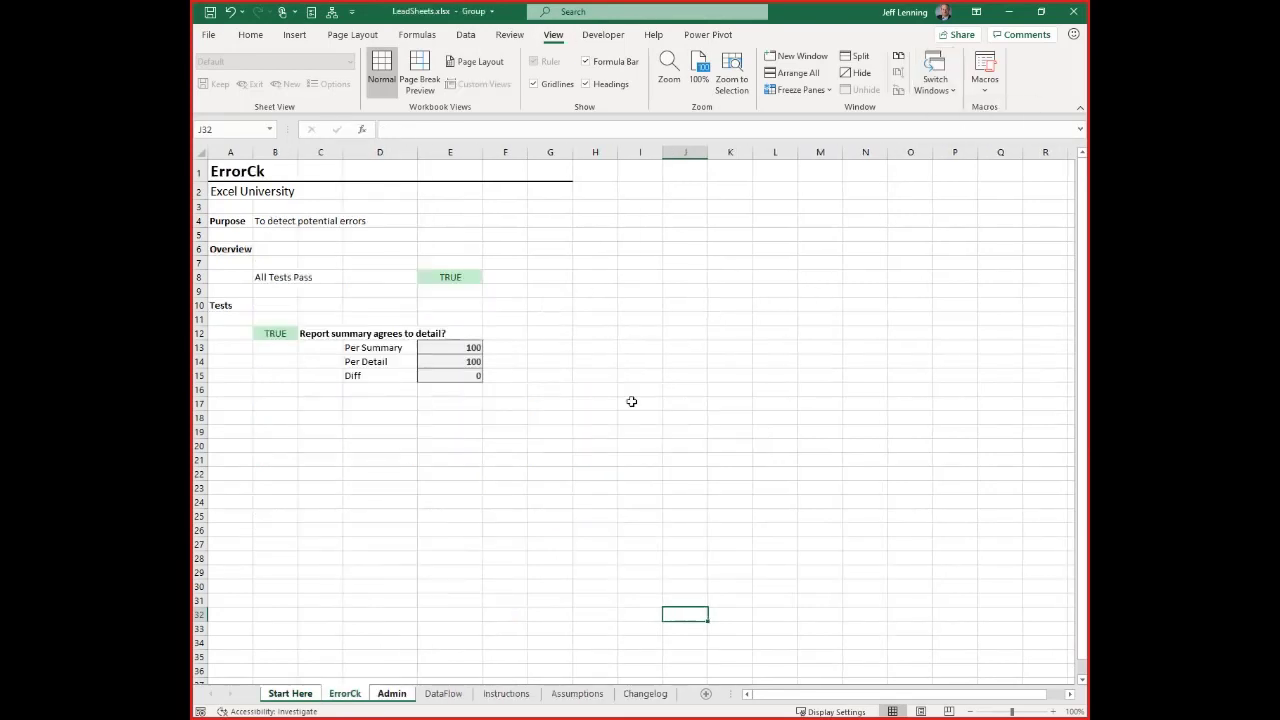
key(alt+f)
key(c)
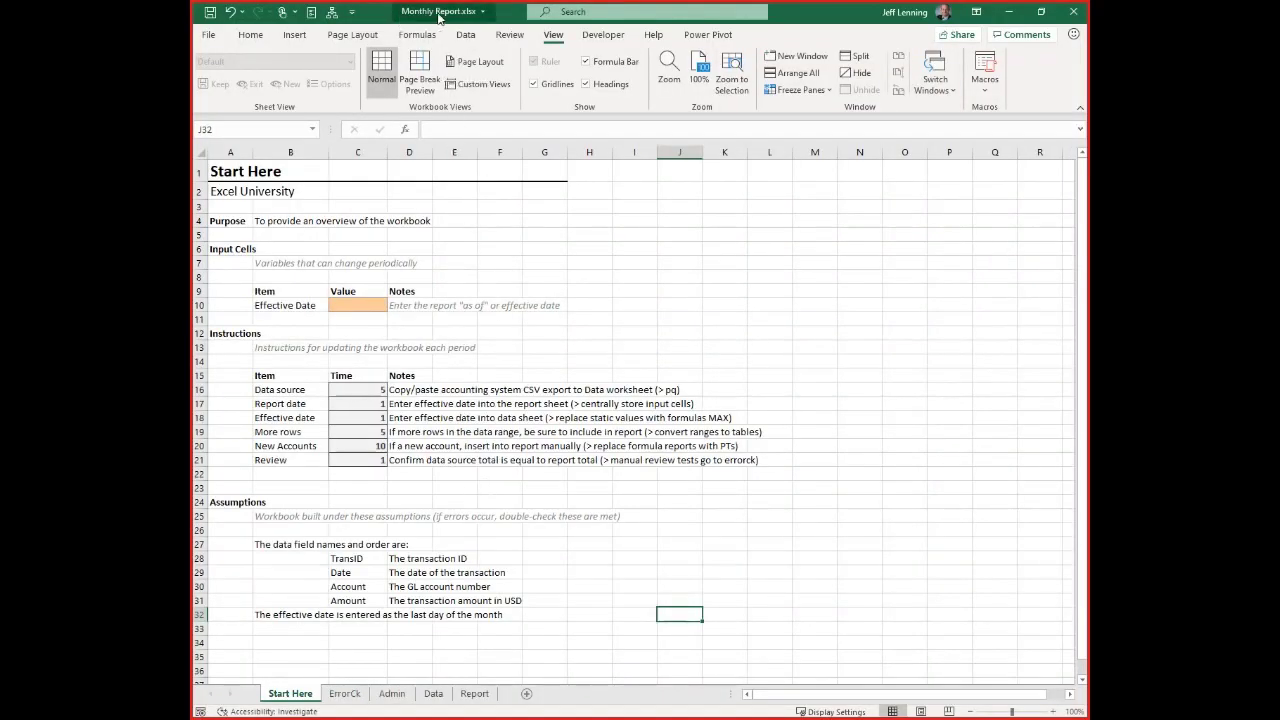
Look through the Data, Report, Start Here, ErrorCk and Admin sheets of Monthly Report.xlsx, ending on Start Here
click(435, 697)
click(474, 693)
click(299, 694)
click(340, 694)
click(392, 694)
click(290, 694)
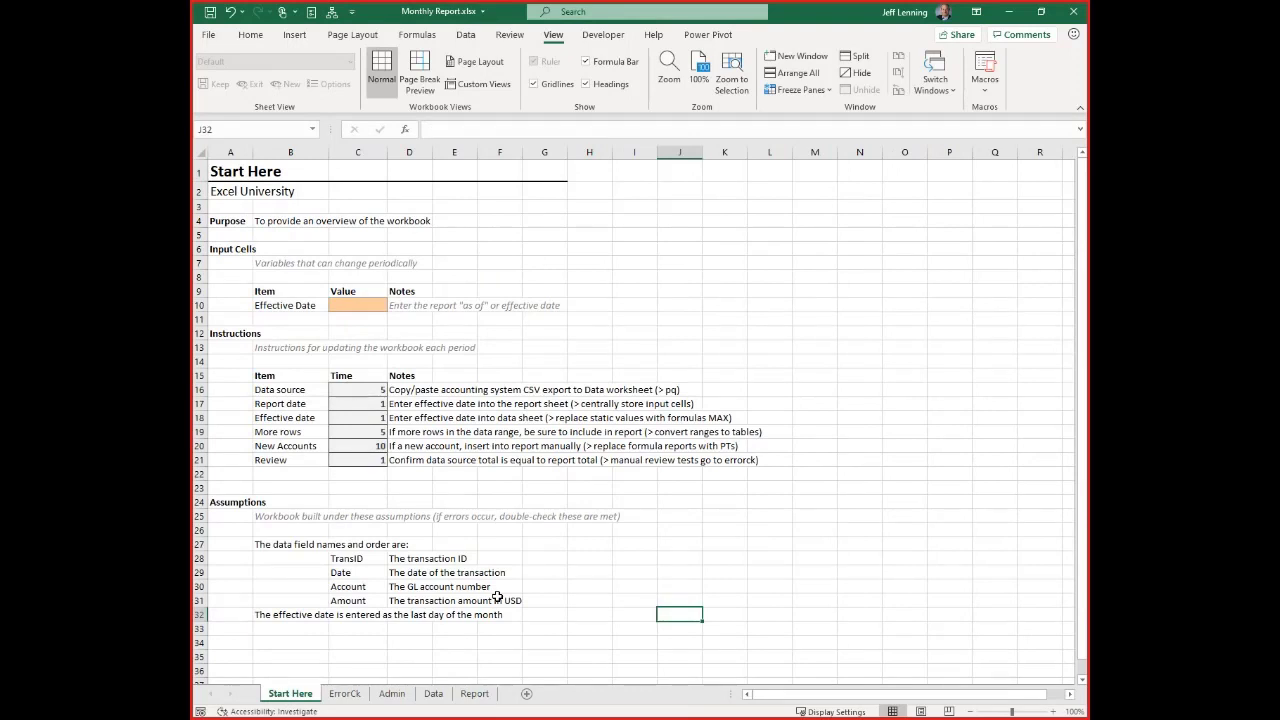
Examine the Instructions table on Start Here, going over its items, notes and time estimates
drag(276, 390, 790, 464)
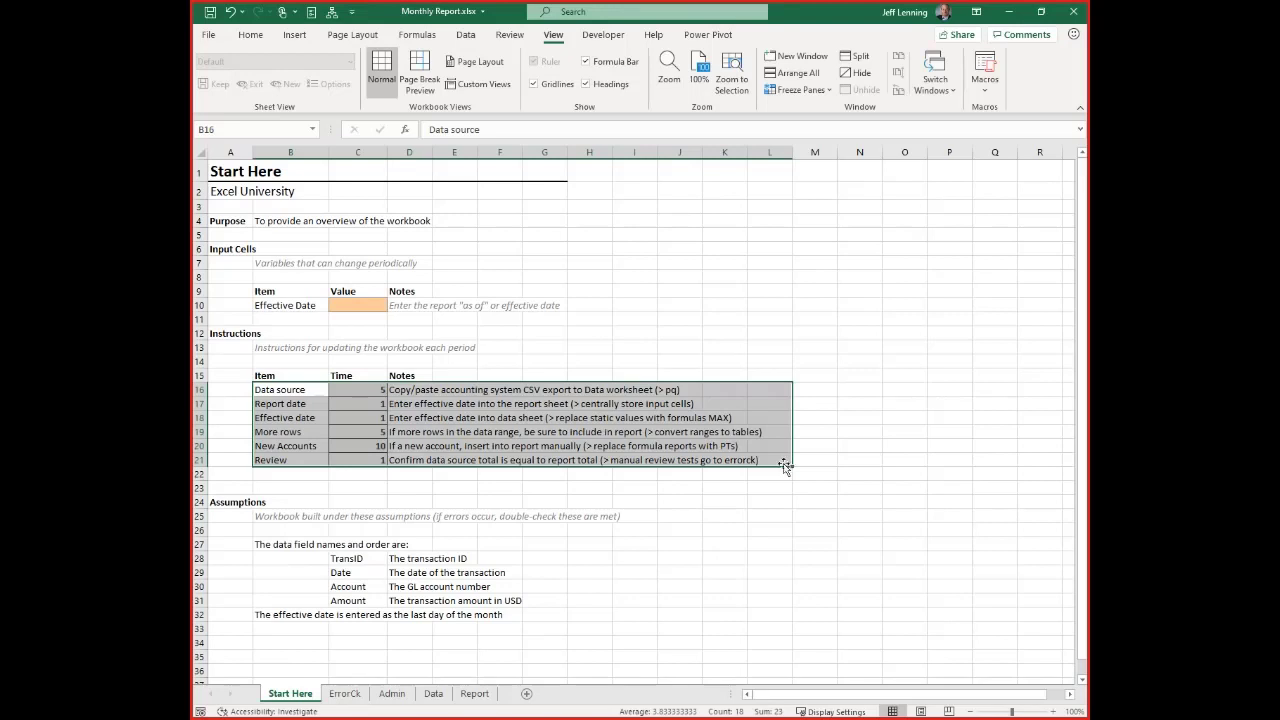
drag(305, 421, 767, 461)
drag(309, 391, 765, 469)
click(316, 391)
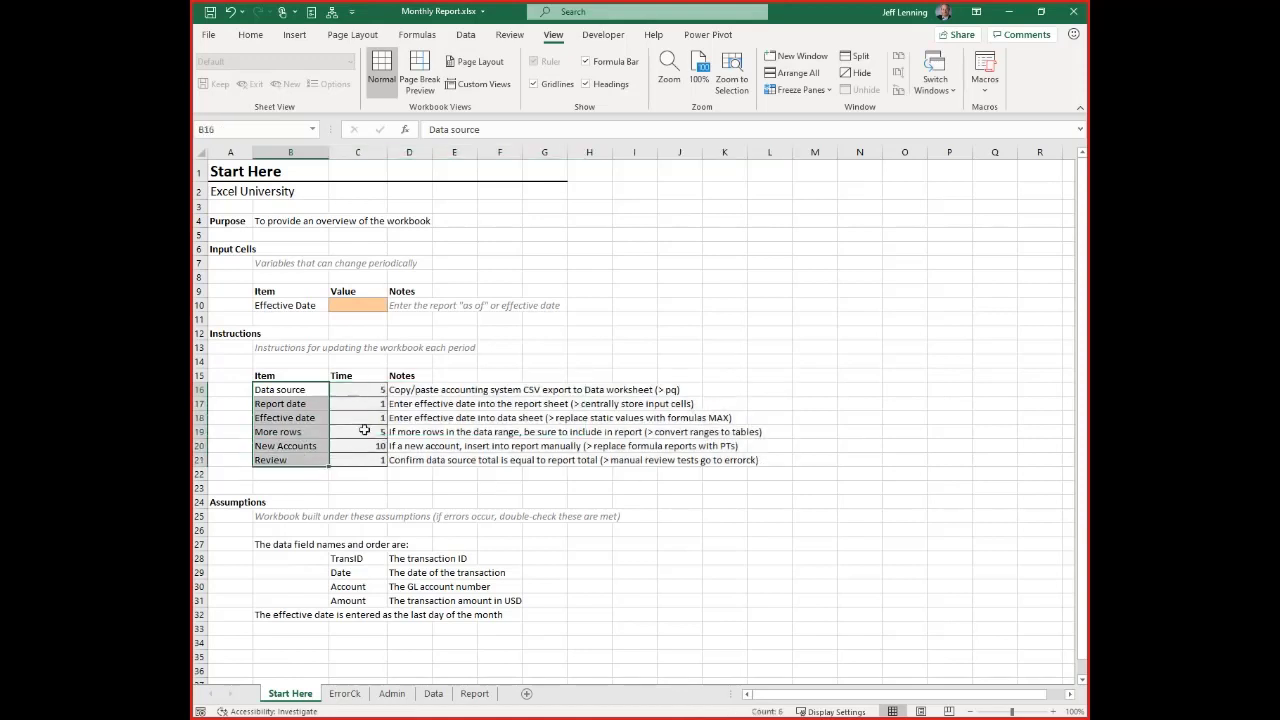
drag(405, 390, 753, 463)
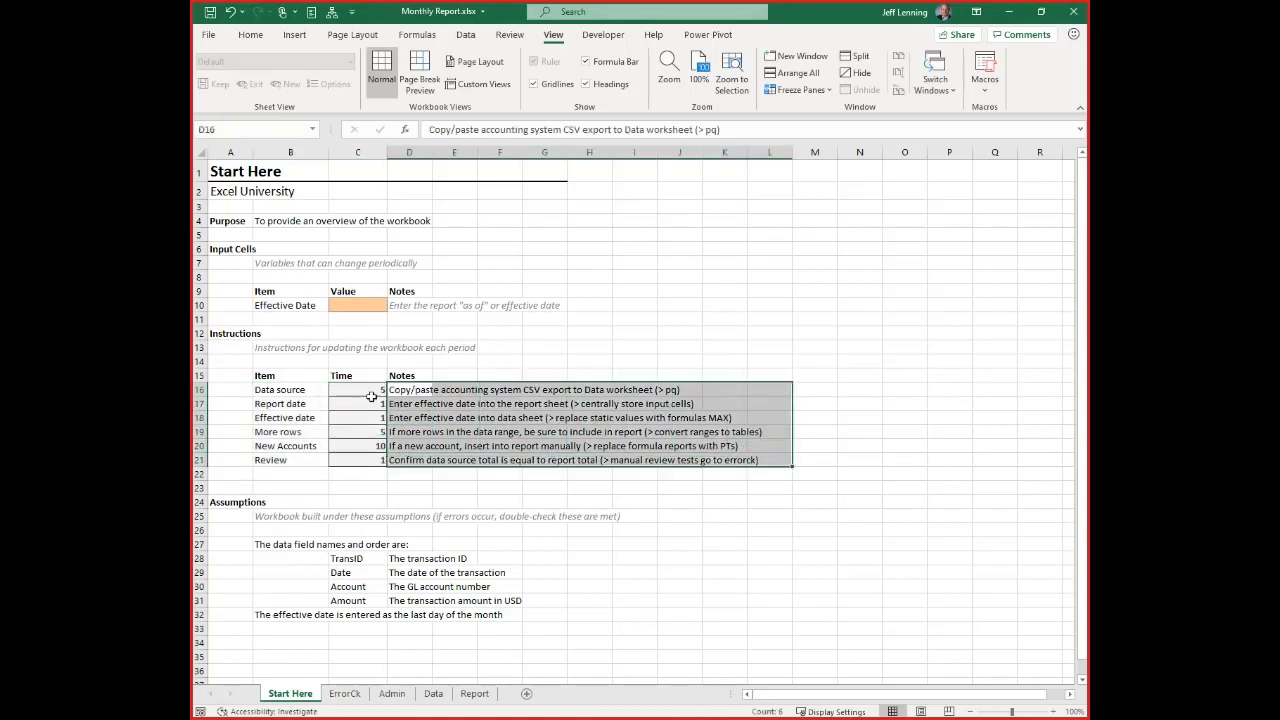
drag(360, 390, 360, 462)
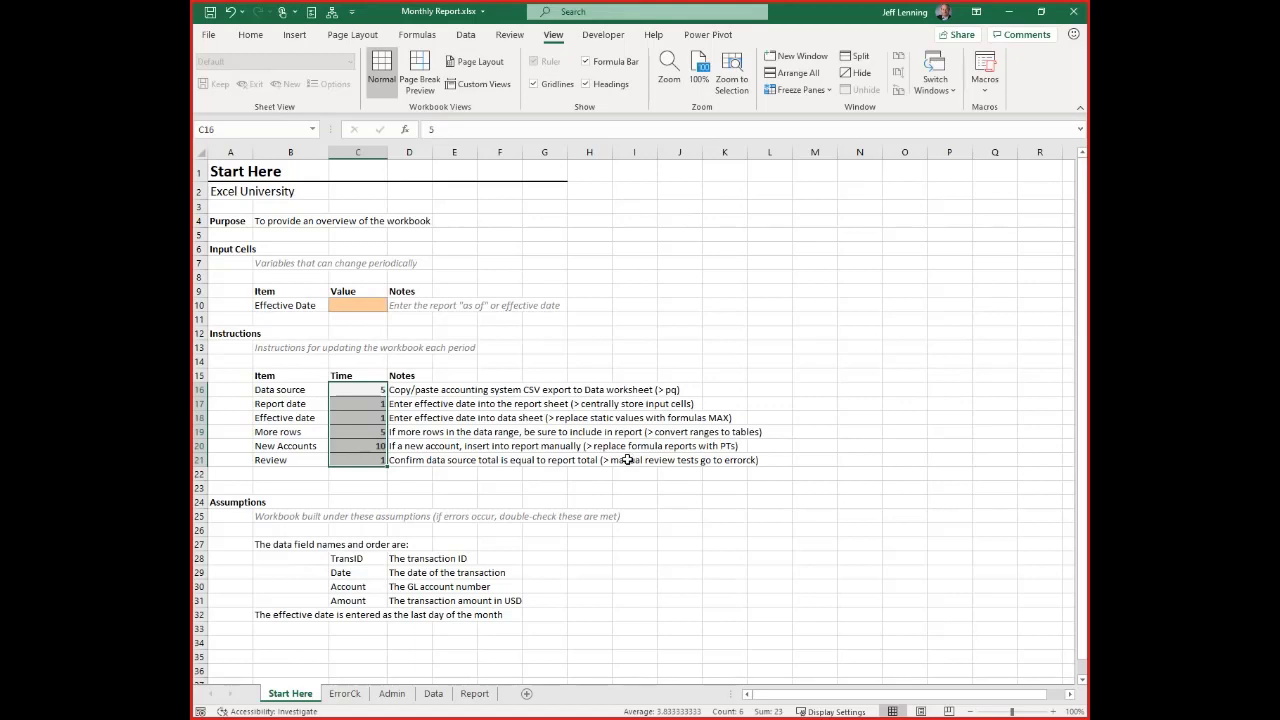
Compare the time estimates of the update tasks on Start Here, focusing on the New Accounts and Data source rows
click(367, 389)
drag(367, 389, 370, 460)
click(289, 446)
click(365, 446)
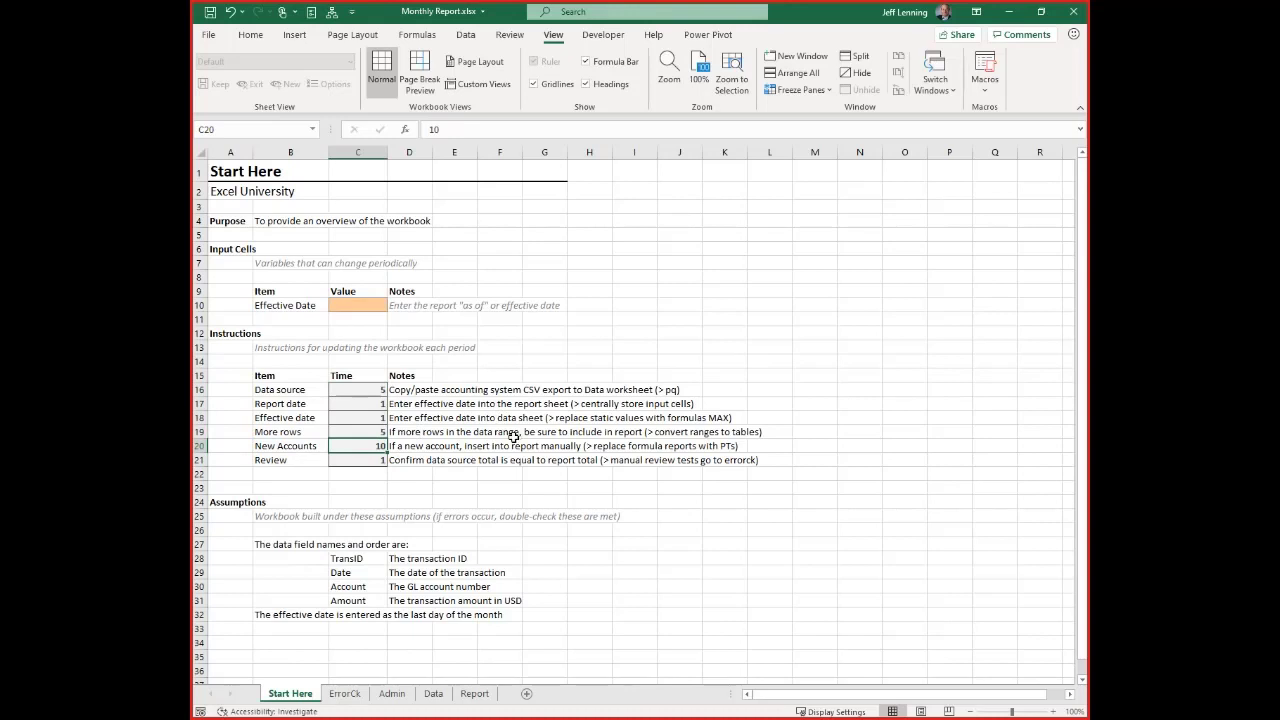
click(370, 393)
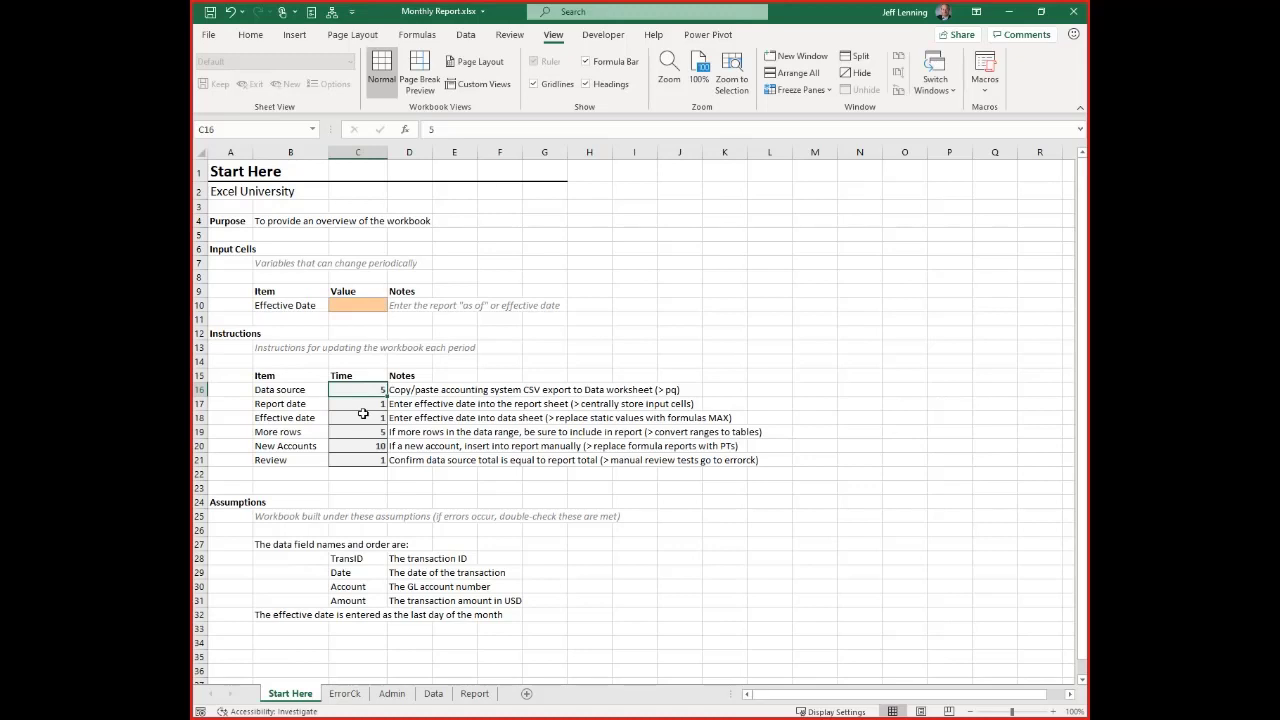
drag(374, 391, 375, 448)
drag(308, 395, 570, 460)
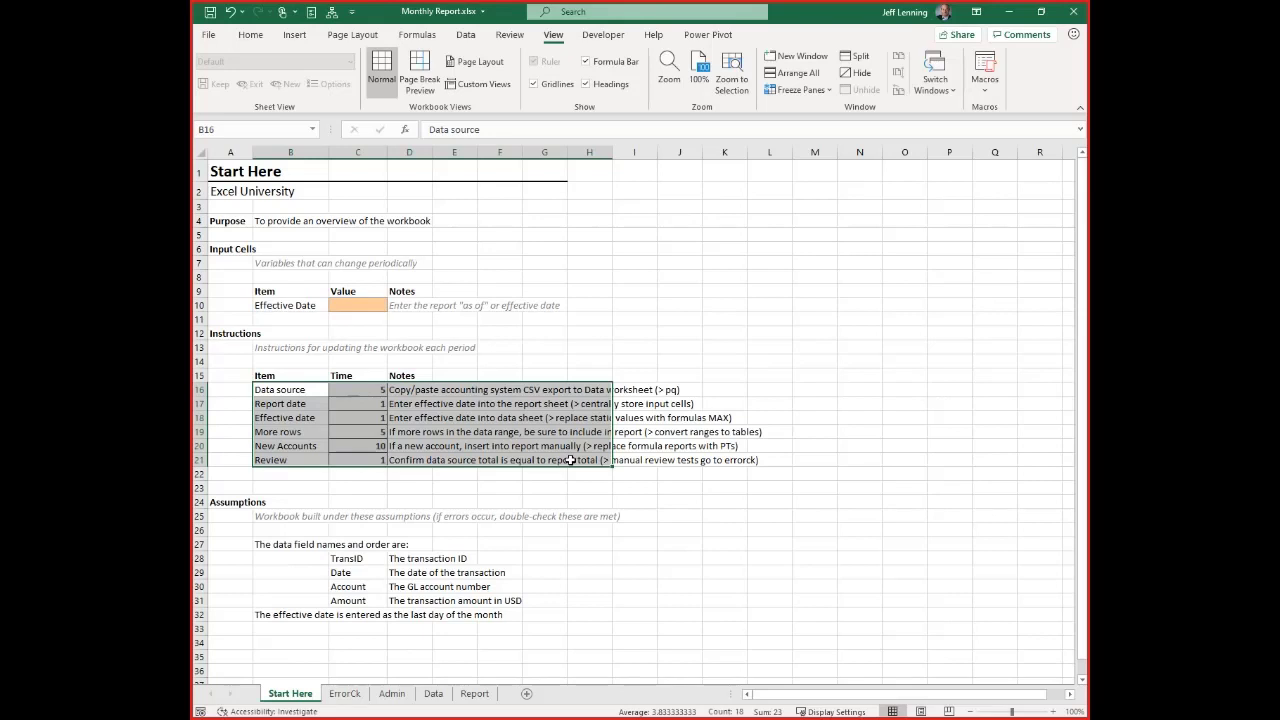
drag(357, 403, 357, 446)
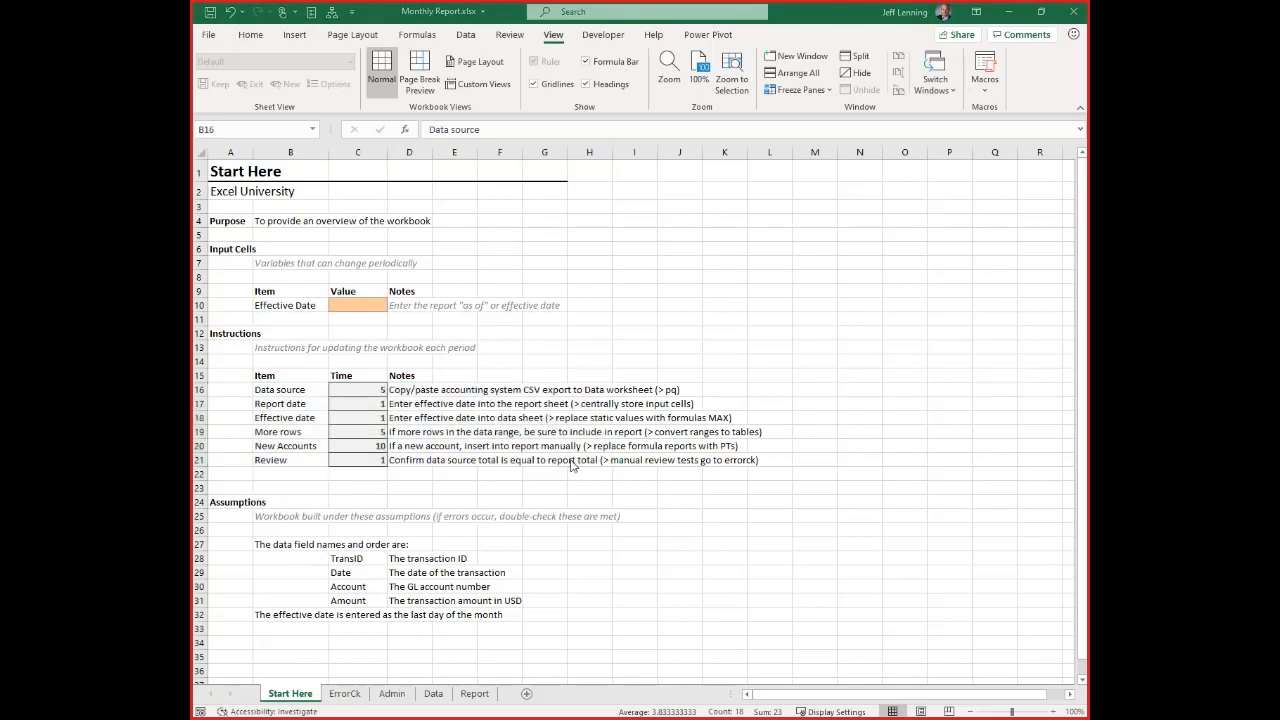
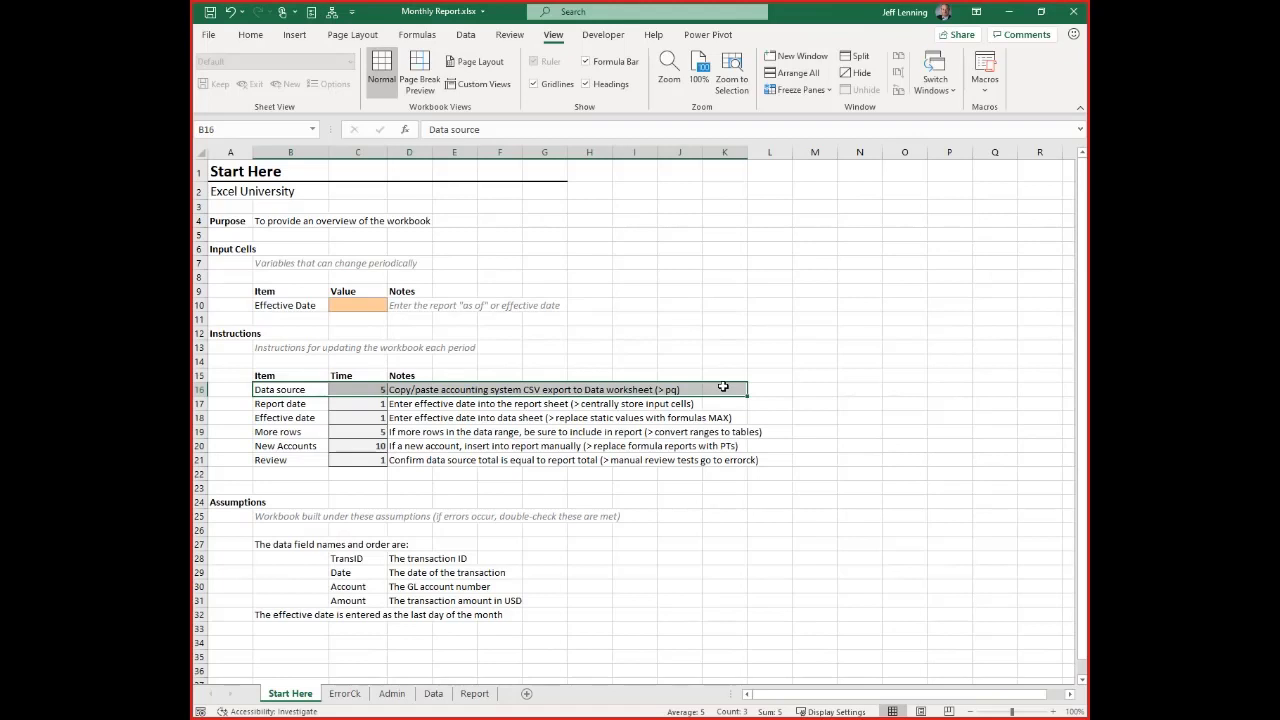
Examine the Data source and Report date instructions on Start Here and the Effective Date cell on the Report sheet
drag(288, 389, 442, 390)
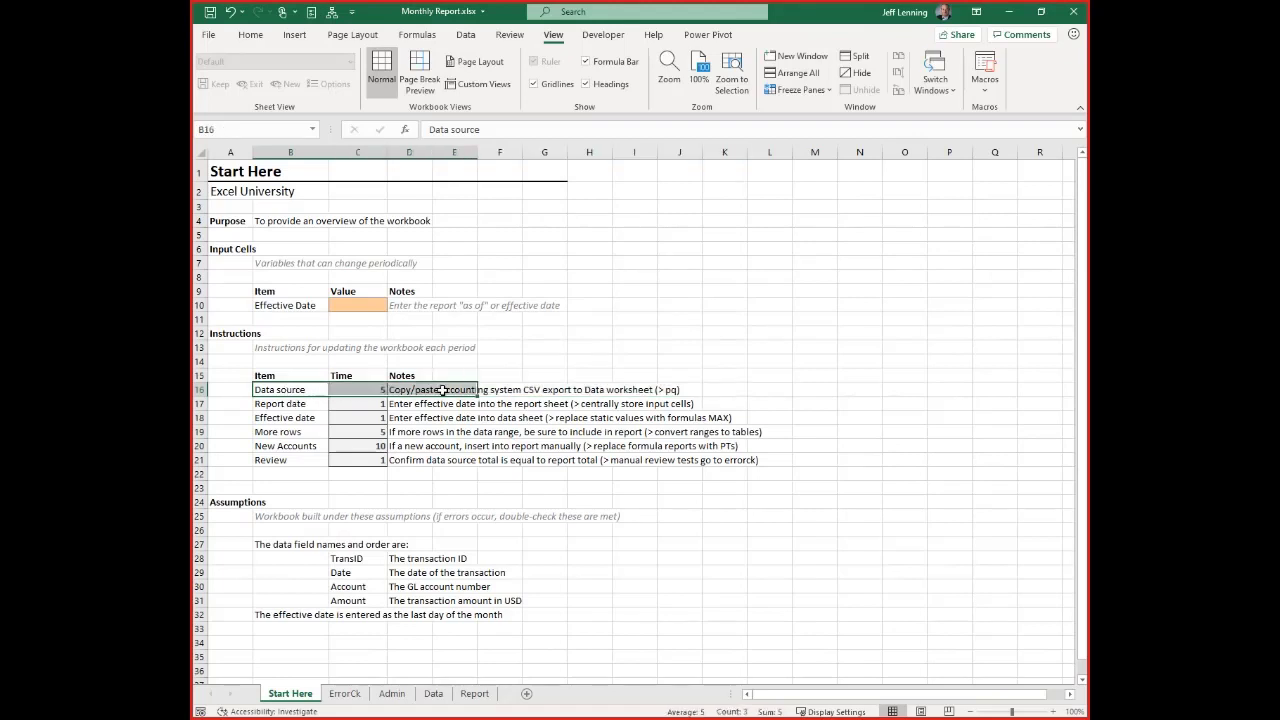
drag(290, 403, 685, 400)
drag(398, 403, 729, 408)
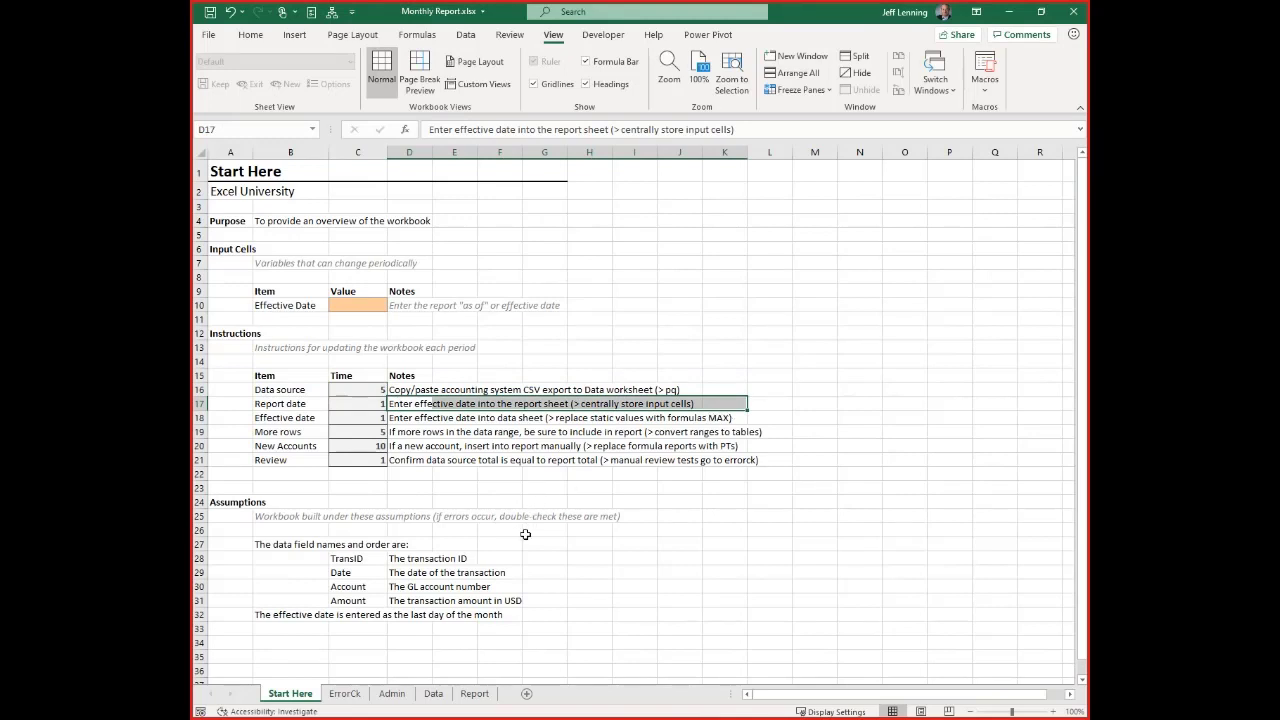
click(475, 693)
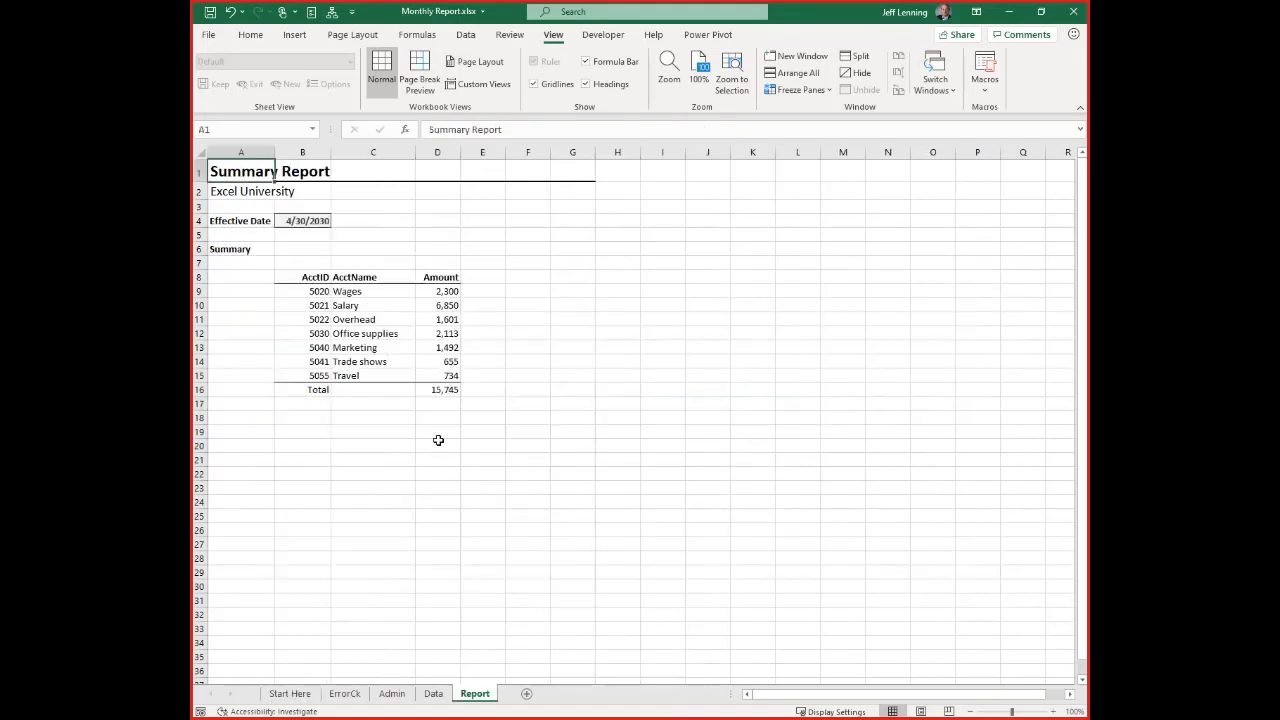
click(306, 220)
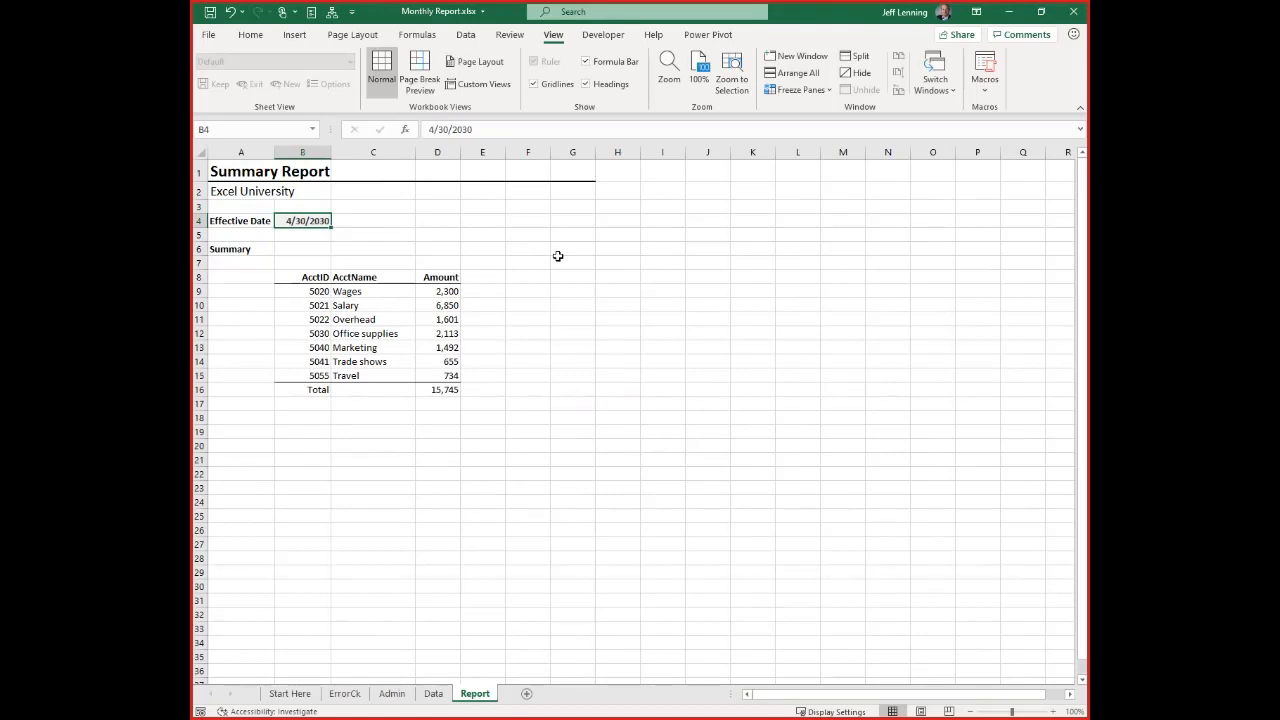
Examine the Effective date instruction on Start Here and the Effective Date cell on the Data sheet
click(289, 693)
click(283, 419)
click(412, 418)
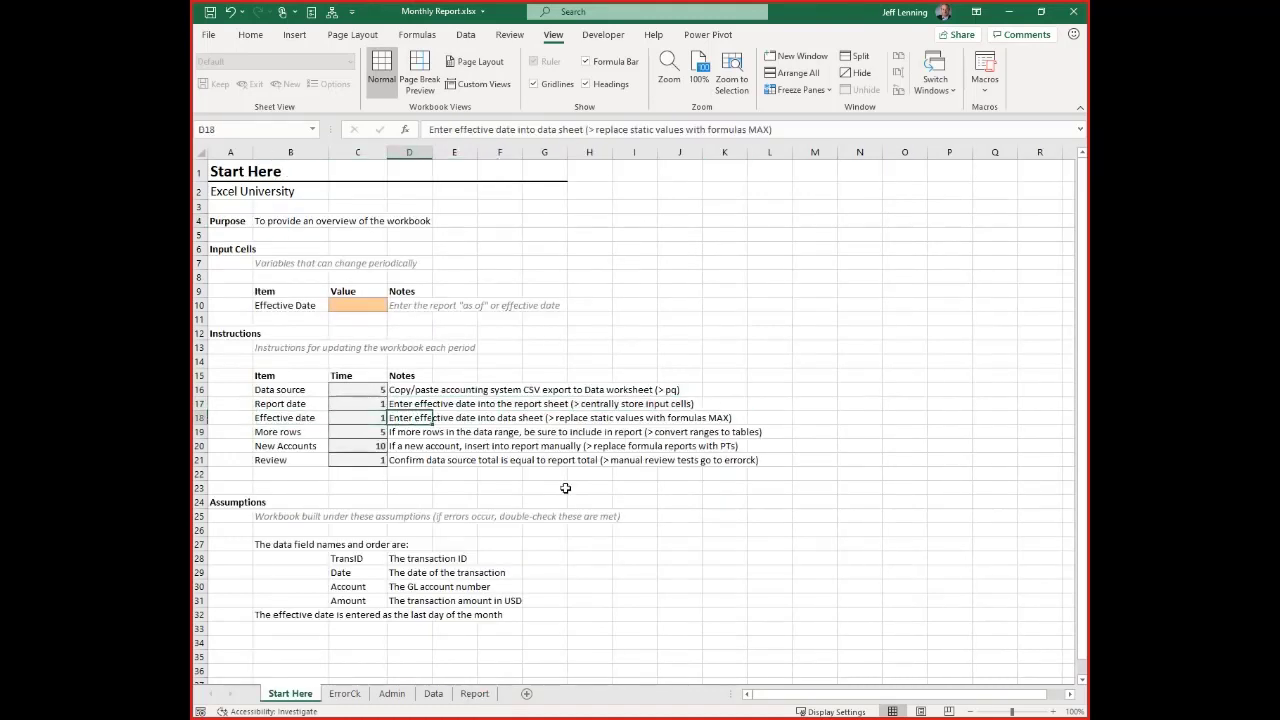
click(434, 693)
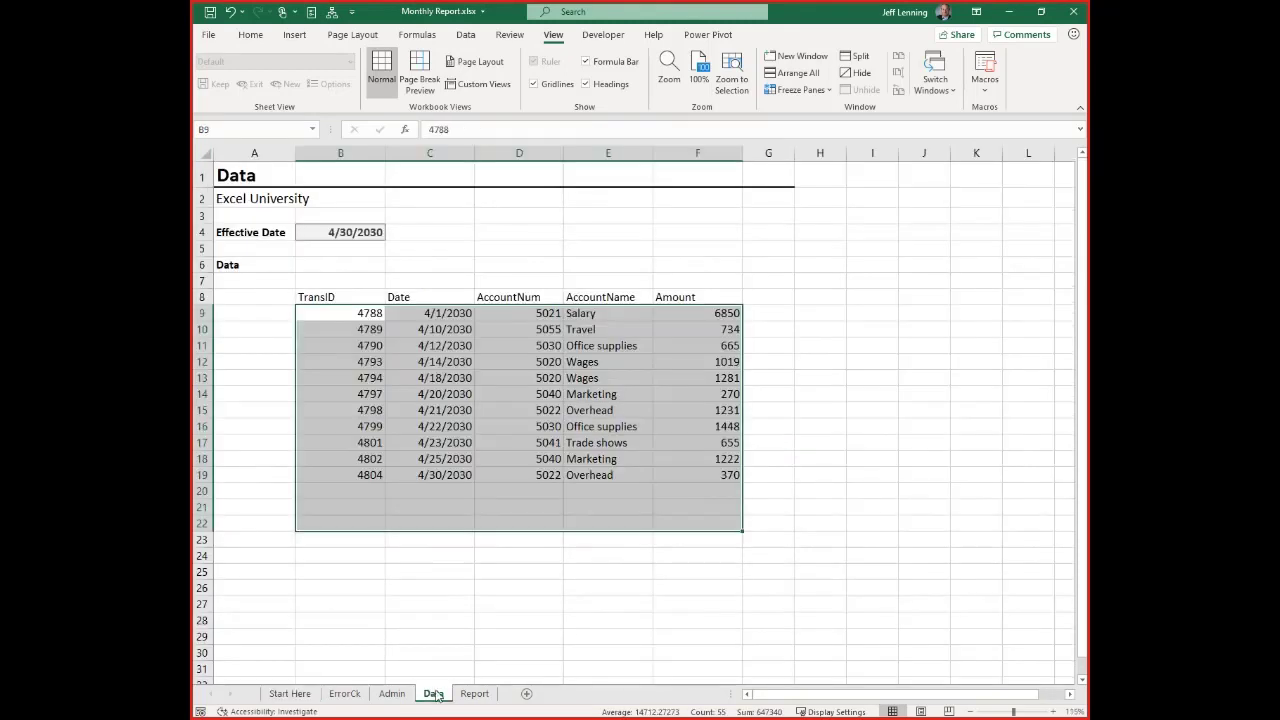
click(358, 232)
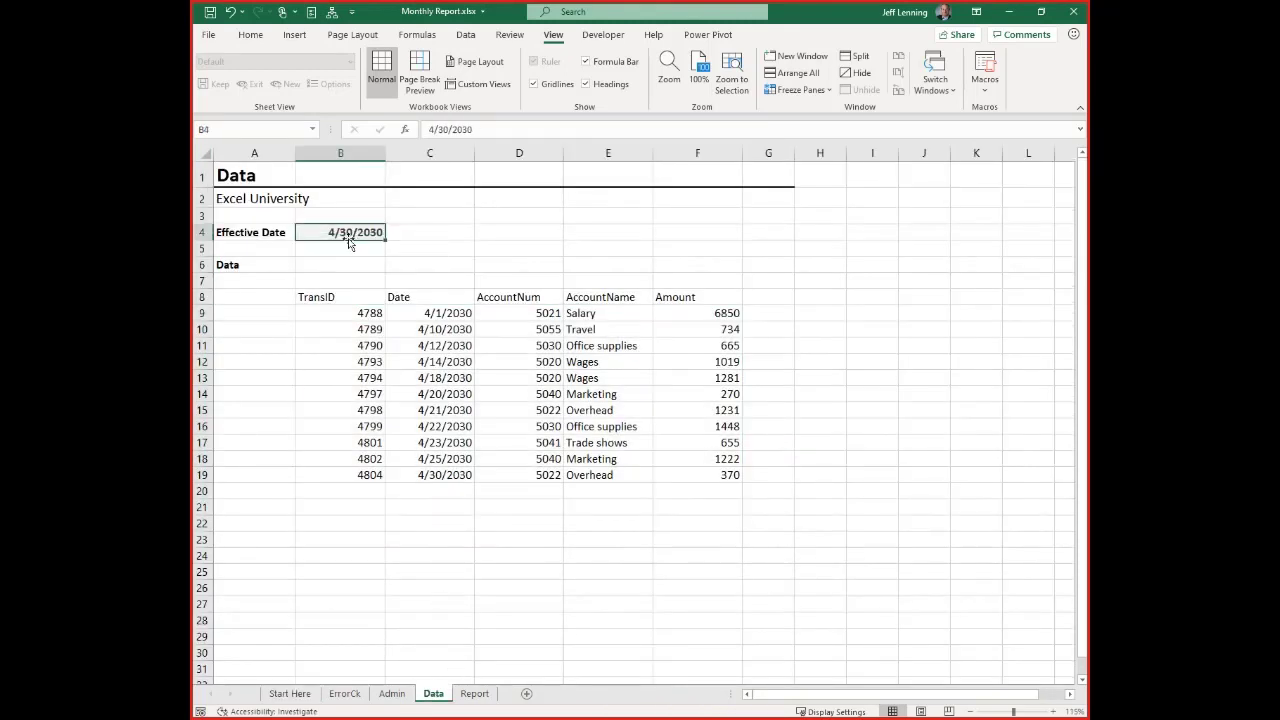
Enter 4/30/2030 as the Effective Date in cell C10 of the Input Cells section on Start Here
click(292, 693)
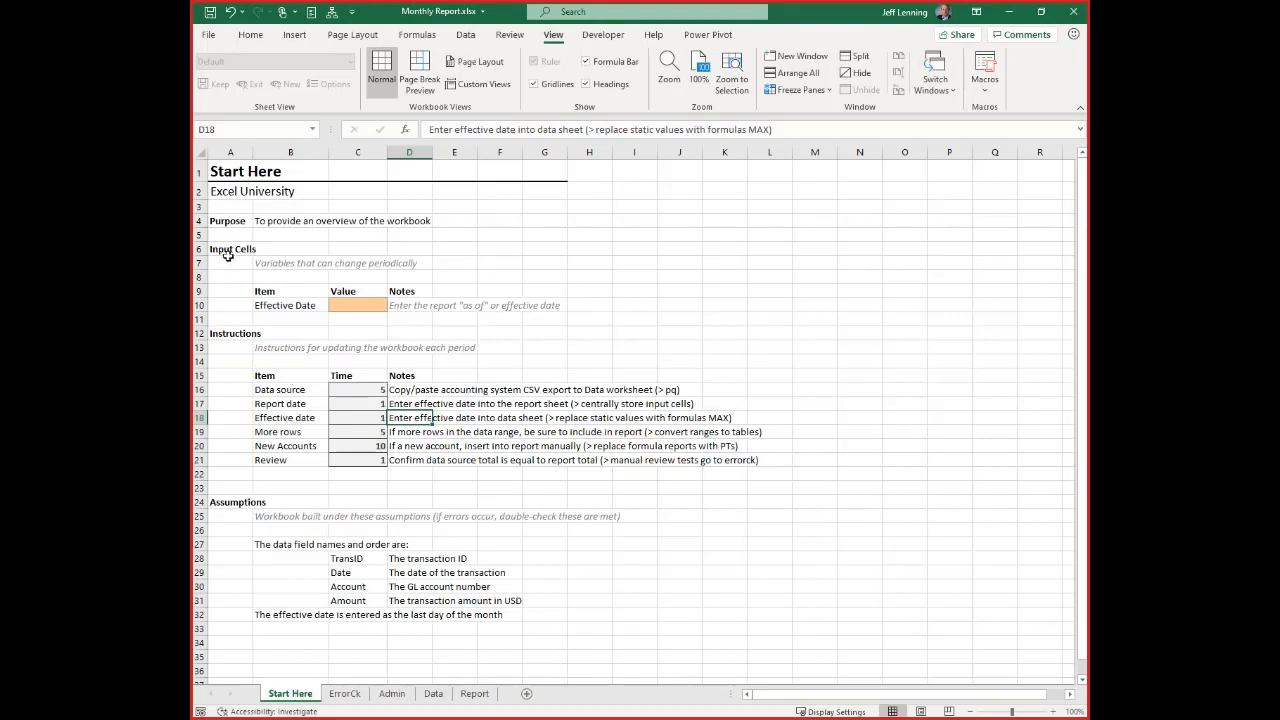
drag(226, 250, 629, 318)
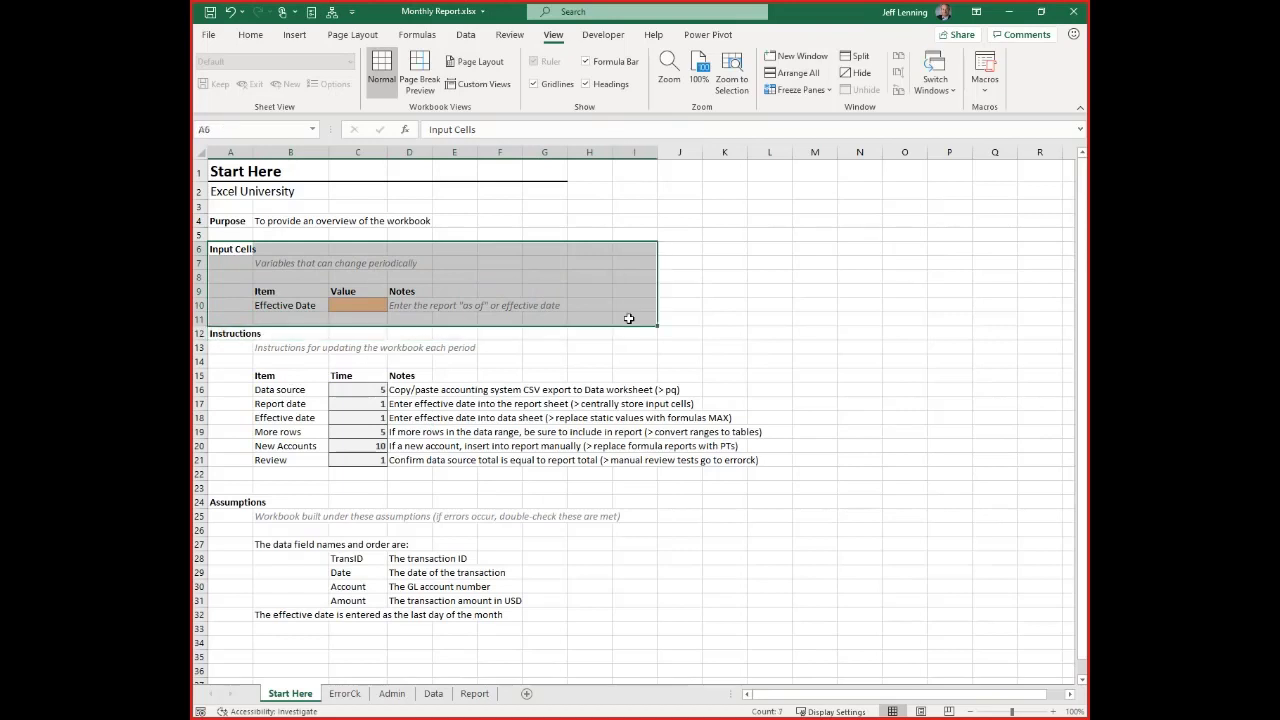
click(360, 304)
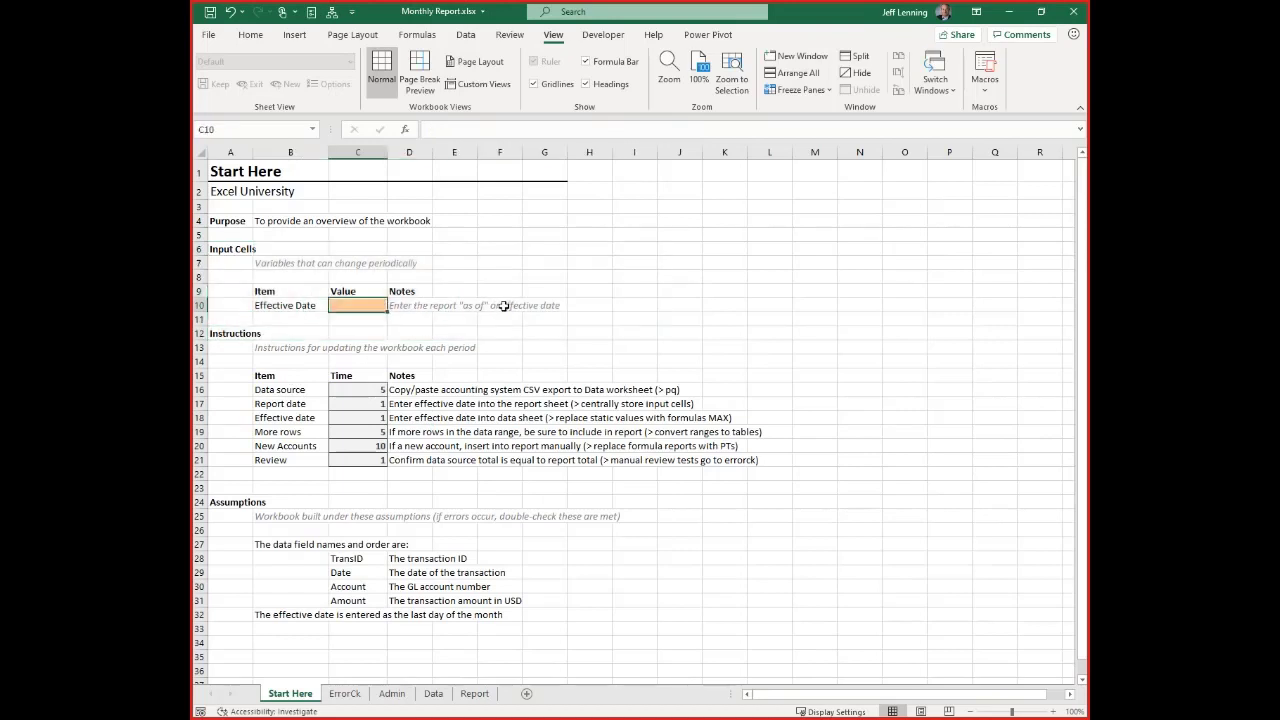
text(4/30/200)
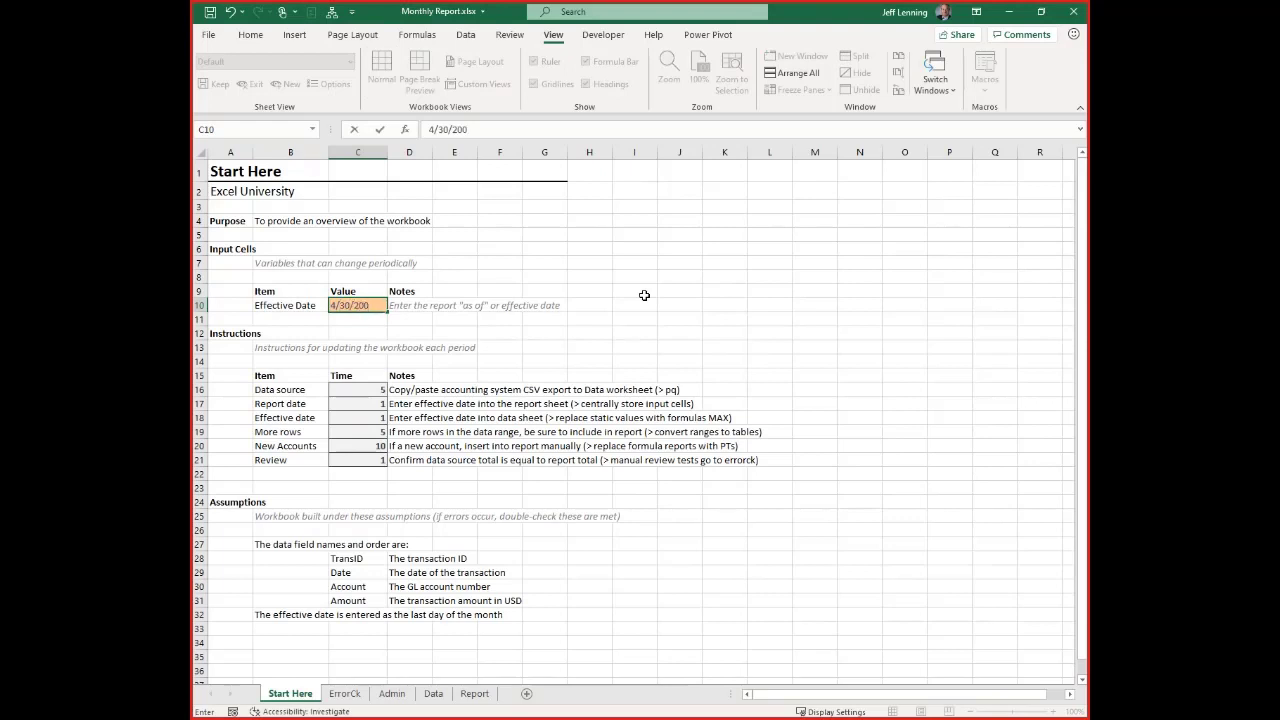
key(BackSpace)
text(30)
key(Return)
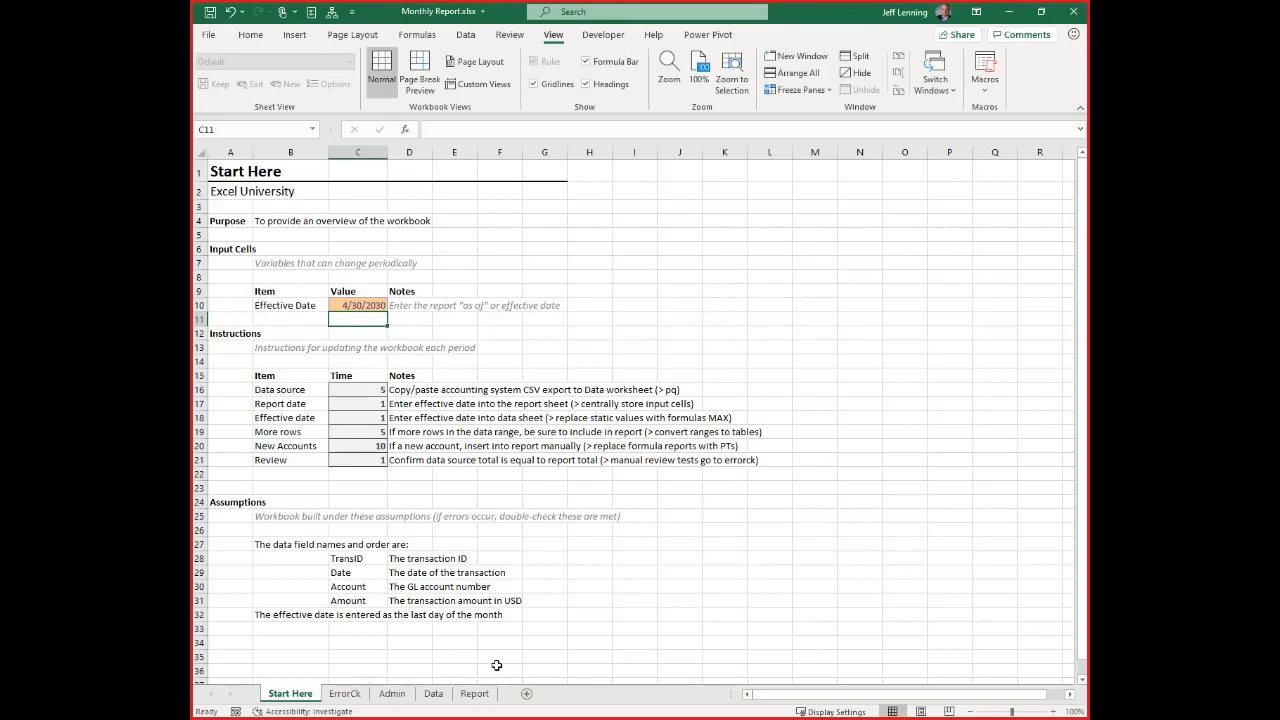
Replace the Effective Date in cell B4 of the Report sheet with the formula ='Start Here'!C10
click(474, 693)
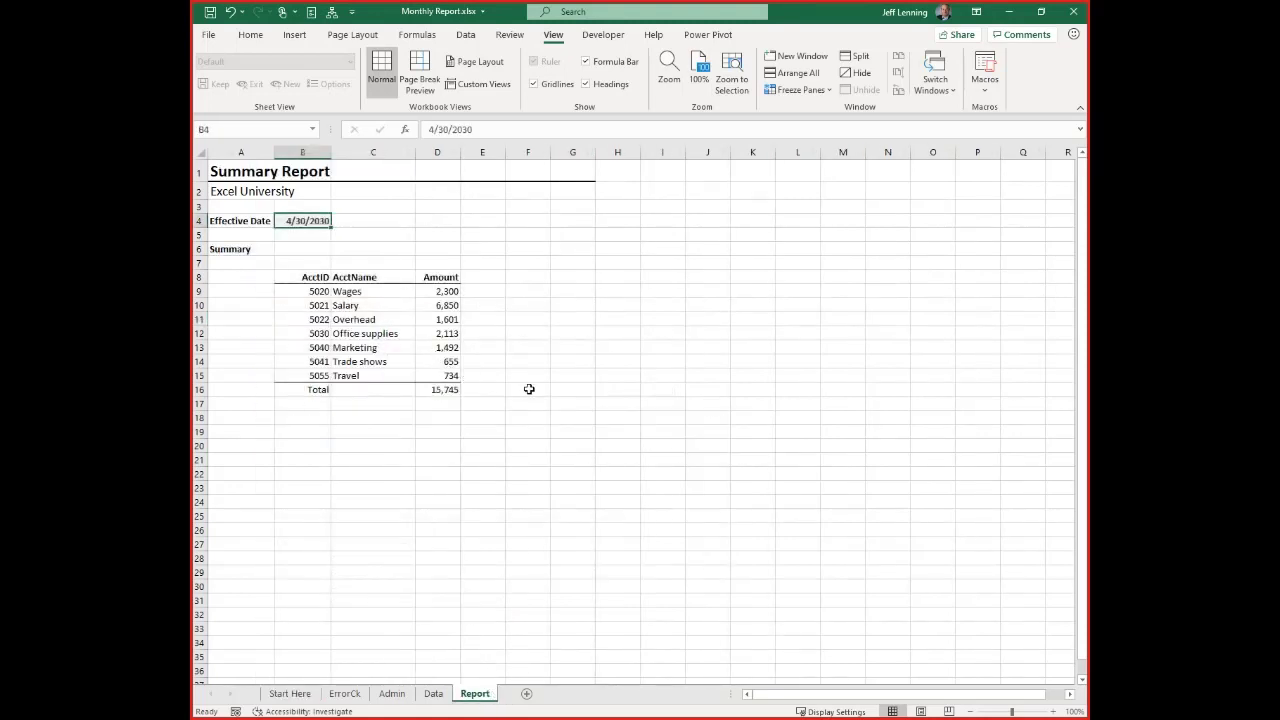
text(=)
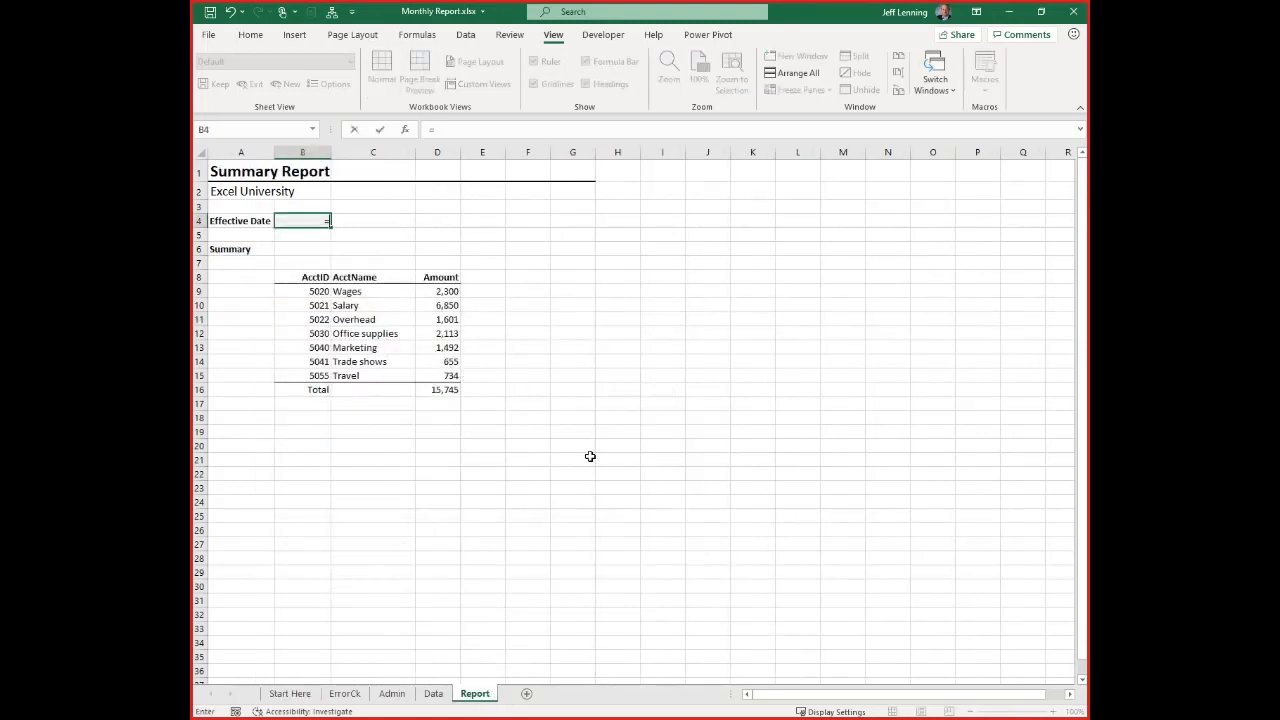
click(291, 694)
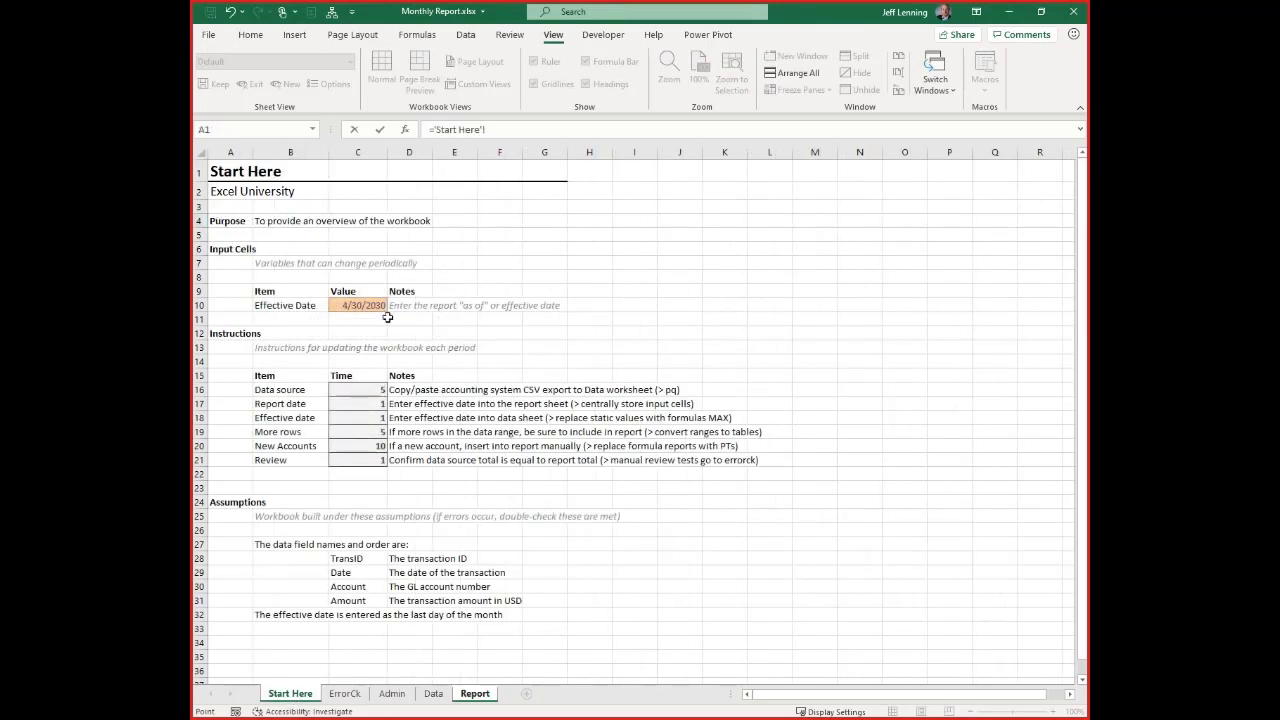
click(360, 304)
key(Return)
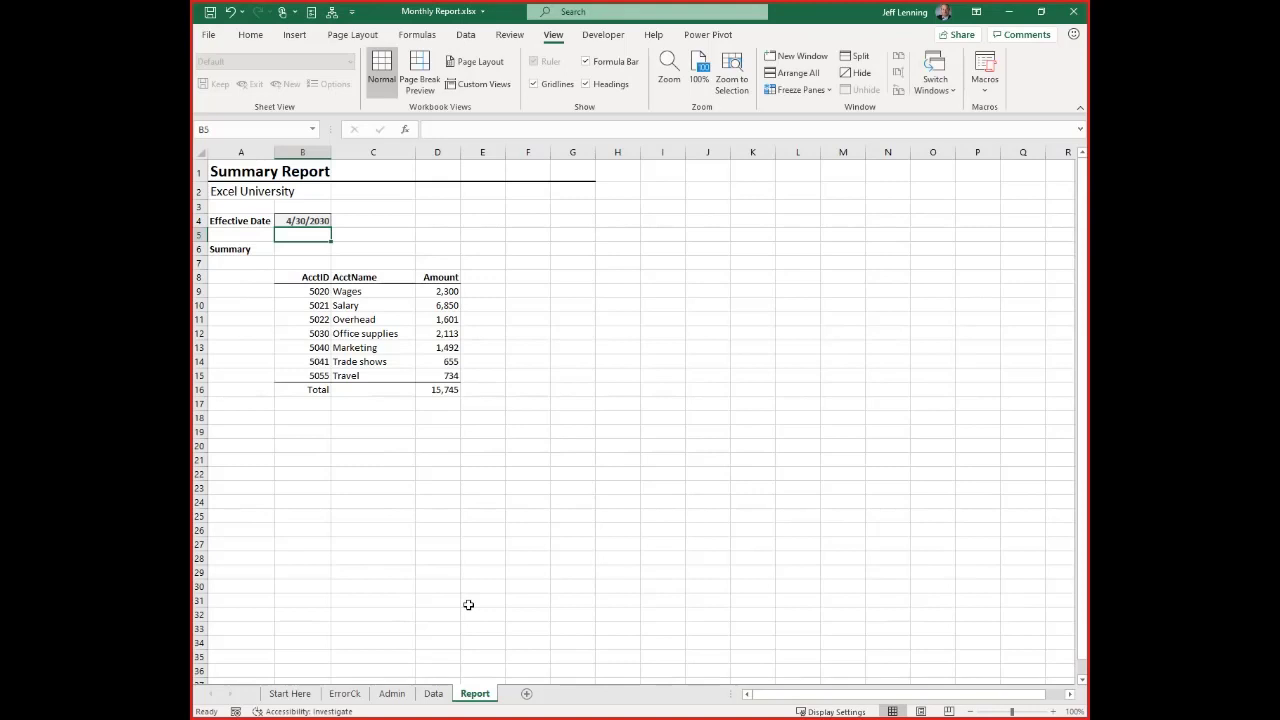
key(Up)
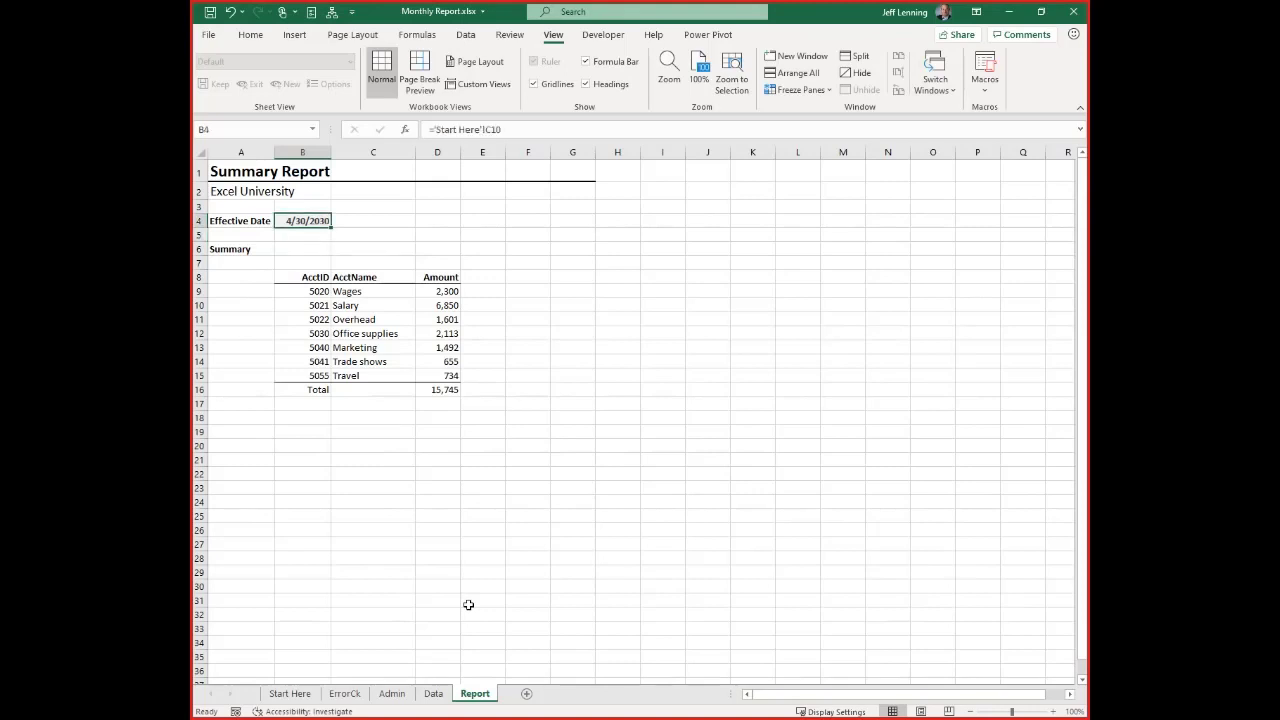
Link the Effective Date in cell B4 of the Data sheet to the Effective Date input cell C10 on Start Here
click(432, 694)
text(=)
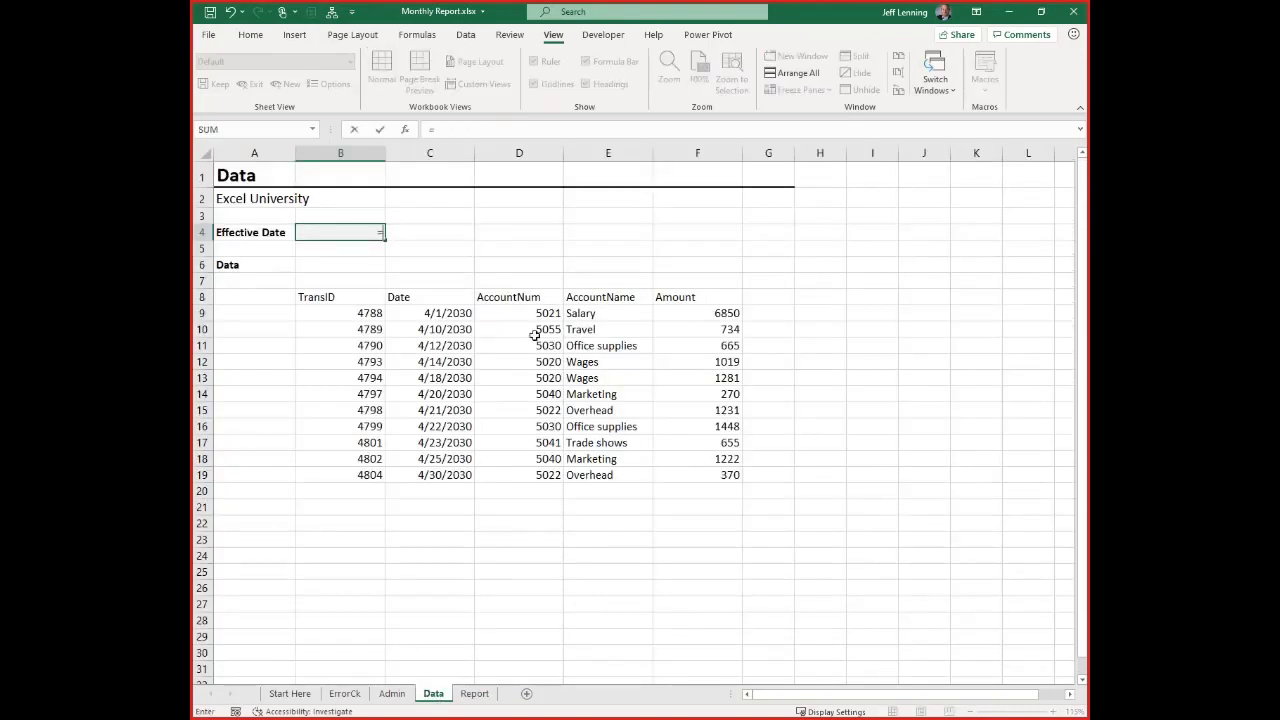
click(297, 694)
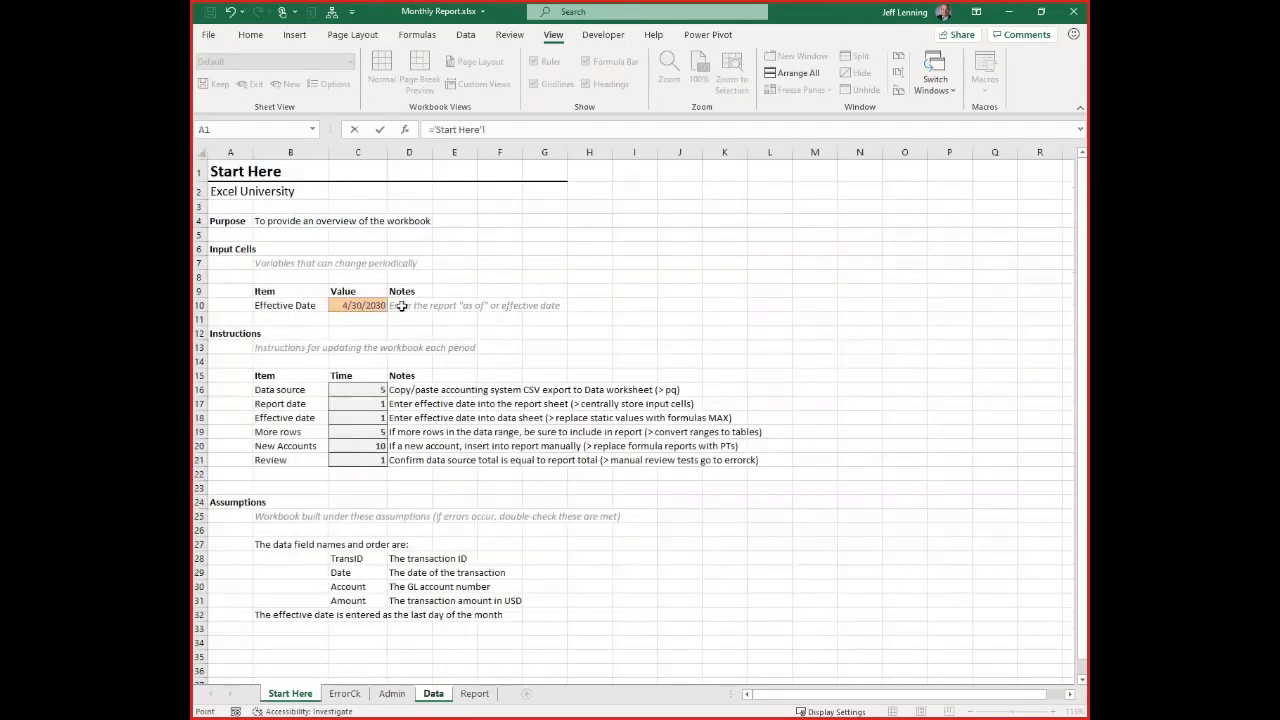
click(360, 298)
key(Return)
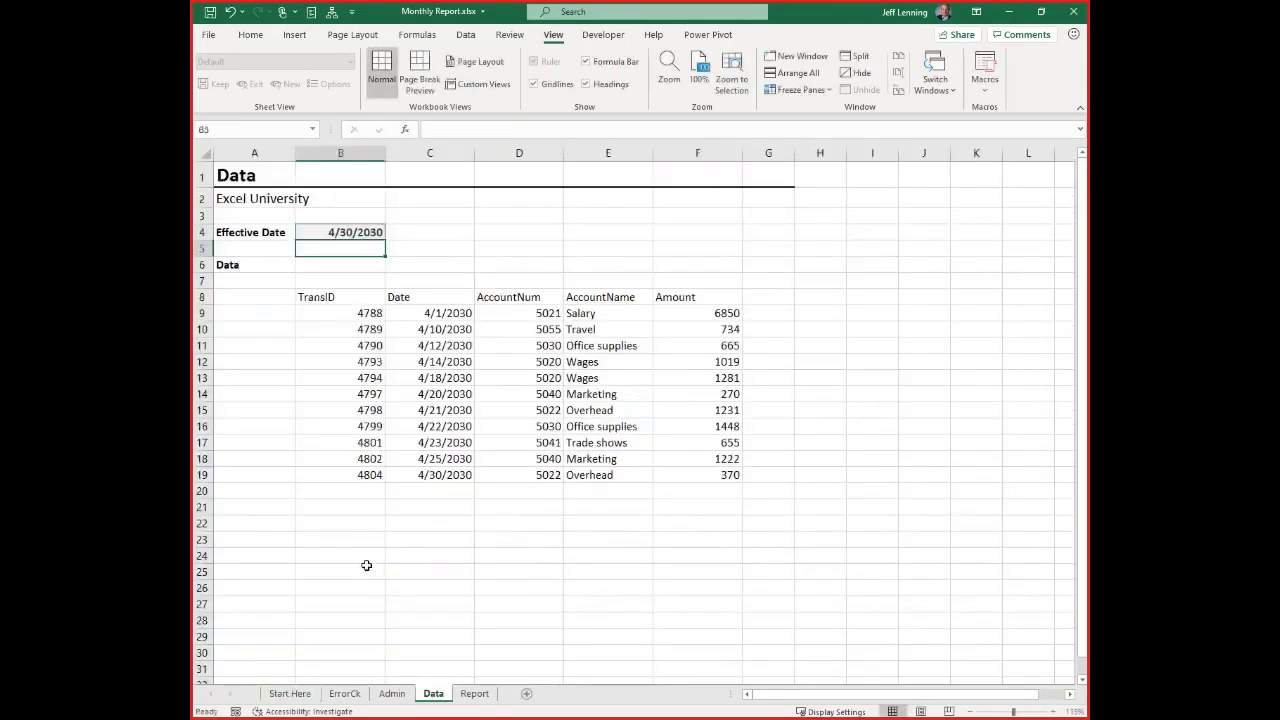
Test the links by setting the Start Here Effective Date to 5/31/2030 and checking the Data and Report sheets
click(290, 694)
click(370, 306)
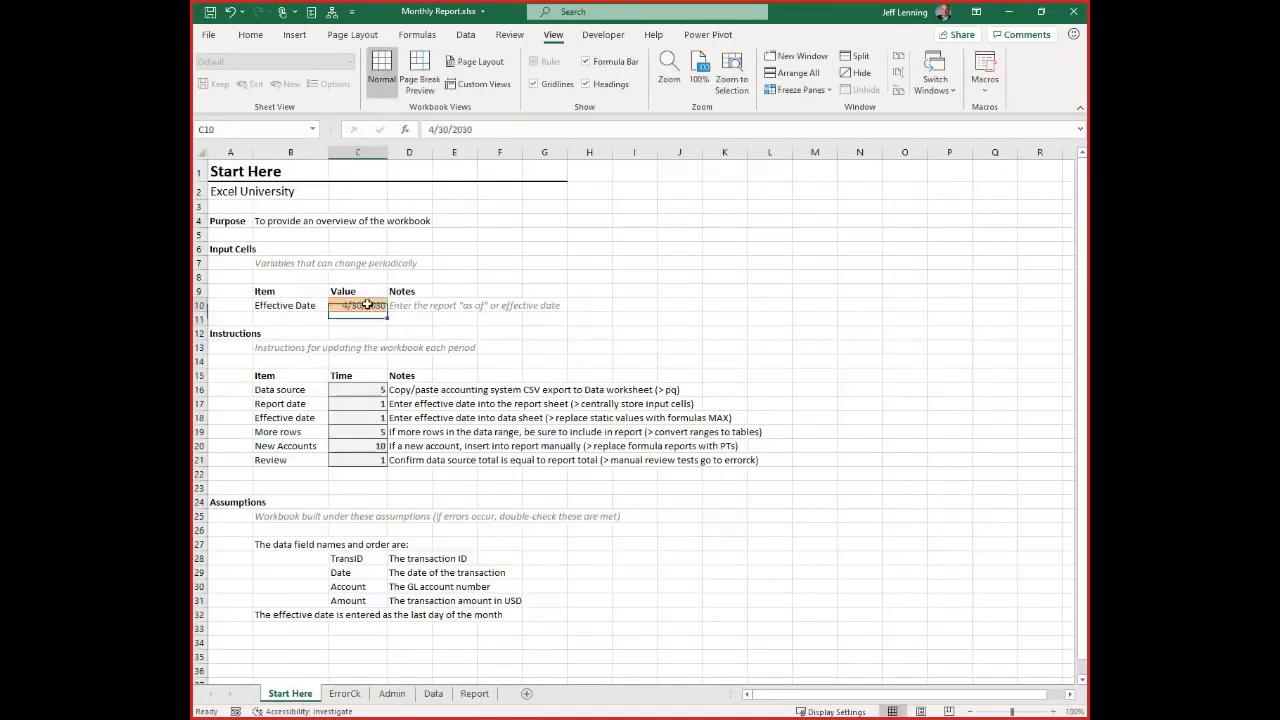
text(5/31/2030)
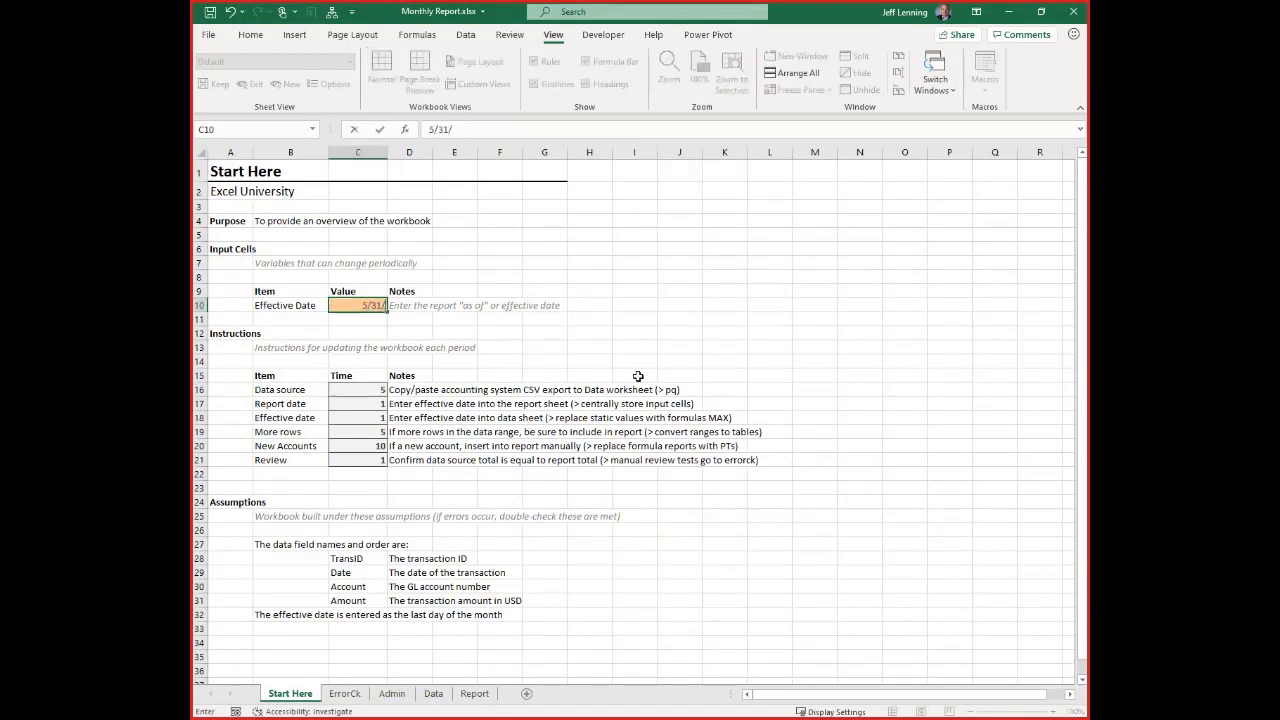
key(Return)
click(433, 694)
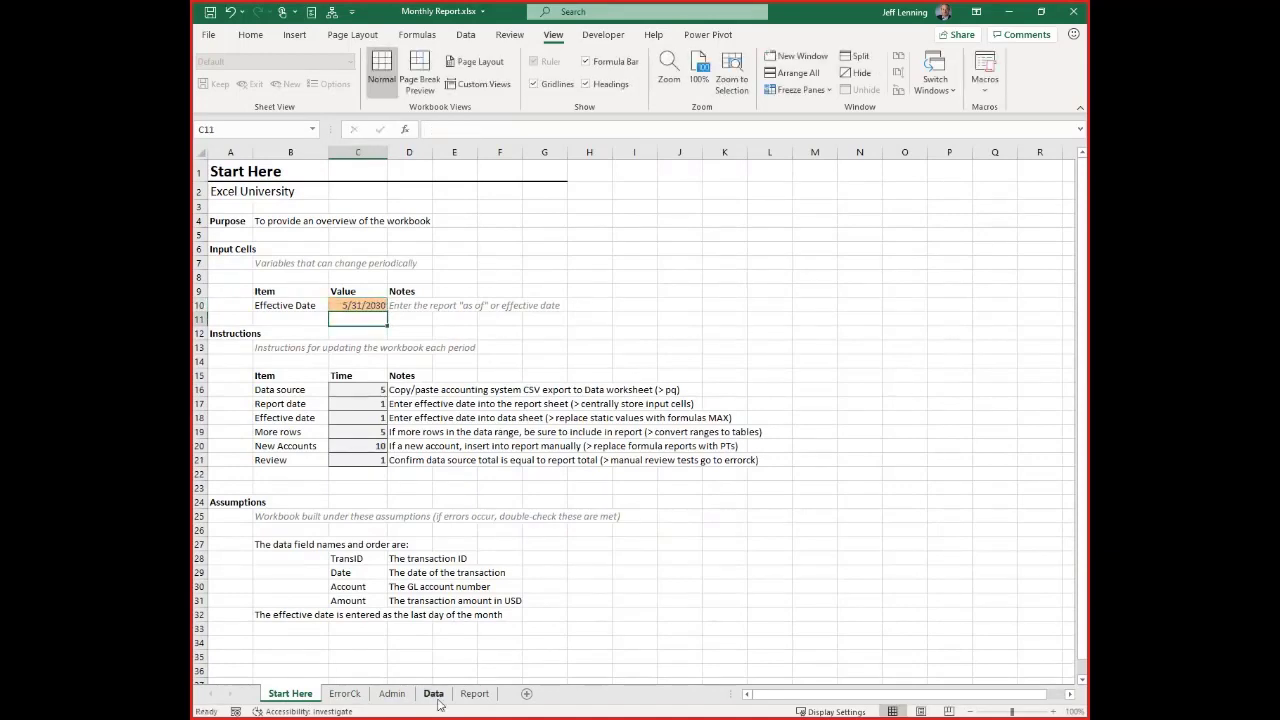
click(475, 693)
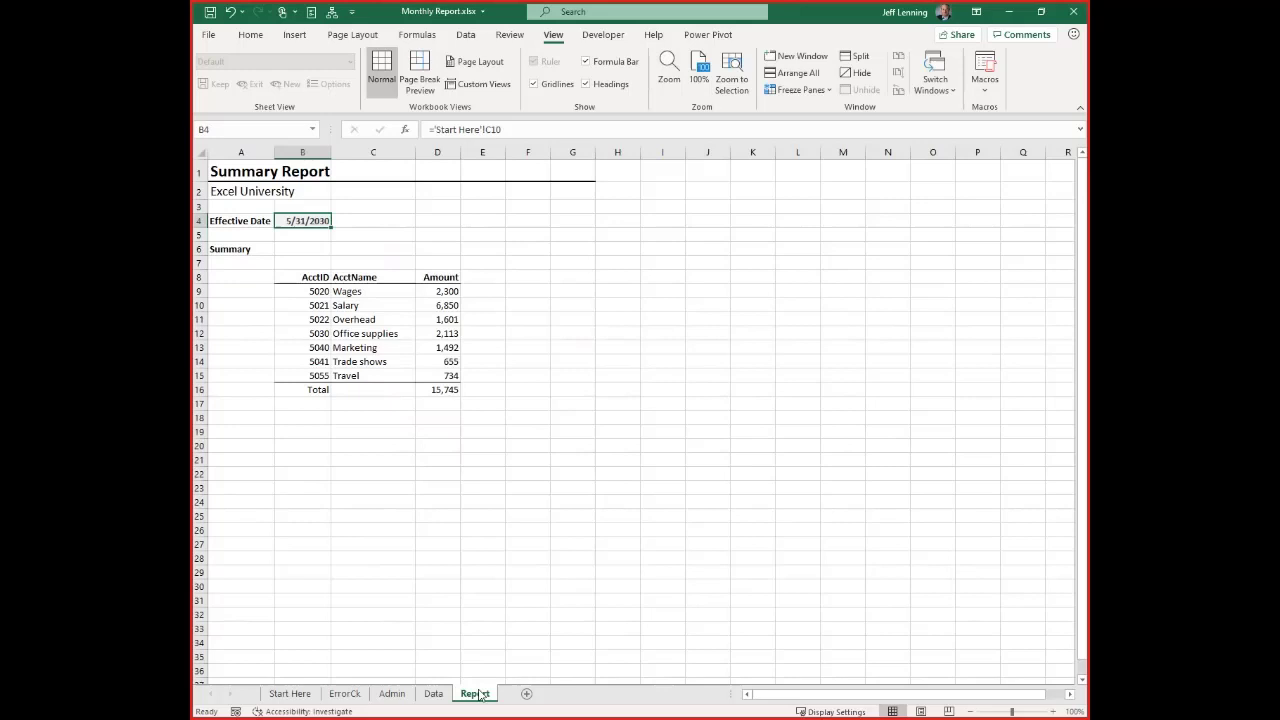
Set the Effective Date input cell on Start Here back to 4/30/2030
click(289, 693)
click(362, 308)
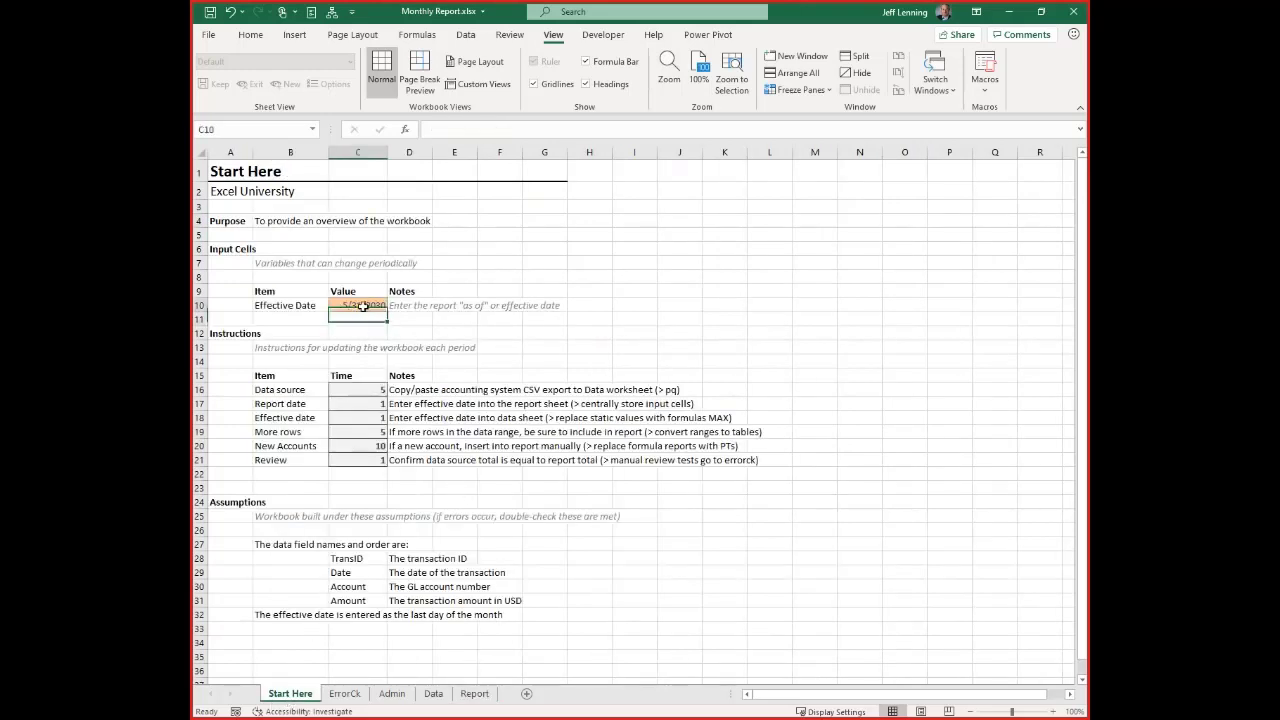
text(4/30/2030)
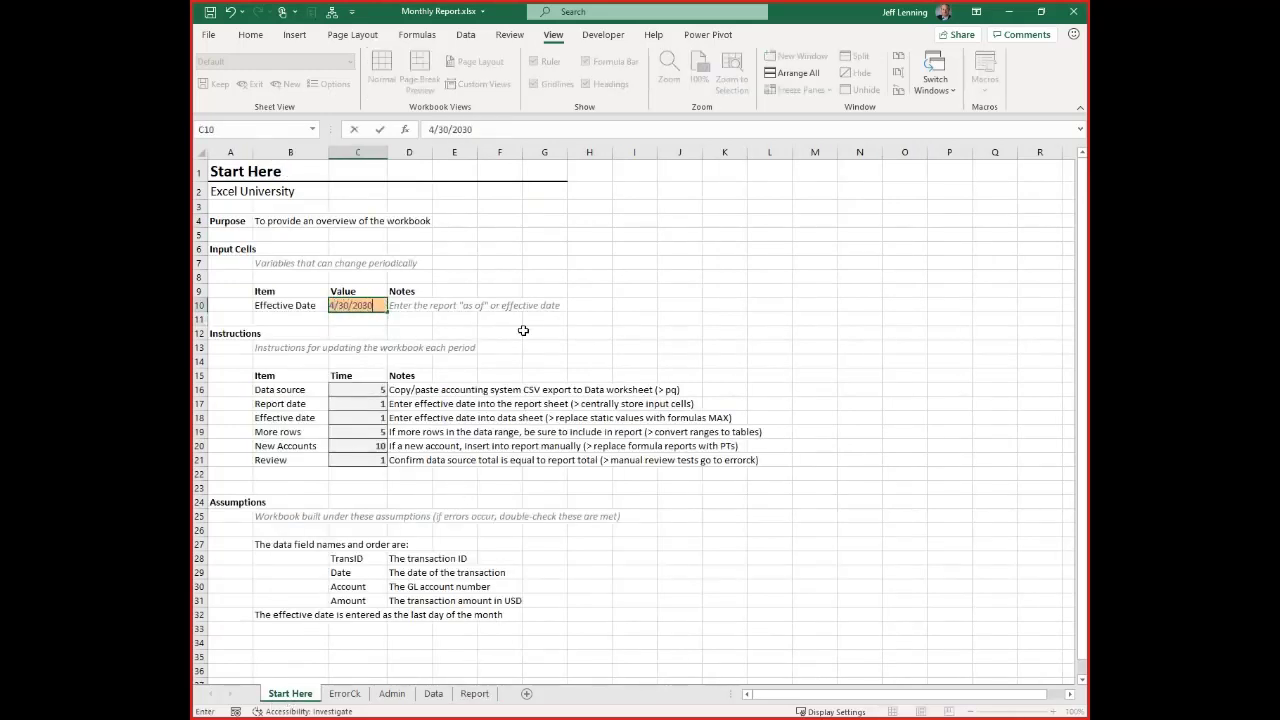
key(Return)
drag(286, 405, 410, 410)
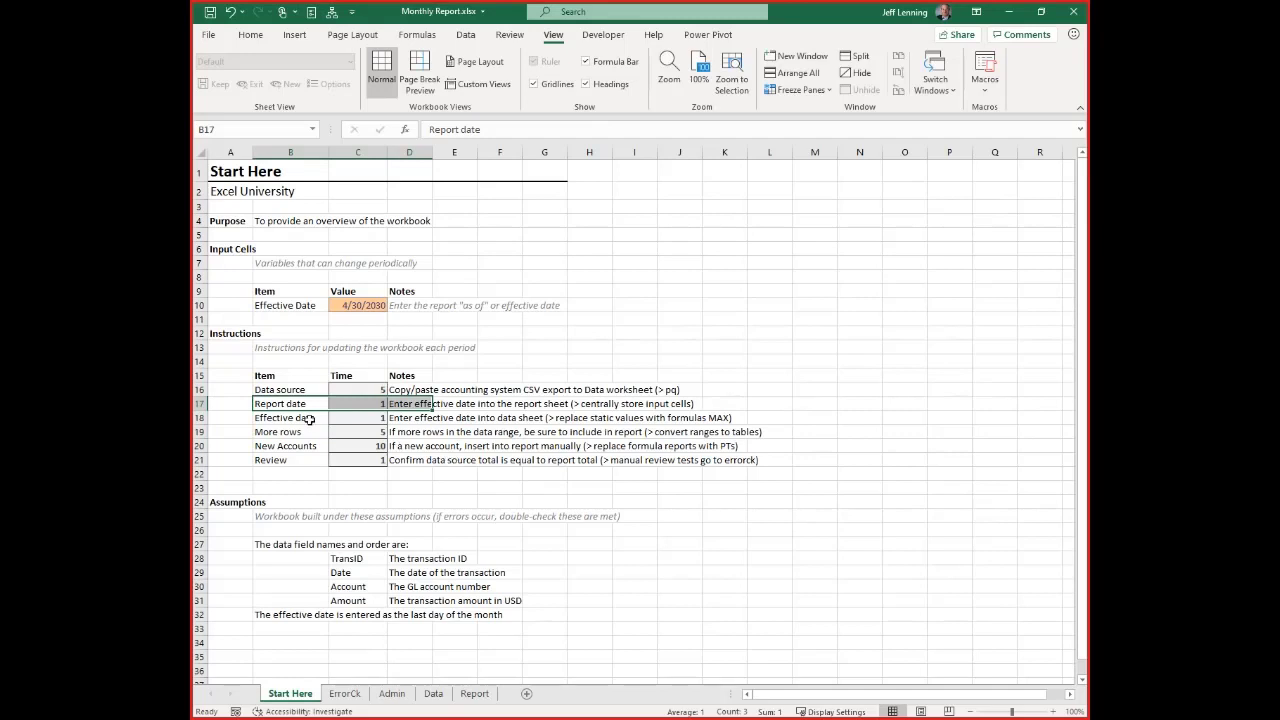
key(ctrl+c)
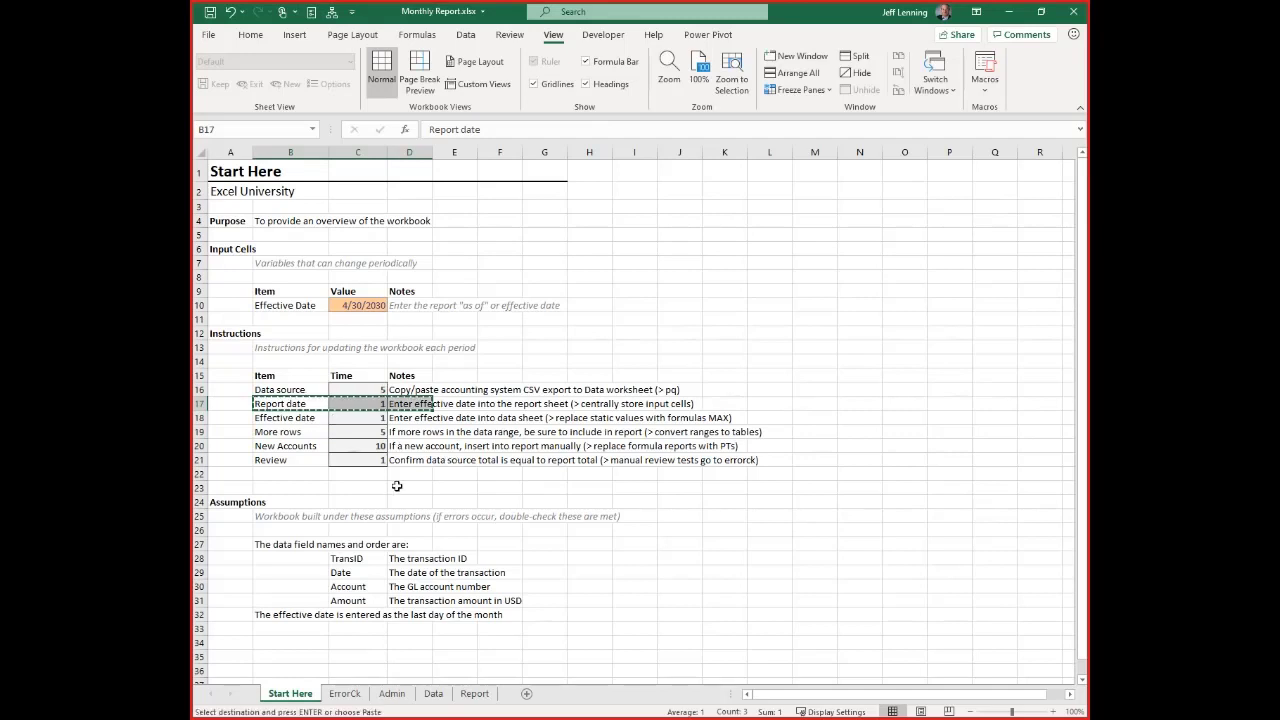
click(397, 700)
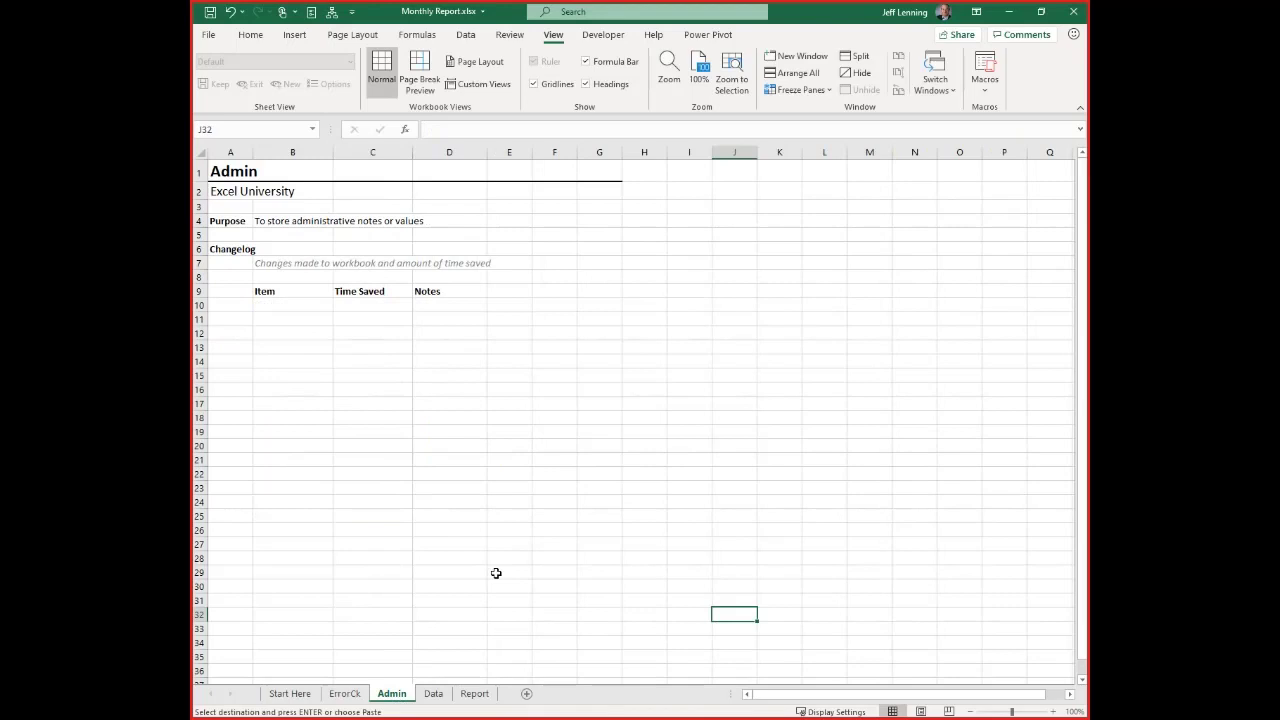
click(287, 307)
click(388, 474)
key(Escape)
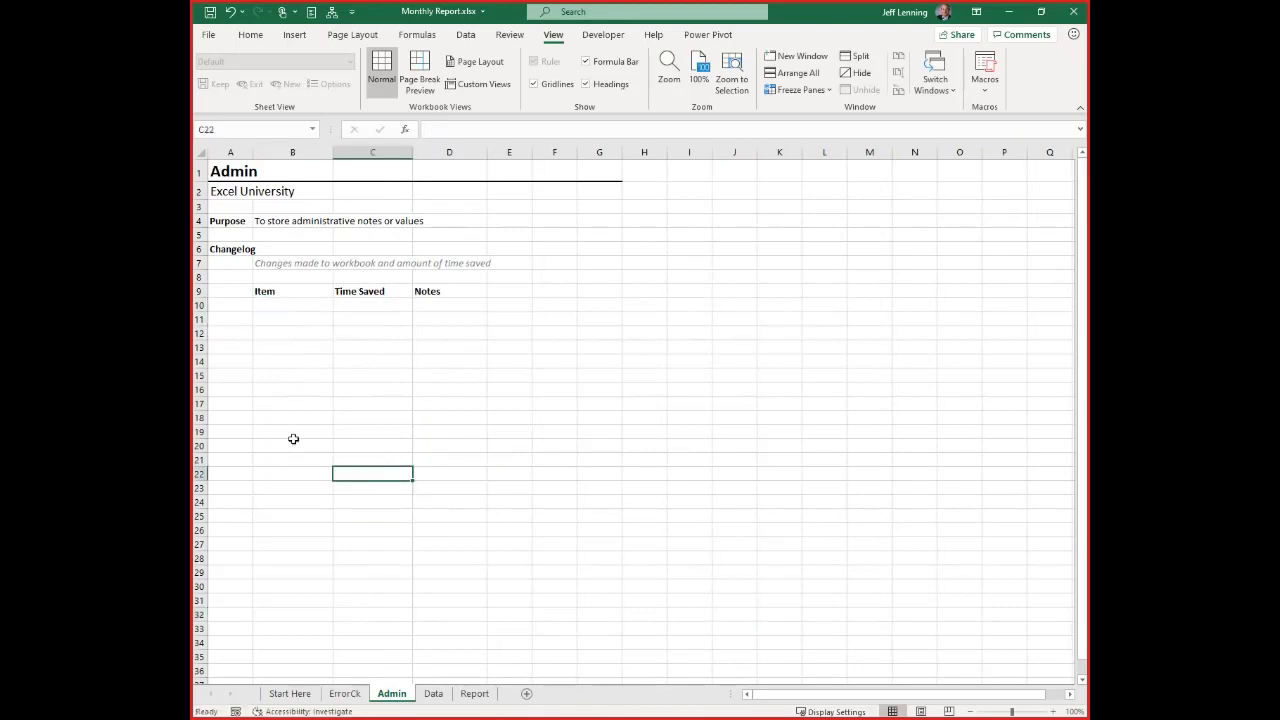
Move the Report date instruction (B17:D17) from Start Here to the first Changelog row, starting at B10, on the Admin sheet
click(300, 694)
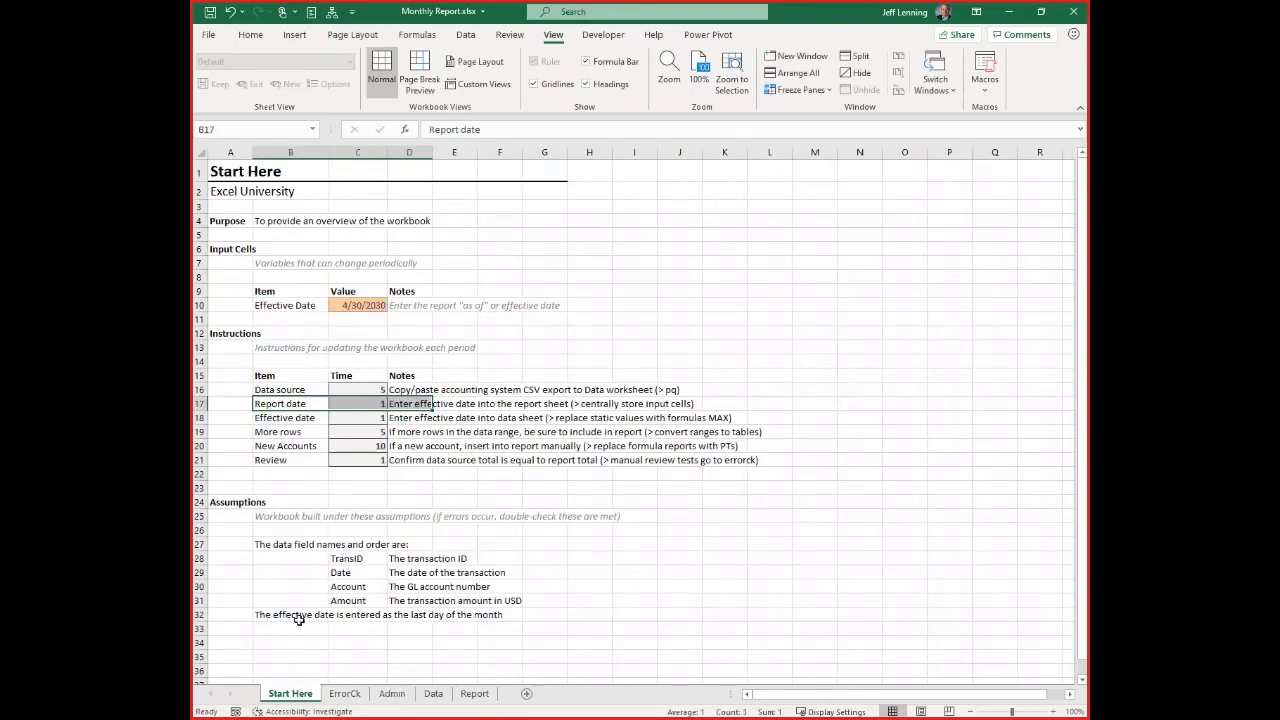
key(ctrl+c)
click(391, 694)
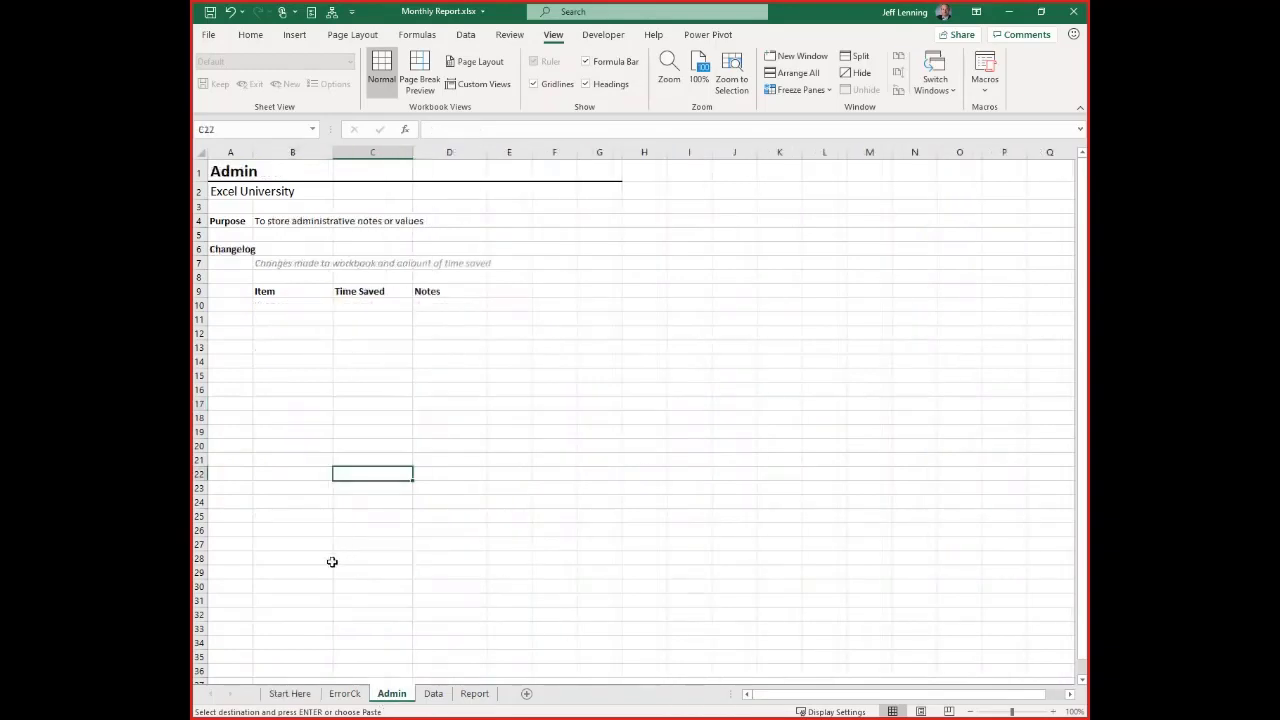
click(281, 301)
key(Return)
click(343, 414)
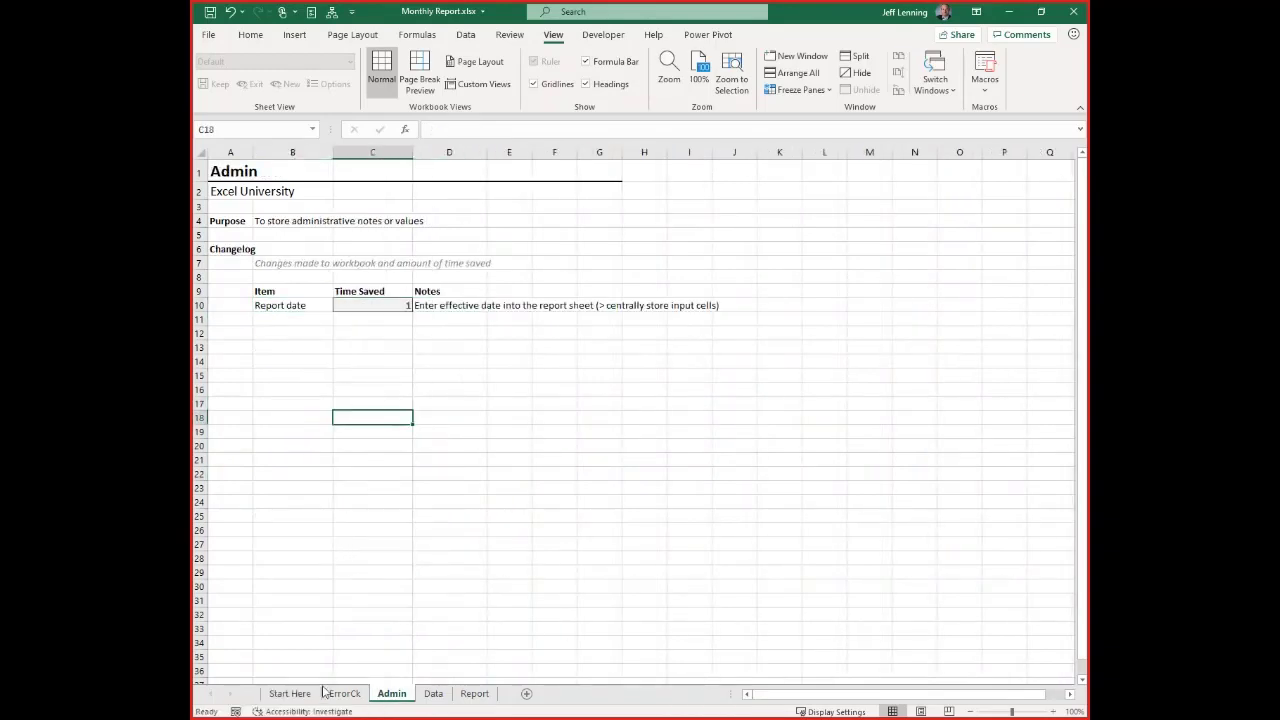
Delete the emptied row 17 from the Instructions table on Start Here
click(290, 693)
click(200, 403)
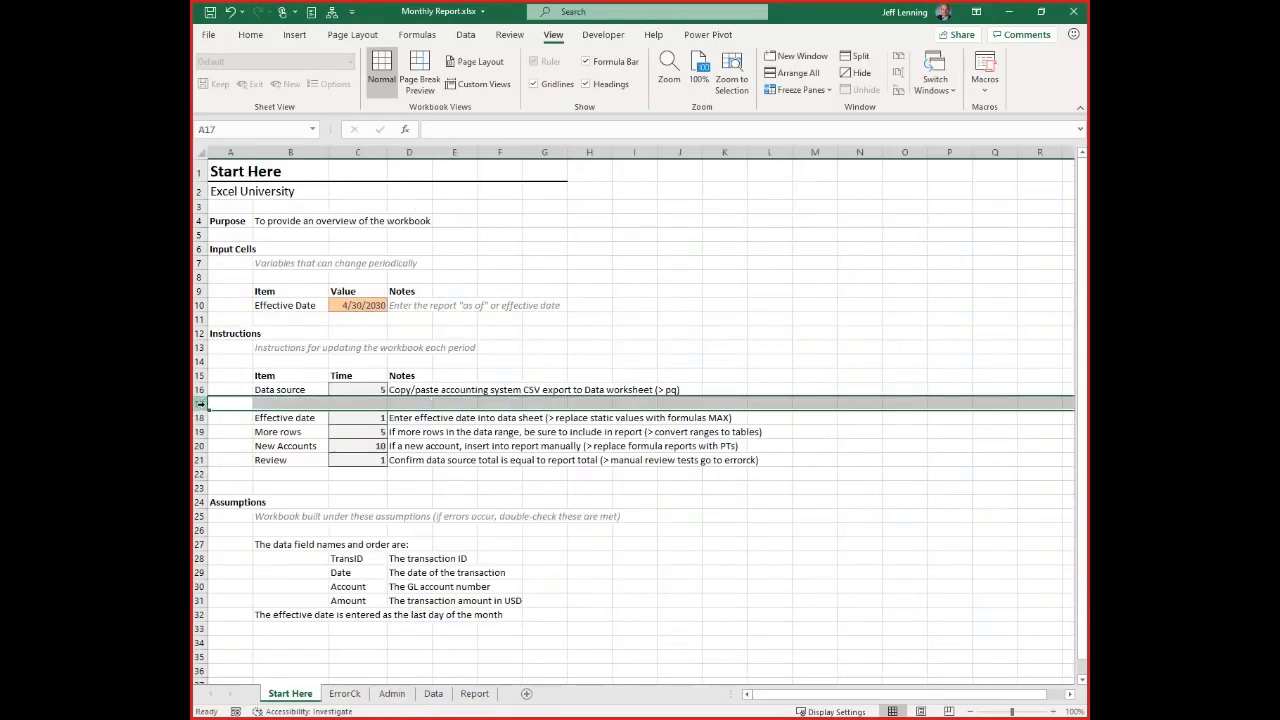
key(ctrl+minus)
click(411, 432)
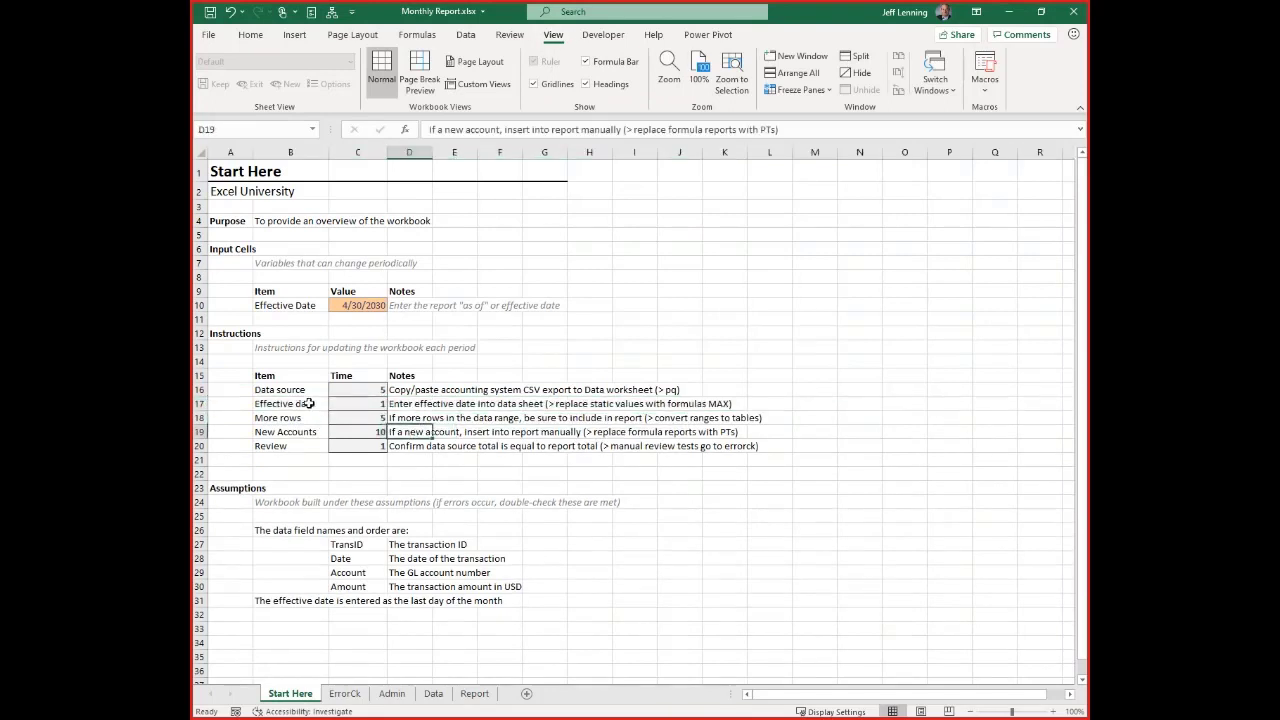
Change the Effective date instruction note in D17 to say the date is entered into the Start Here sheet instead of the data sheet
click(400, 403)
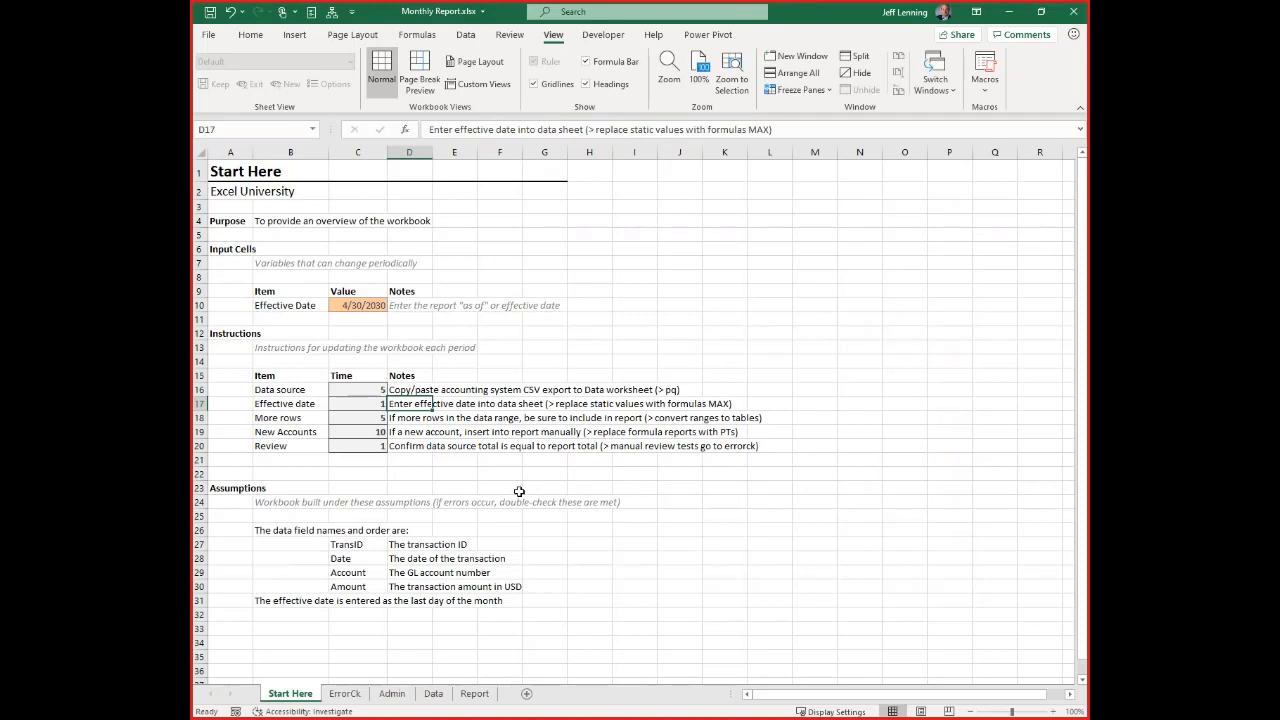
key(F2)
double_click(506, 403)
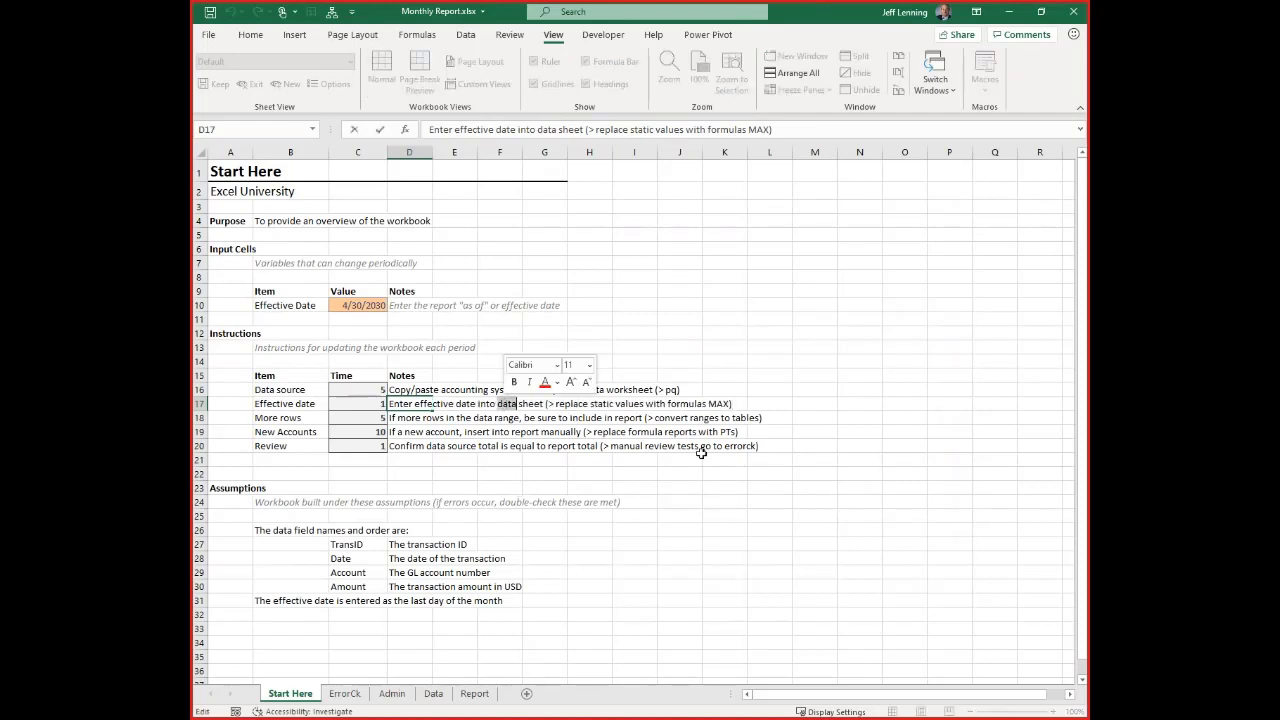
text(Start Here)
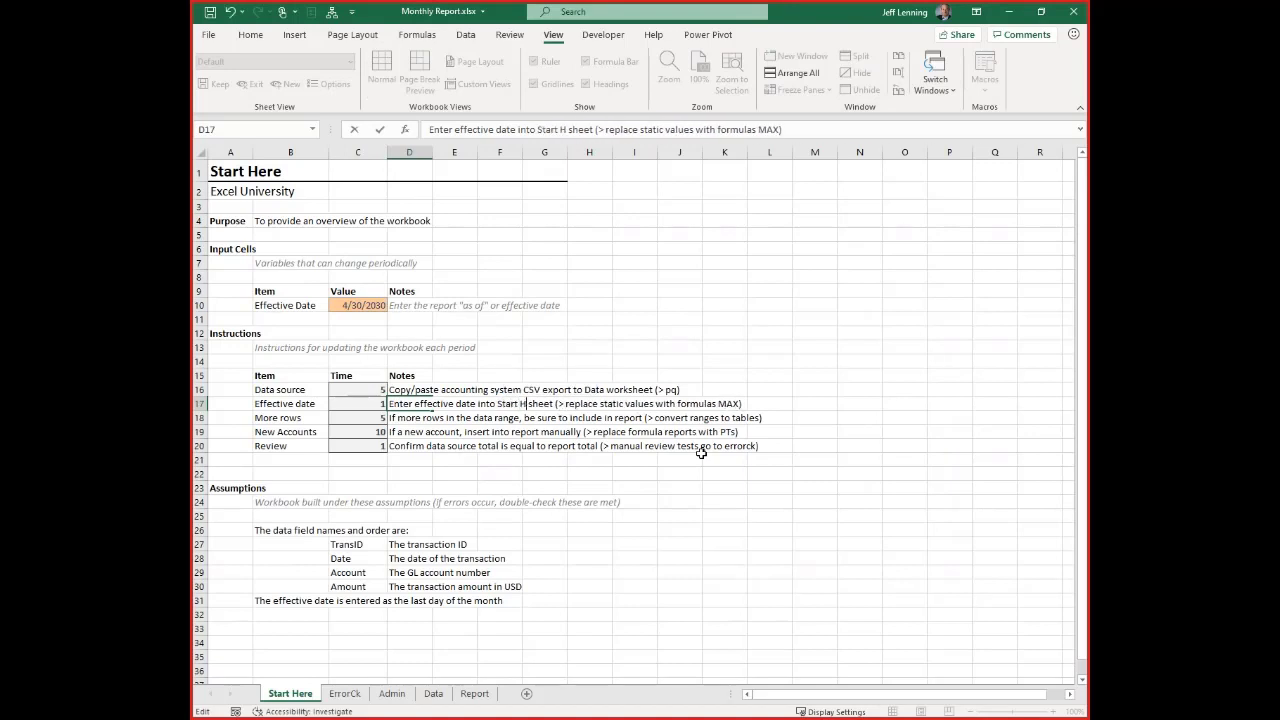
key(Return)
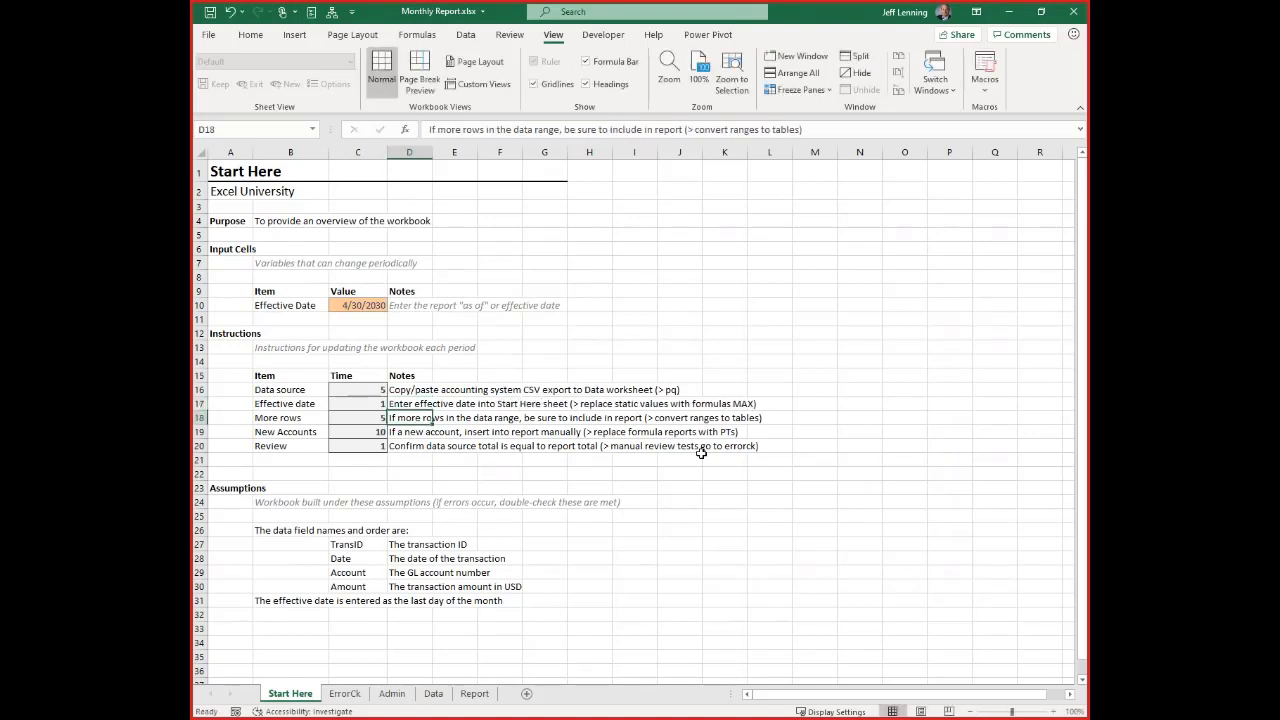
Review the More rows instruction on Start Here and the transaction range B9:F19 on the Data sheet
click(306, 418)
click(378, 420)
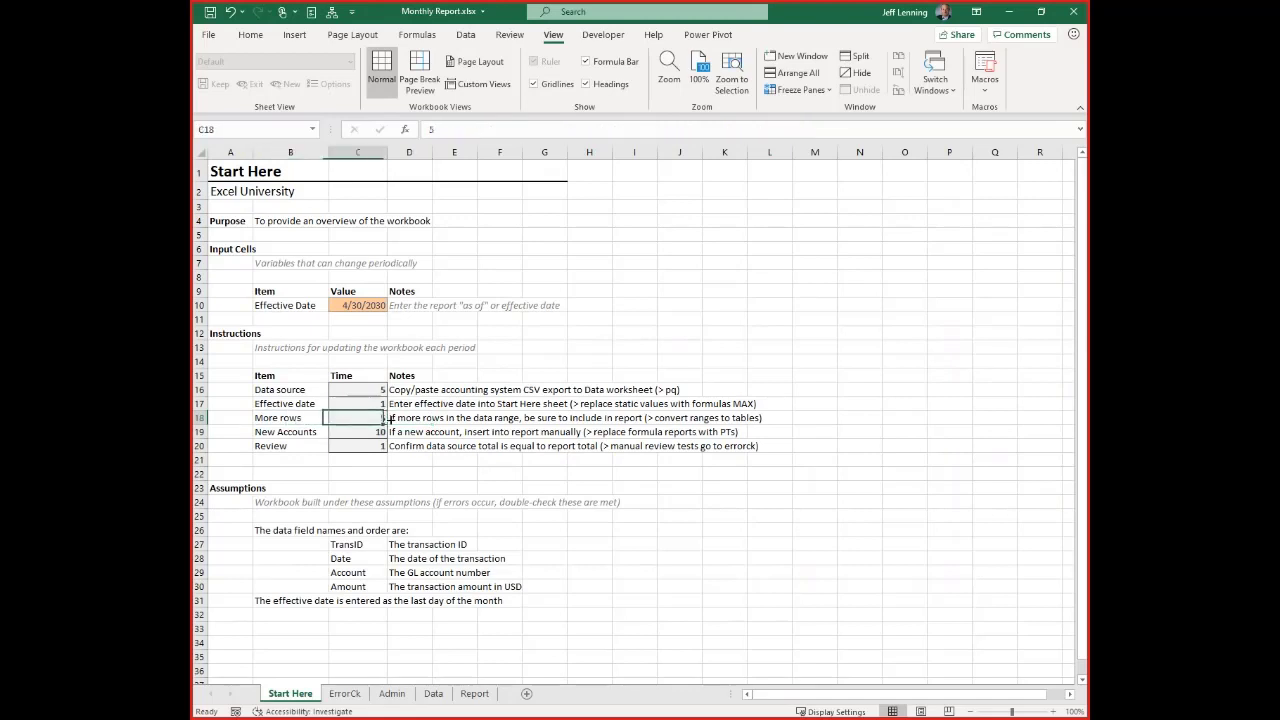
click(396, 418)
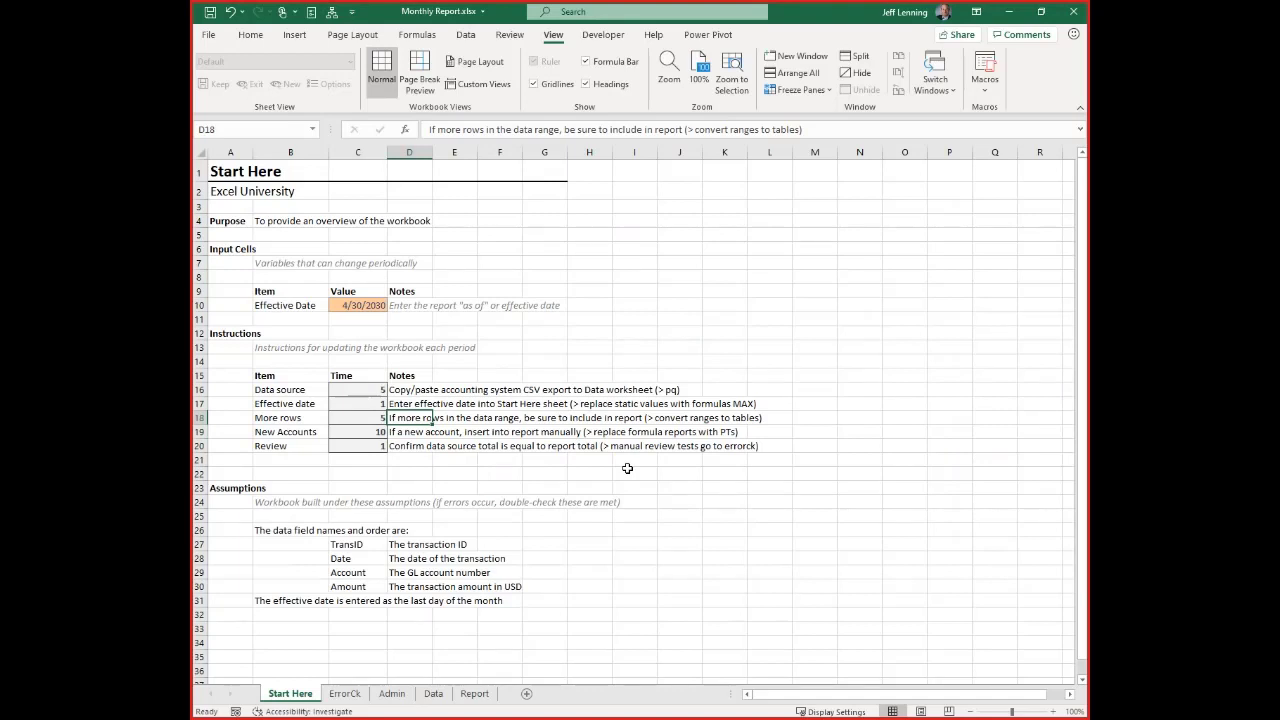
click(436, 694)
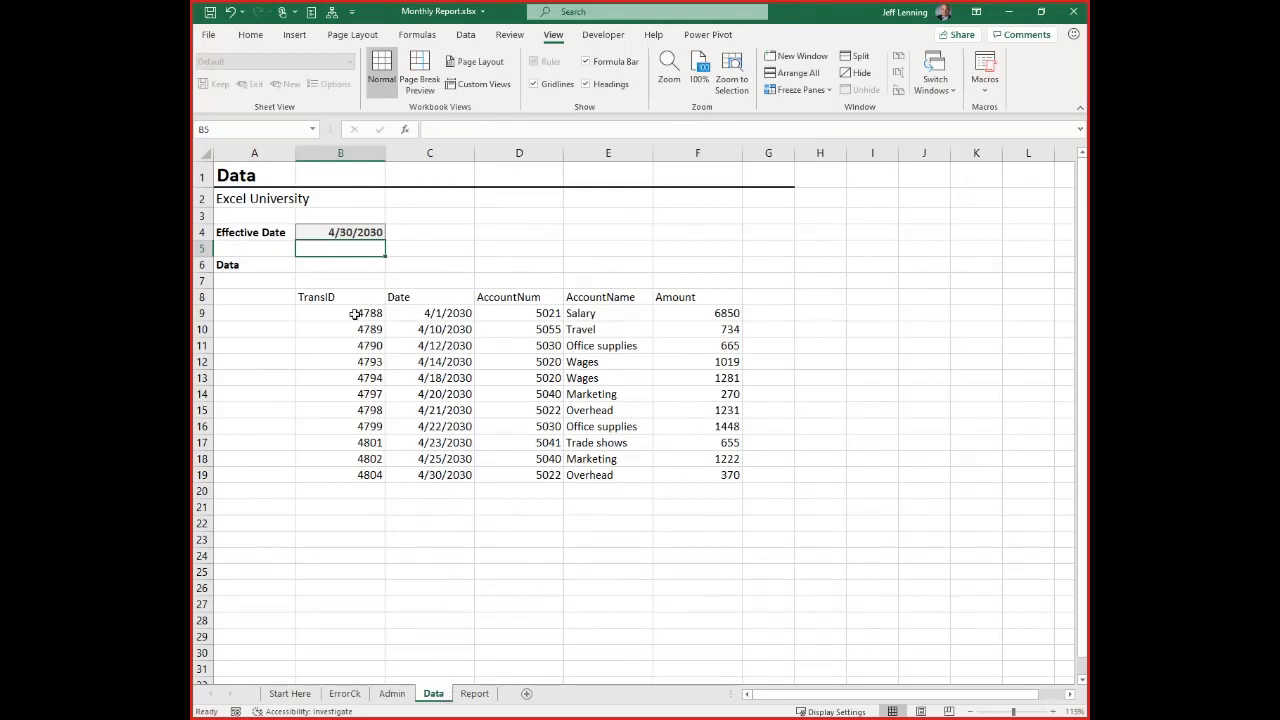
drag(357, 314, 729, 474)
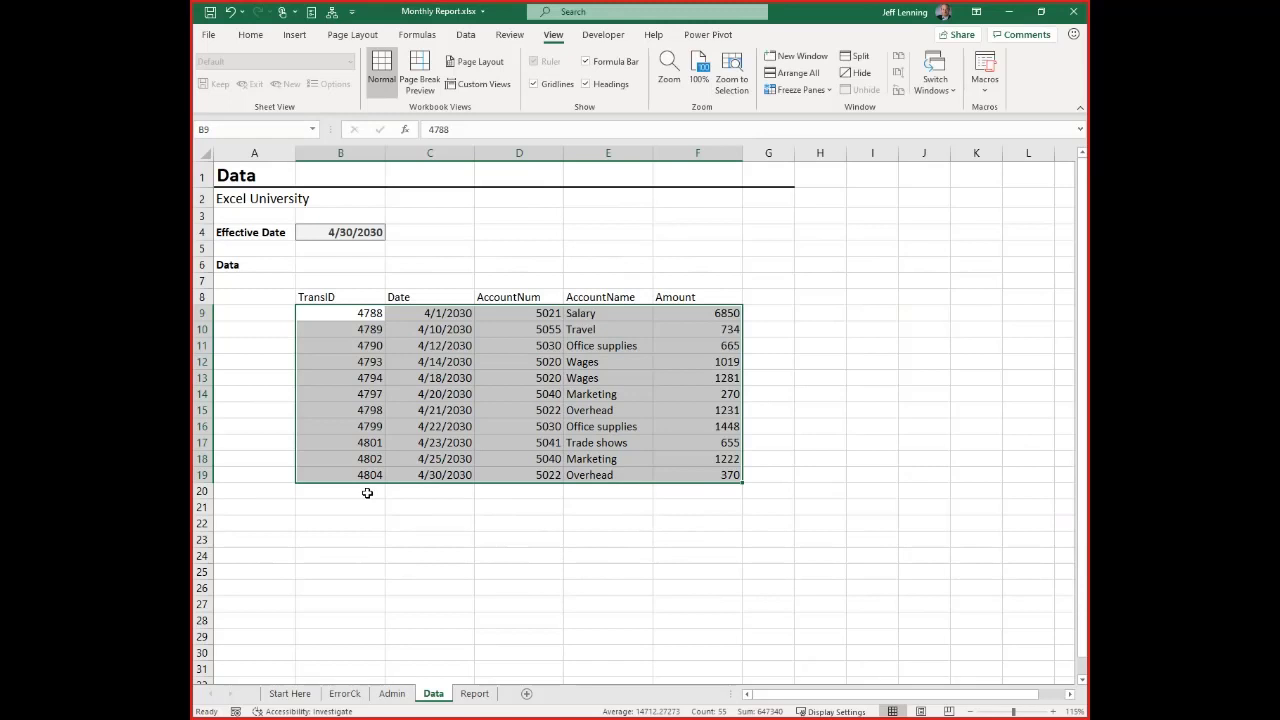
Examine the SUMIFS ranges in Report cell D9 and compare their end row with the last transaction row on the Data sheet
click(474, 693)
scroll(524, 368, up, 1)
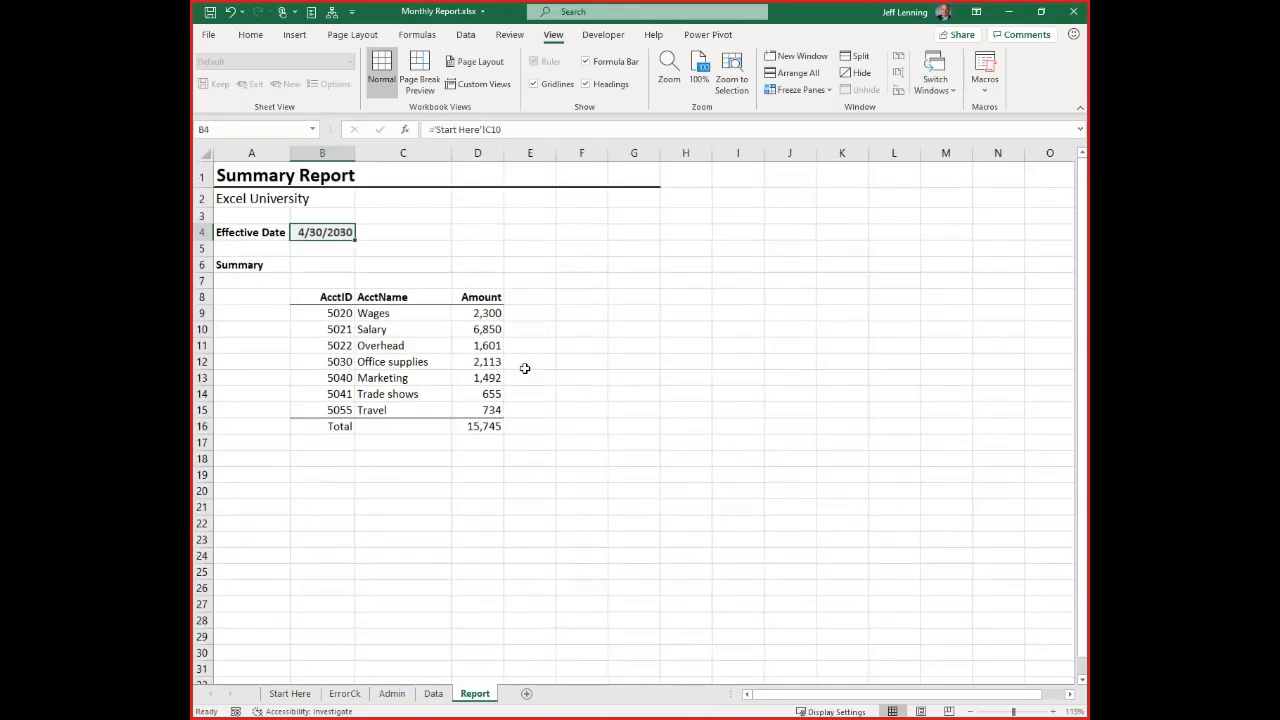
click(489, 316)
key(F2)
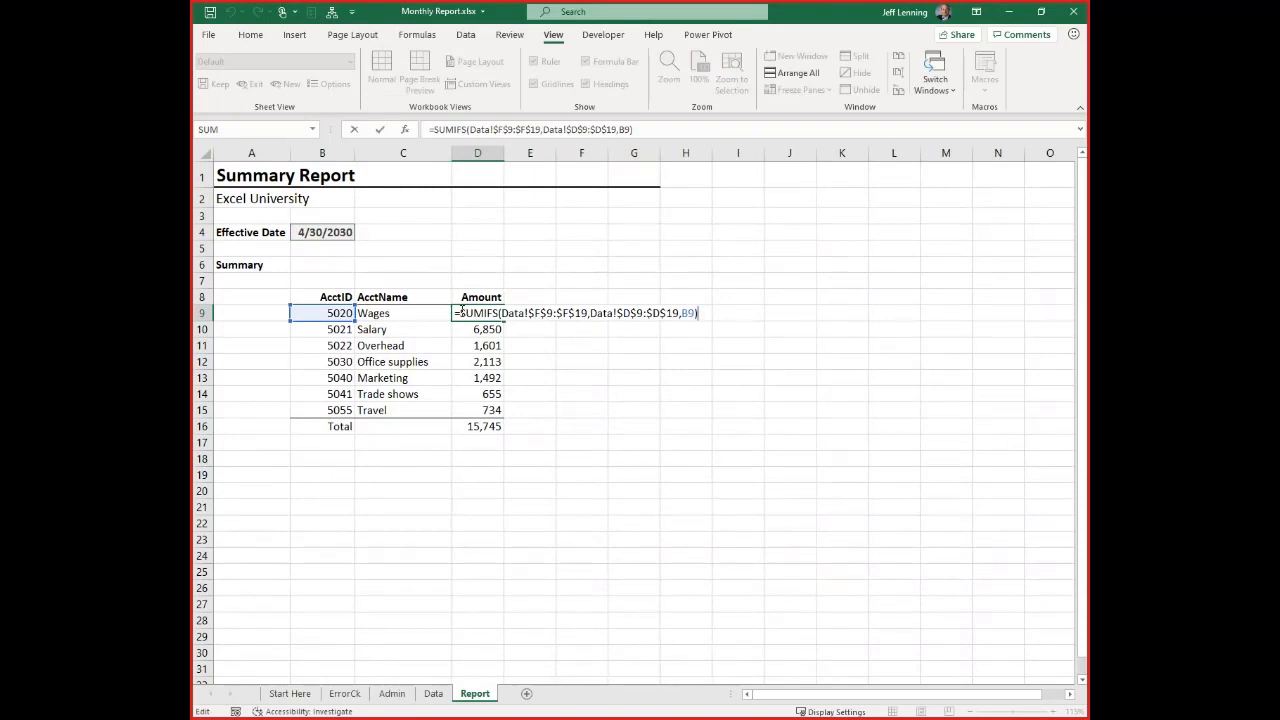
drag(460, 313, 499, 313)
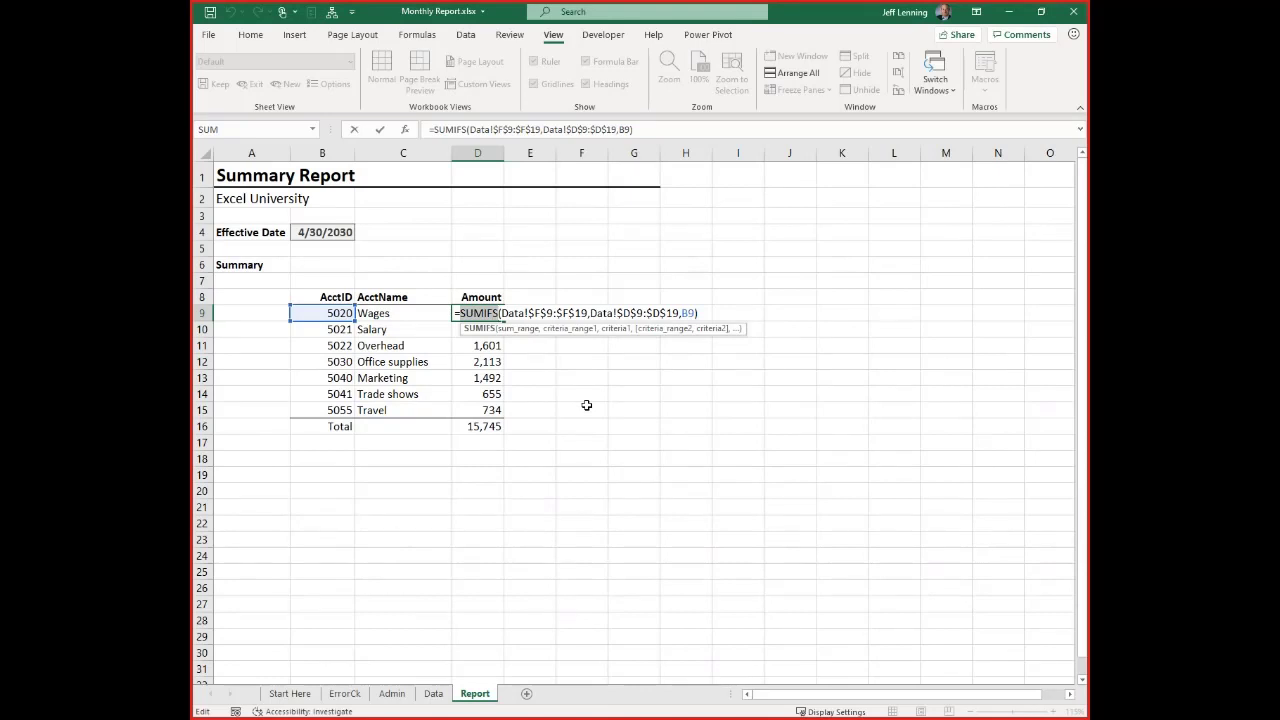
key(shift+Right)
drag(575, 313, 588, 313)
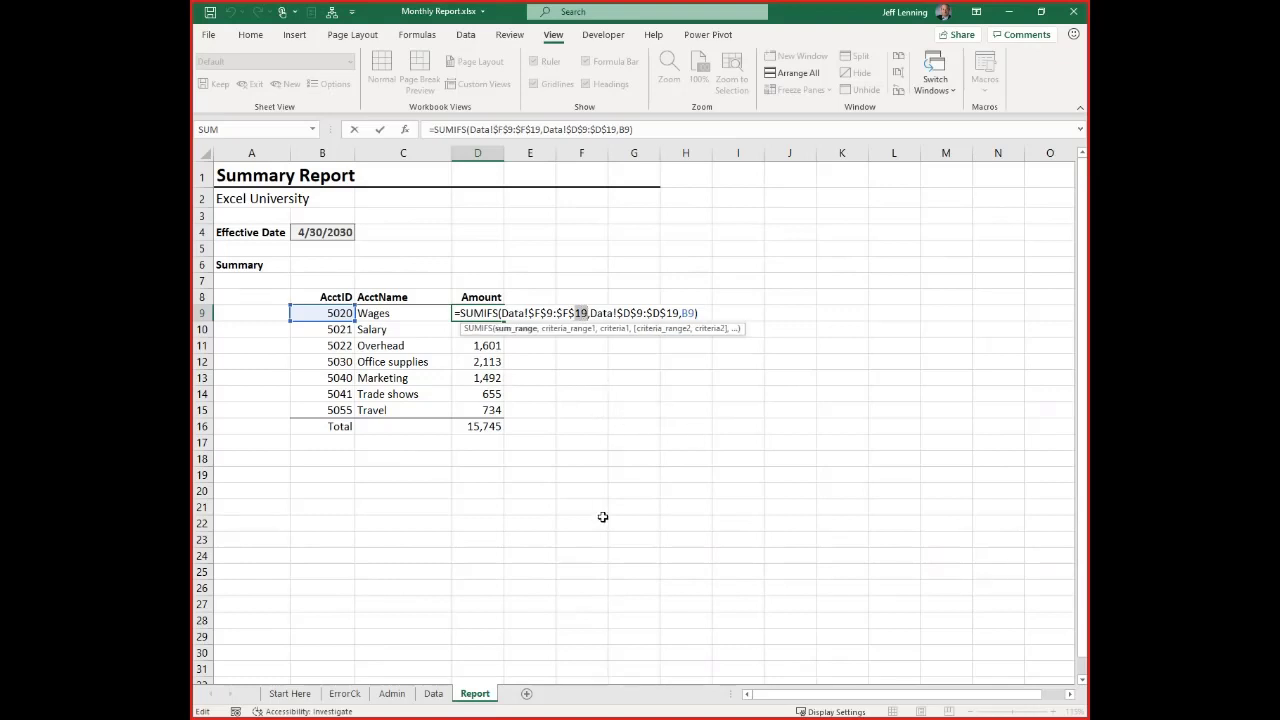
key(Escape)
click(441, 693)
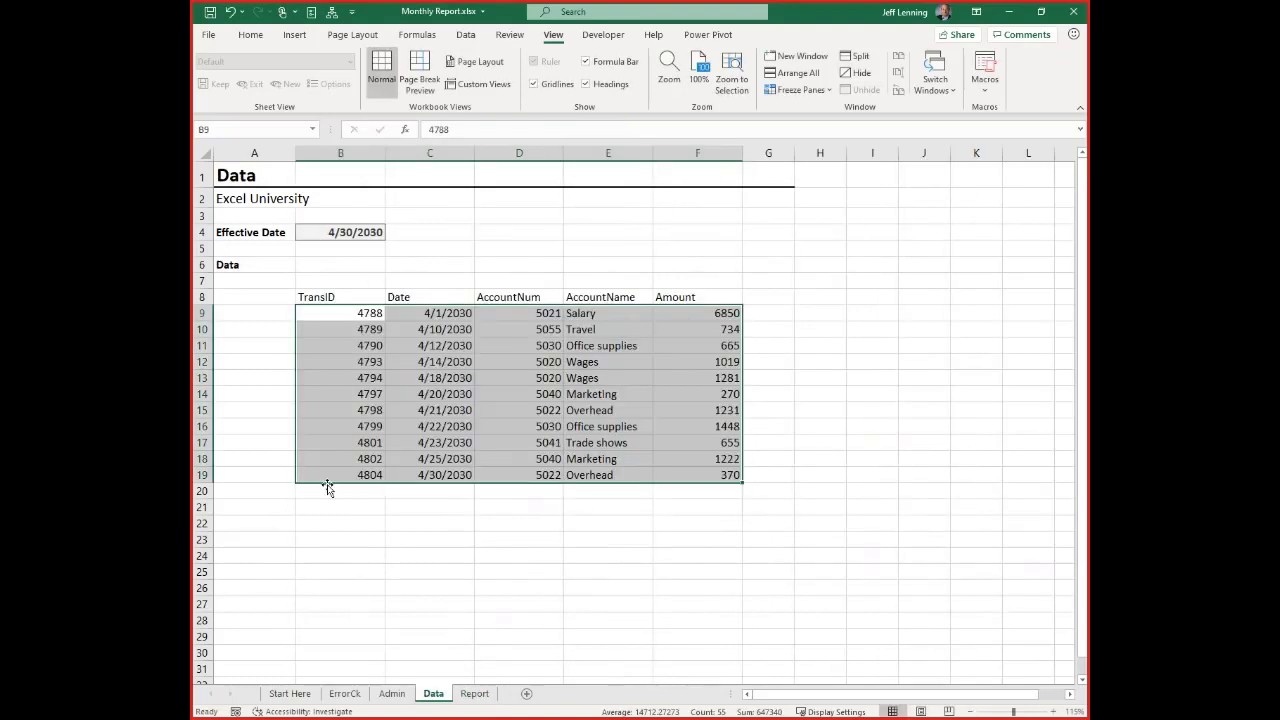
click(203, 475)
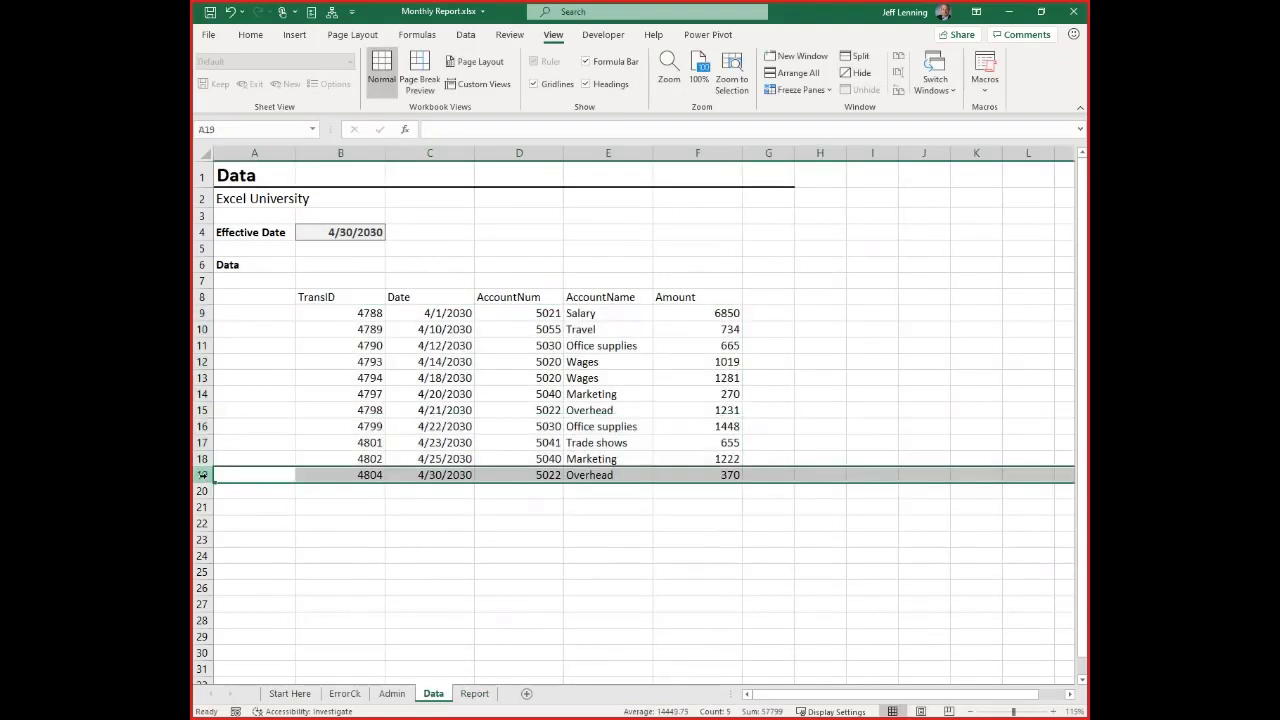
click(290, 693)
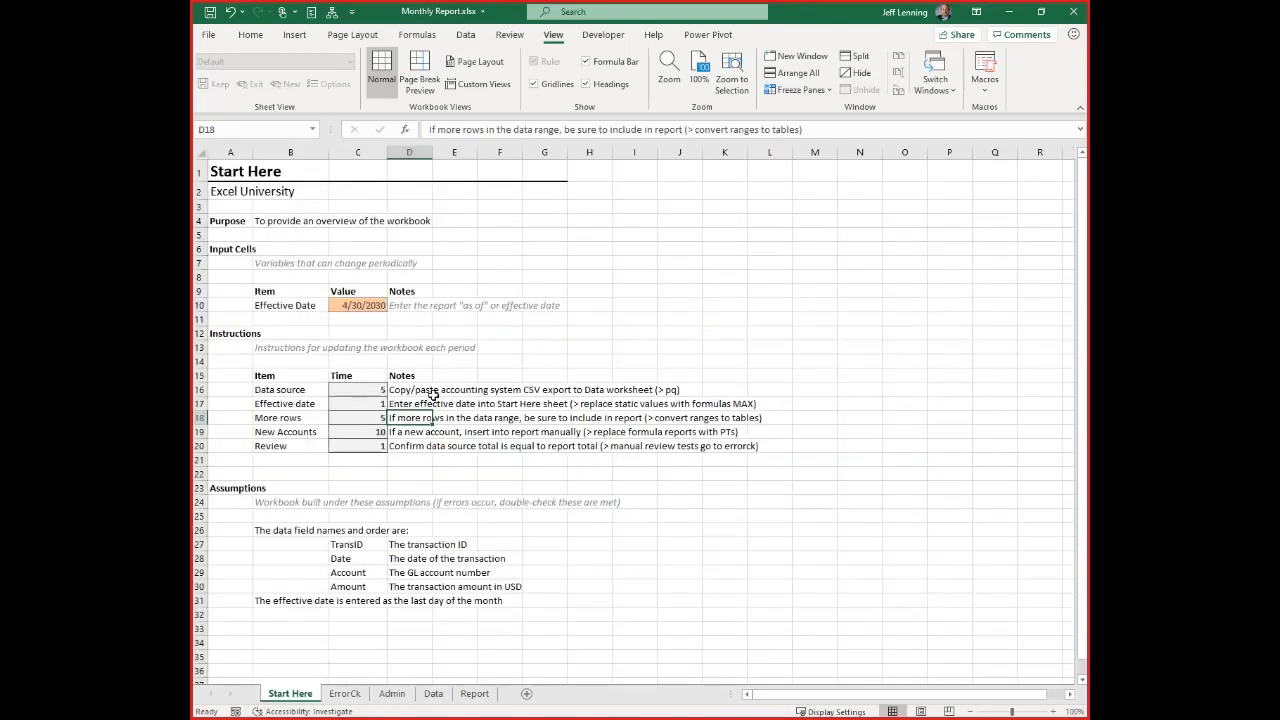
Add a test transaction in row 20 of the Data sheet: TransID 4805, 4/30/2030, account 5022, Overhead, amount 1000
click(433, 693)
click(358, 491)
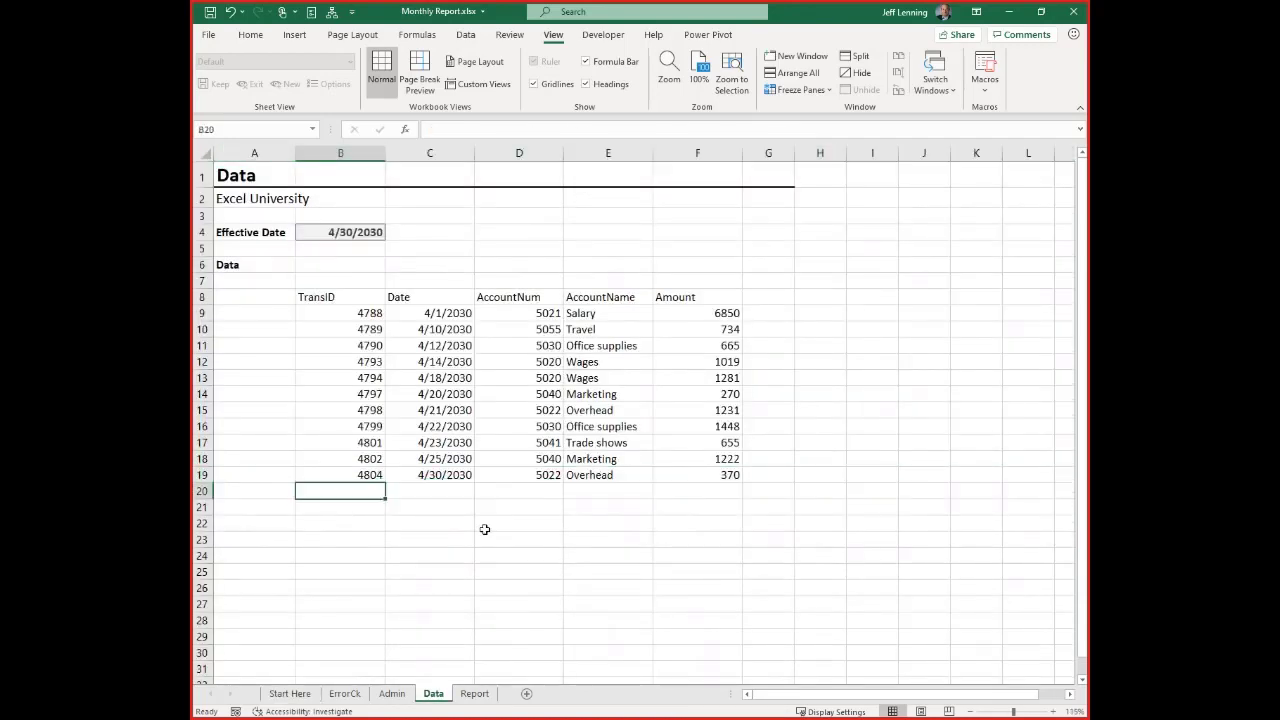
text(4805)
key(Tab)
text(4/30/)
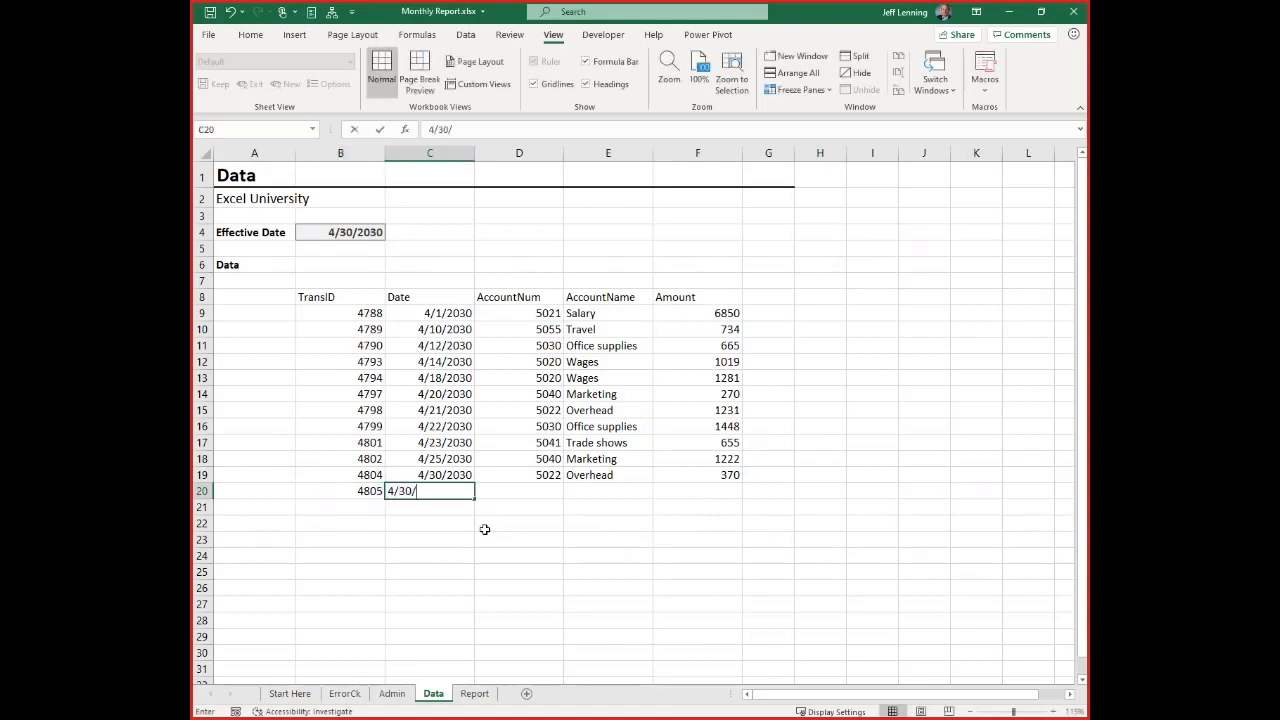
text(20303)
key(Tab)
text(5022)
key(Tab)
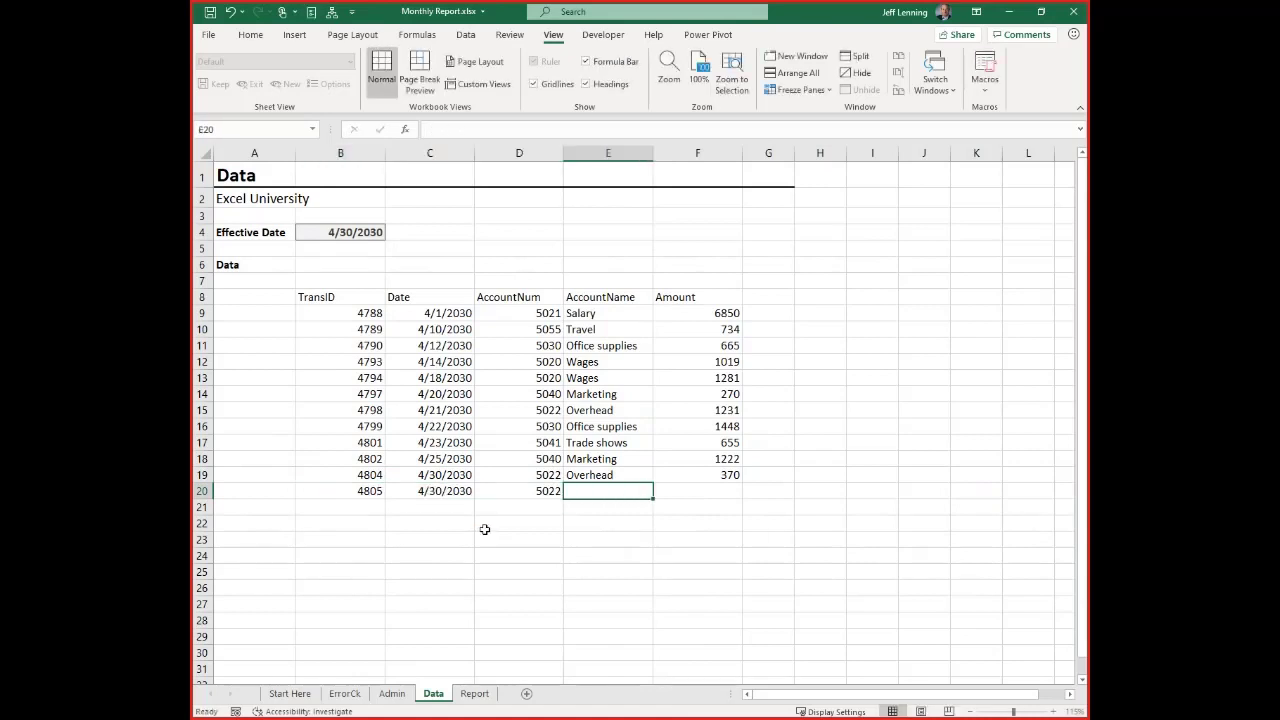
text(Overhead)
key(Tab)
text(1000)
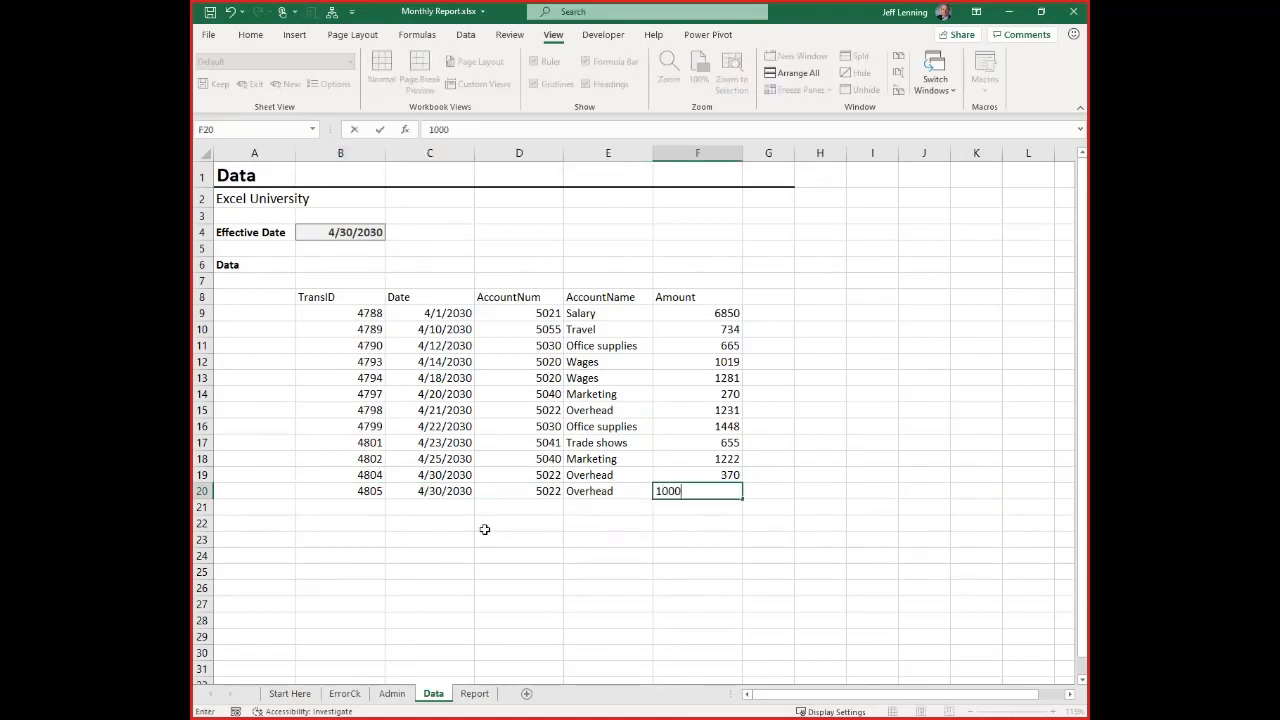
key(Return)
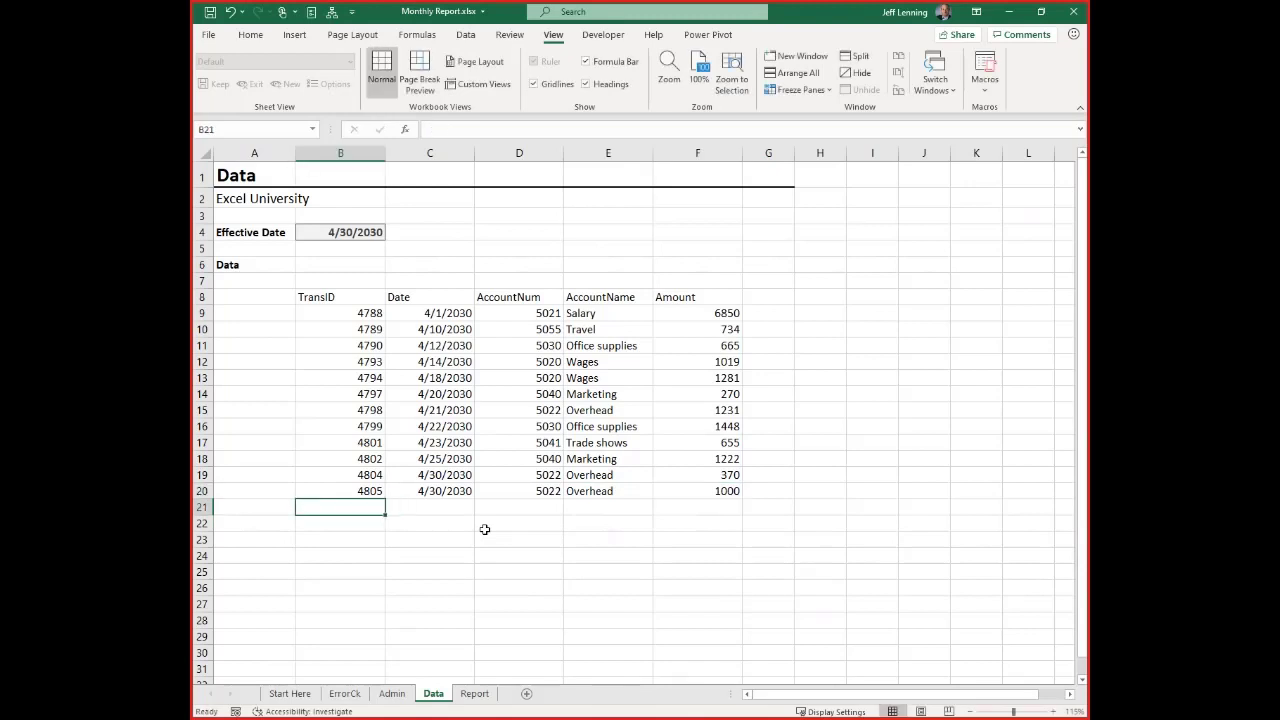
Check on the Report sheet whether the SUMIFS ranges in D9 include the added transaction row
click(474, 694)
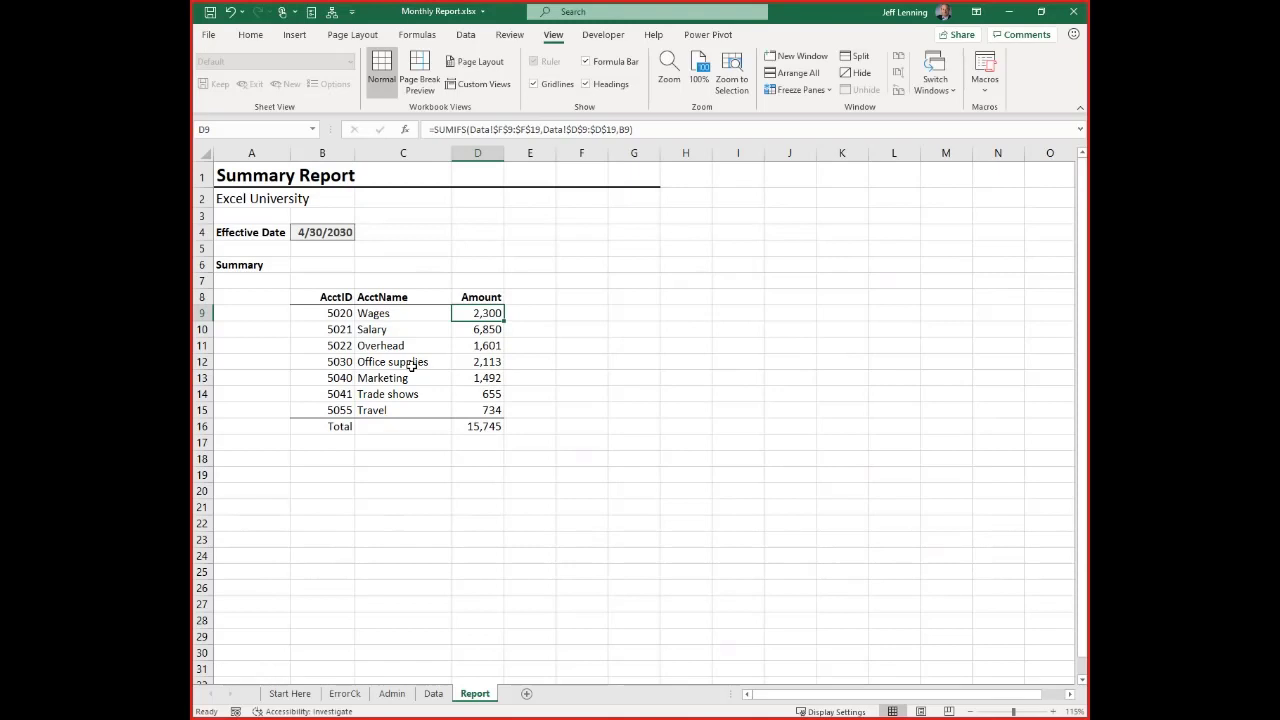
key(F2)
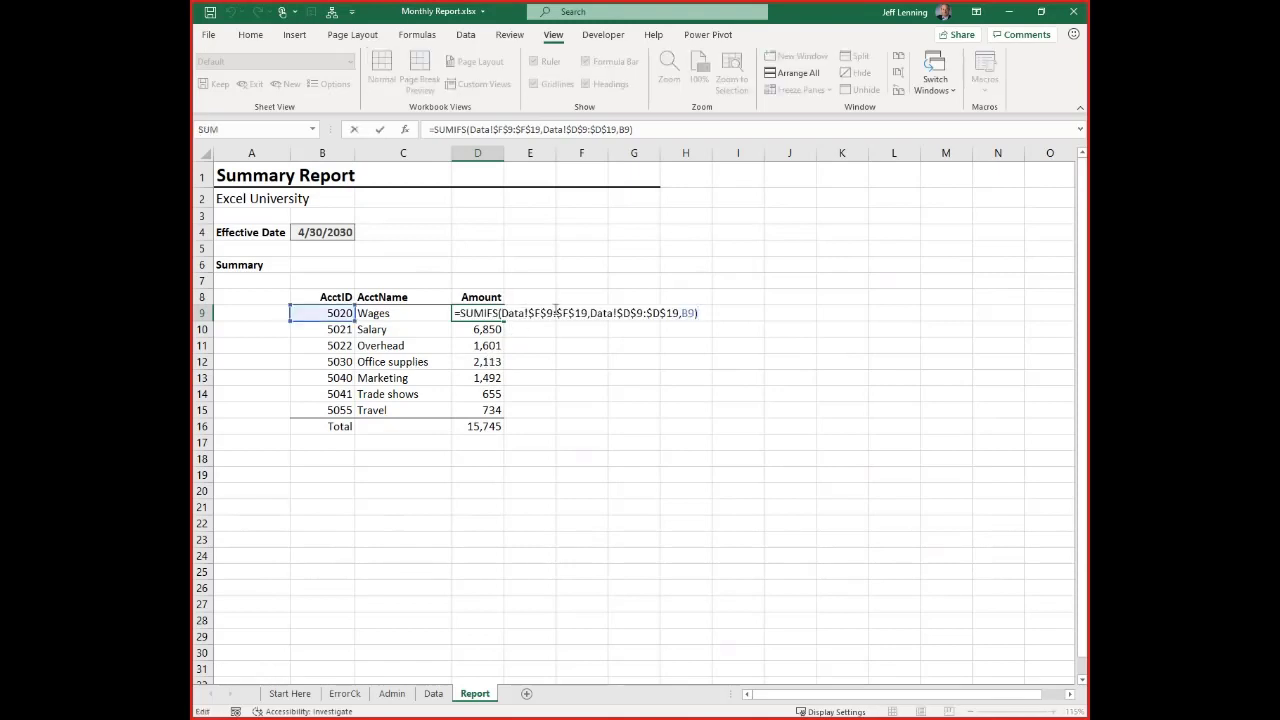
drag(575, 313, 588, 313)
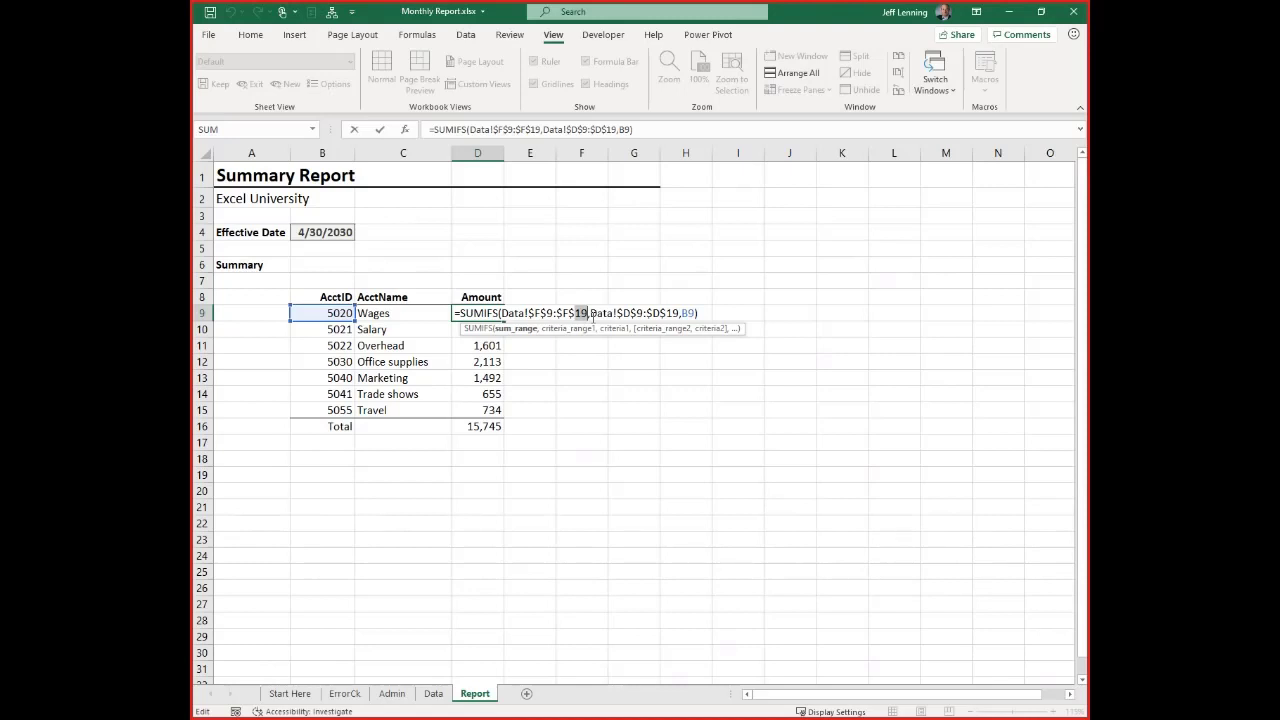
key(ctrl+Return)
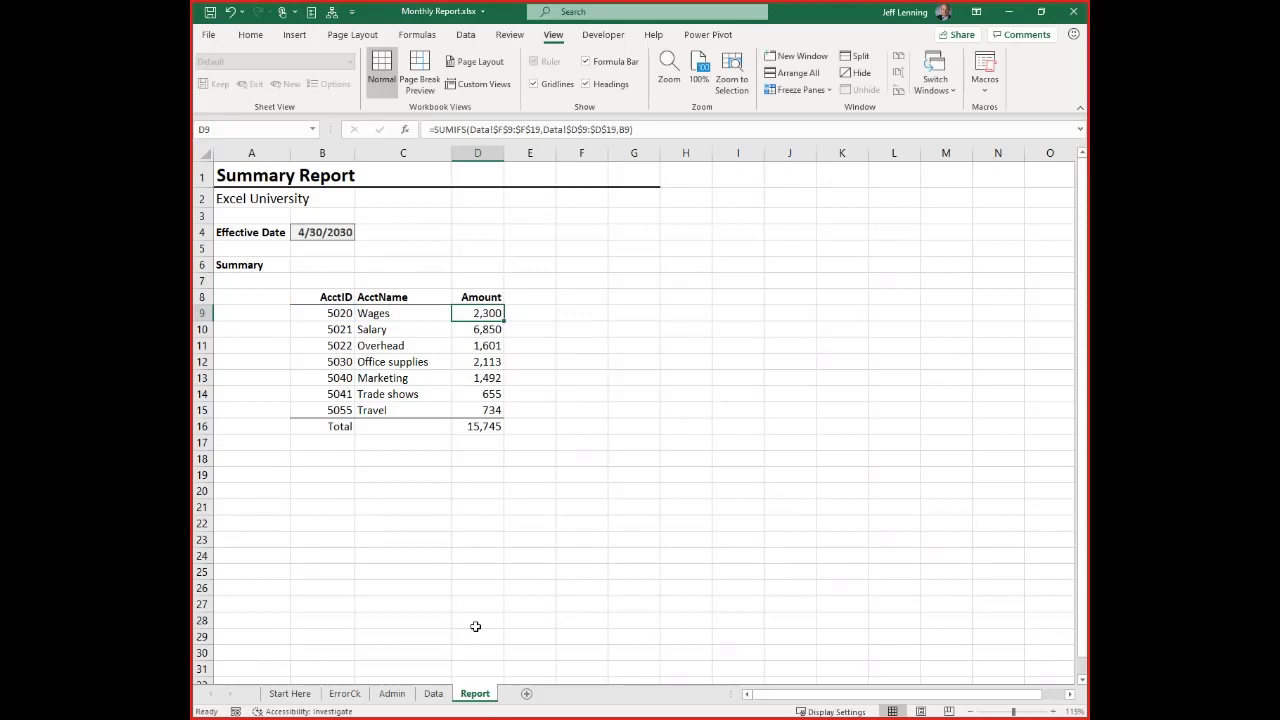
Delete the test transaction row 20 from the Data sheet
click(433, 693)
click(203, 491)
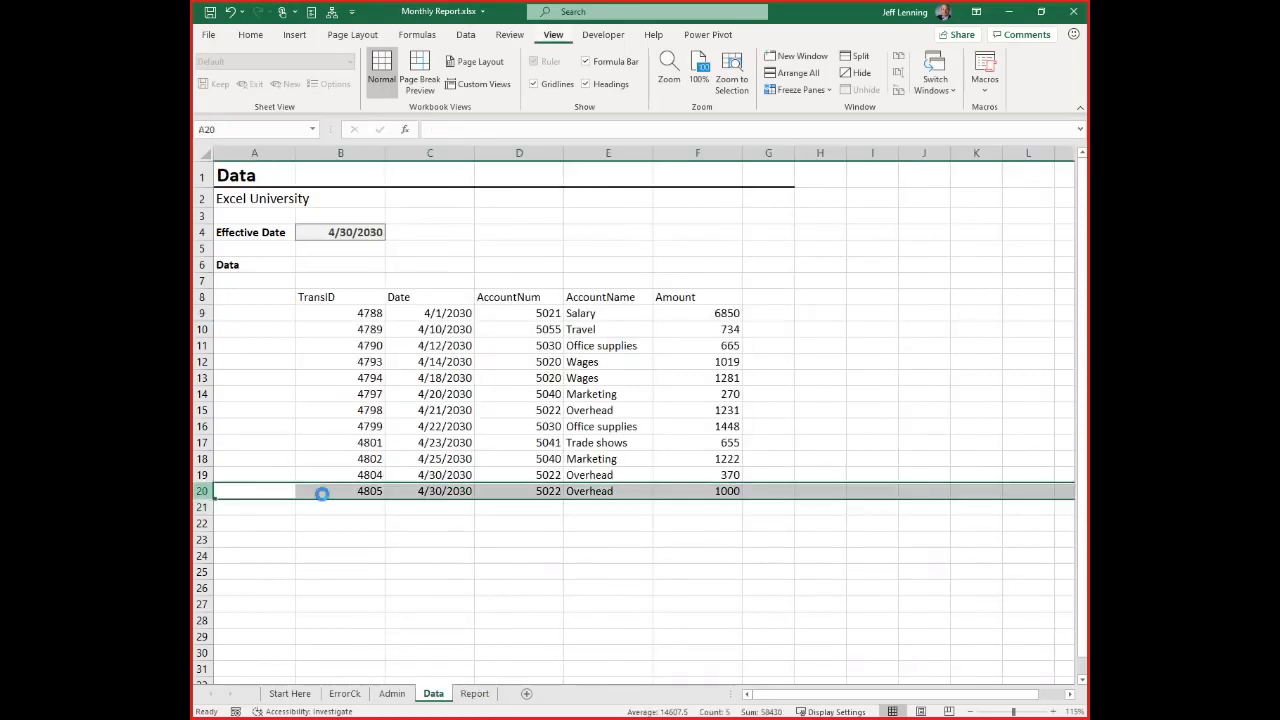
key(ctrl+minus)
Convert the transaction range B8:F19 on the Data sheet into a table with headers
click(392, 314)
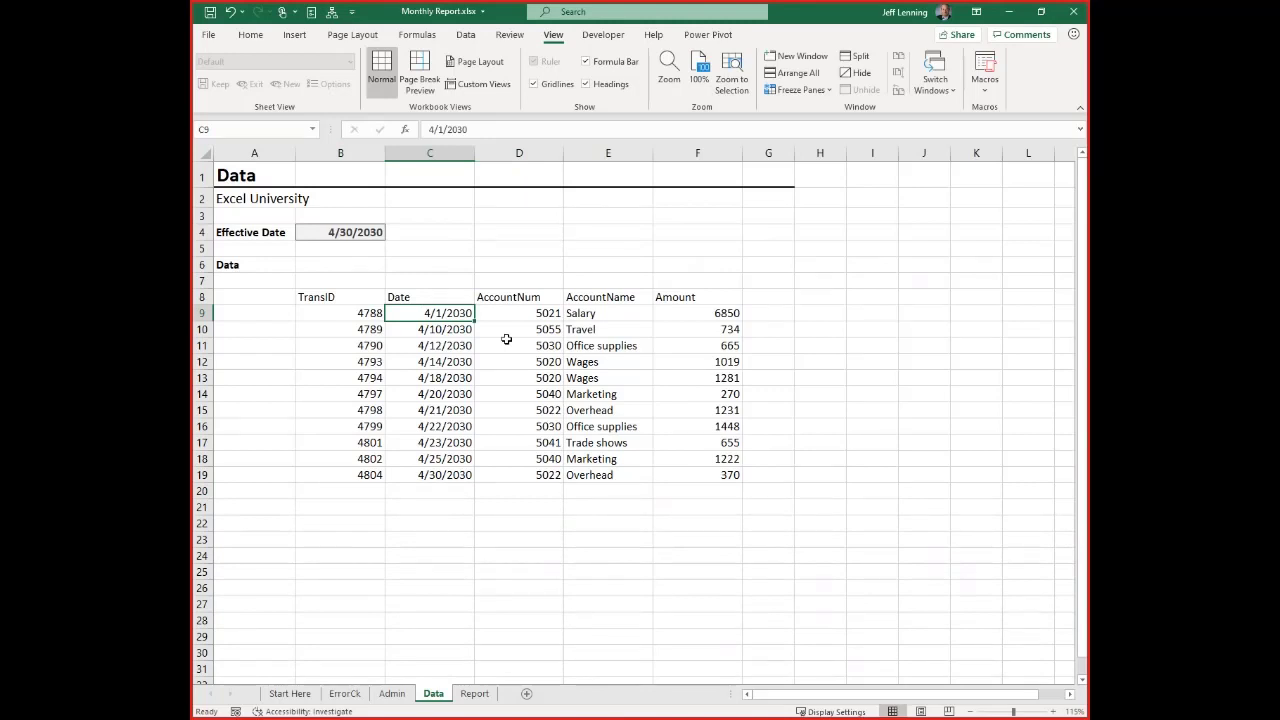
click(359, 302)
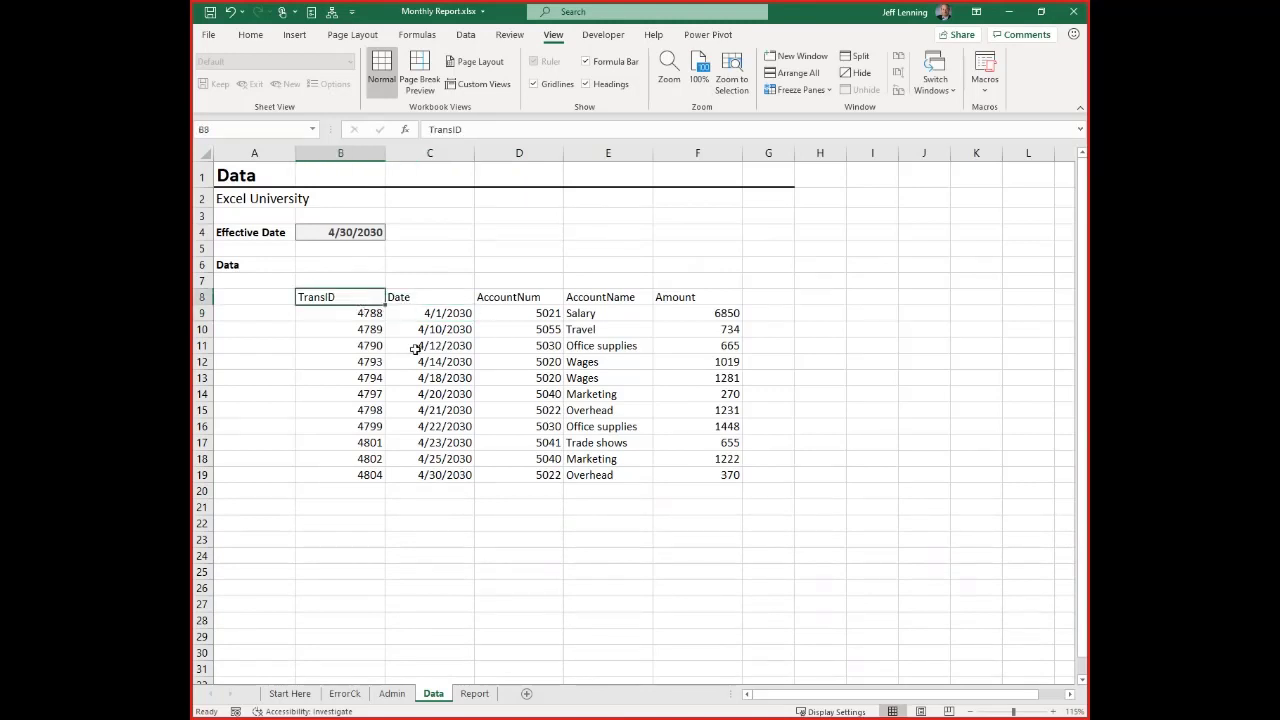
click(441, 364)
click(443, 332)
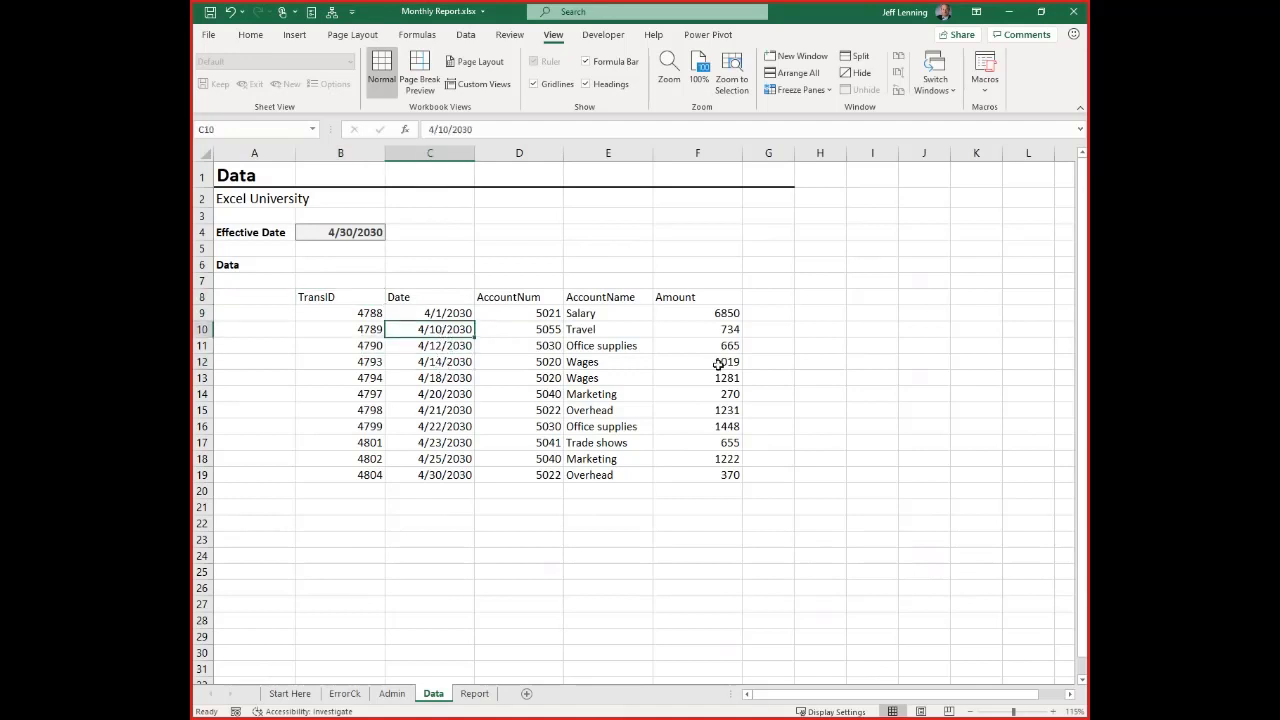
click(298, 36)
click(313, 68)
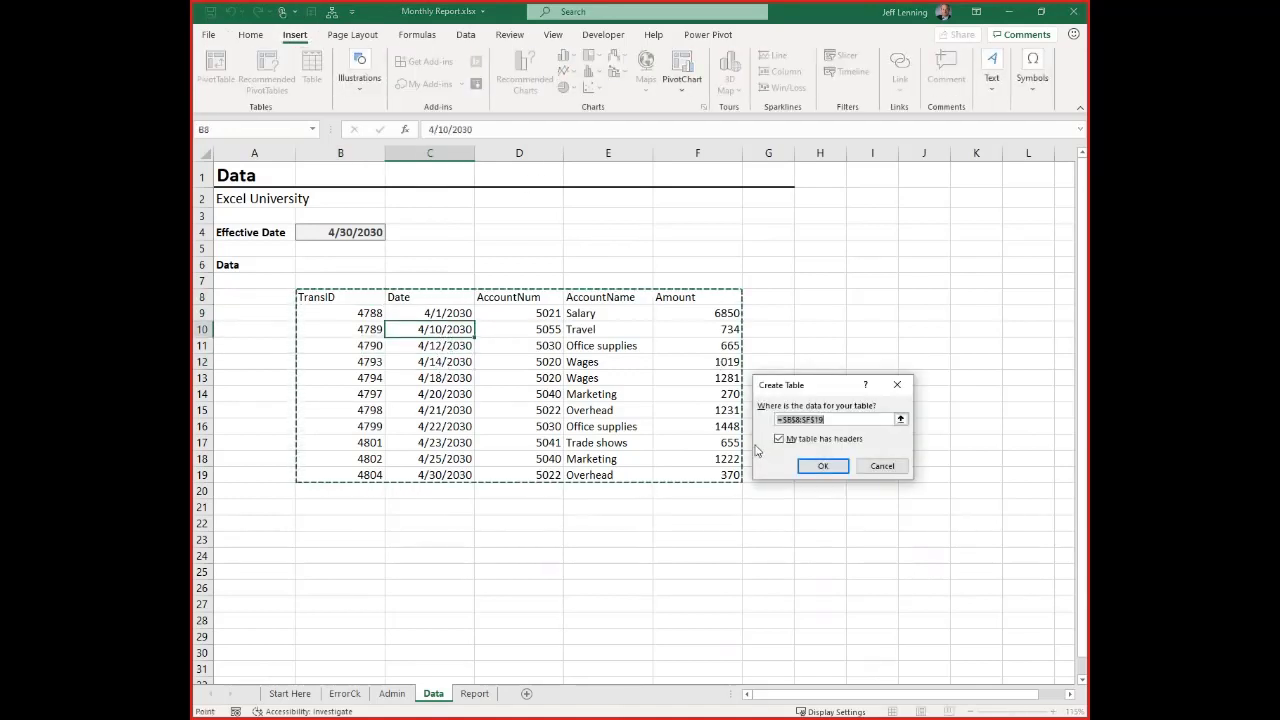
click(836, 471)
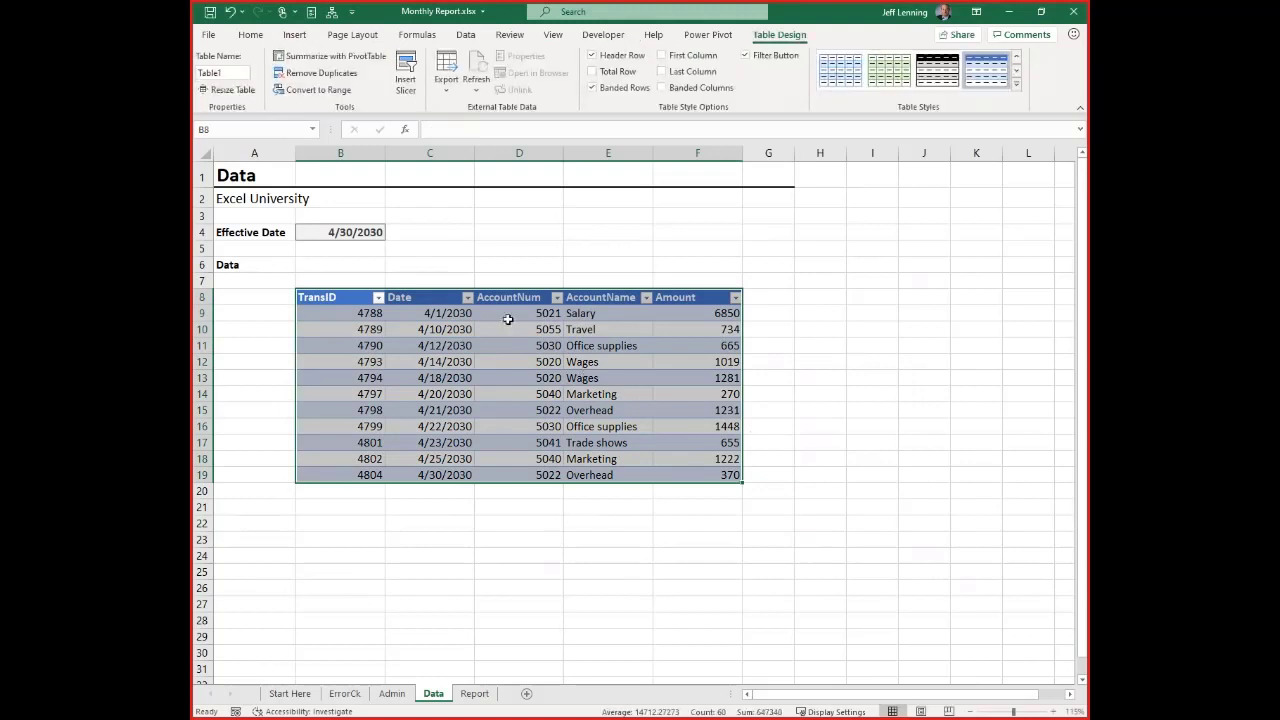
click(510, 316)
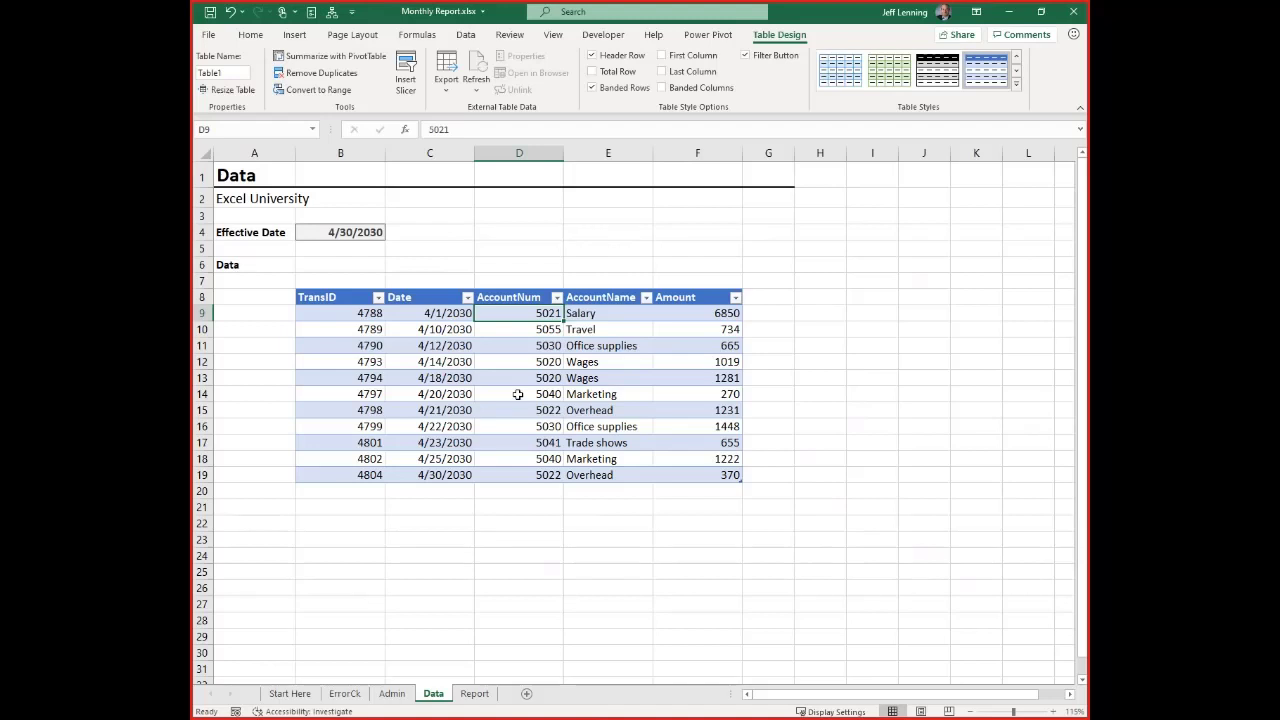
Try the structured reference =Table1[Amount] in cell H11 of the Data sheet, then discard the entry
click(836, 339)
text(=tab)
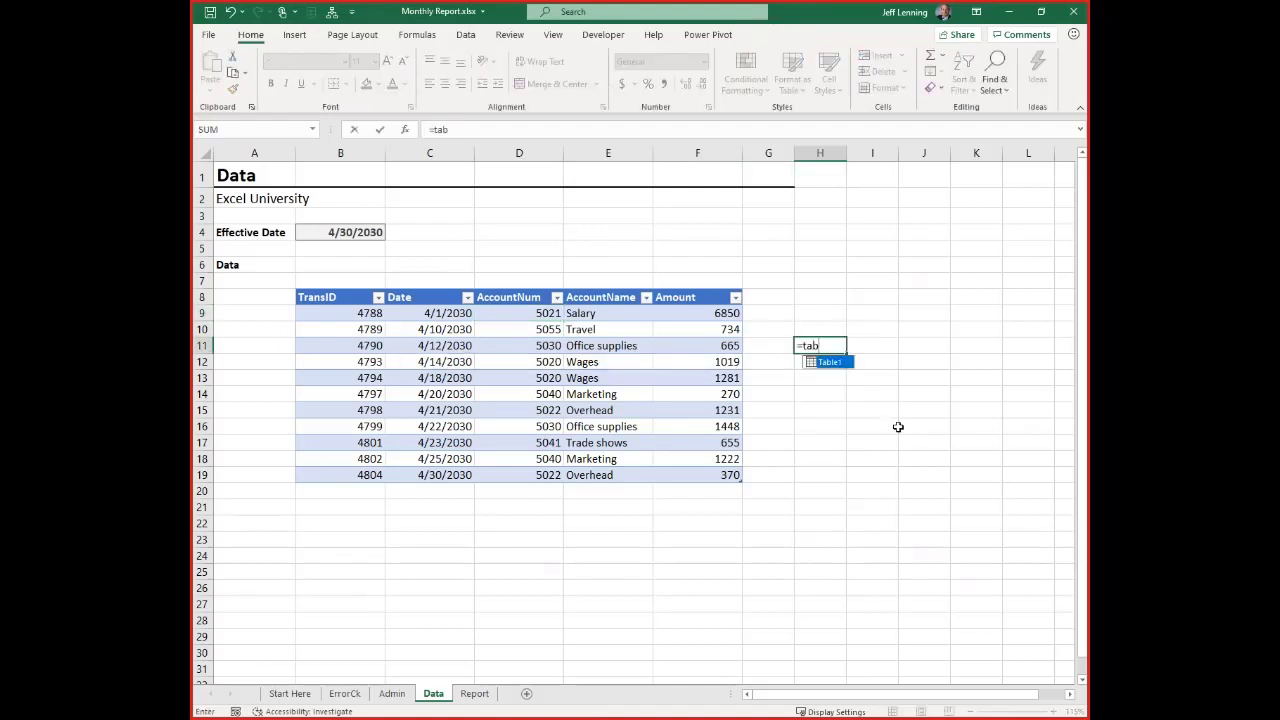
key(Tab)
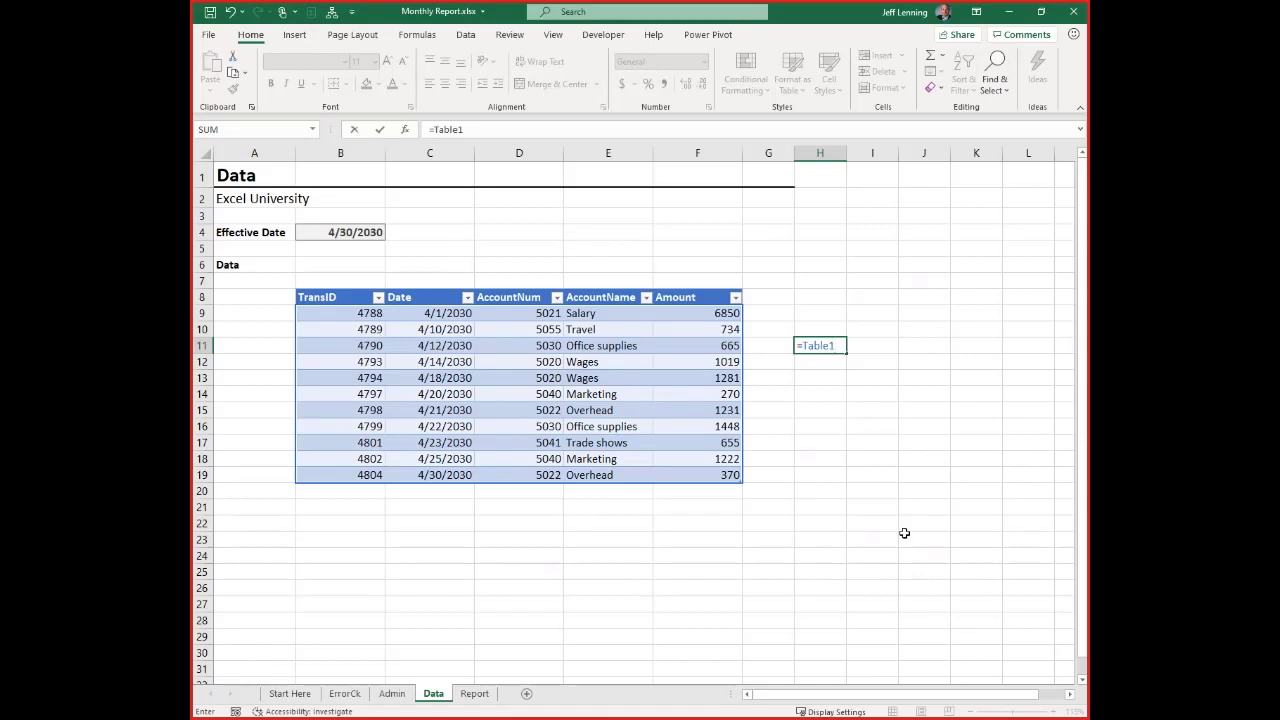
text([)
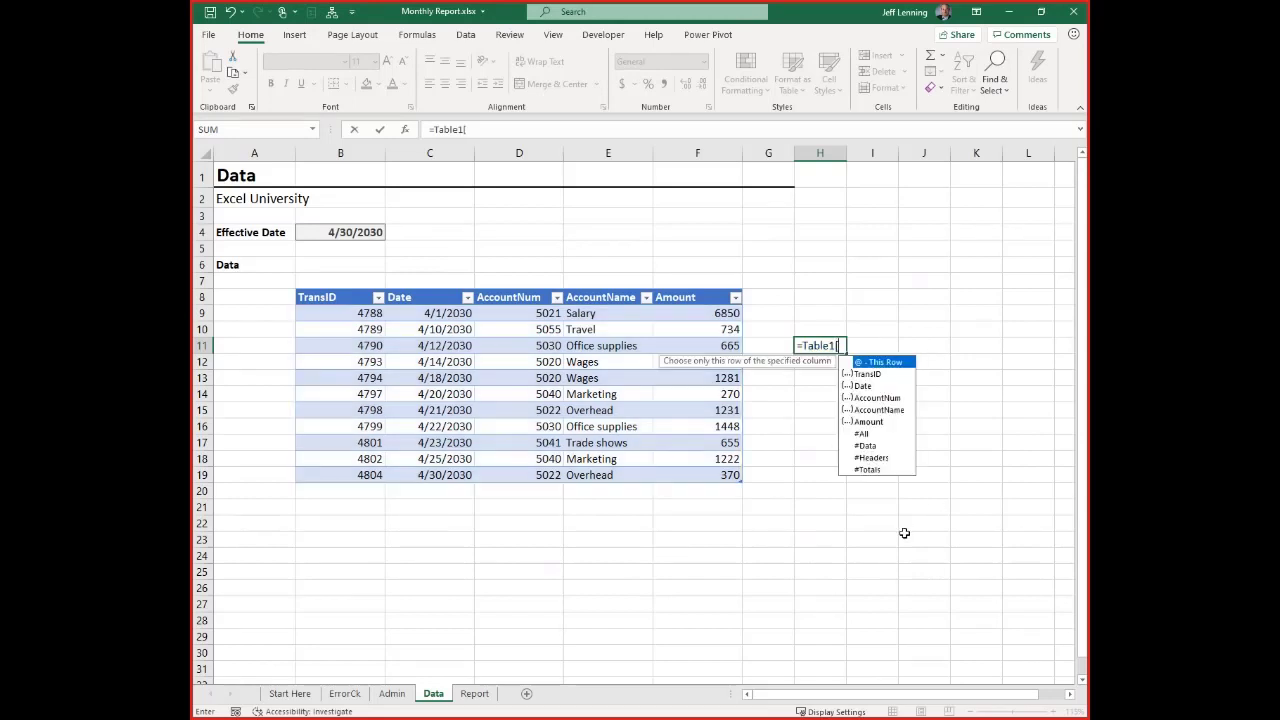
key(Down)
key(Down)
key(Down)
key(Down)
key(Down)
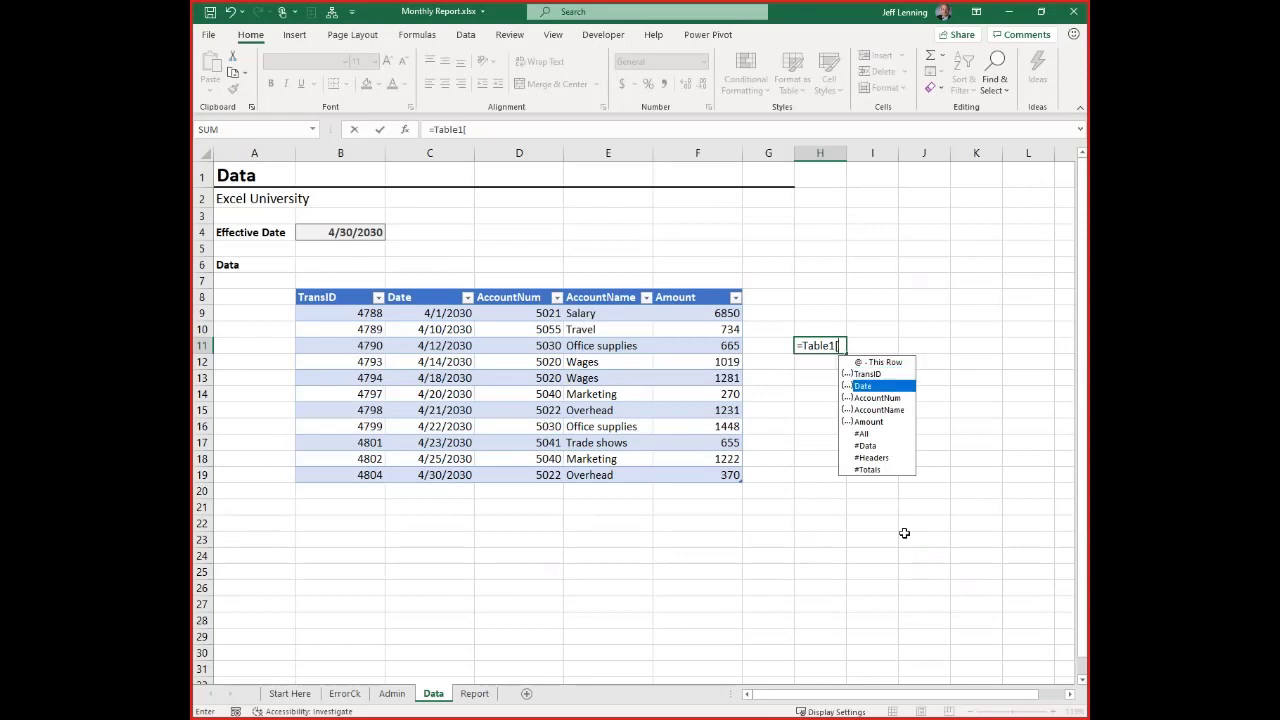
key(Tab)
text(])
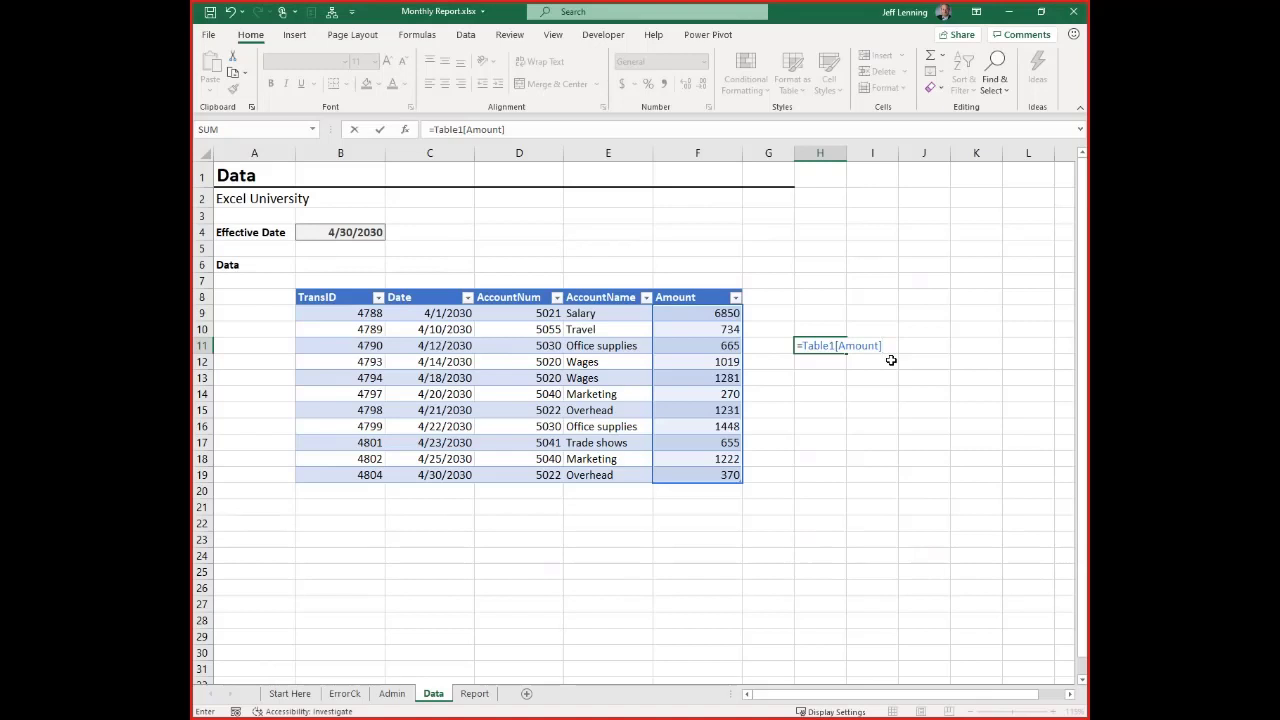
key(Escape)
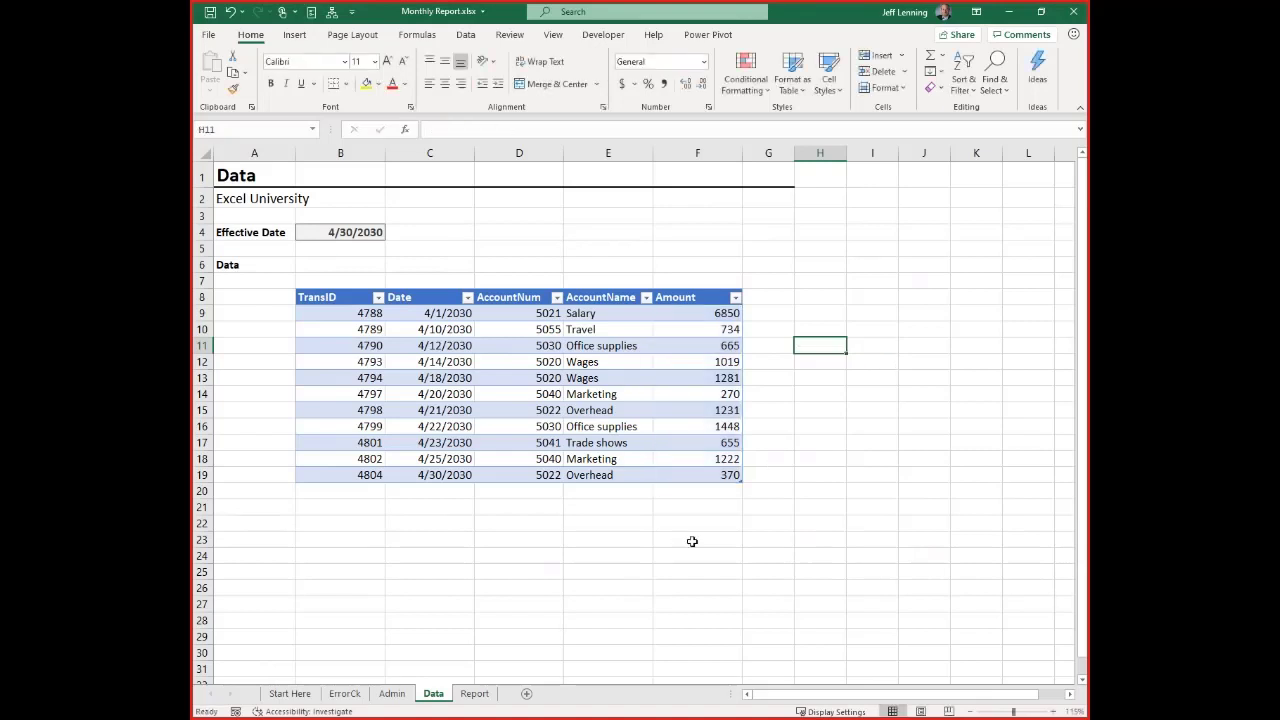
Replace the sum range in the Report sheet's D9 SUMIFS formula with Table1[Amount]
click(474, 693)
key(F2)
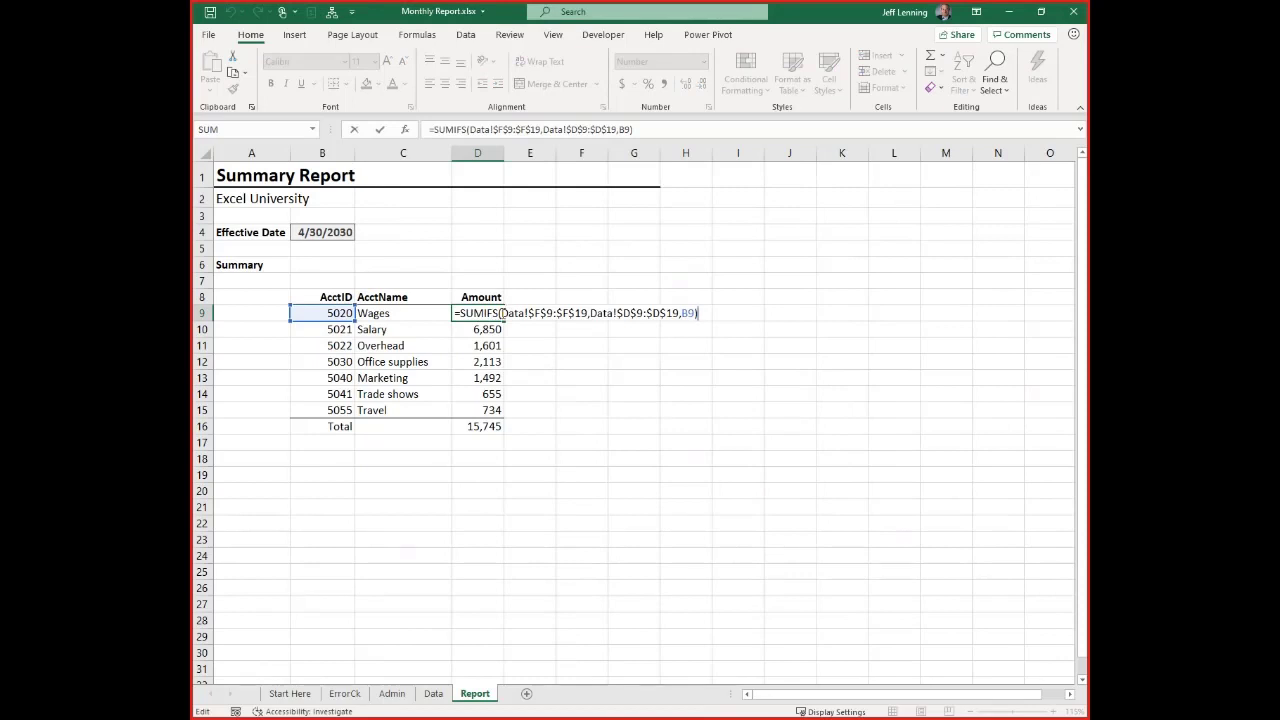
drag(502, 313, 587, 313)
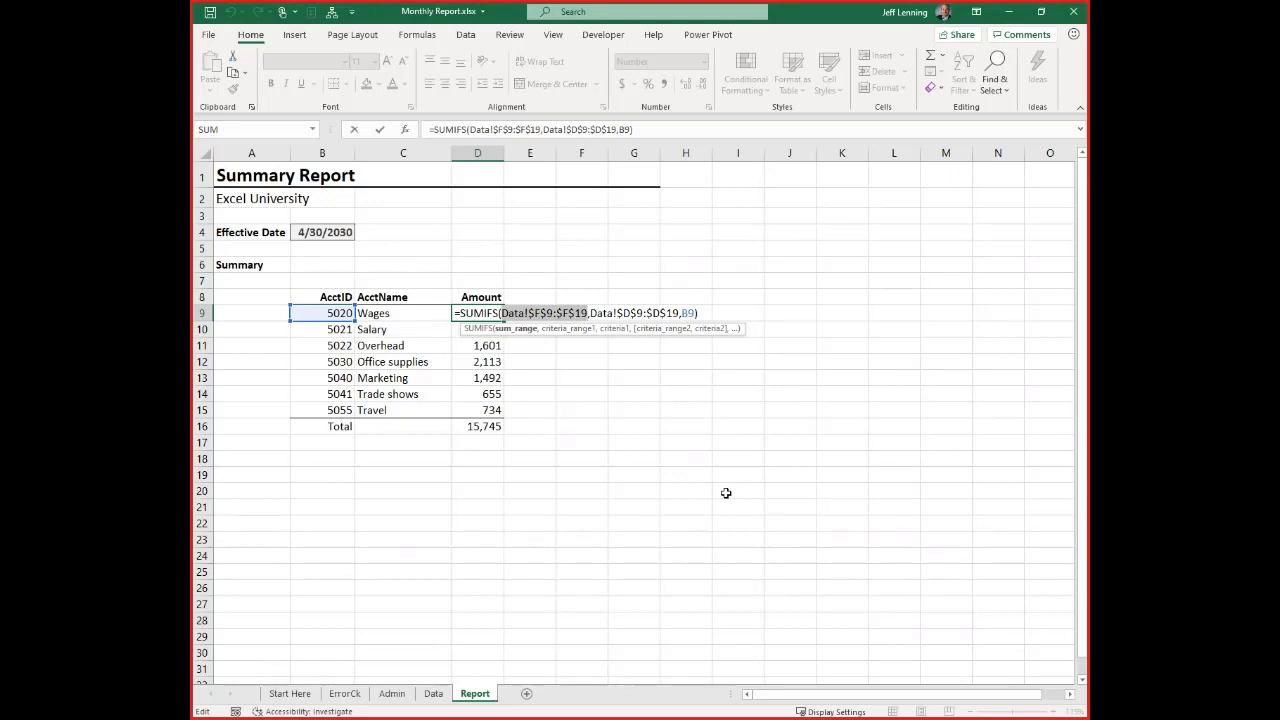
text(Tab)
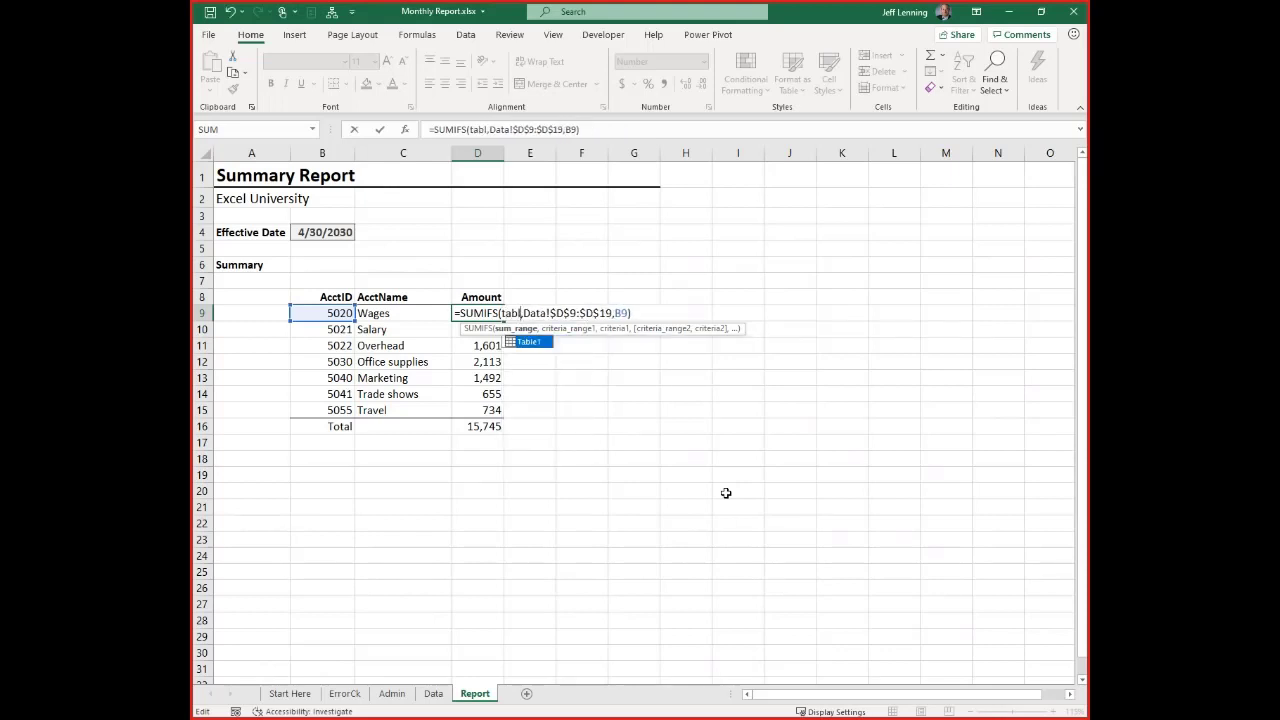
key(Tab)
text([)
key(Down)
key(Down)
key(Down)
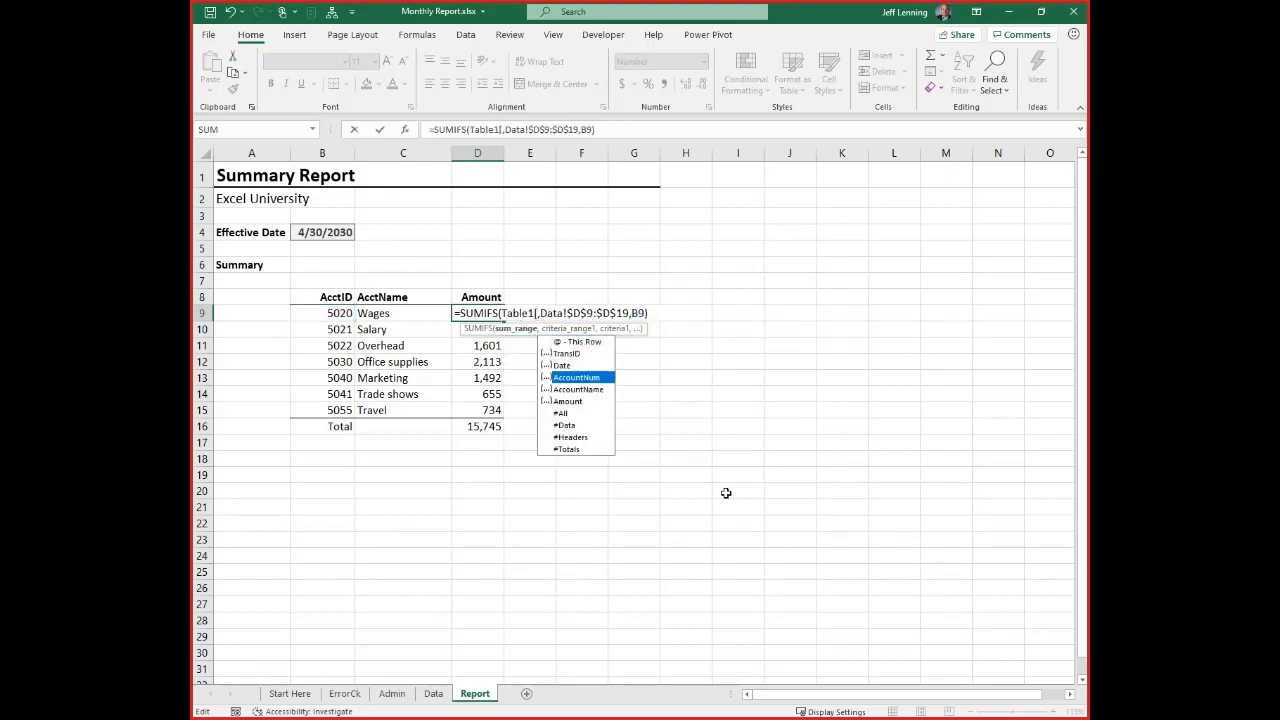
key(Tab)
text(])
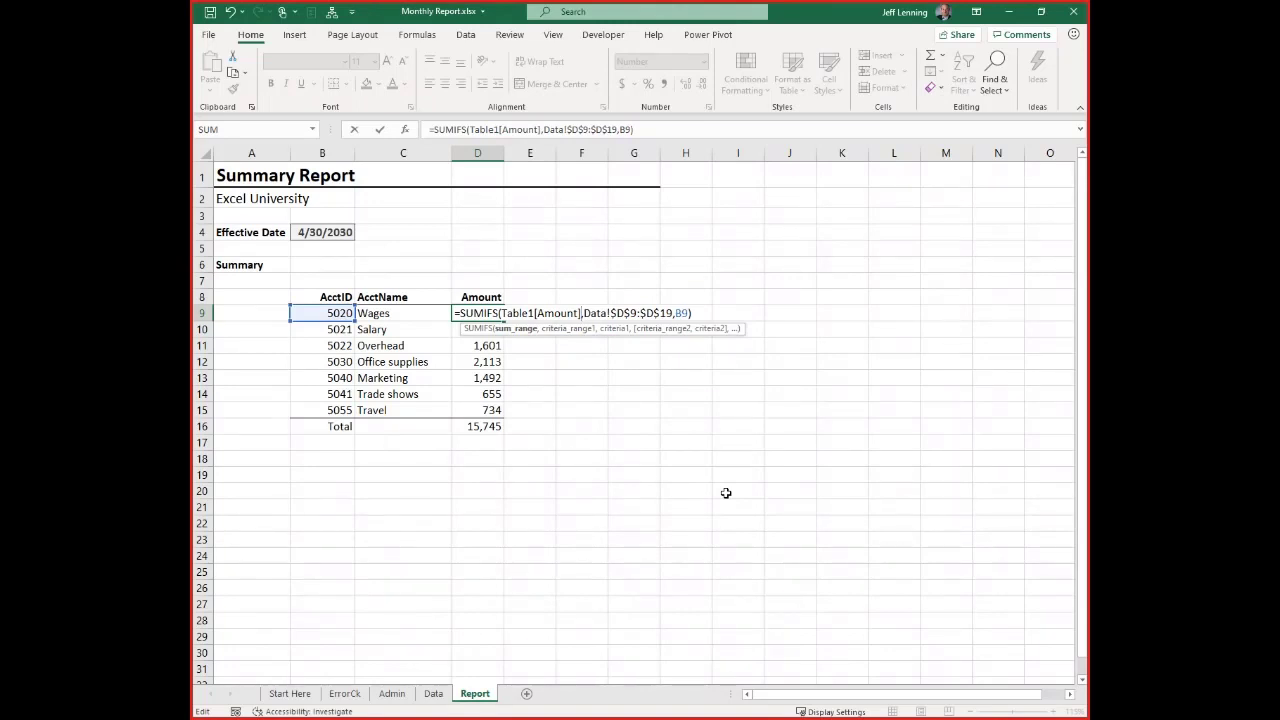
Replace the criteria range in D9's SUMIFS formula with Table1[AccountNum], keeping B9 as the criterion, and enter the formula
key(Right)
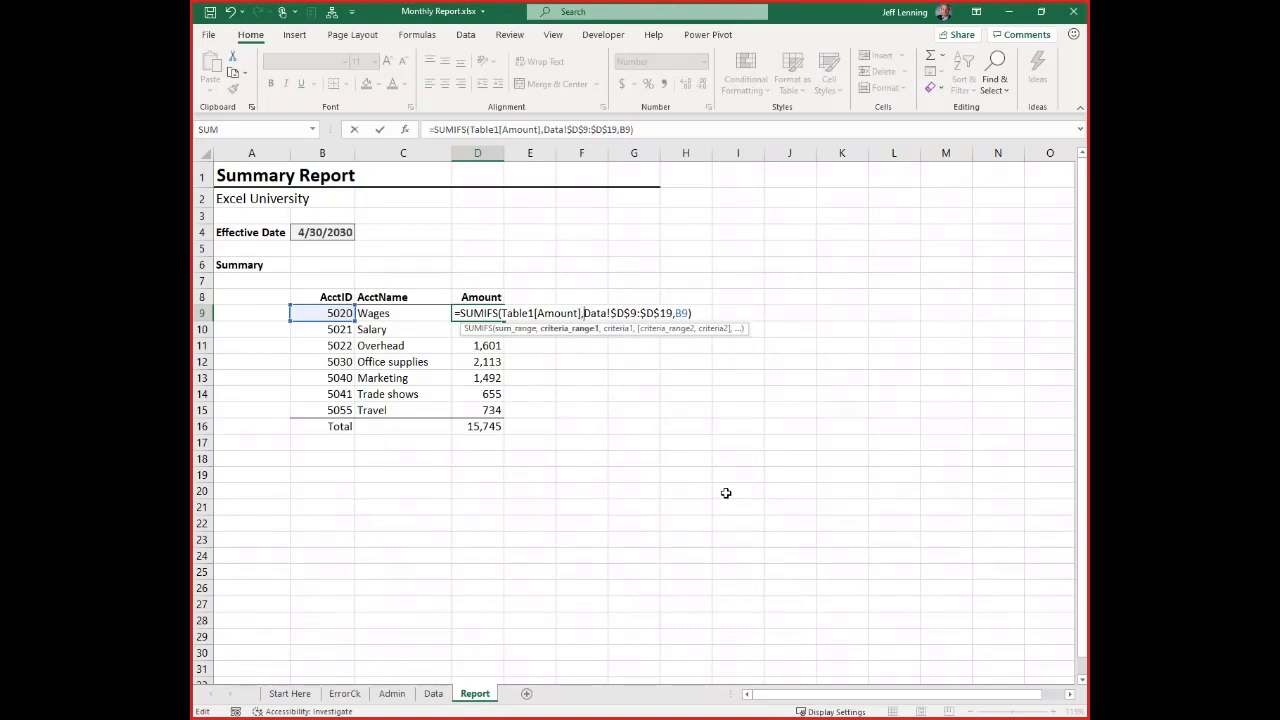
key(shift+Right)
key(shift+Right)
key(shift+Right)
key(shift+Right)
key(shift+Right)
key(shift+Right)
key(shift+Right)
key(shift+Right)
key(shift+Right)
key(shift+Right)
key(shift+Right)
key(shift+Right)
key(shift+Right)
key(shift+Right)
key(shift+Right)
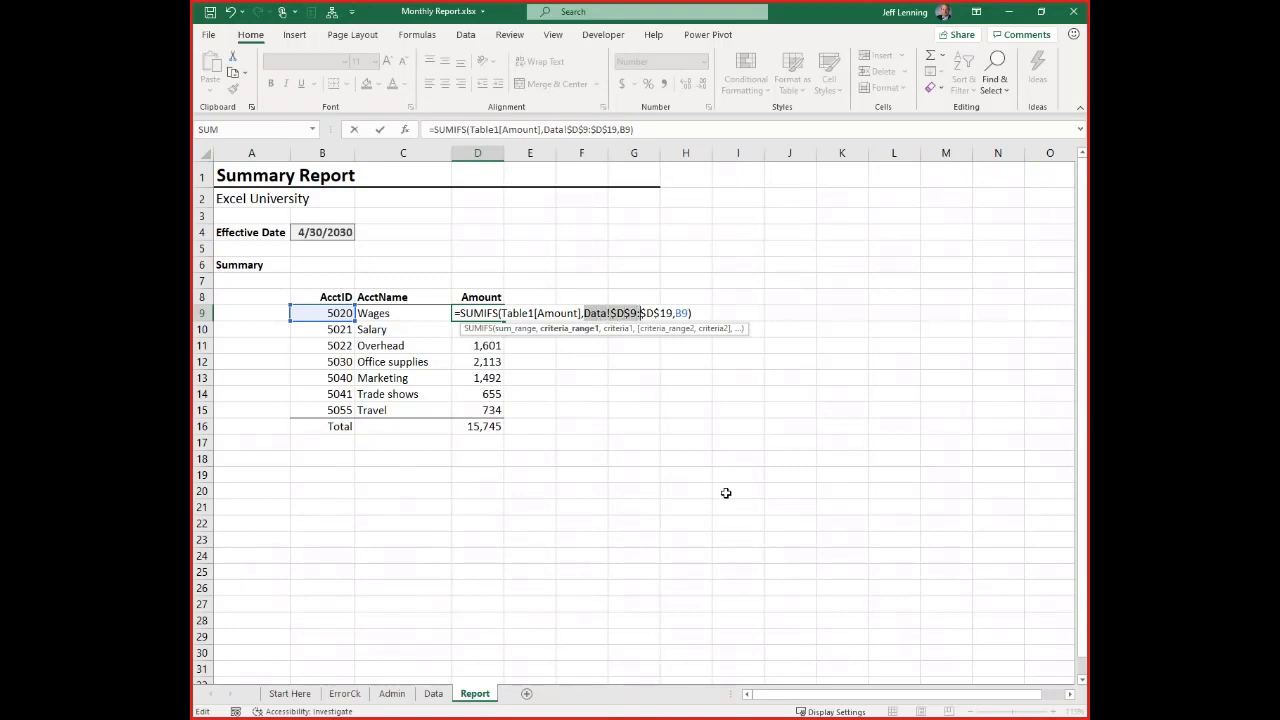
text(tab)
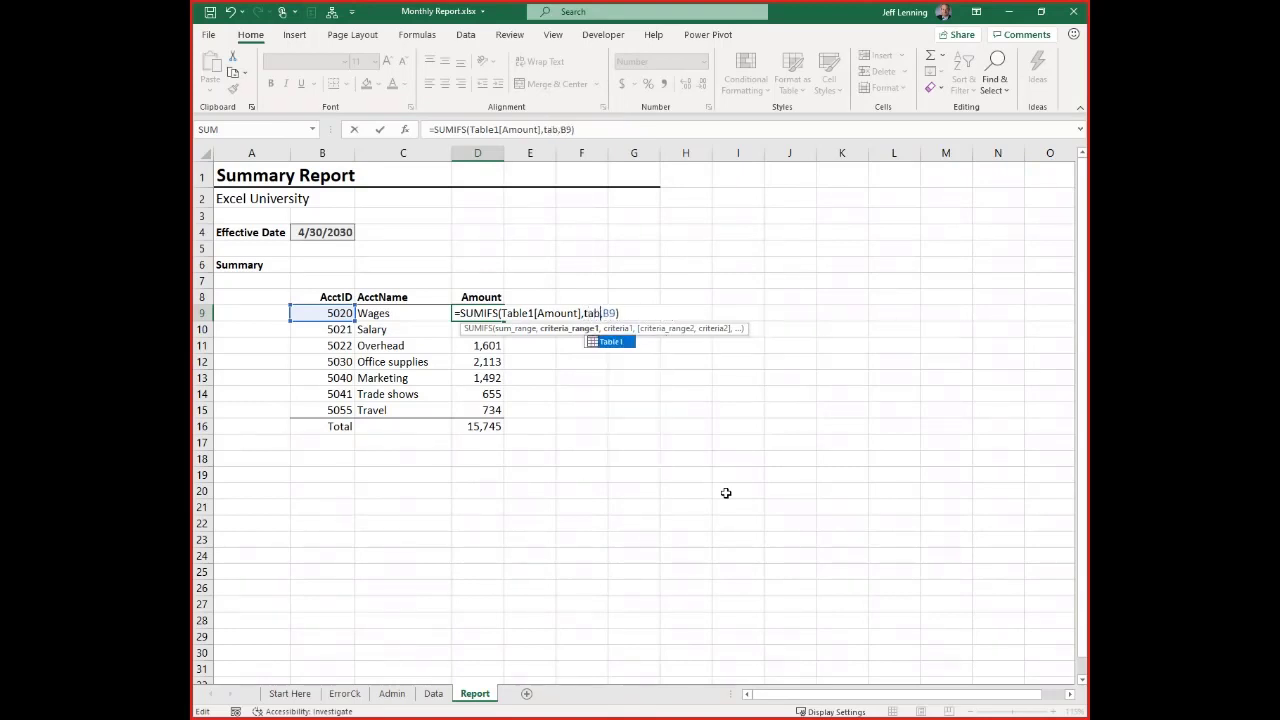
key(Tab)
text([)
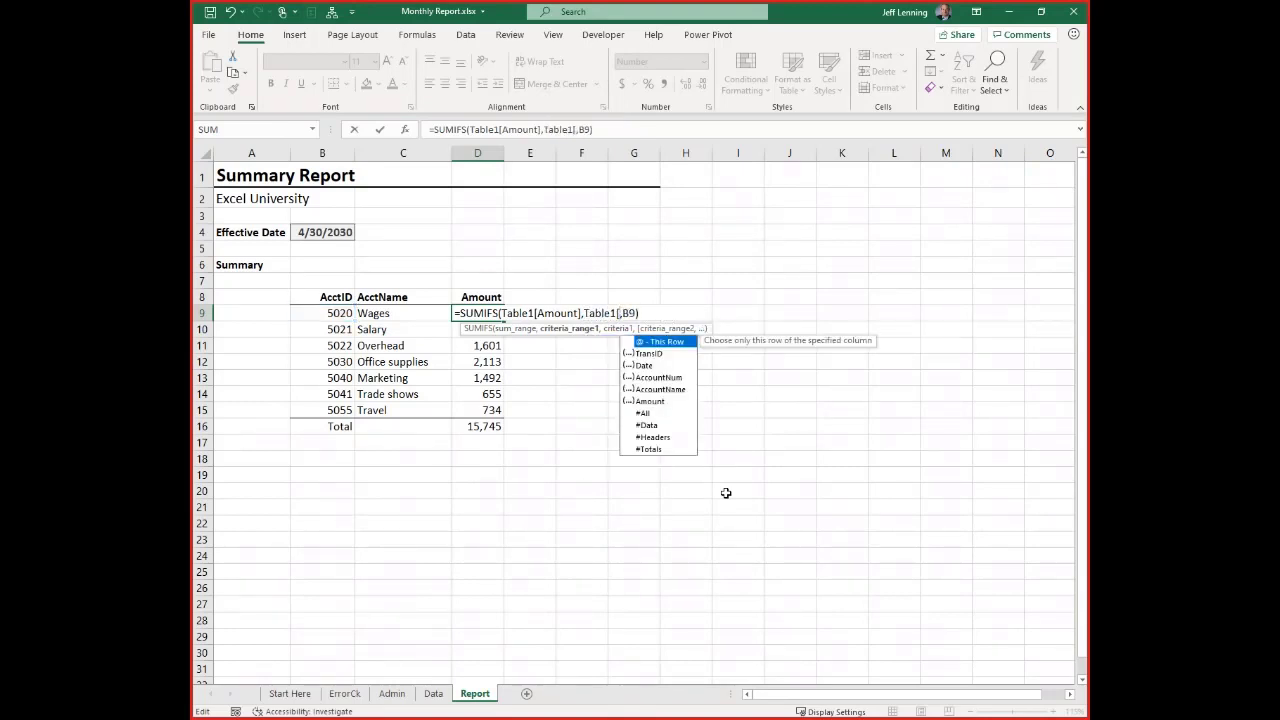
key(Tab)
text(])
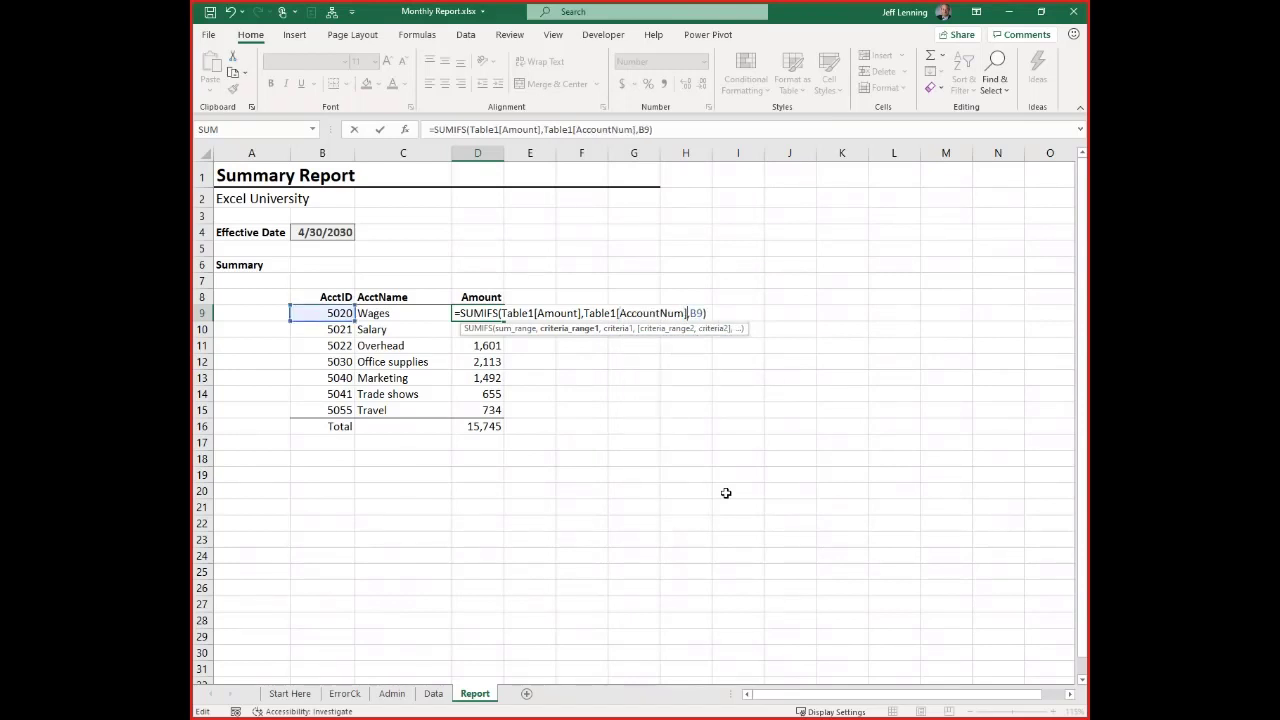
key(Right)
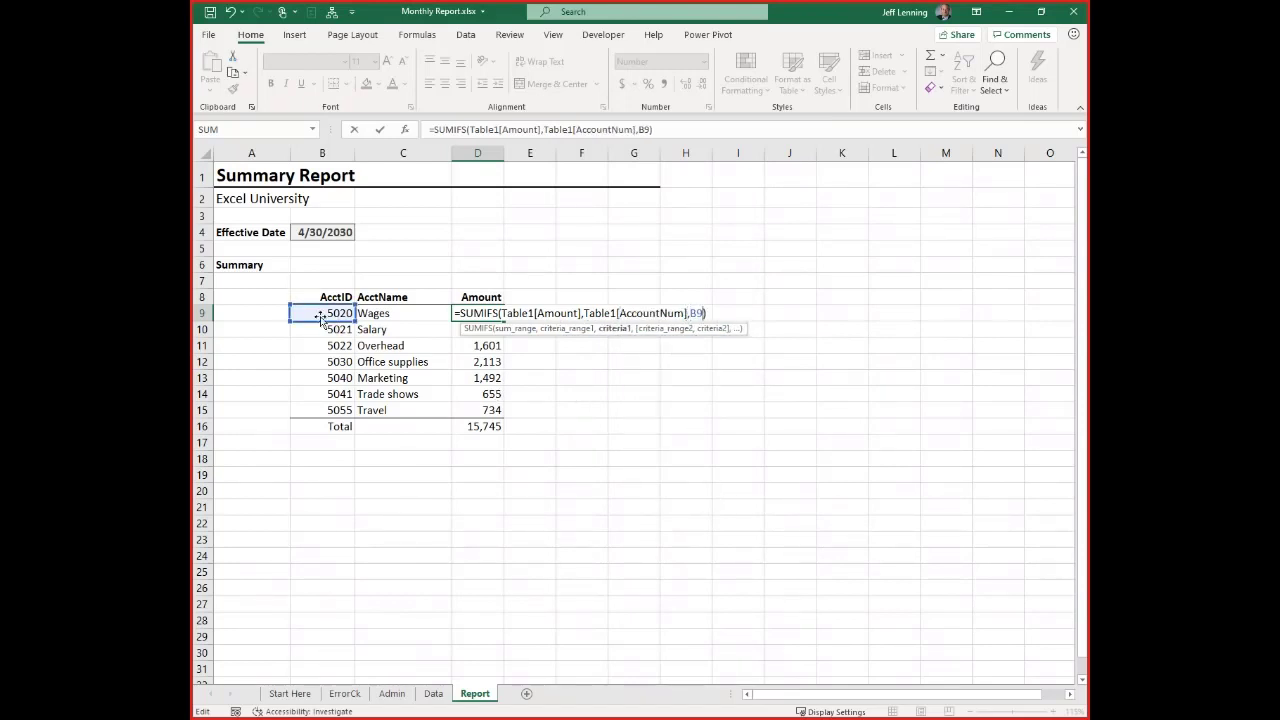
key(Return)
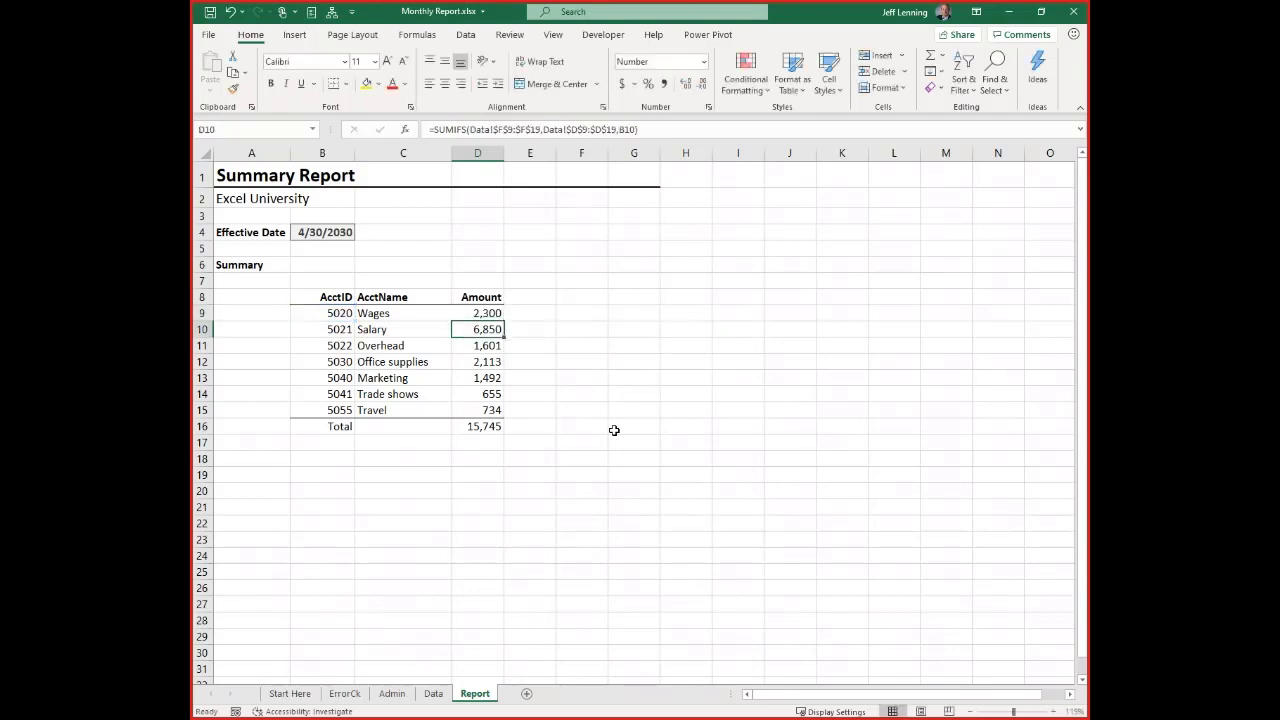
Fill the D9 SUMIFS formula down through D15 on the Report sheet and review the formula in D9
click(489, 314)
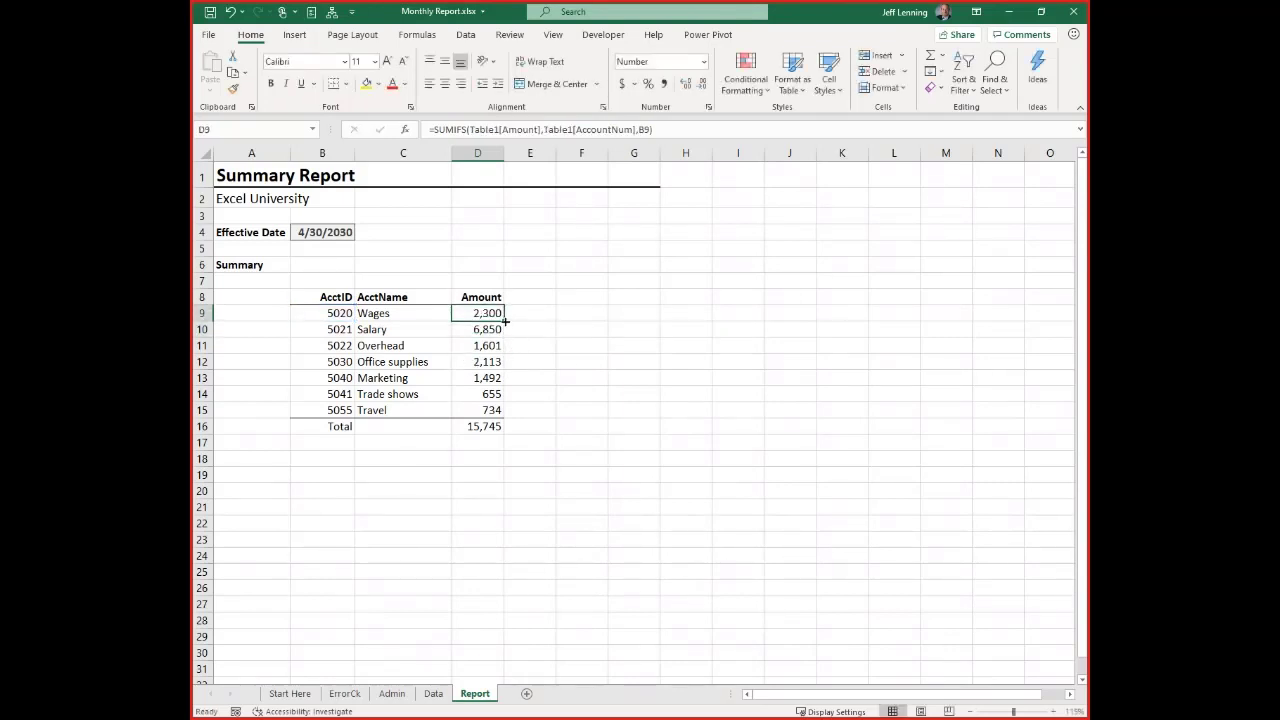
drag(505, 321, 510, 416)
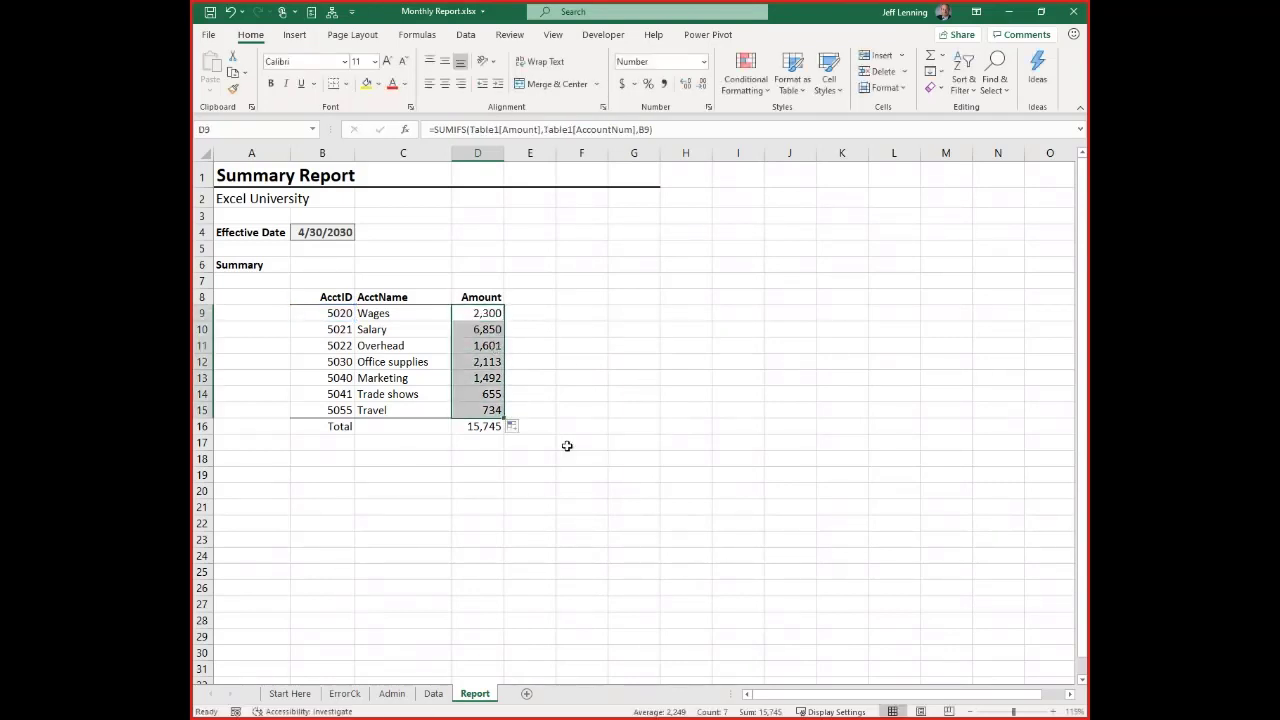
click(492, 432)
click(480, 314)
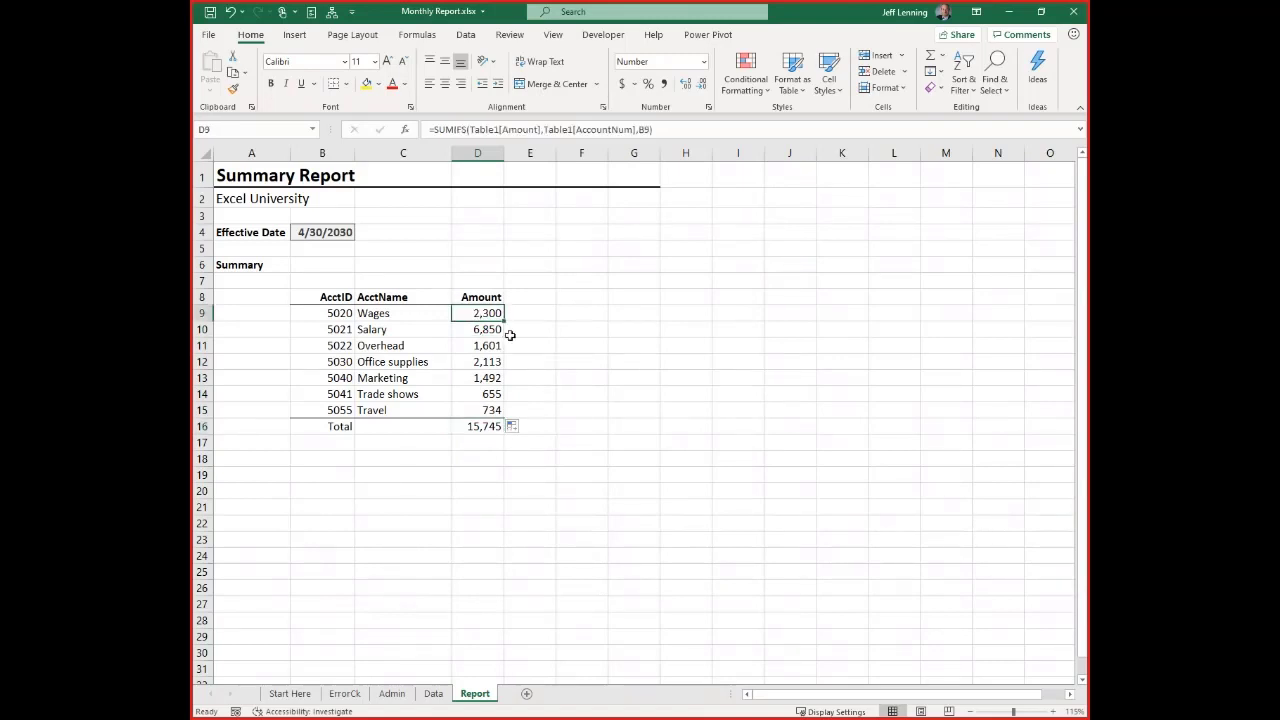
key(F2)
key(Escape)
click(485, 445)
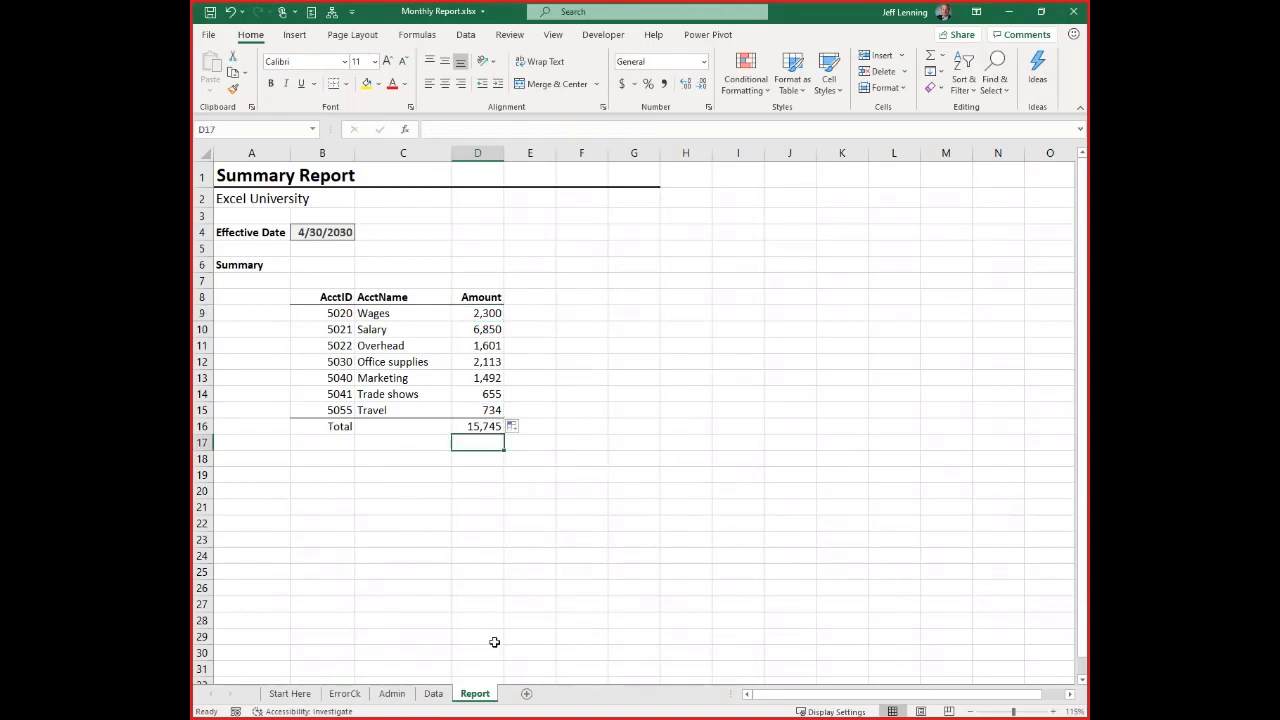
Add a transaction directly below the Data sheet table in row 20: TransID 4805, 4/30/2030, account 5022, Overhead, amount 1000
click(434, 700)
click(377, 491)
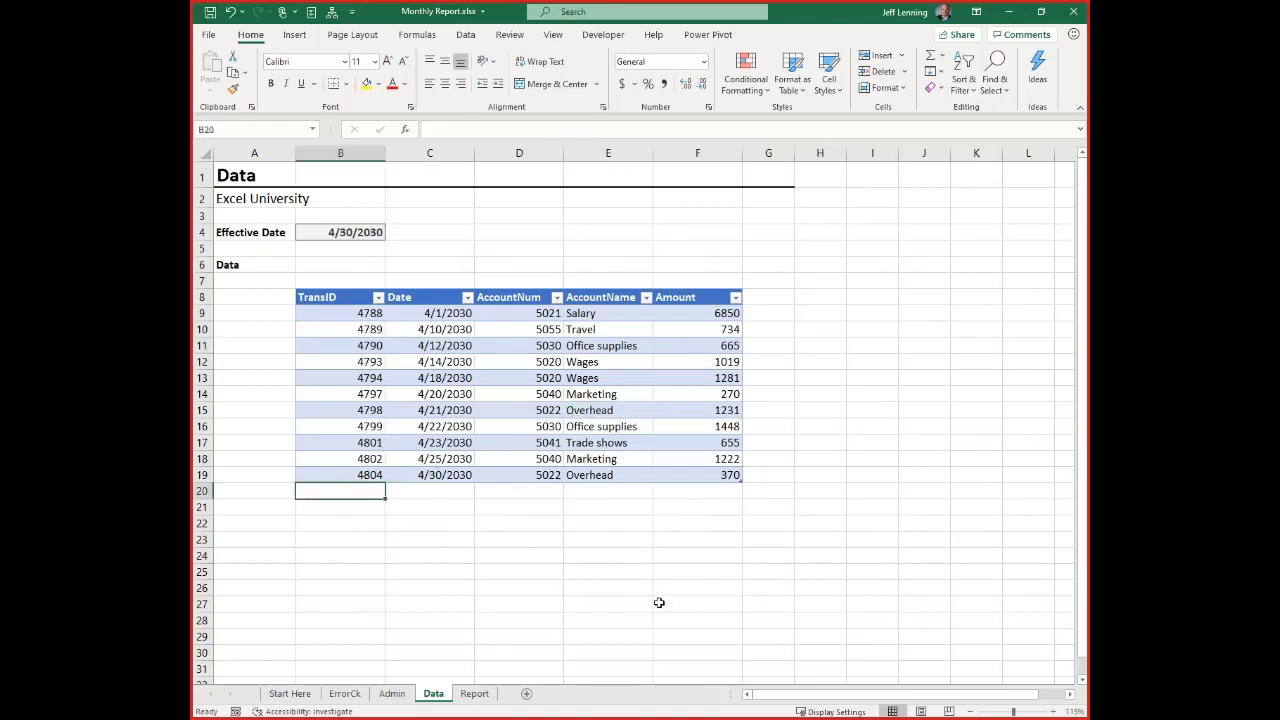
text(4805)
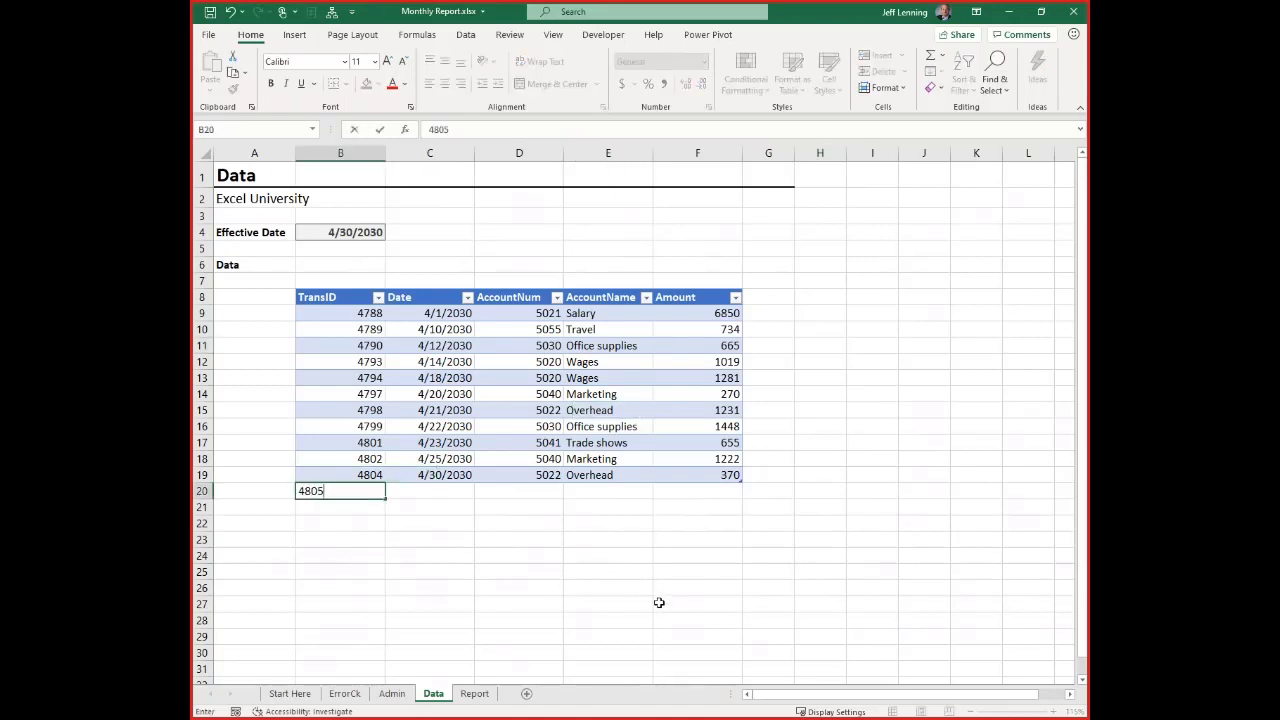
key(Tab)
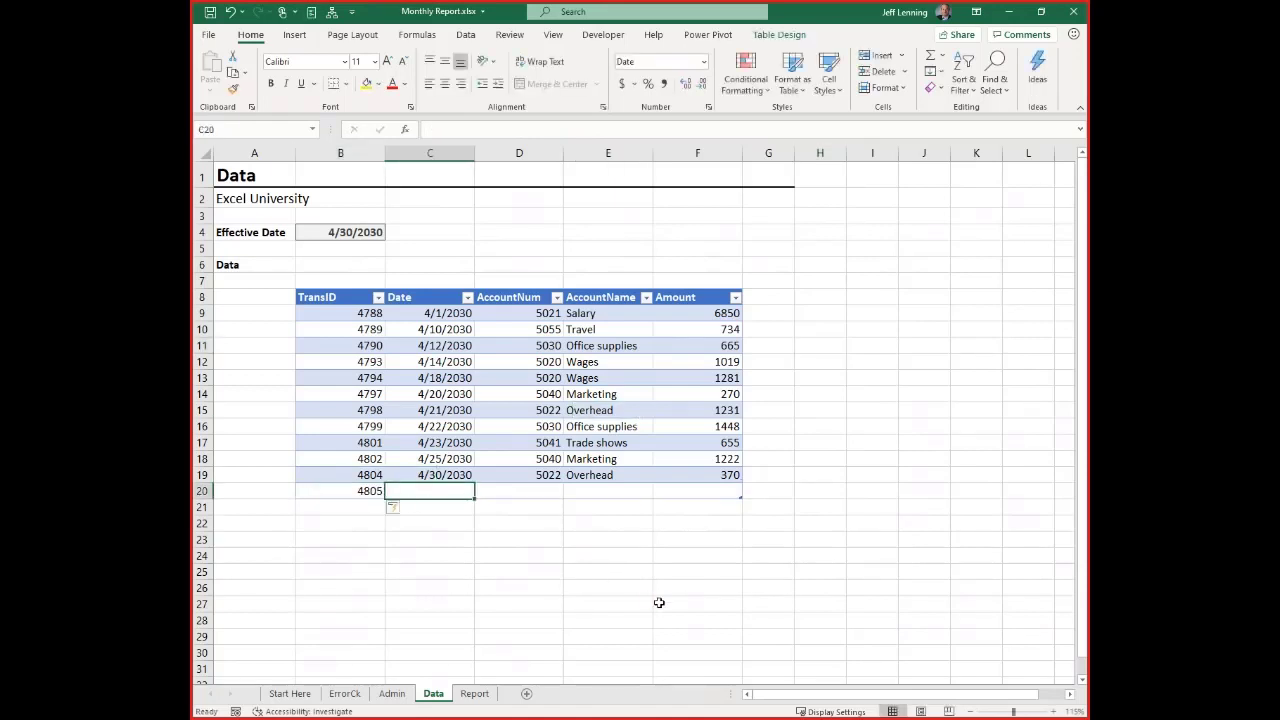
text(4/30/2030)
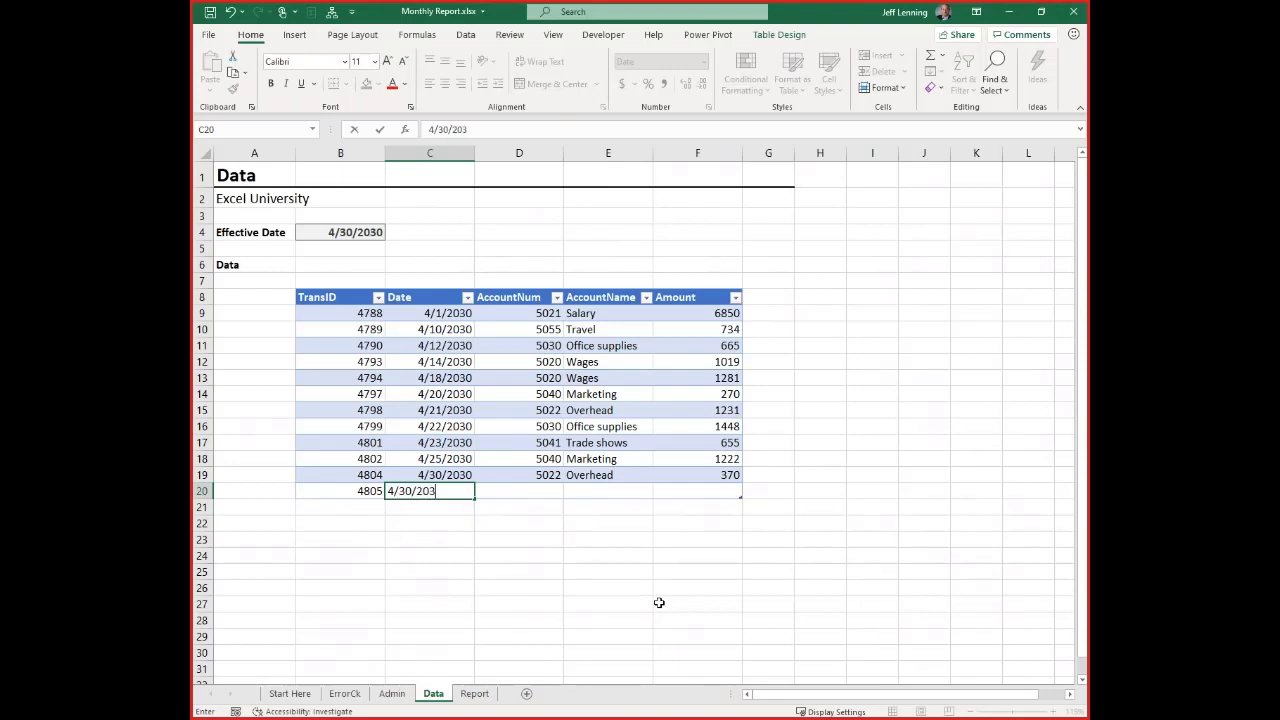
key(Tab)
text(5022)
key(Tab)
text(Overhead)
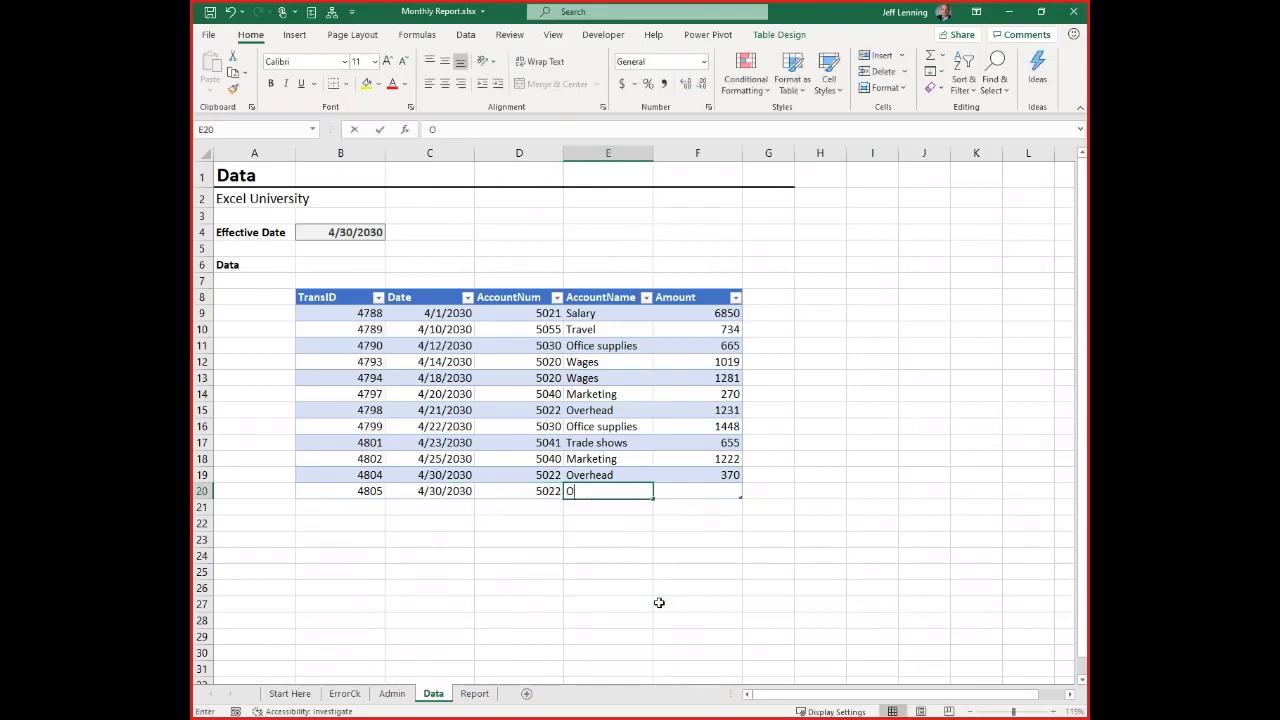
key(Tab)
text(1000)
key(Return)
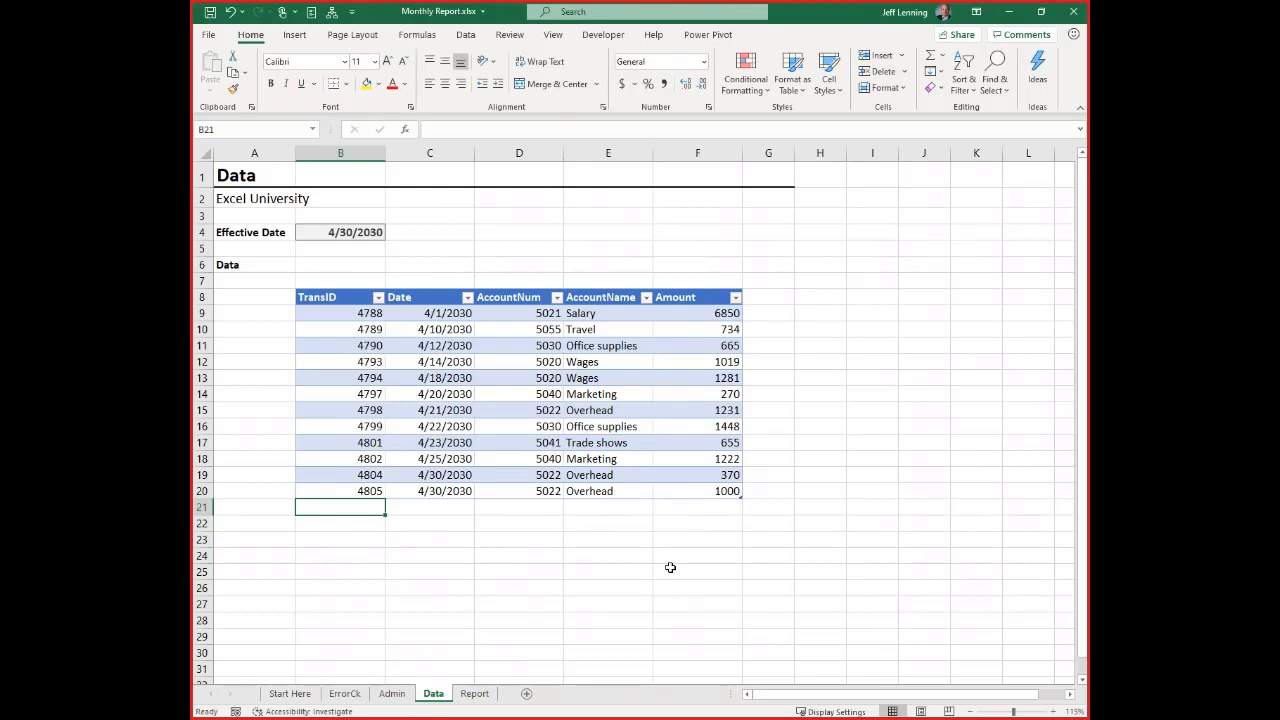
Add another transaction in row 21 of the Data sheet: TransID 4806, 4/30/2030, account 5040, Marketing, amount 1000
text(48)
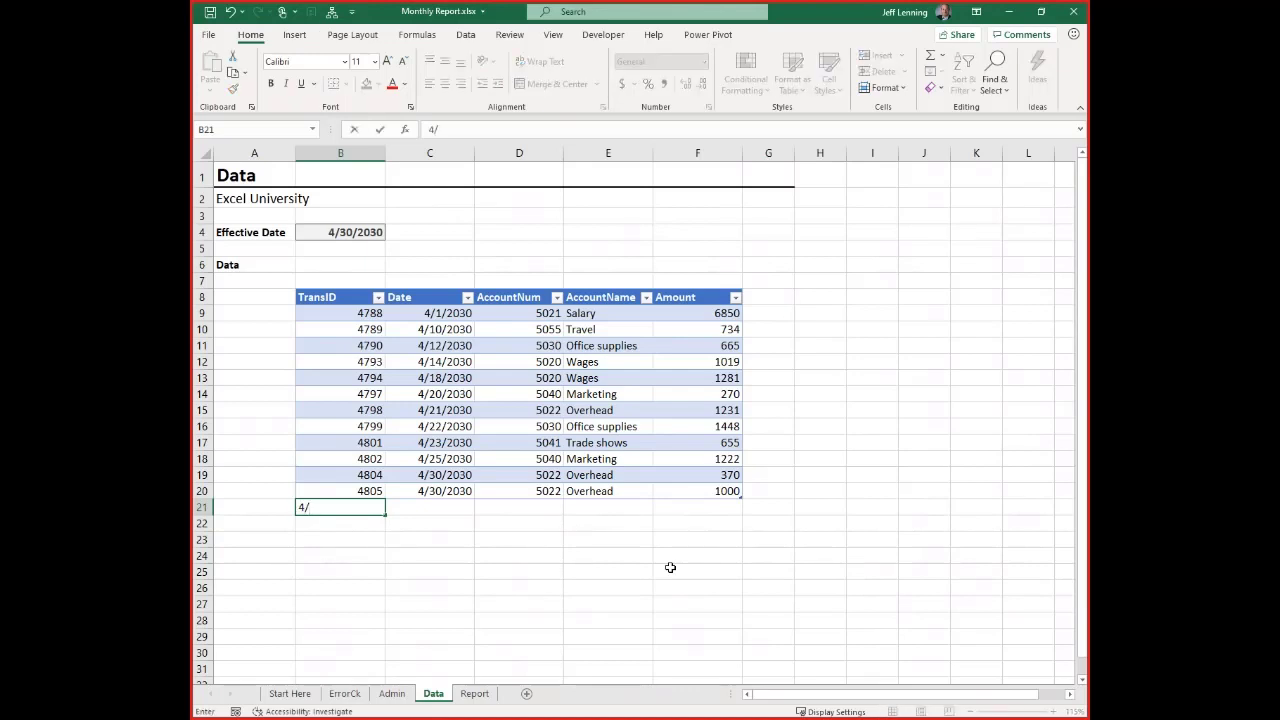
text(06)
key(Tab)
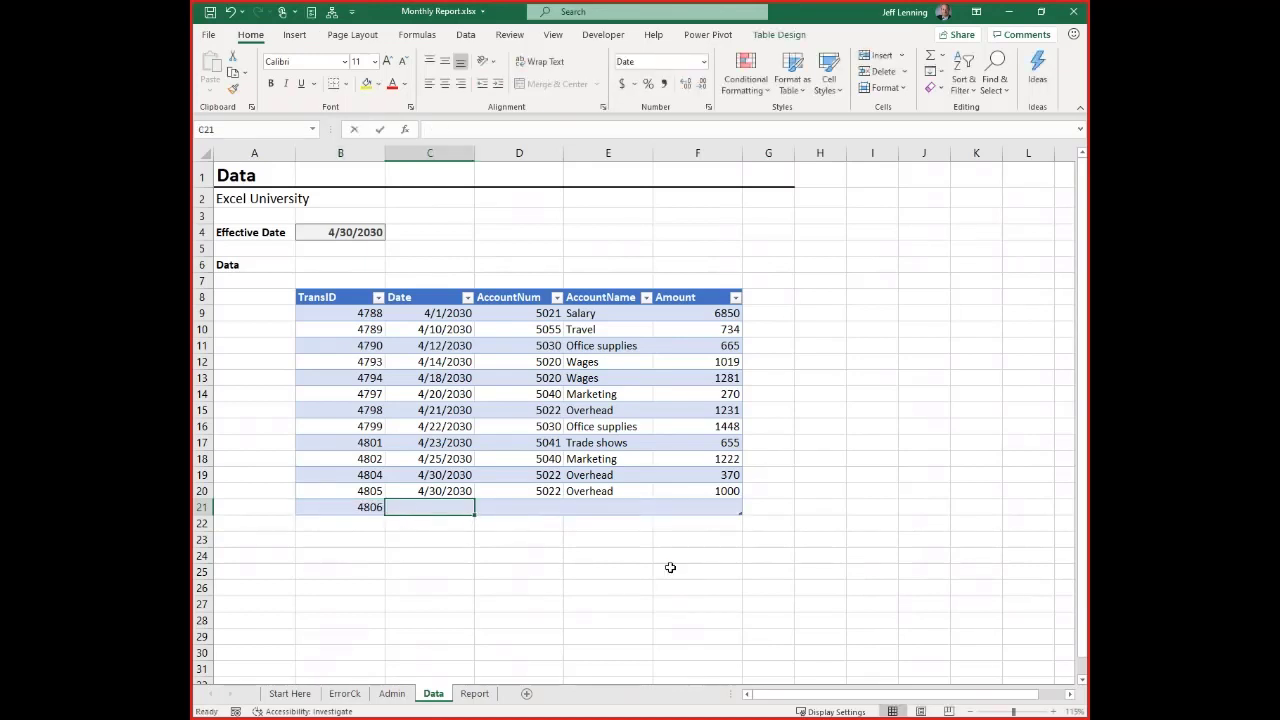
text(4/30/2030)
key(Tab)
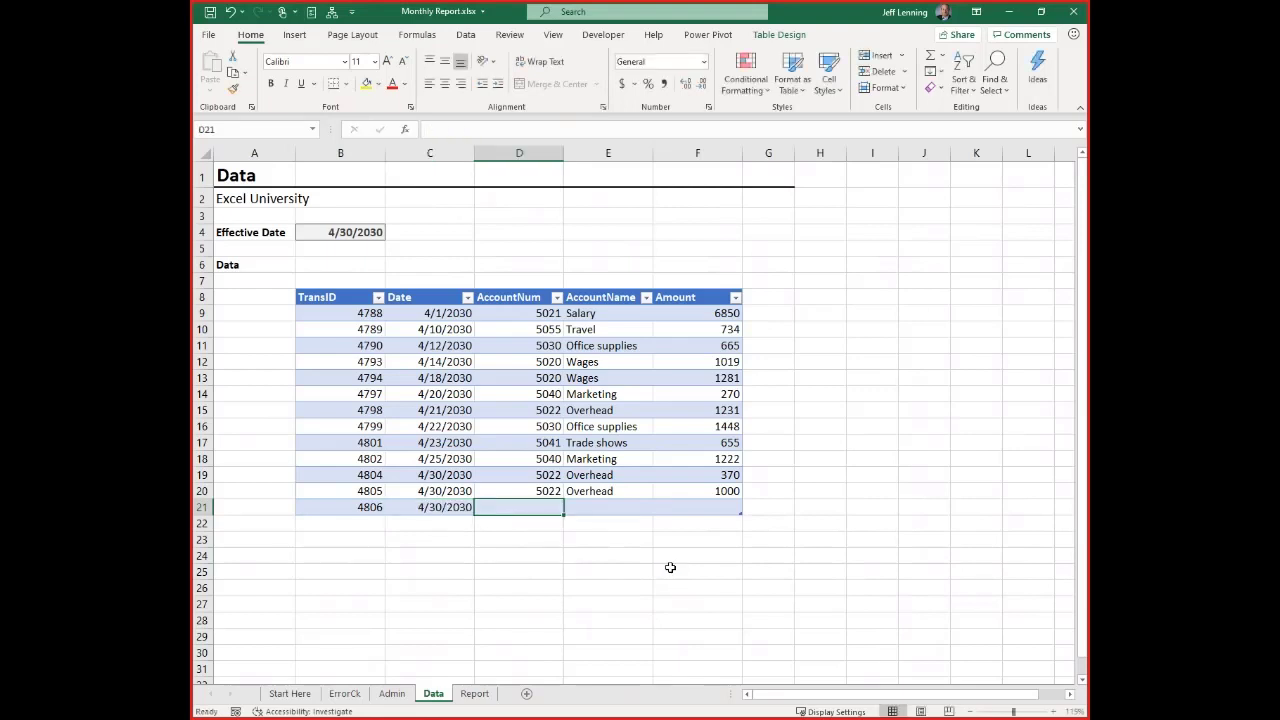
text(5040)
key(ctrl+Return)
key(Tab)
text(Marketing)
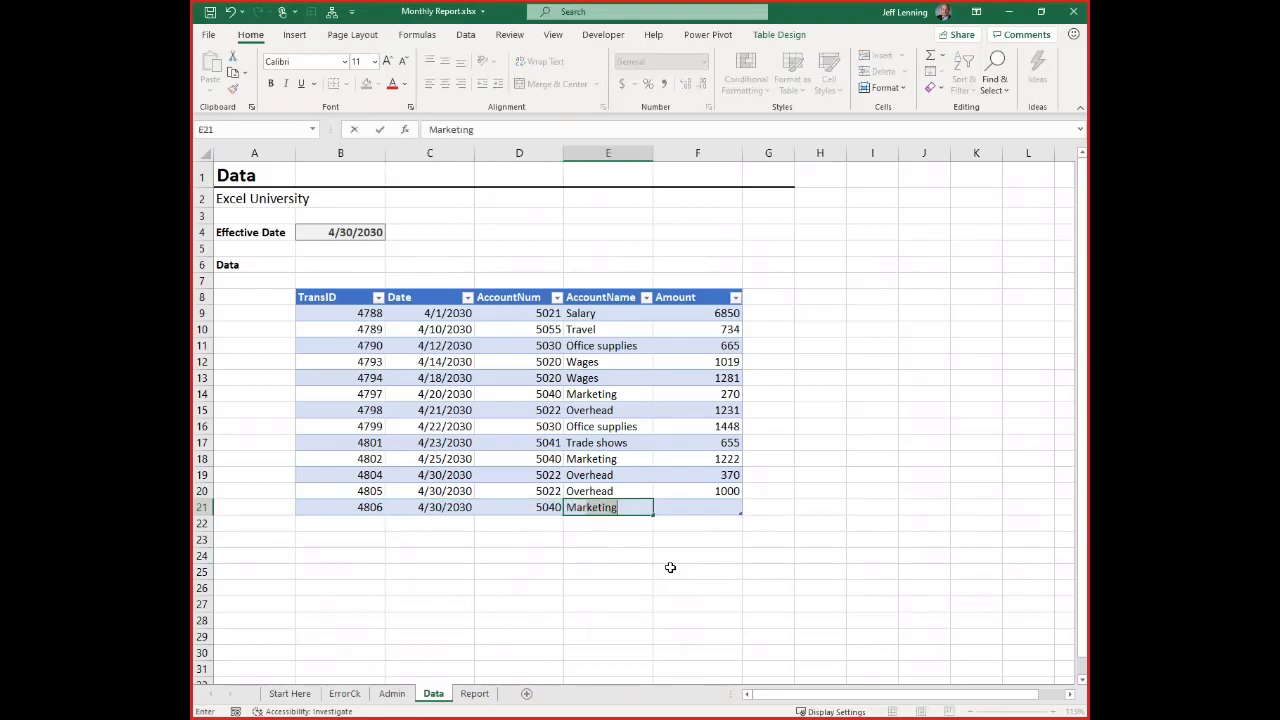
key(Tab)
text(1000)
key(Return)
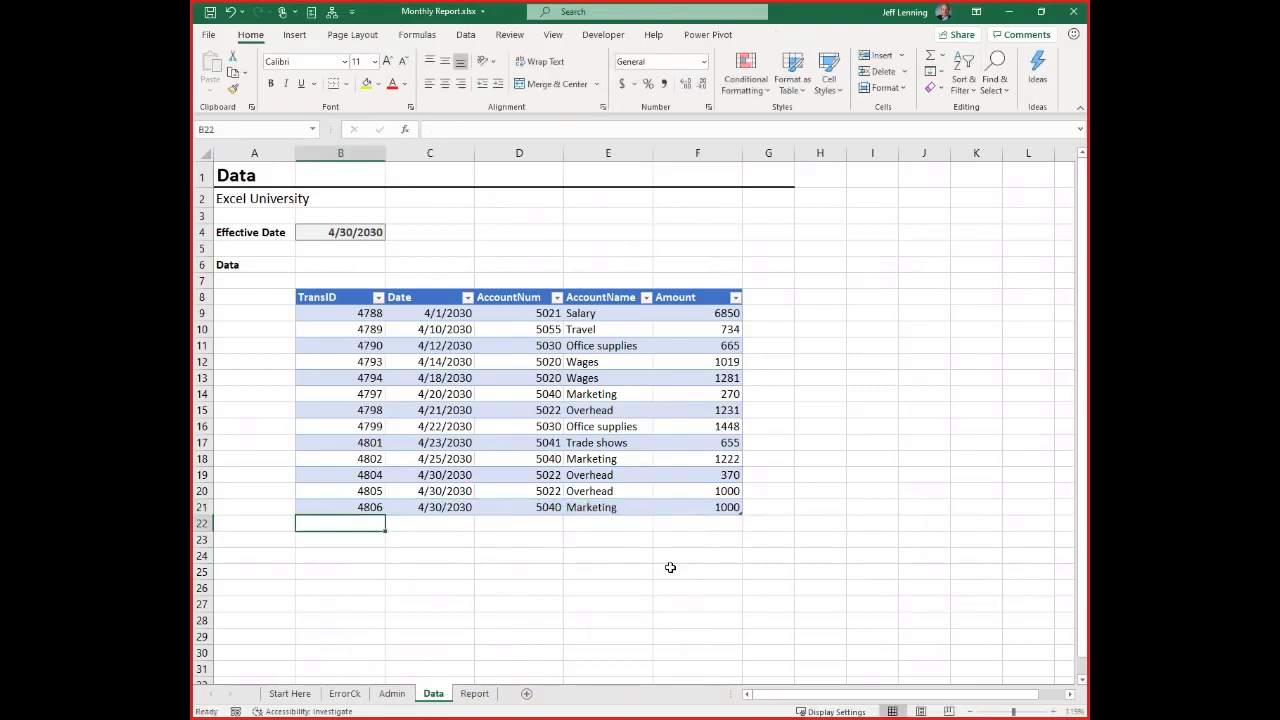
Check on the Report sheet whether the Overhead, Marketing and Total amounts include the two added transactions, and return to the Data sheet
click(475, 693)
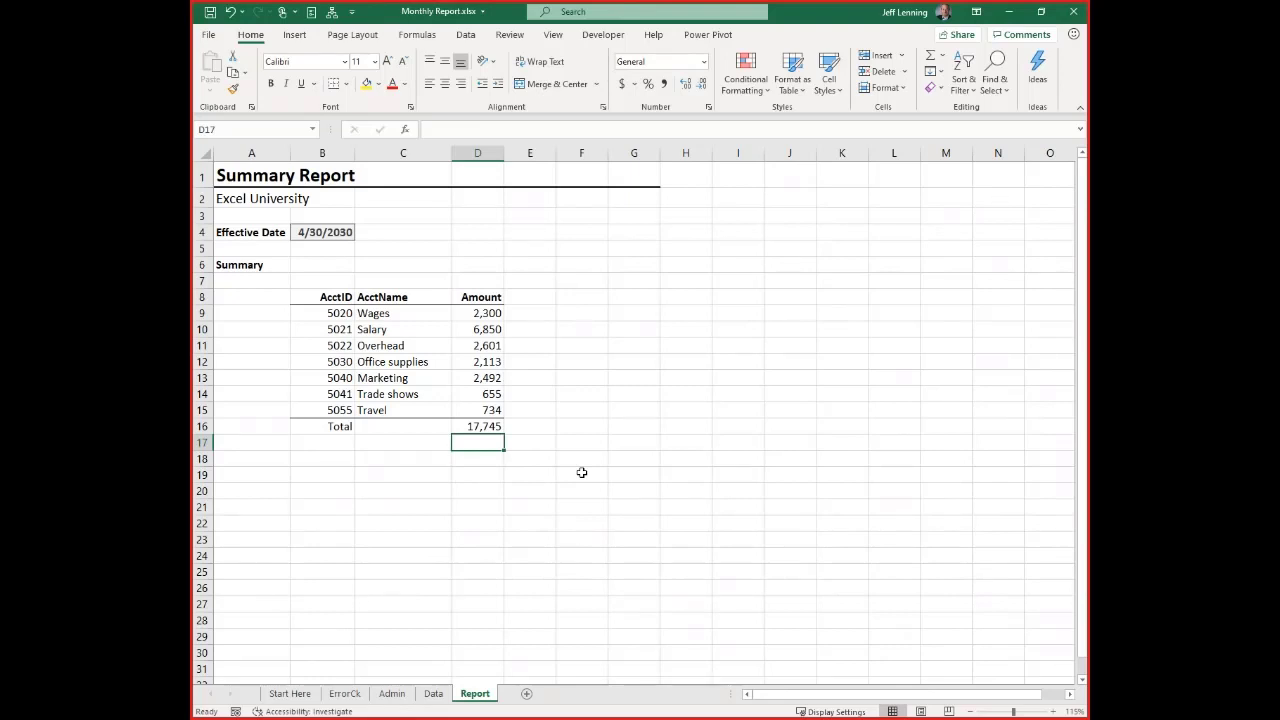
click(432, 696)
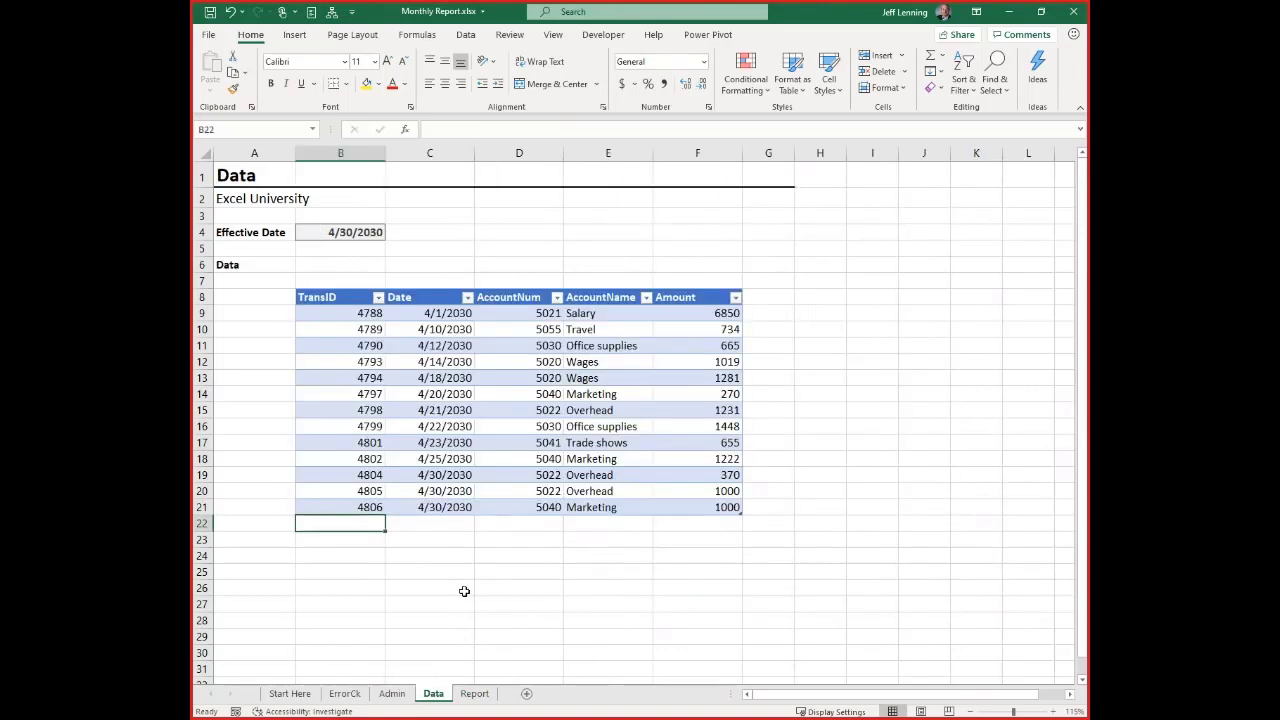
Compare the transactions in rows 20 and 21 of the Data sheet with the Report sheet and review the SUMIFS formula in D9
drag(551, 493, 590, 507)
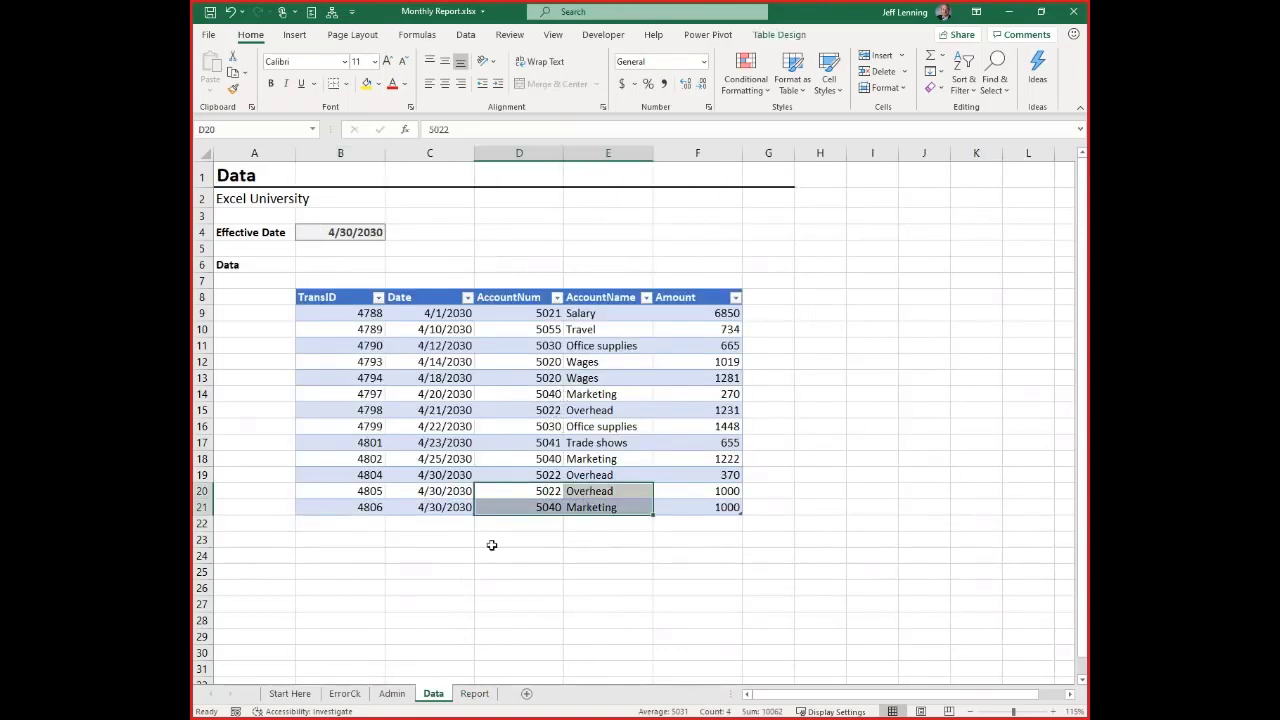
click(474, 693)
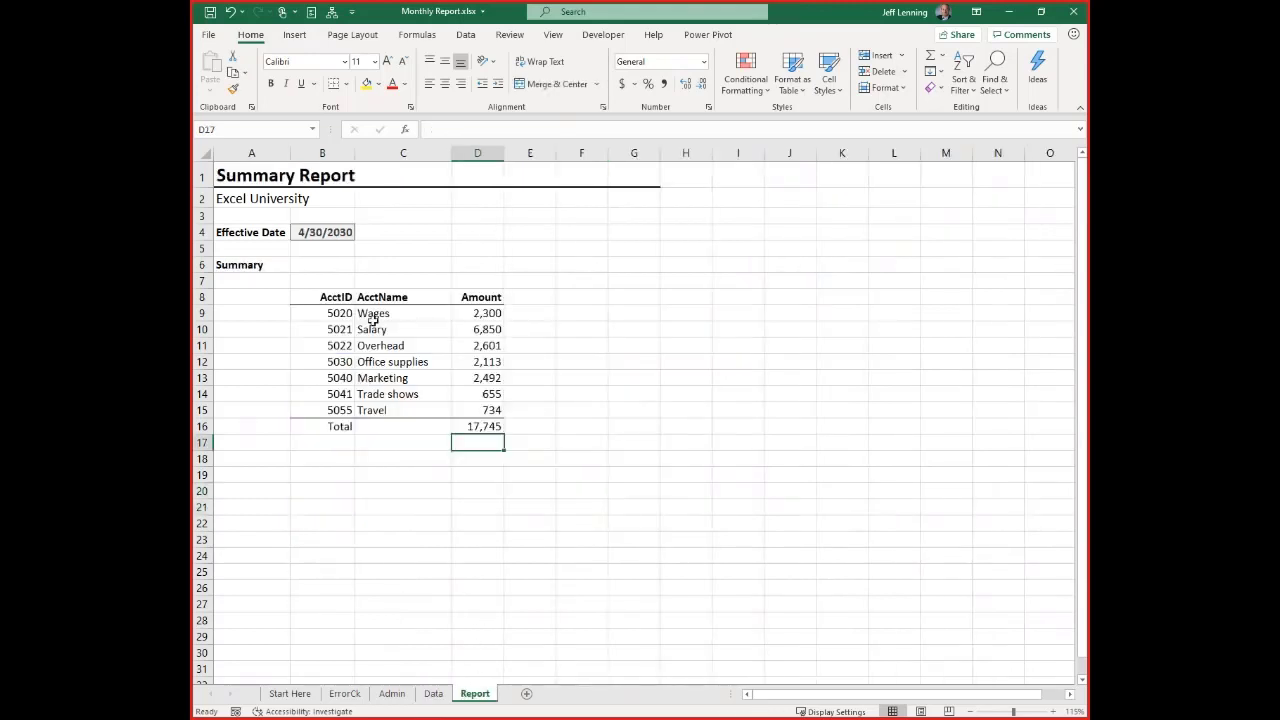
click(434, 693)
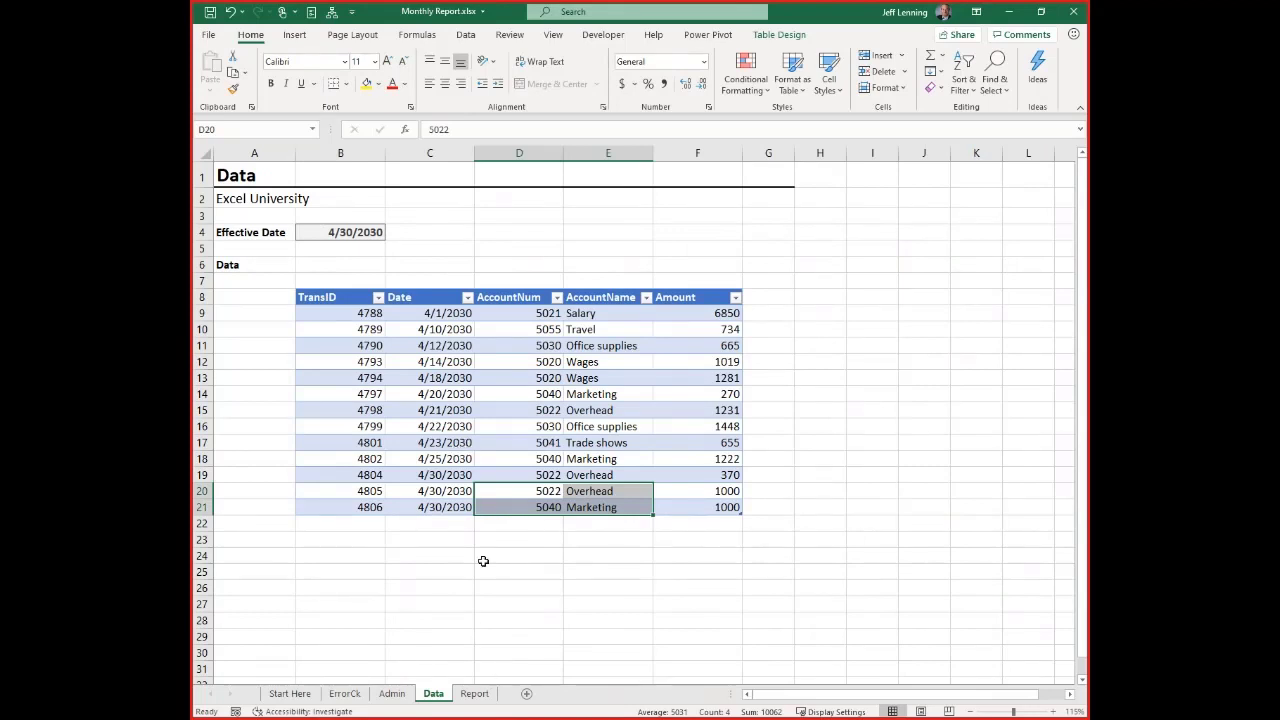
click(474, 694)
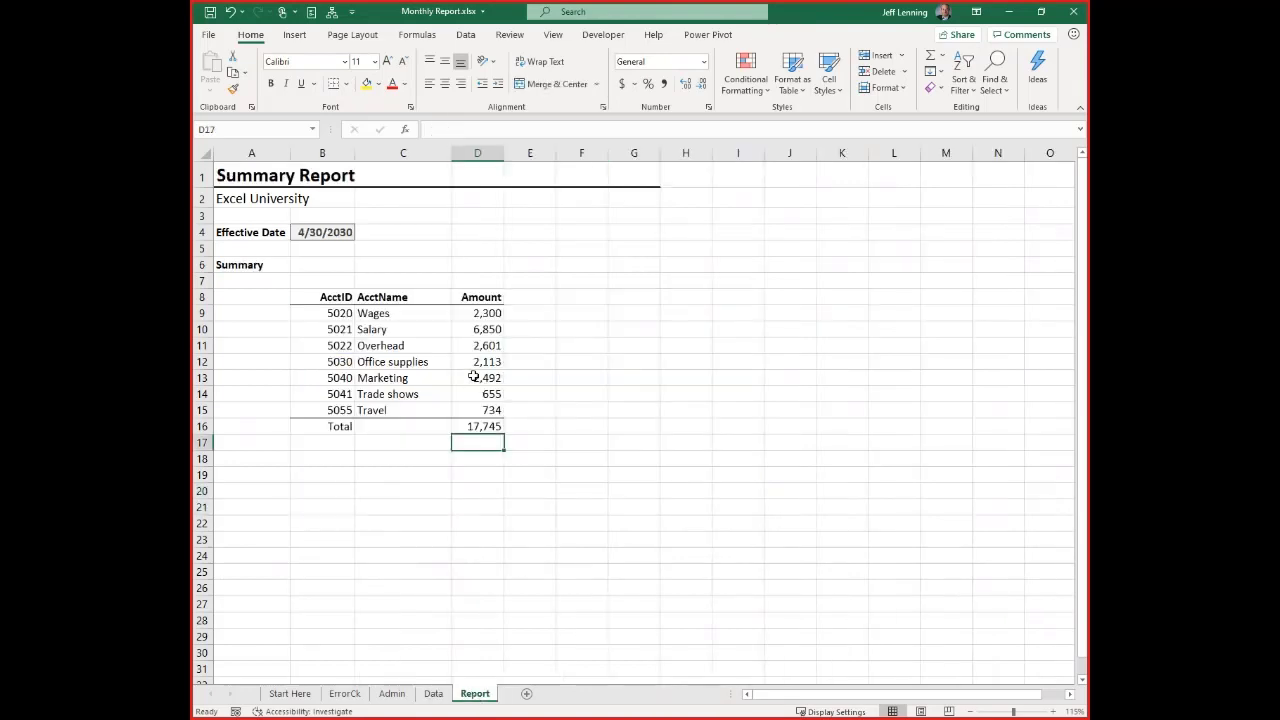
click(478, 313)
double_click(480, 313)
key(Escape)
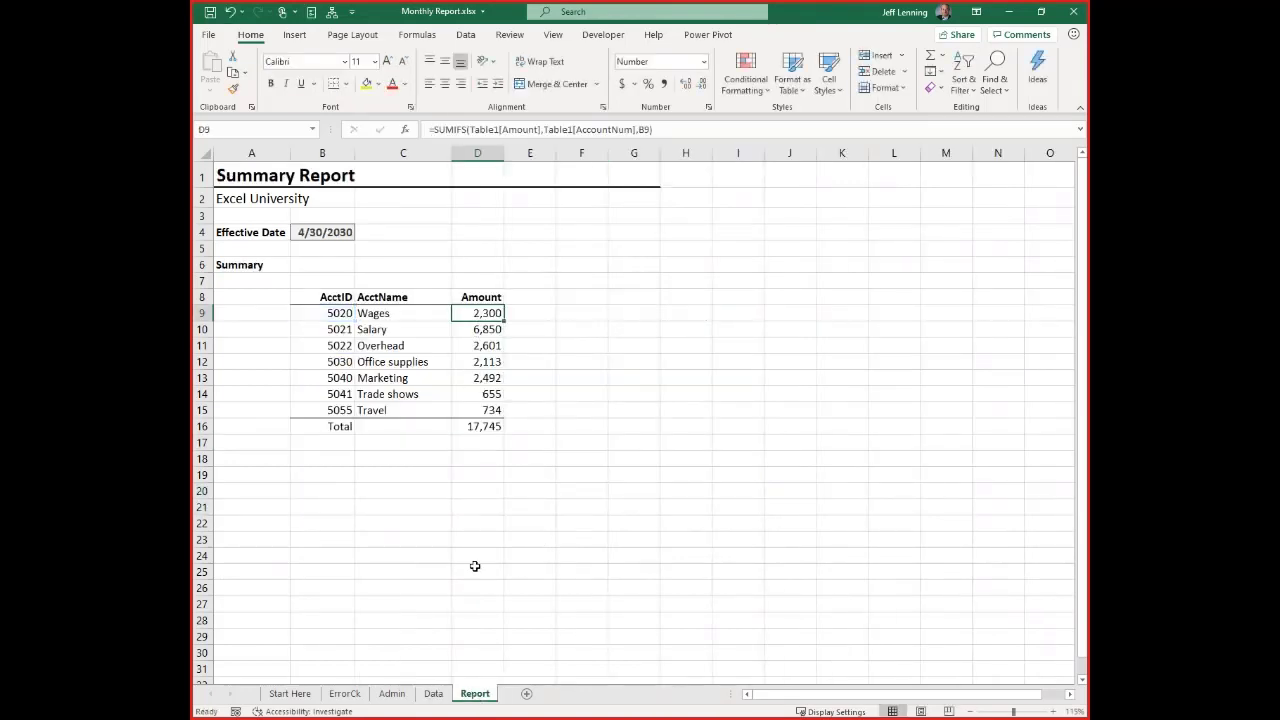
Move the More rows instruction from B18:D18 of the Start Here sheet to the Admin sheet changelog, starting in B11
click(302, 694)
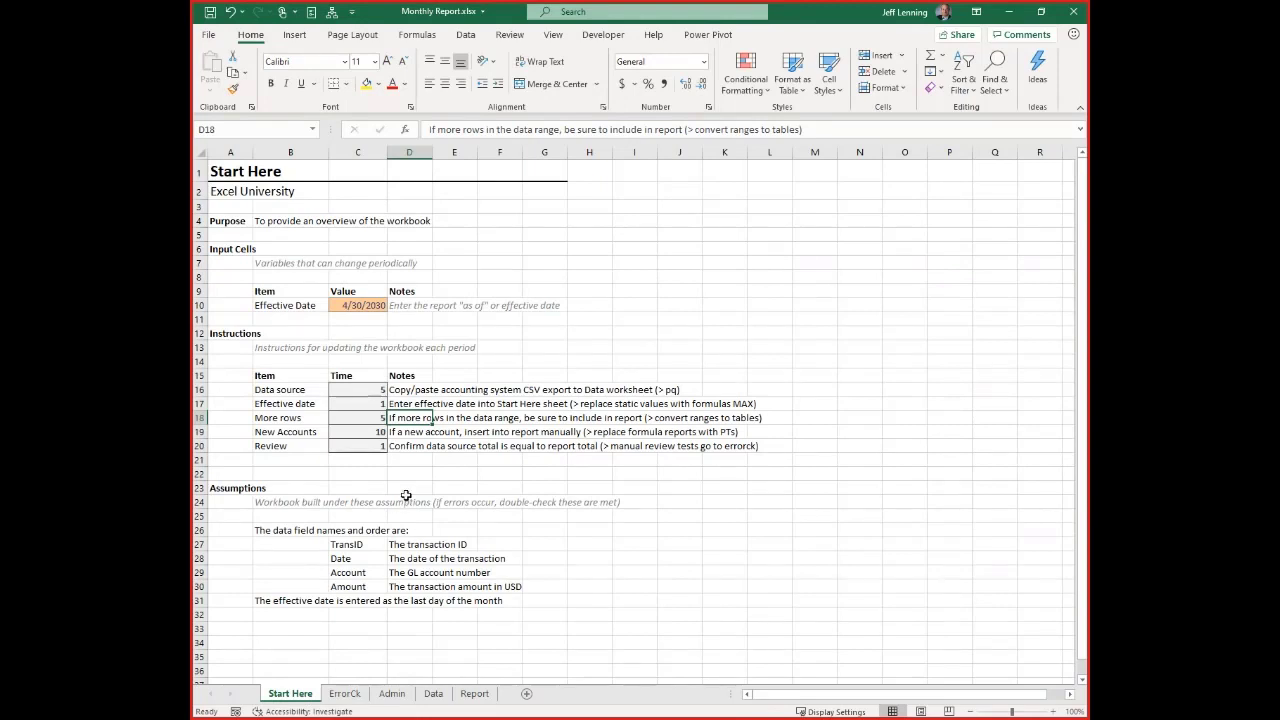
drag(306, 416, 421, 419)
key(ctrl+c)
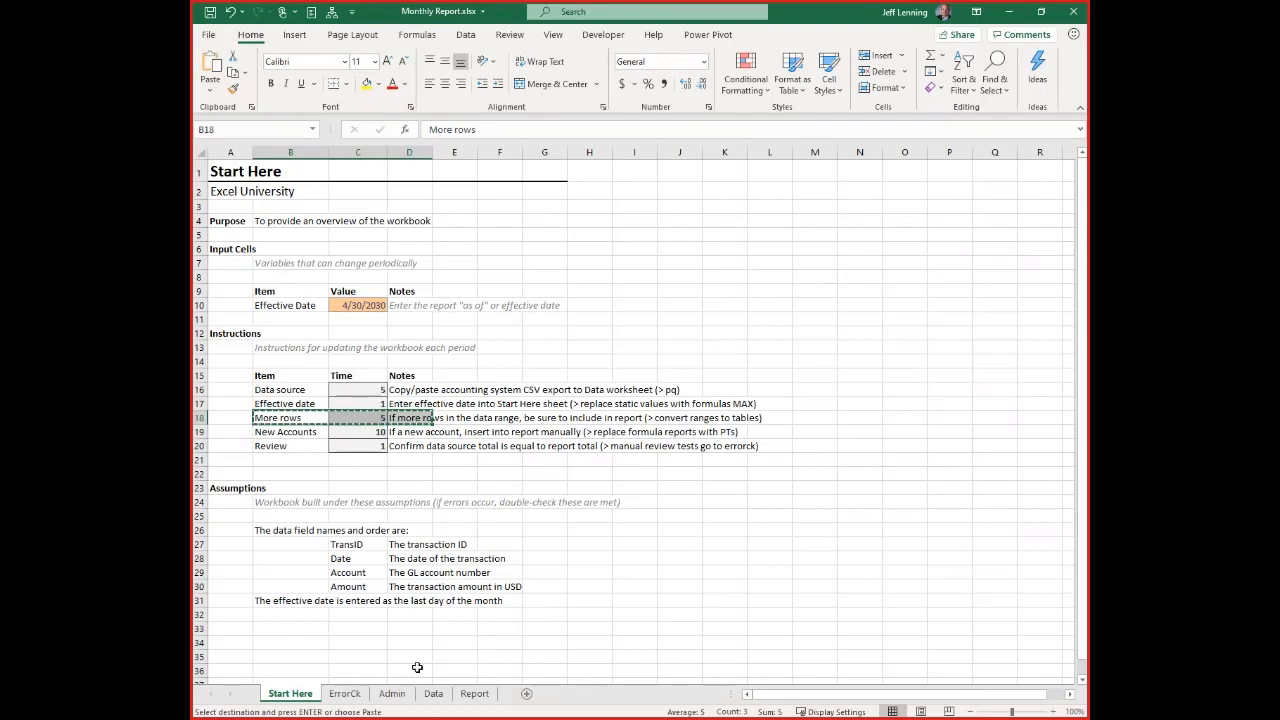
click(392, 693)
click(314, 320)
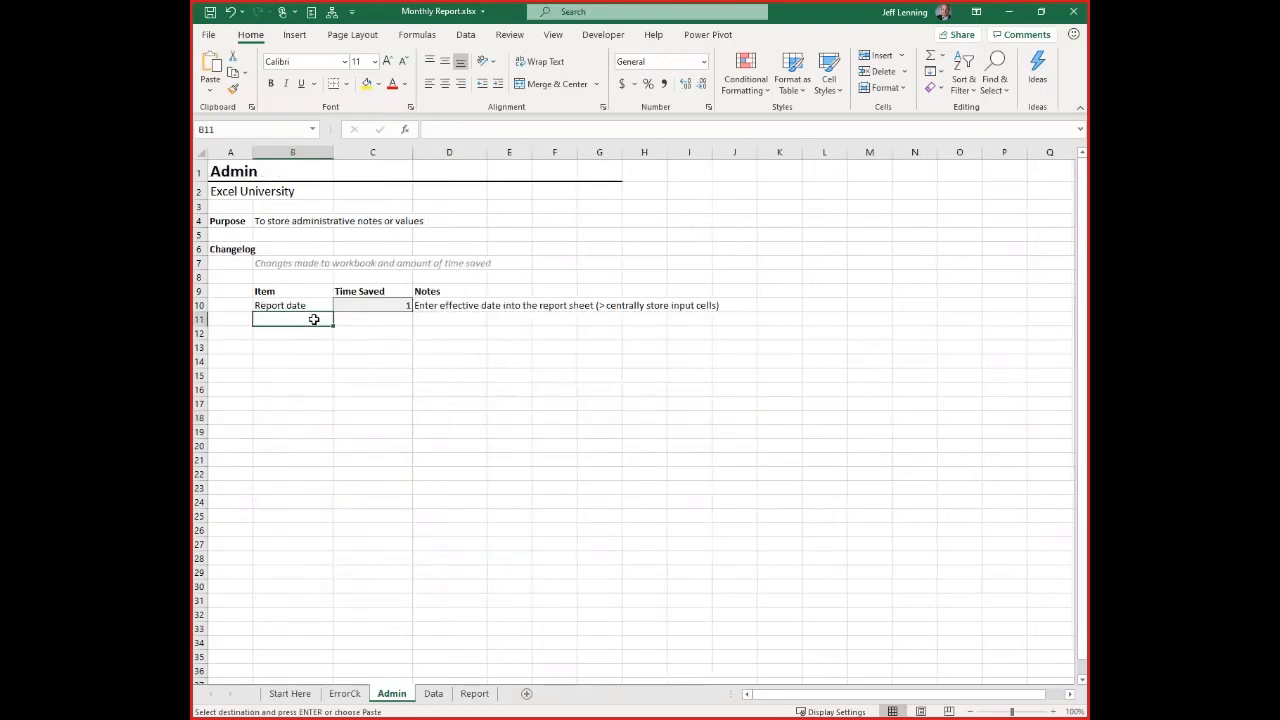
key(Return)
click(378, 470)
Delete the emptied row 18 from the Instructions list on the Start Here sheet
click(290, 693)
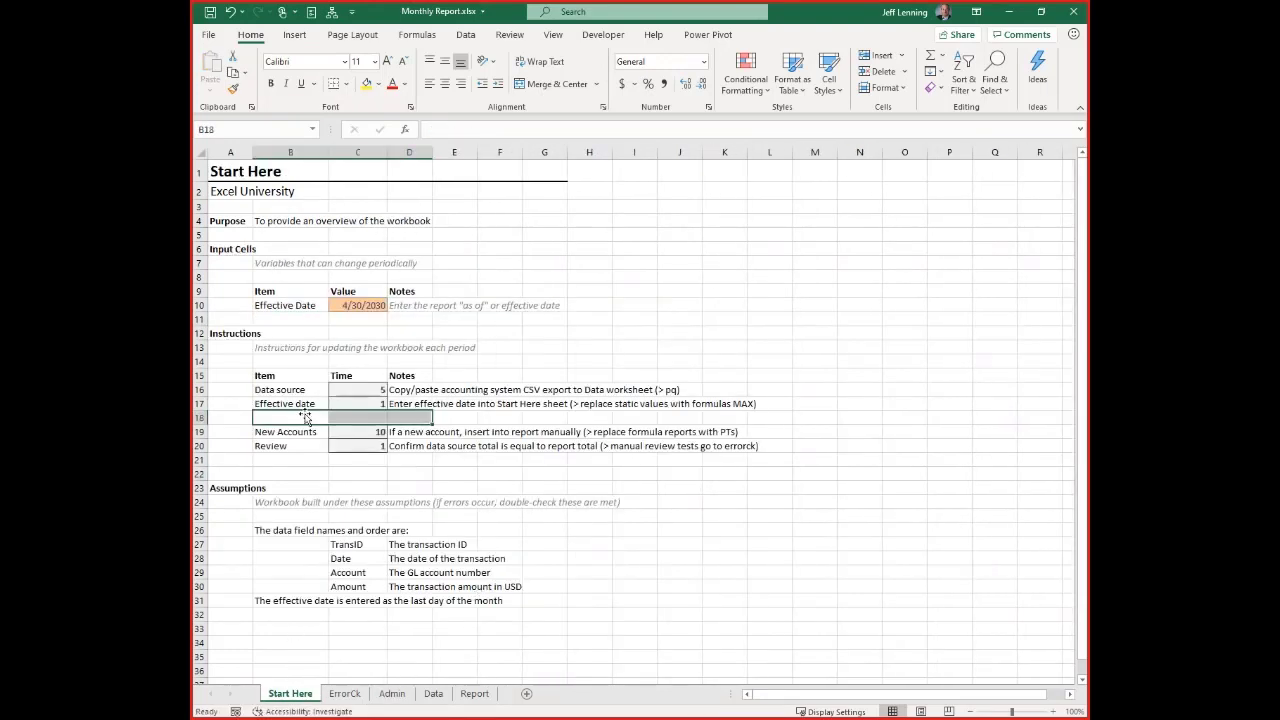
click(201, 417)
key(ctrl+minus)
click(474, 461)
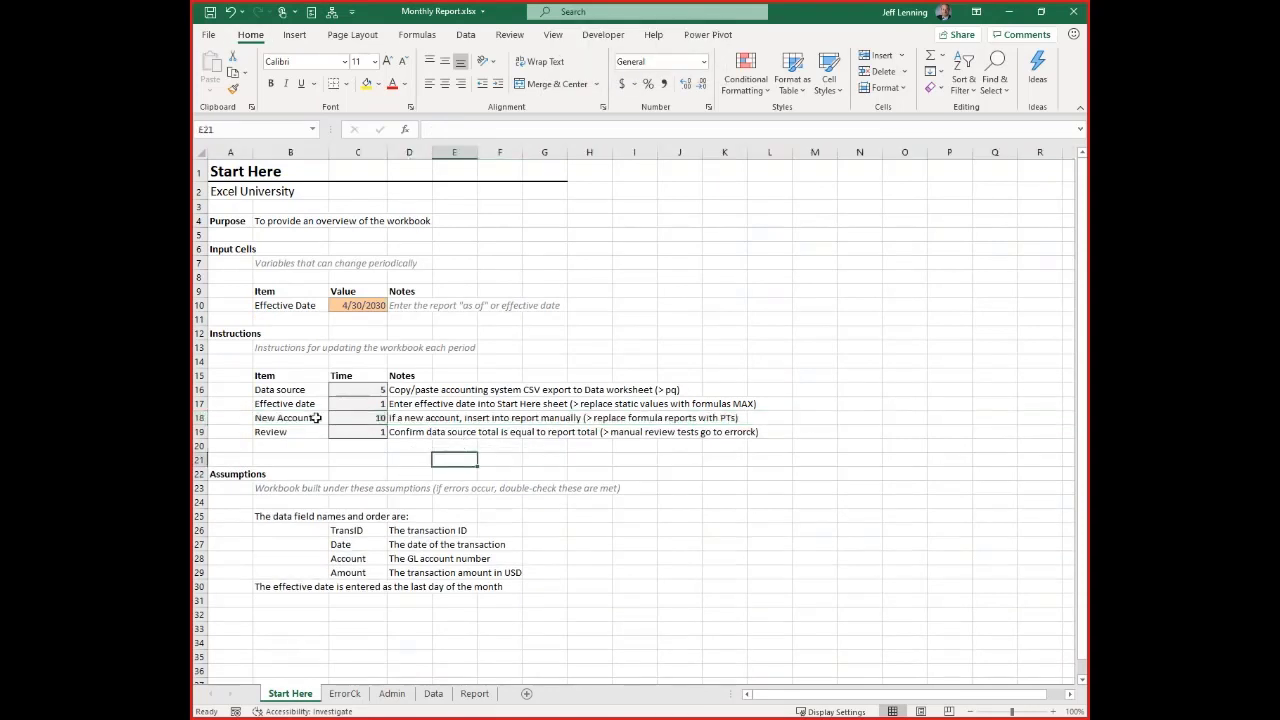
Review the New Accounts instruction, delete rows 20 and 21 from the Data sheet, and check the amounts on the Report sheet
click(294, 418)
click(405, 418)
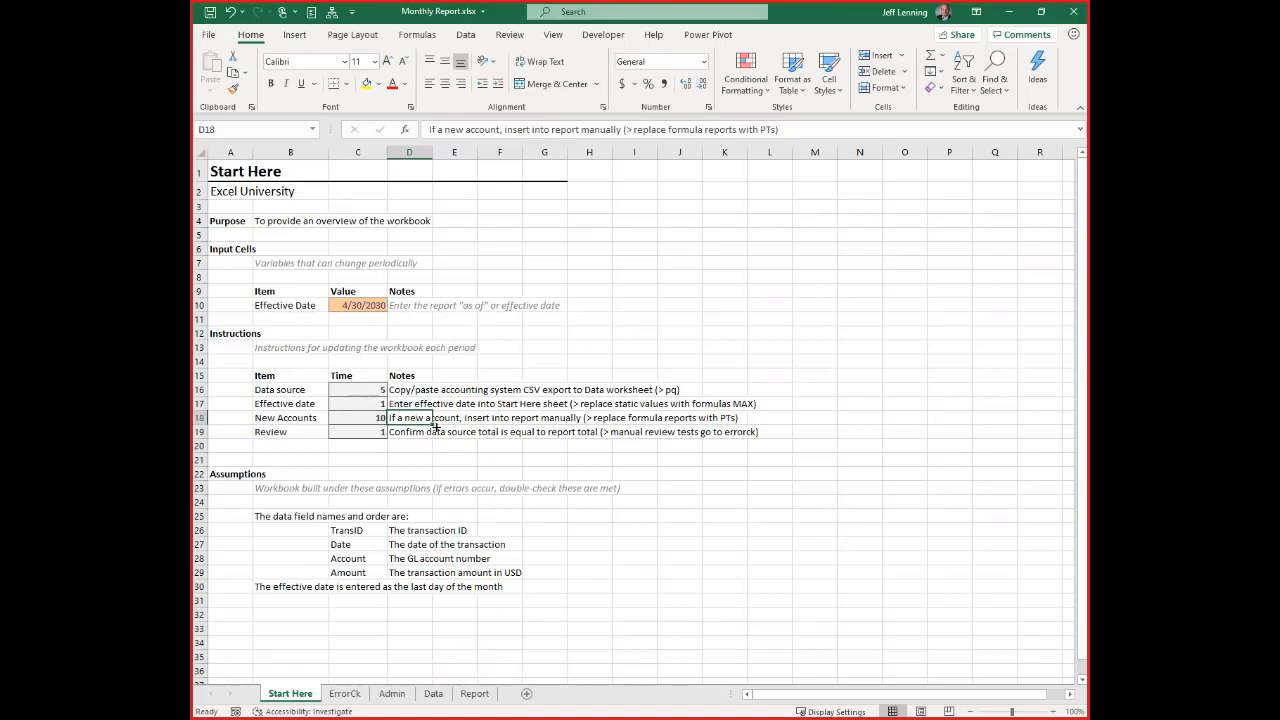
click(434, 694)
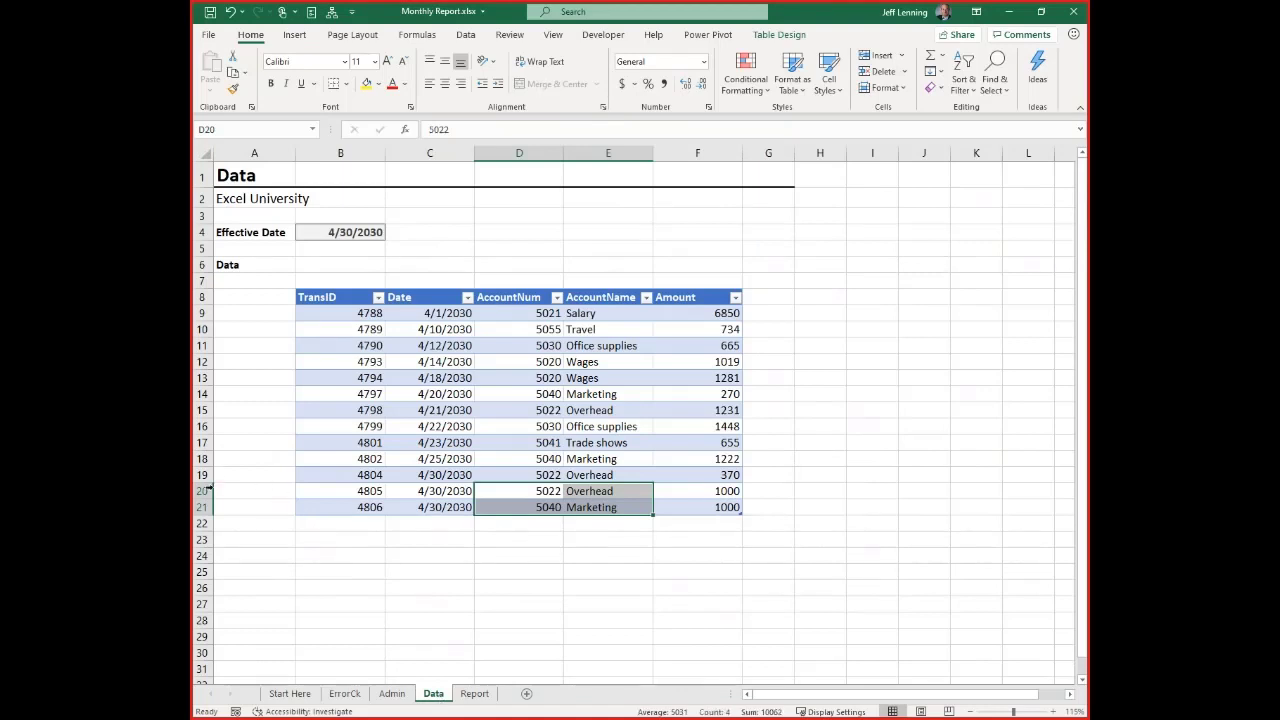
drag(202, 491, 212, 508)
key(ctrl+minus)
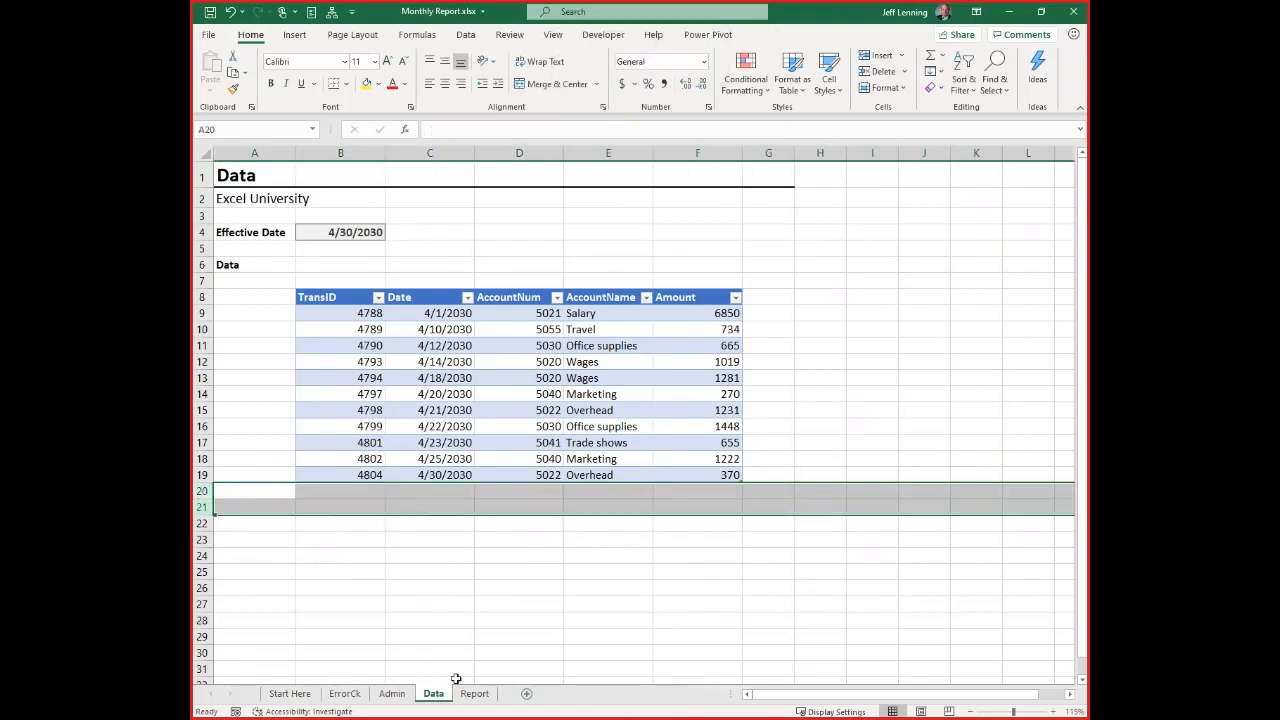
click(474, 693)
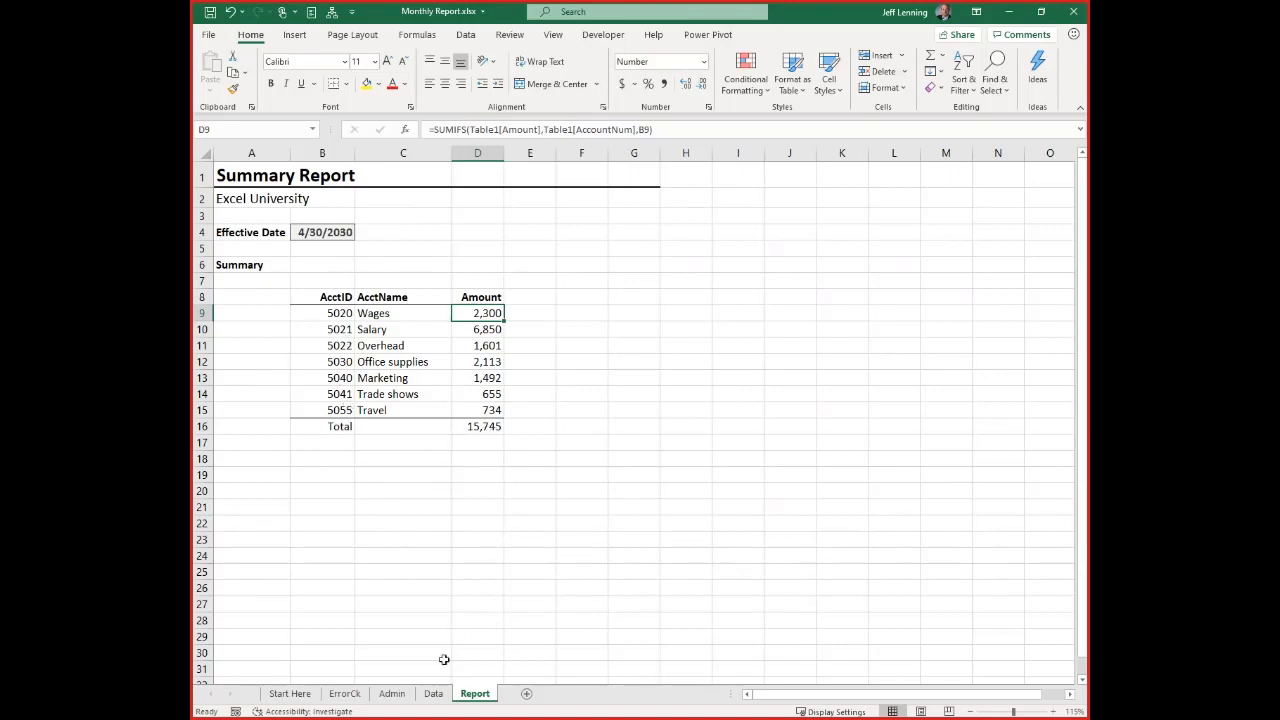
Add a new-account transaction in row 20 of the Data sheet: TransID 4805, 4/30/2030, account 5060, Internet, amount 1000
click(434, 694)
click(374, 493)
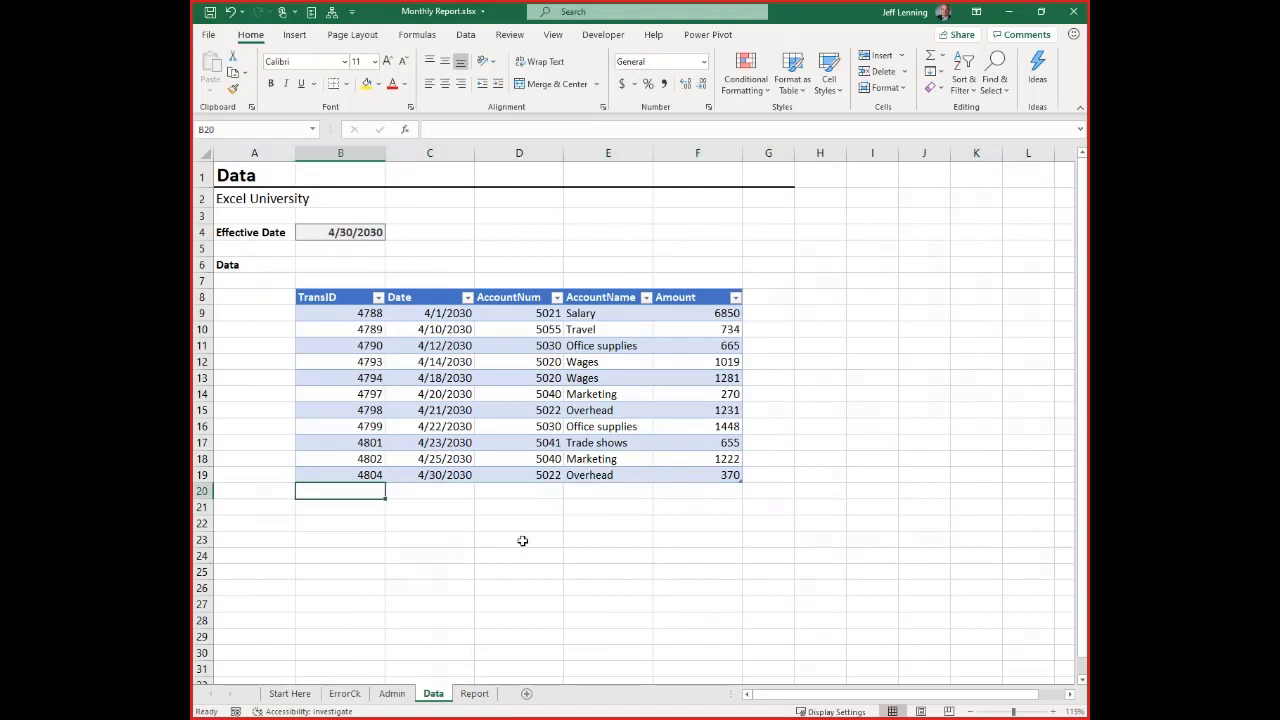
text(4805)
key(Tab)
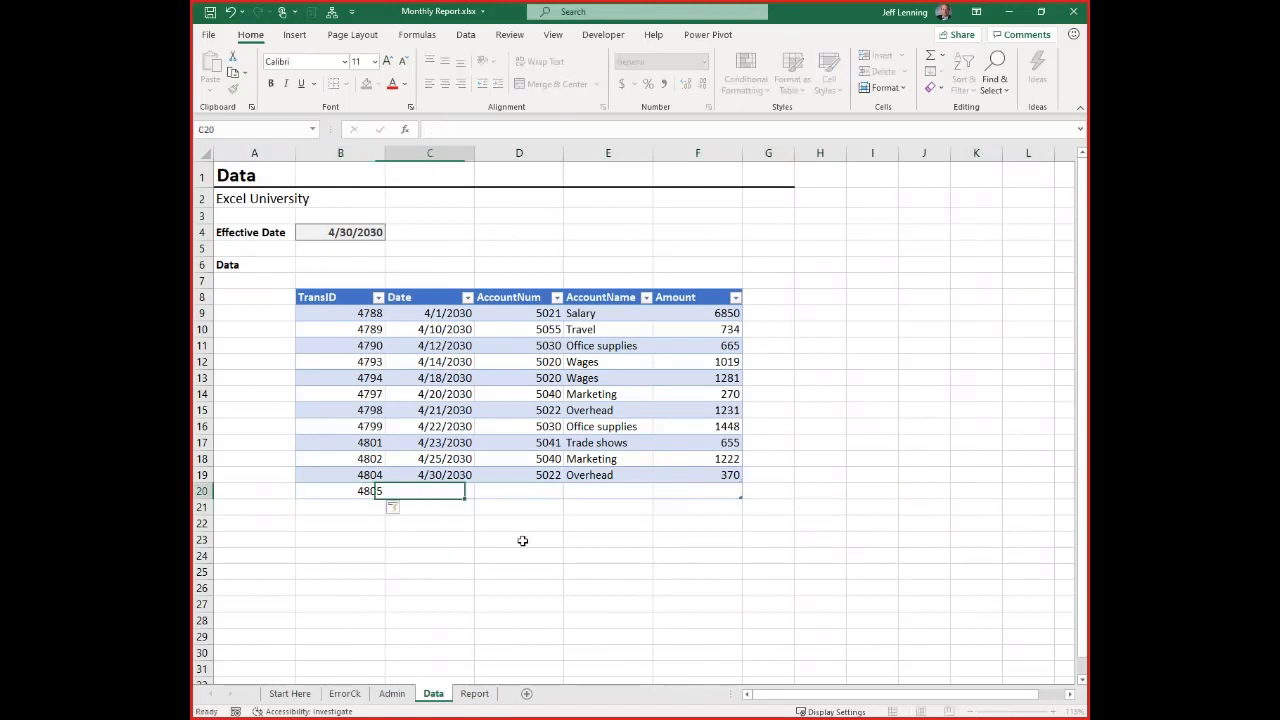
text(4/30/2030)
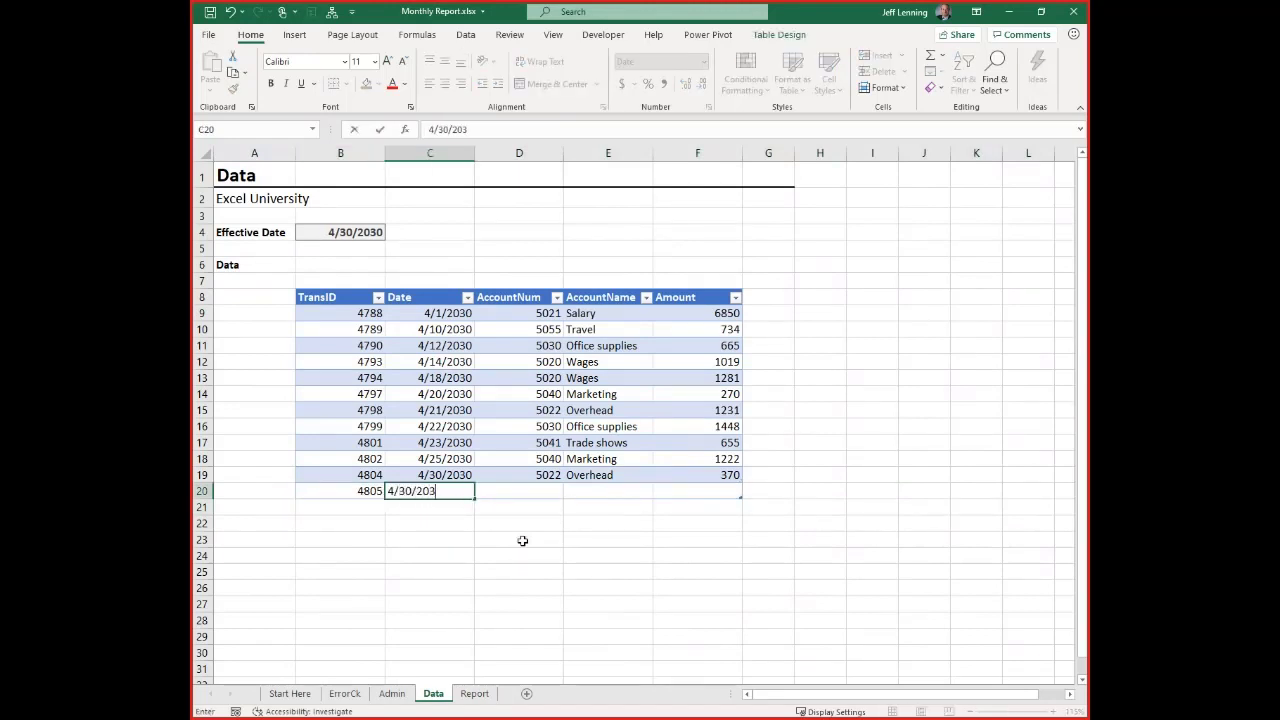
key(Tab)
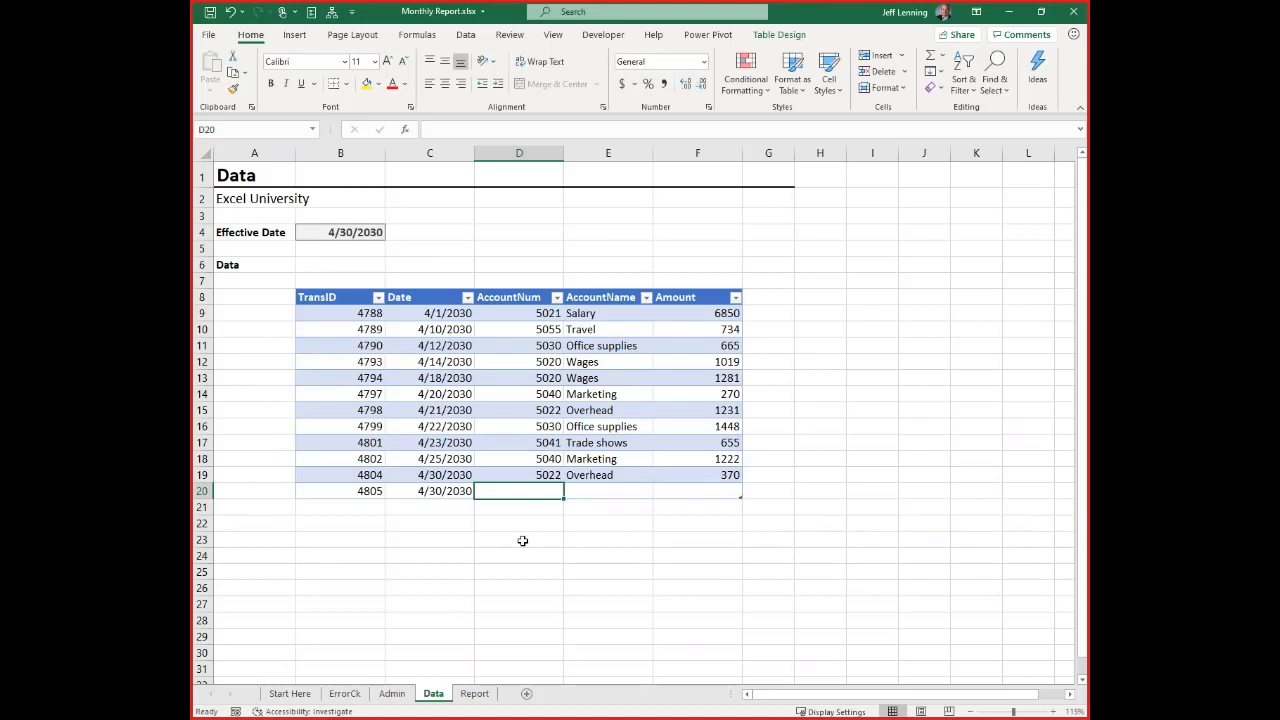
text(5060)
key(Tab)
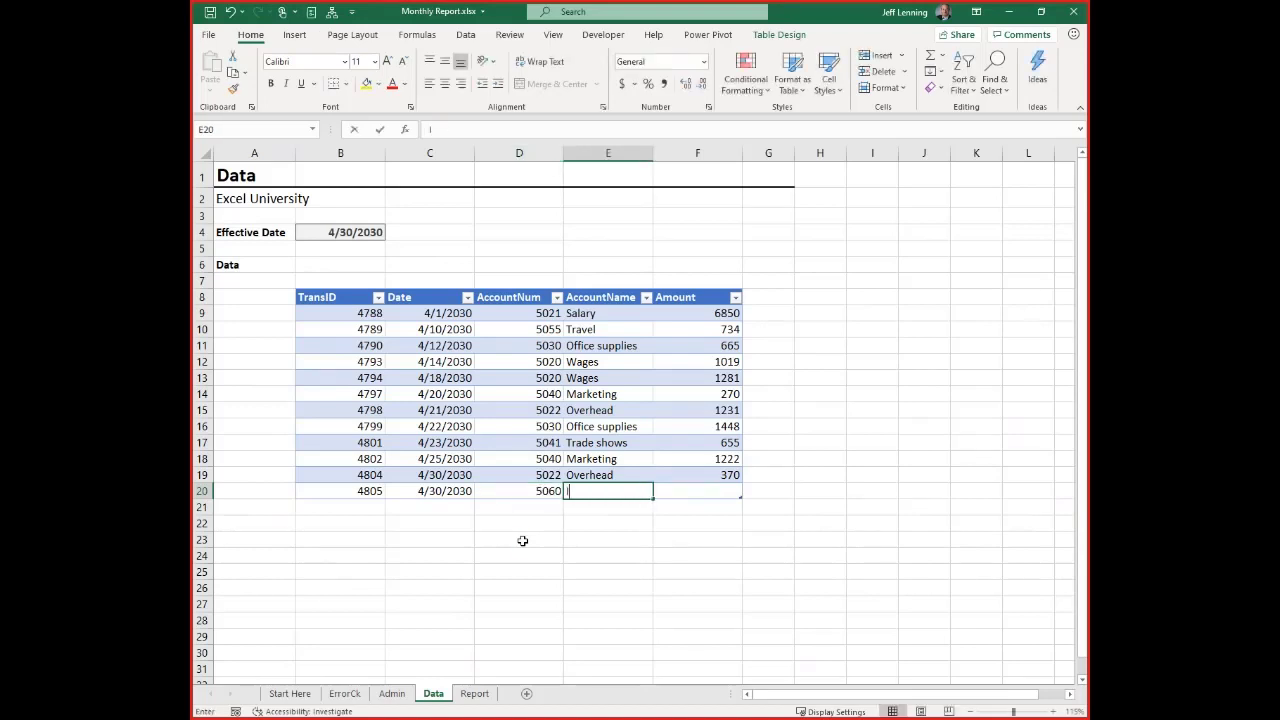
text(Internet)
key(Tab)
text(1000)
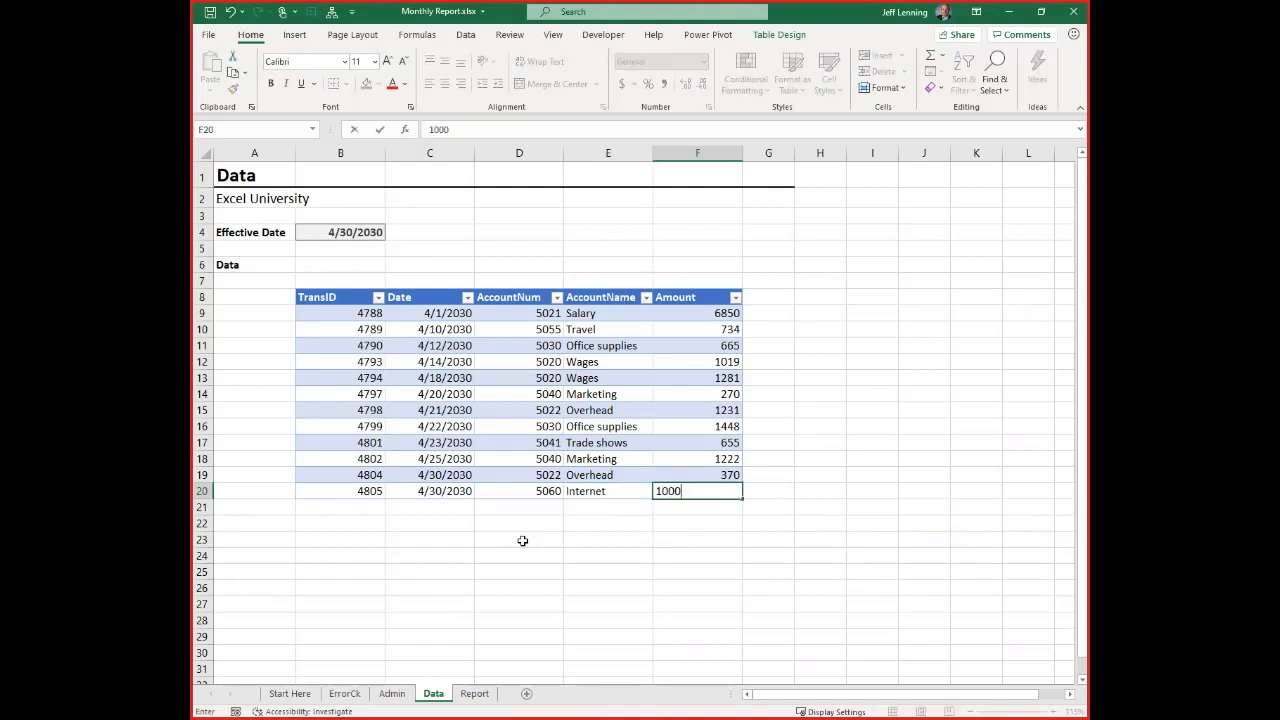
key(Return)
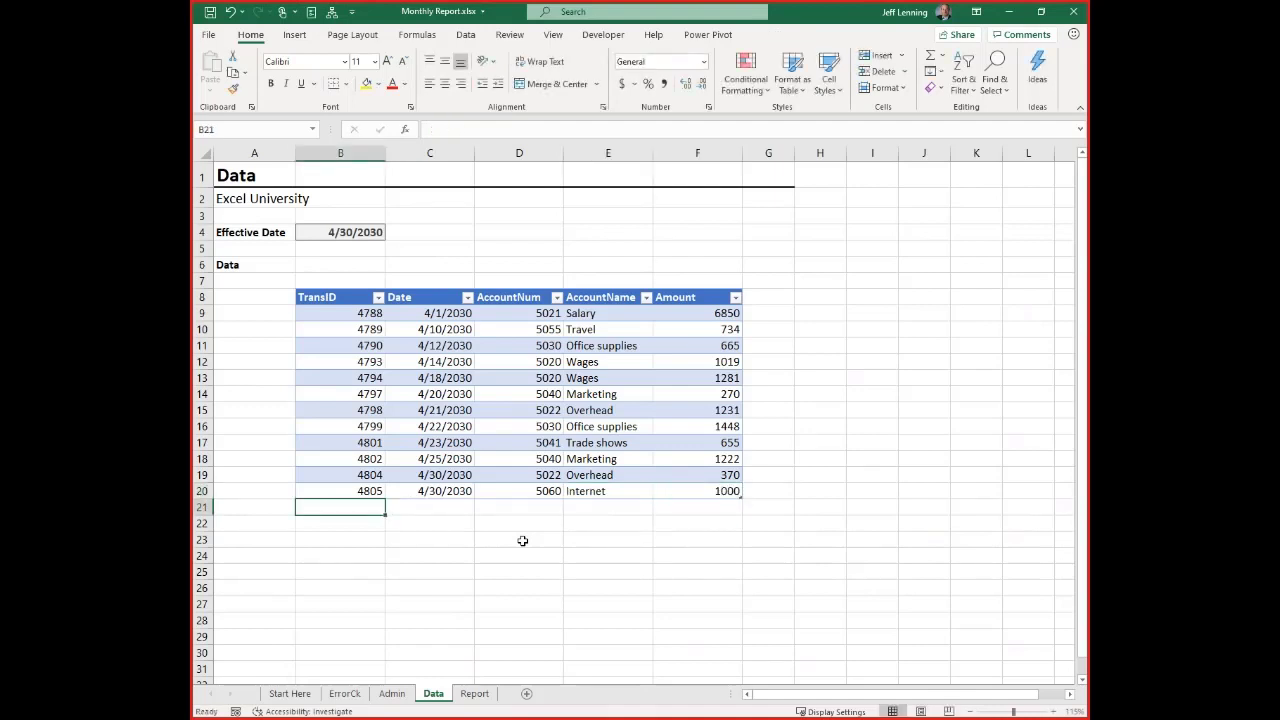
Try inserting a blank row above the Total row on the Report sheet and undo the insertion
click(474, 693)
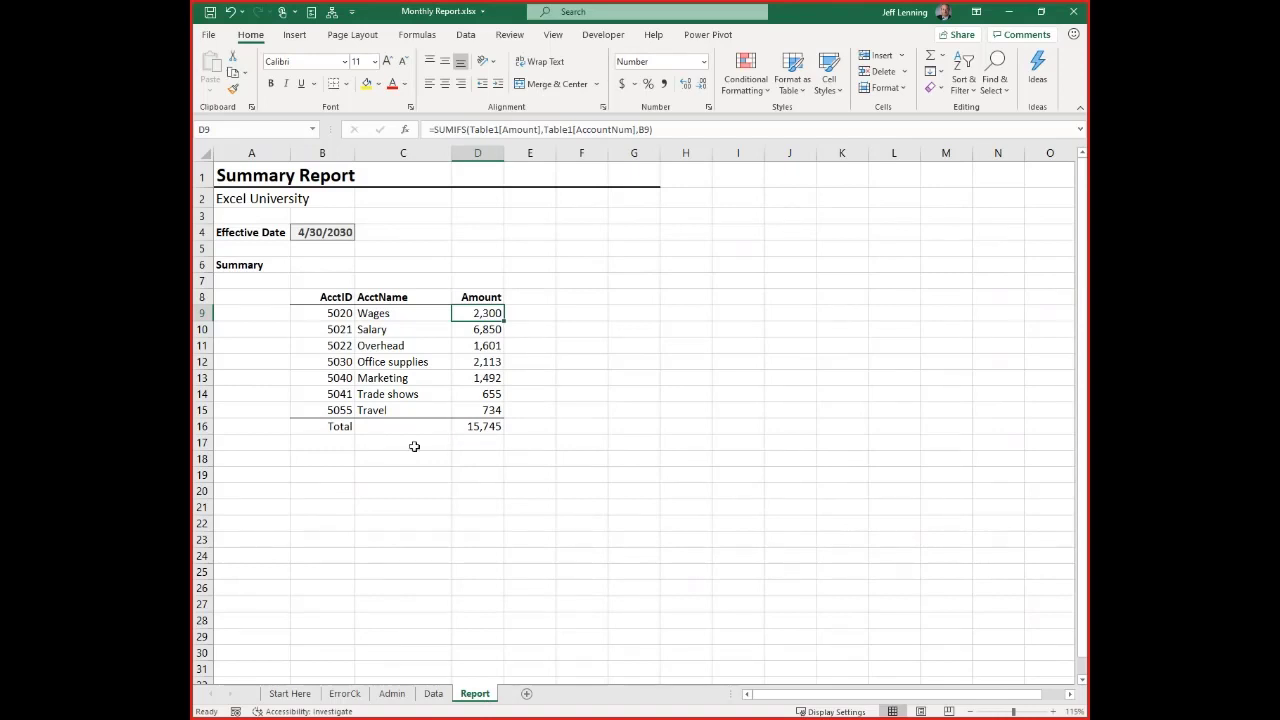
click(204, 426)
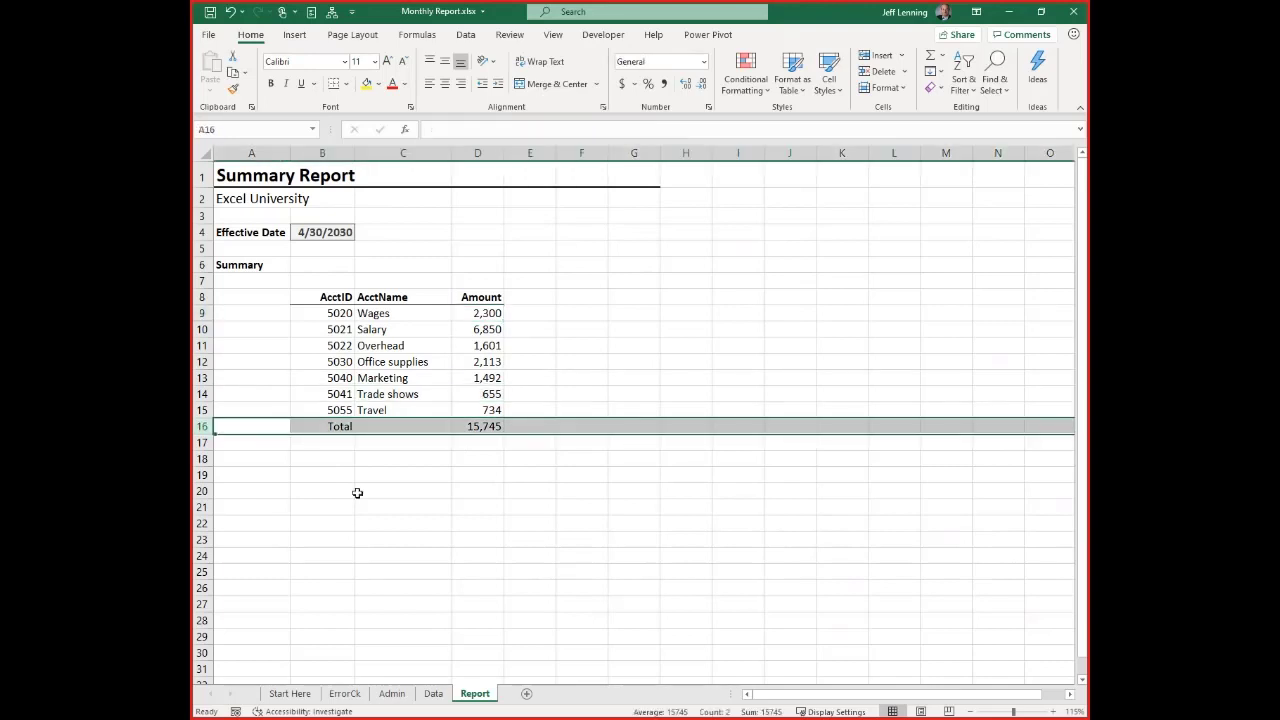
key(ctrl+shift+plus)
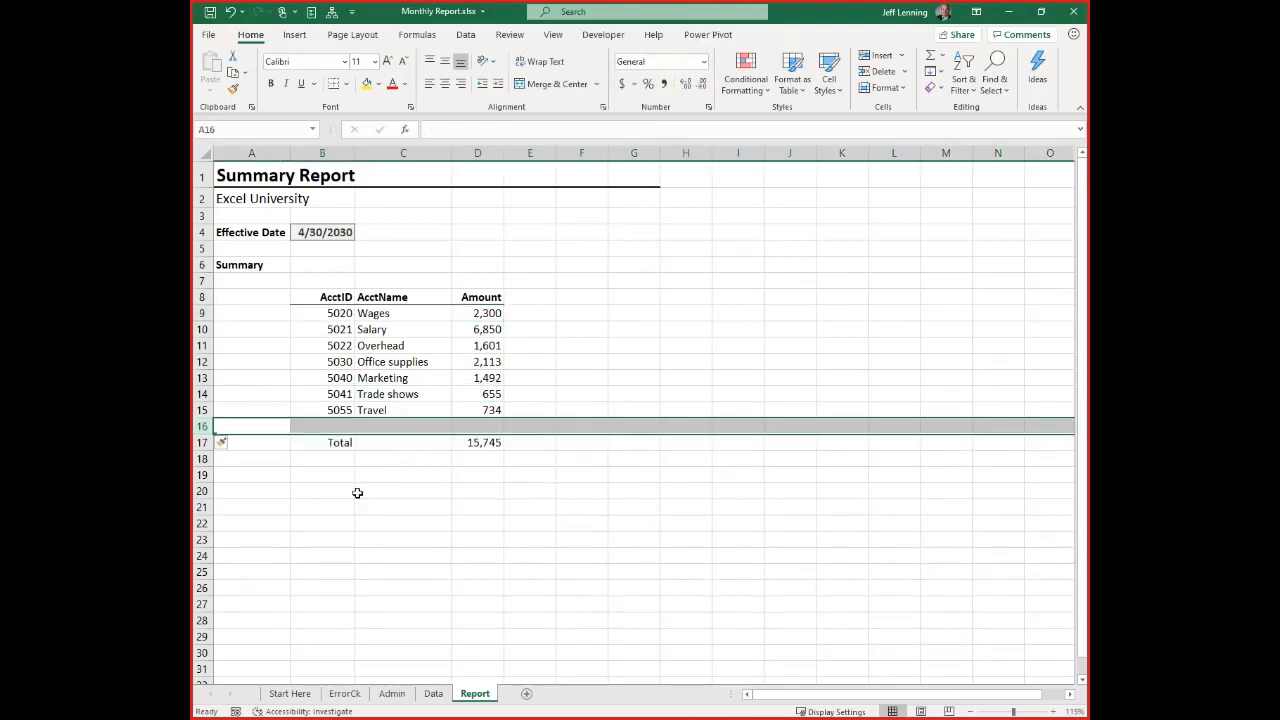
click(334, 429)
click(387, 427)
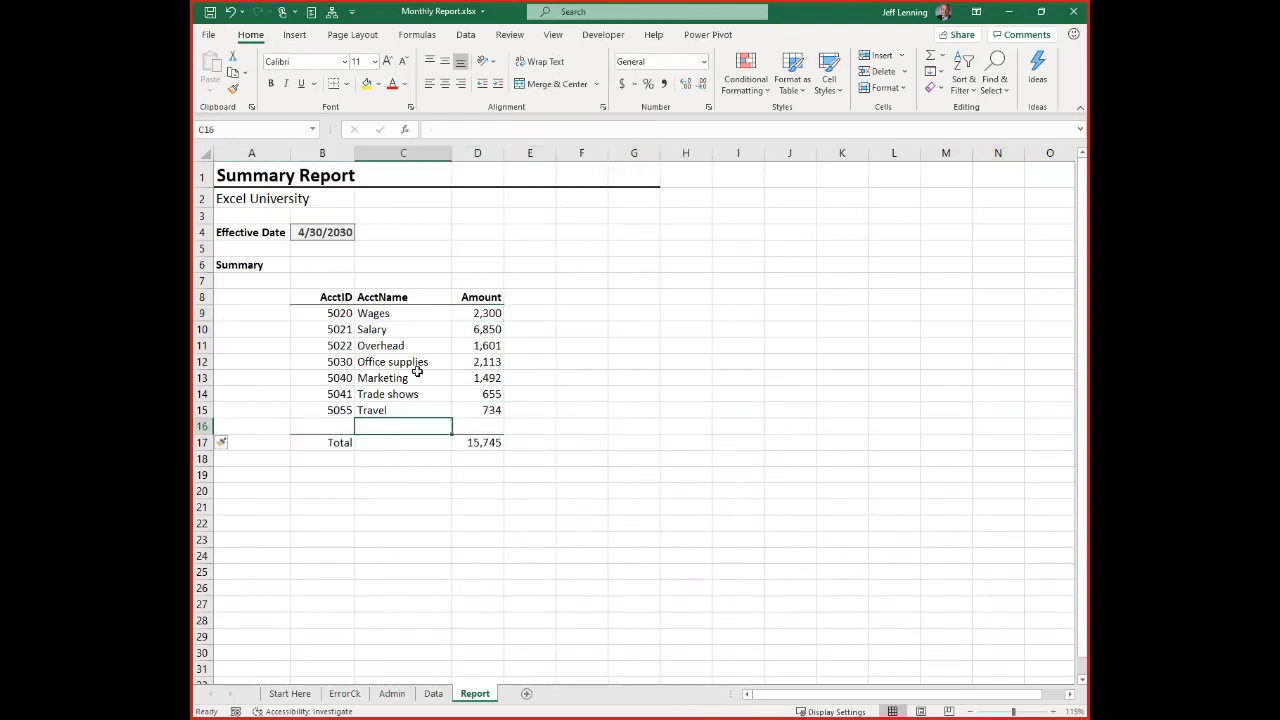
key(ctrl+z)
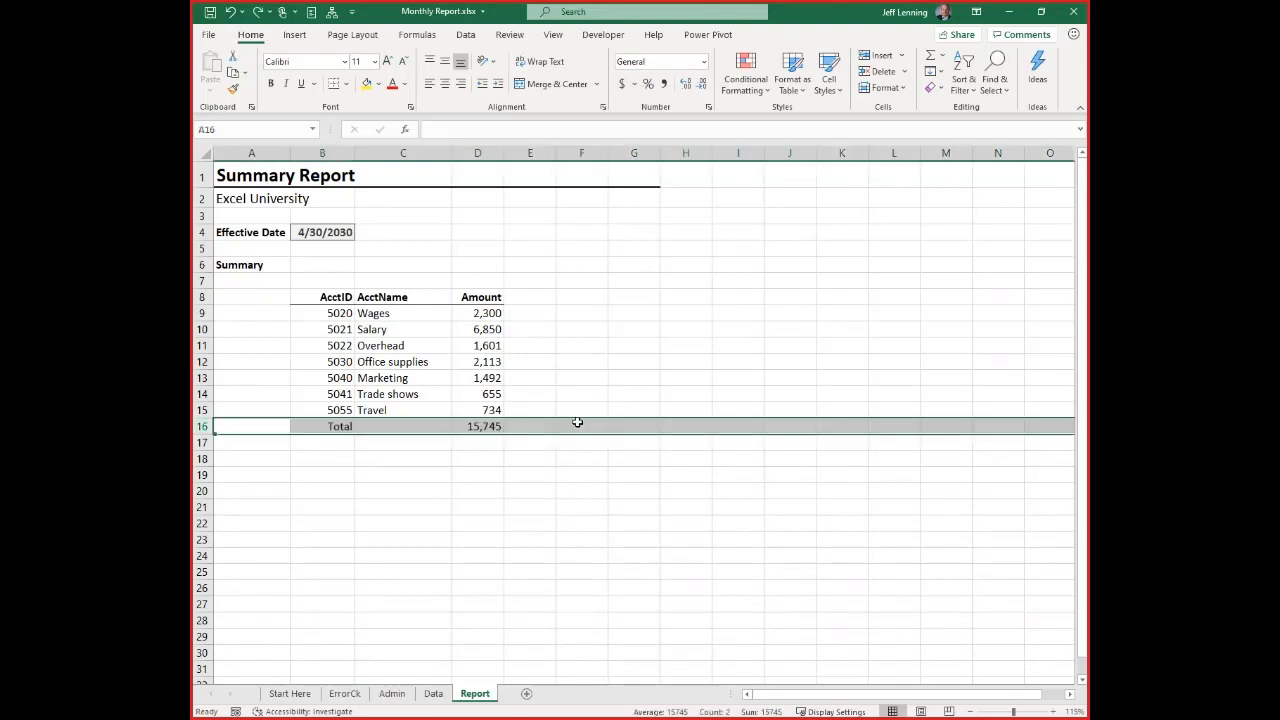
Delete row 20 with the Internet transaction from the Data sheet
click(433, 693)
click(201, 490)
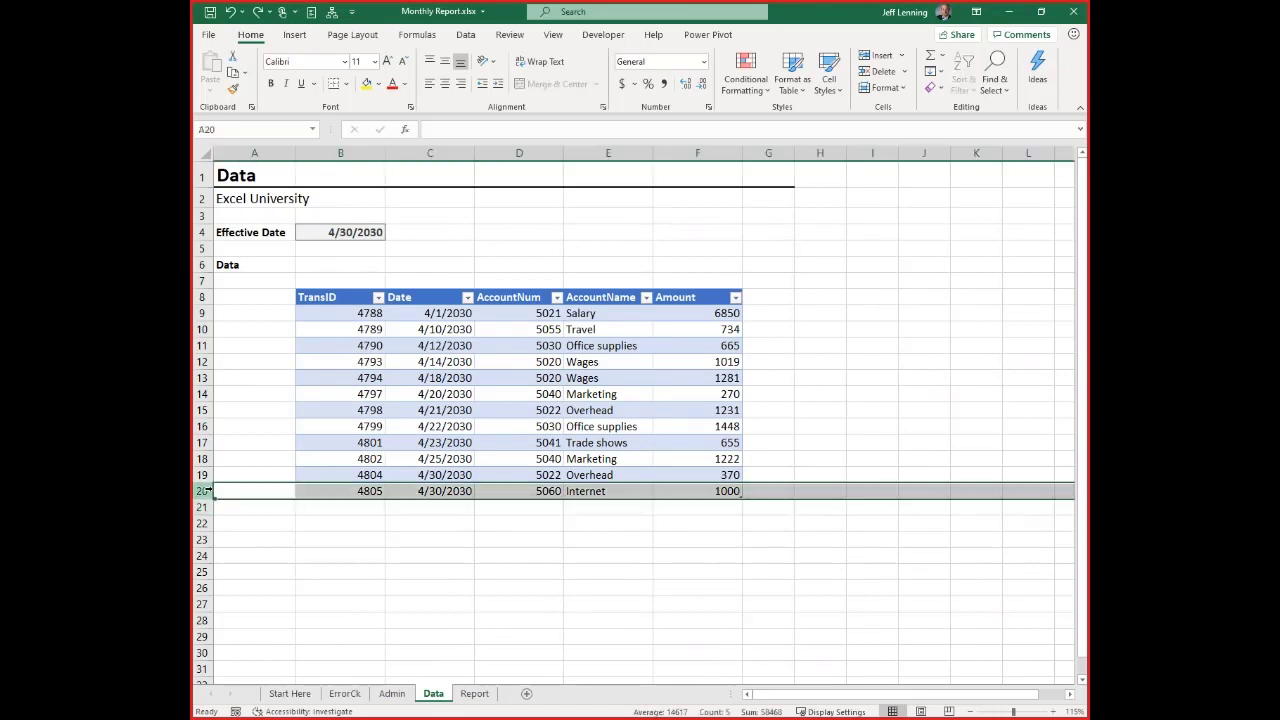
key(ctrl+minus)
click(549, 408)
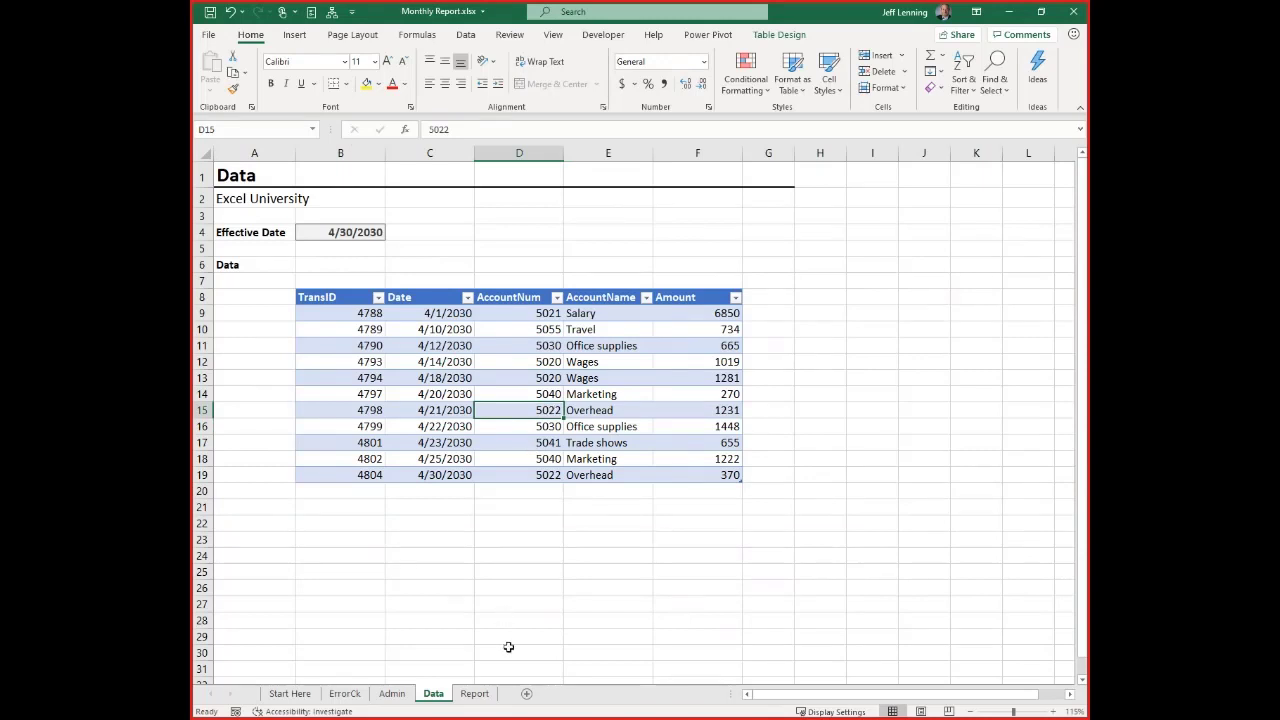
Review the SUMIFS formula for the Wages amount in D9 of the Report sheet without changing it
click(475, 693)
click(472, 311)
double_click(472, 311)
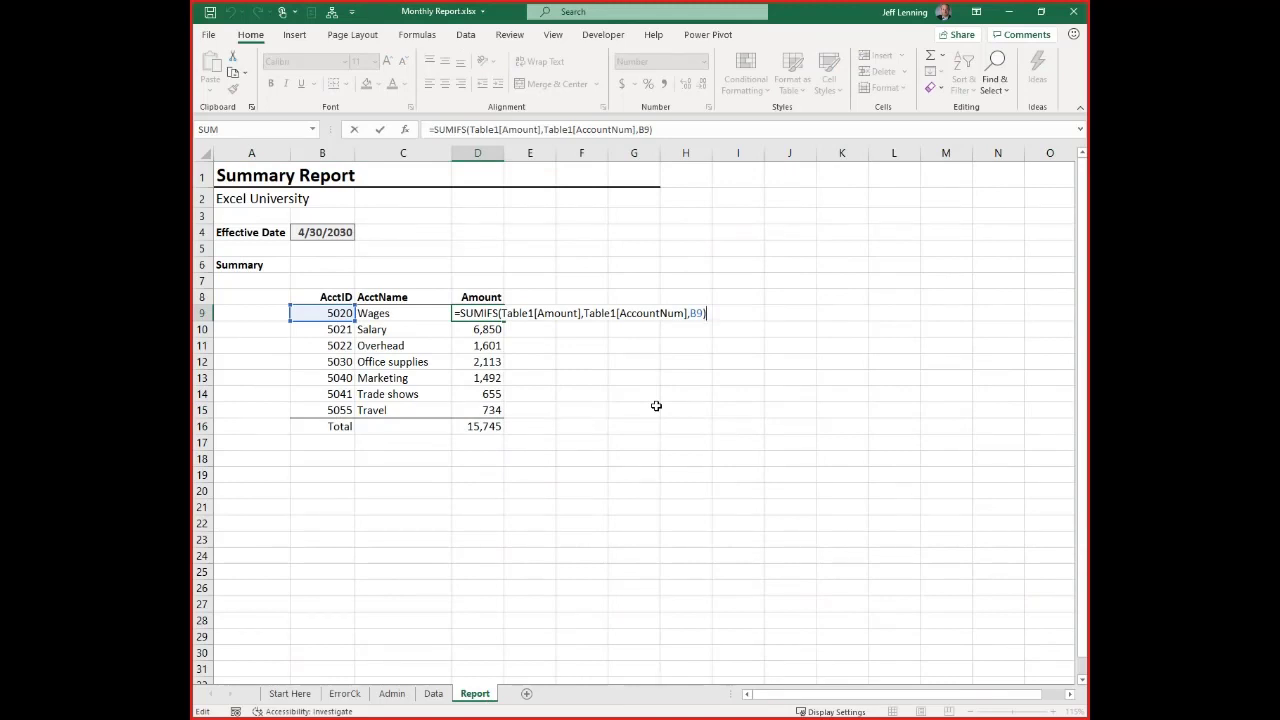
key(Escape)
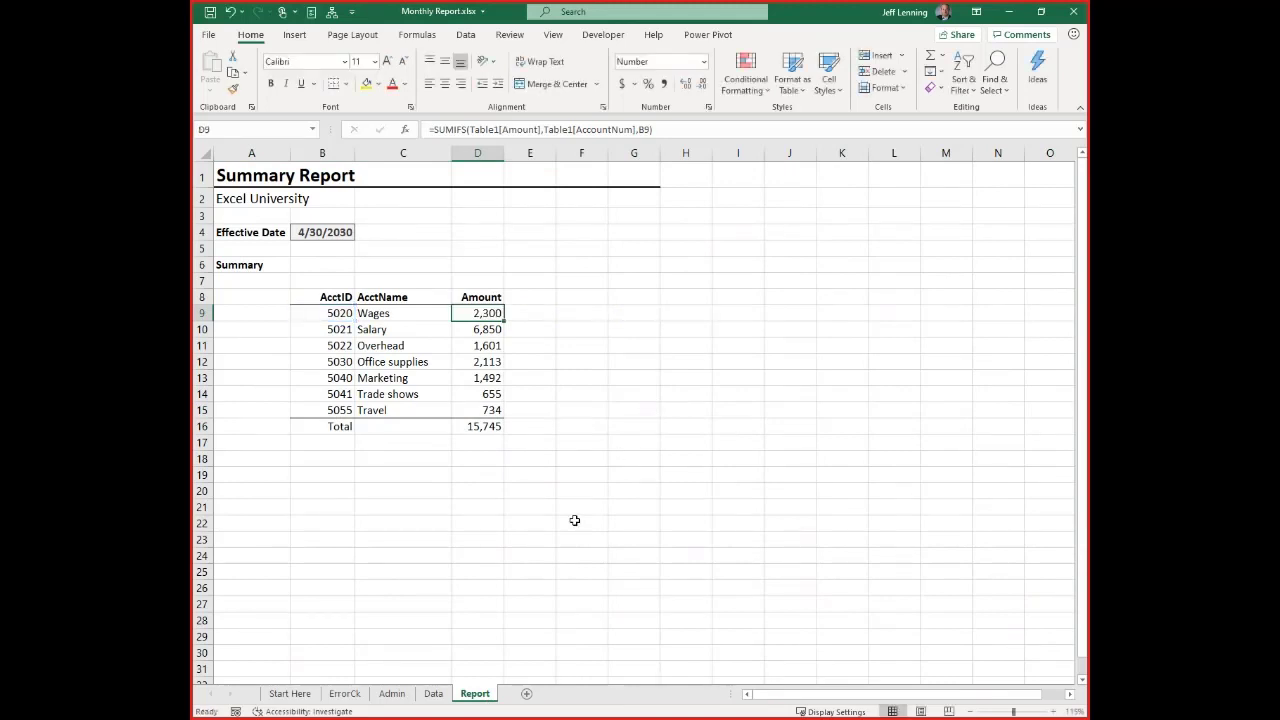
Create a PivotTable from Table1 on the Data sheet, placed on the existing Report sheet at cell B20
click(433, 693)
click(372, 314)
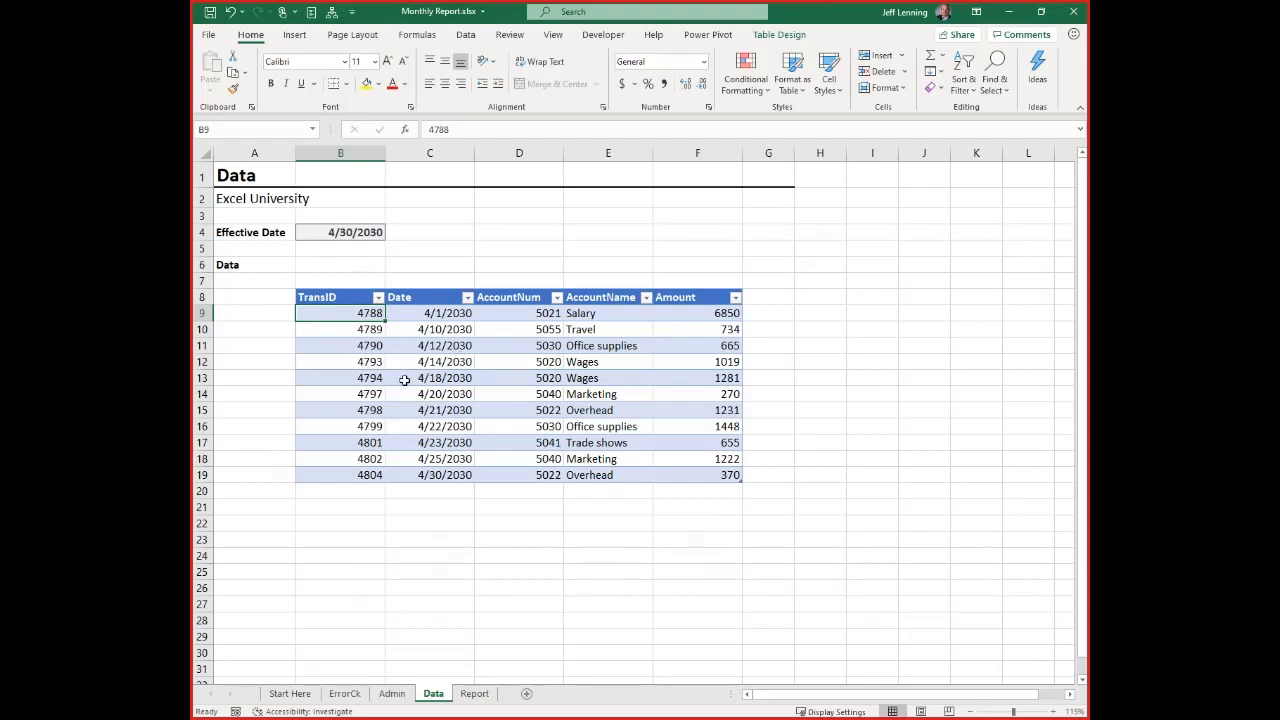
click(418, 317)
click(442, 343)
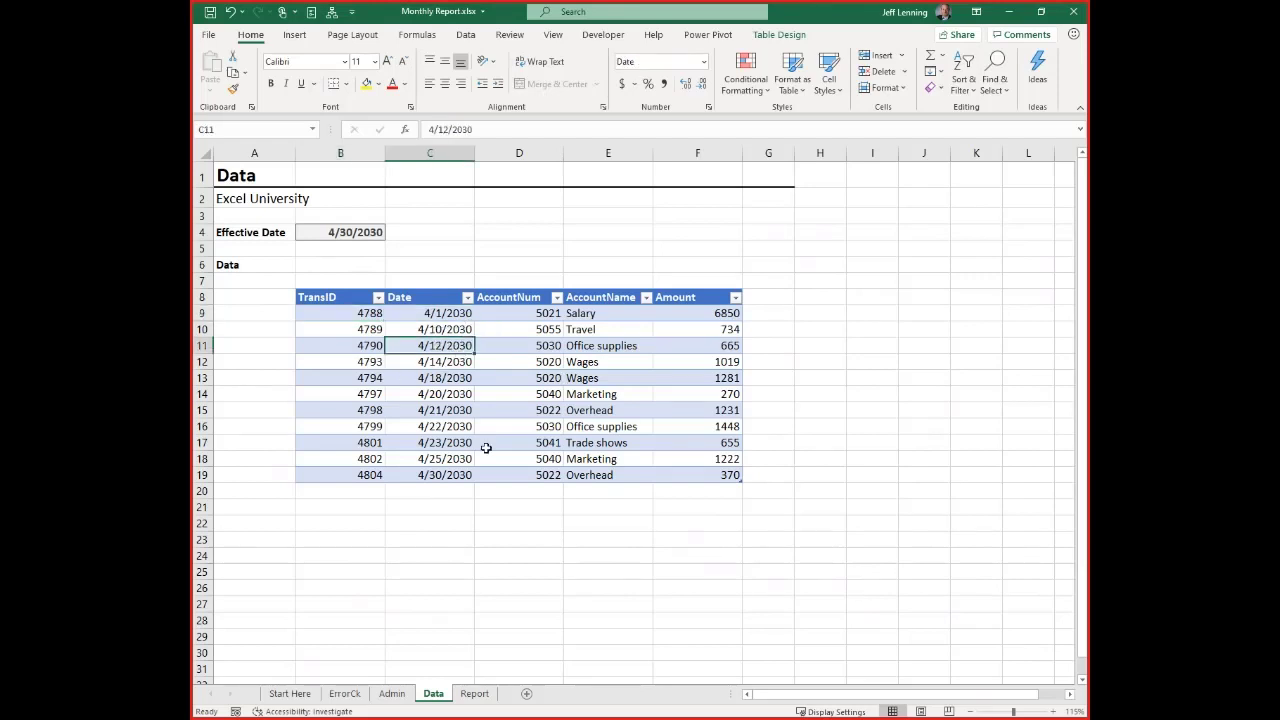
click(296, 35)
click(215, 68)
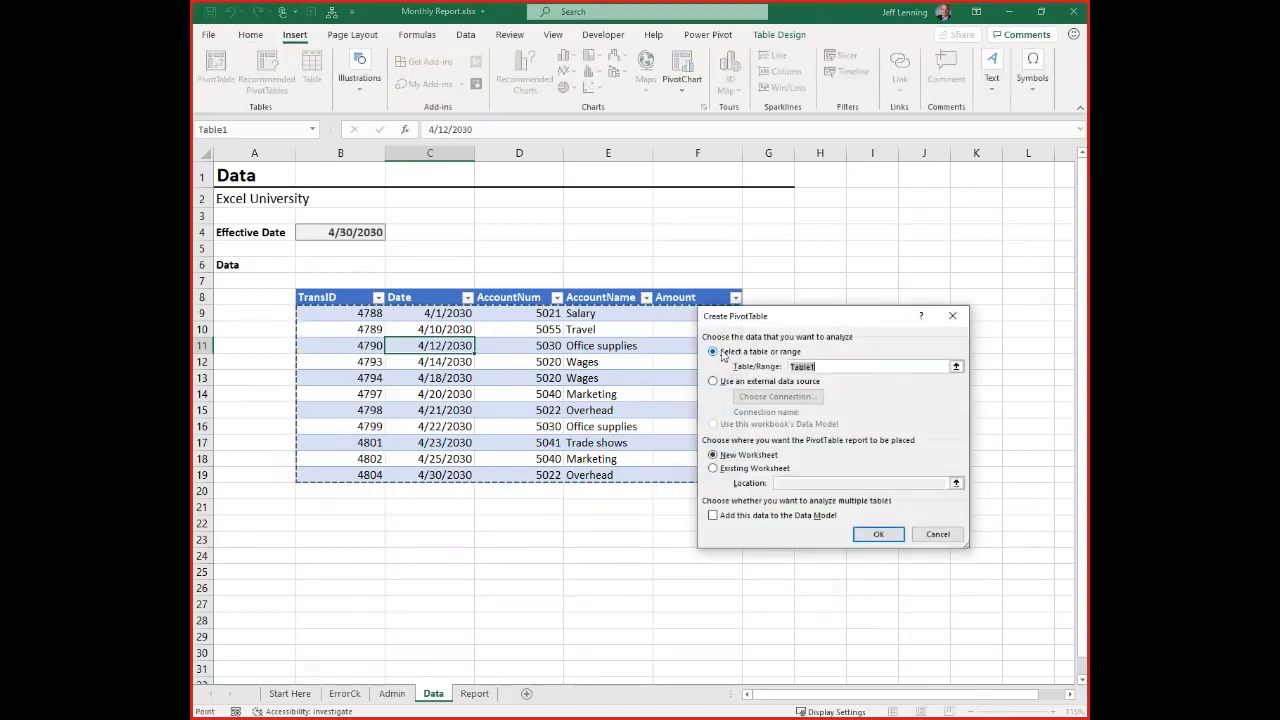
click(713, 467)
click(791, 482)
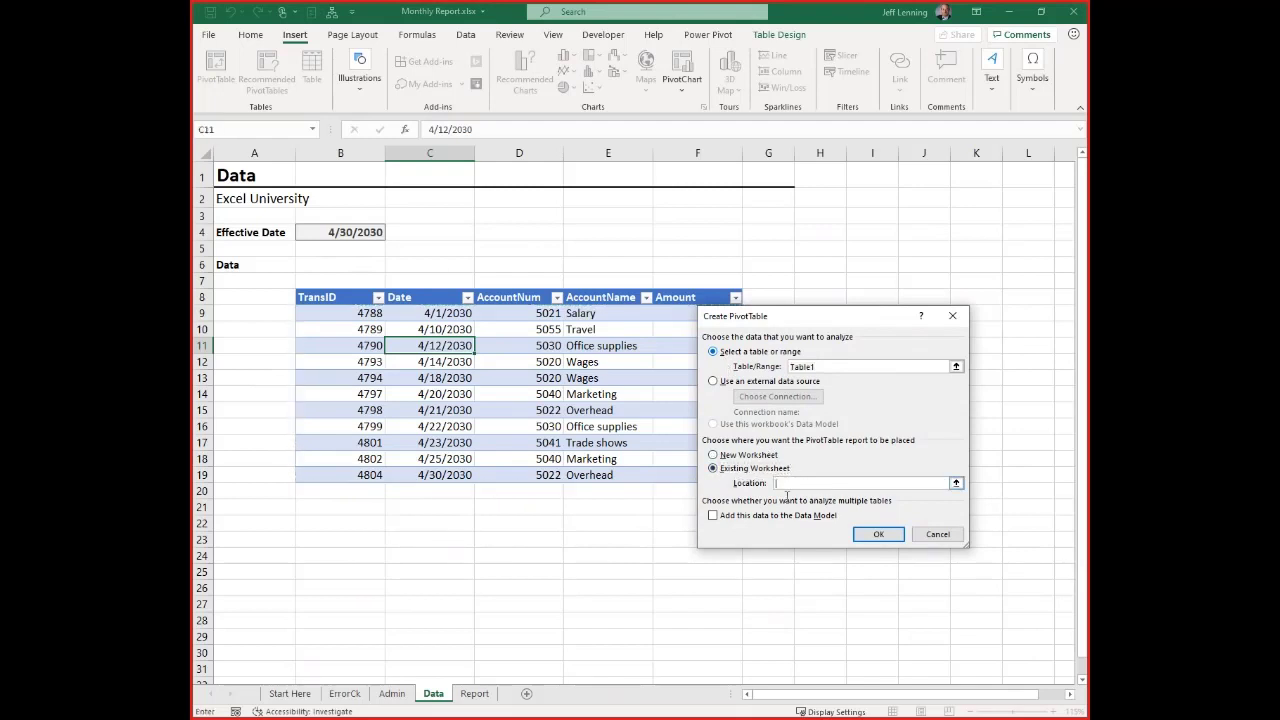
click(475, 693)
click(330, 488)
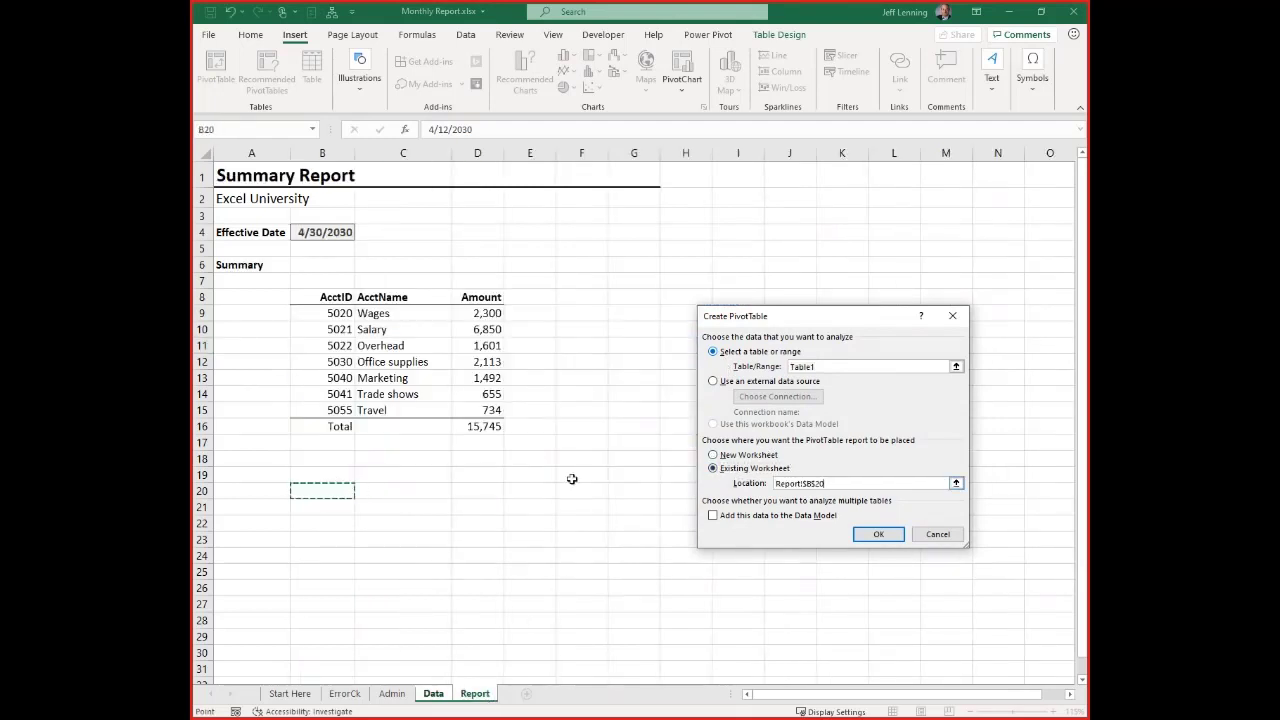
click(876, 535)
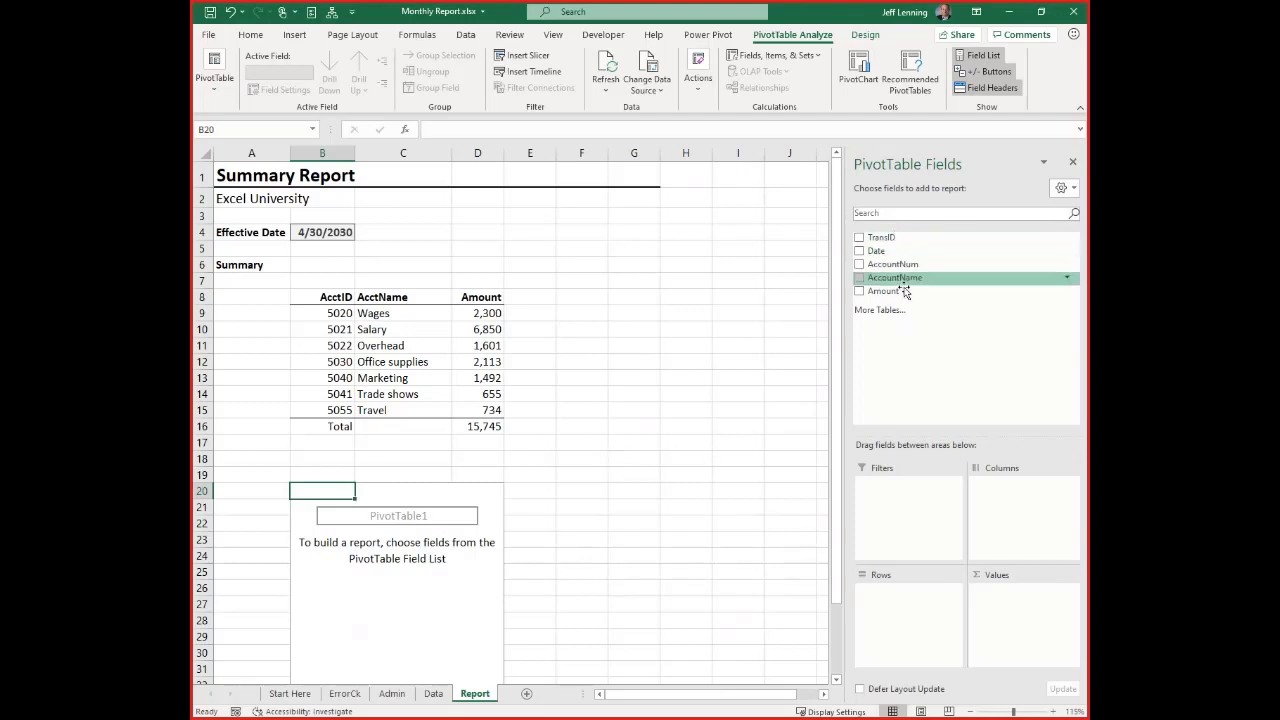
Add AccountNum and AccountName as the PivotTable's row fields and Amount as its summed value
click(434, 694)
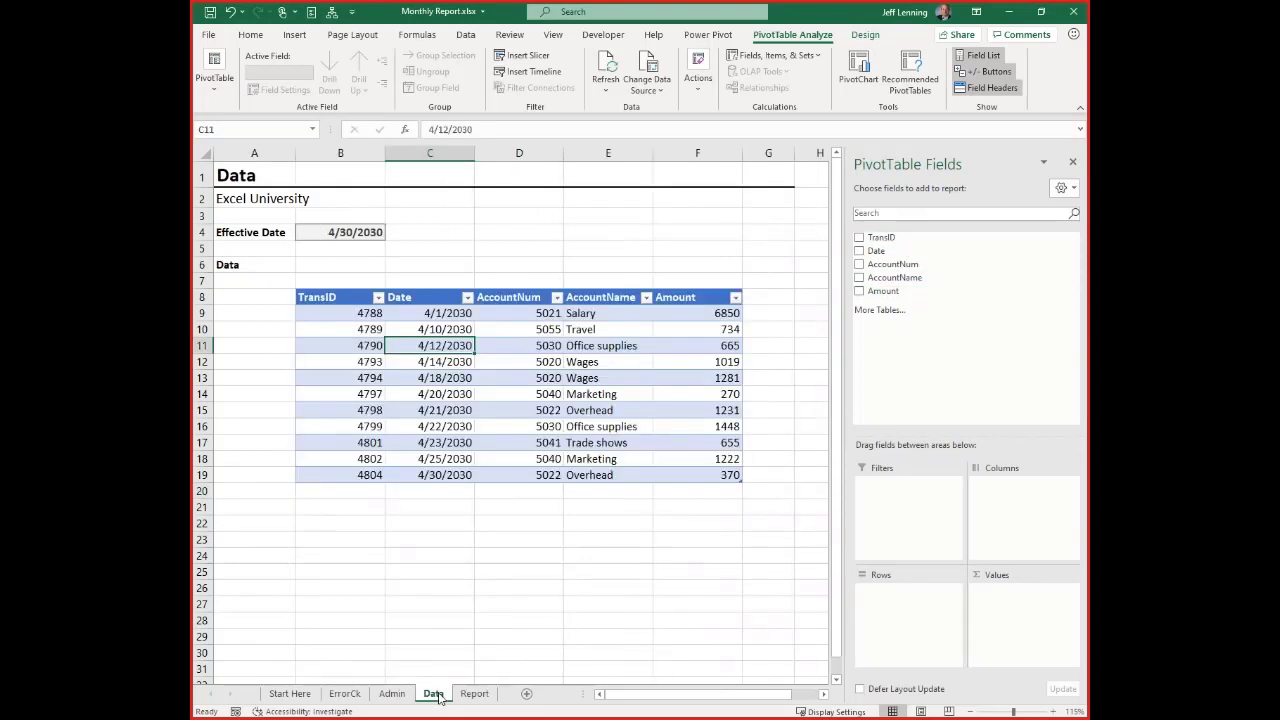
click(474, 694)
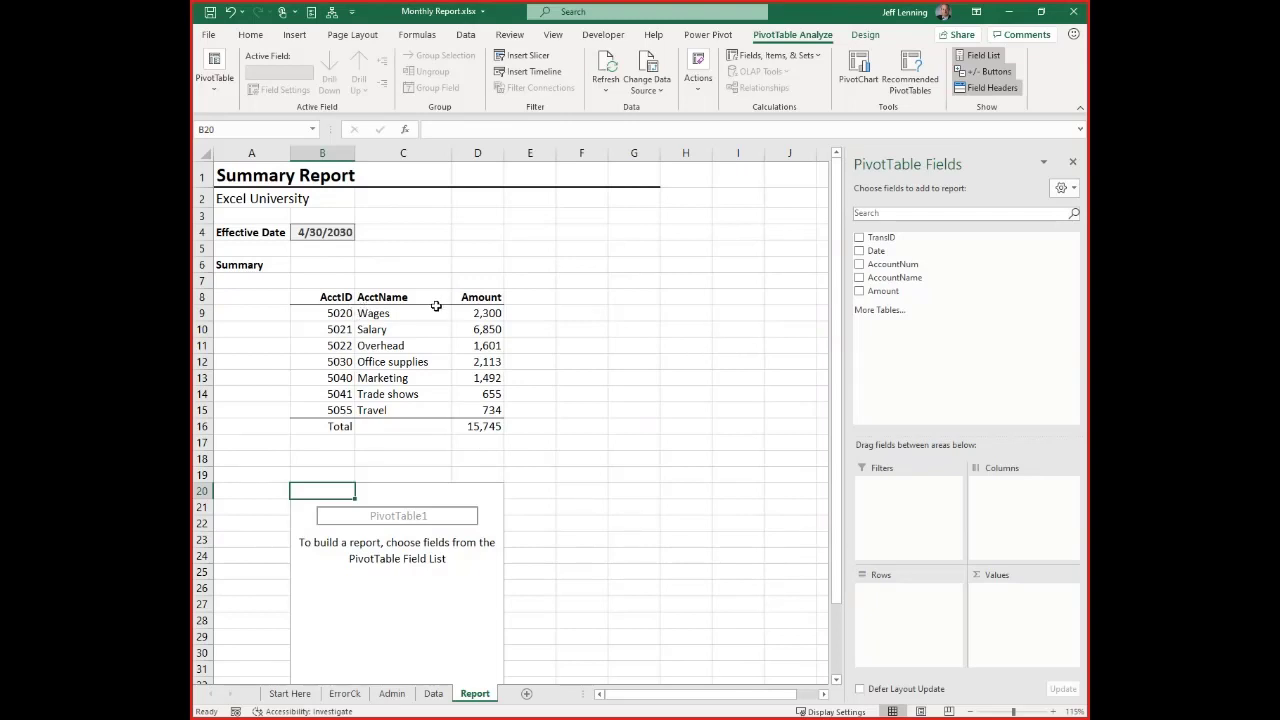
drag(338, 297, 335, 426)
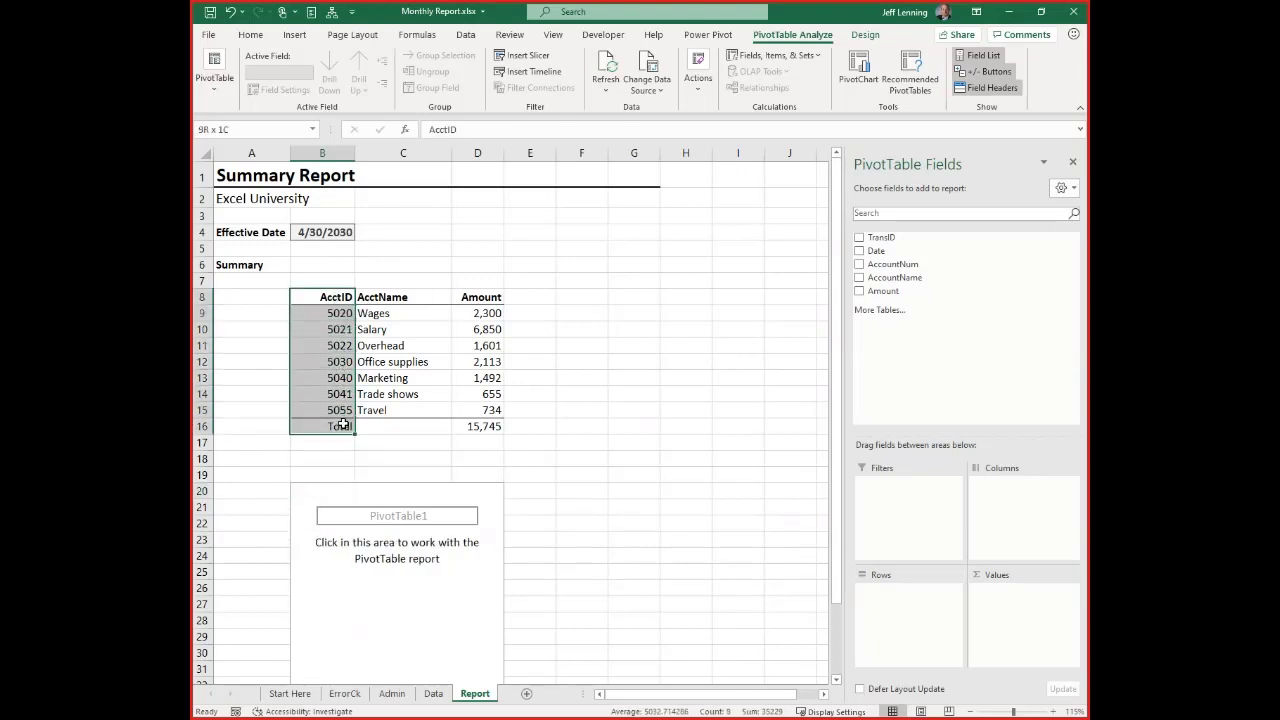
click(314, 487)
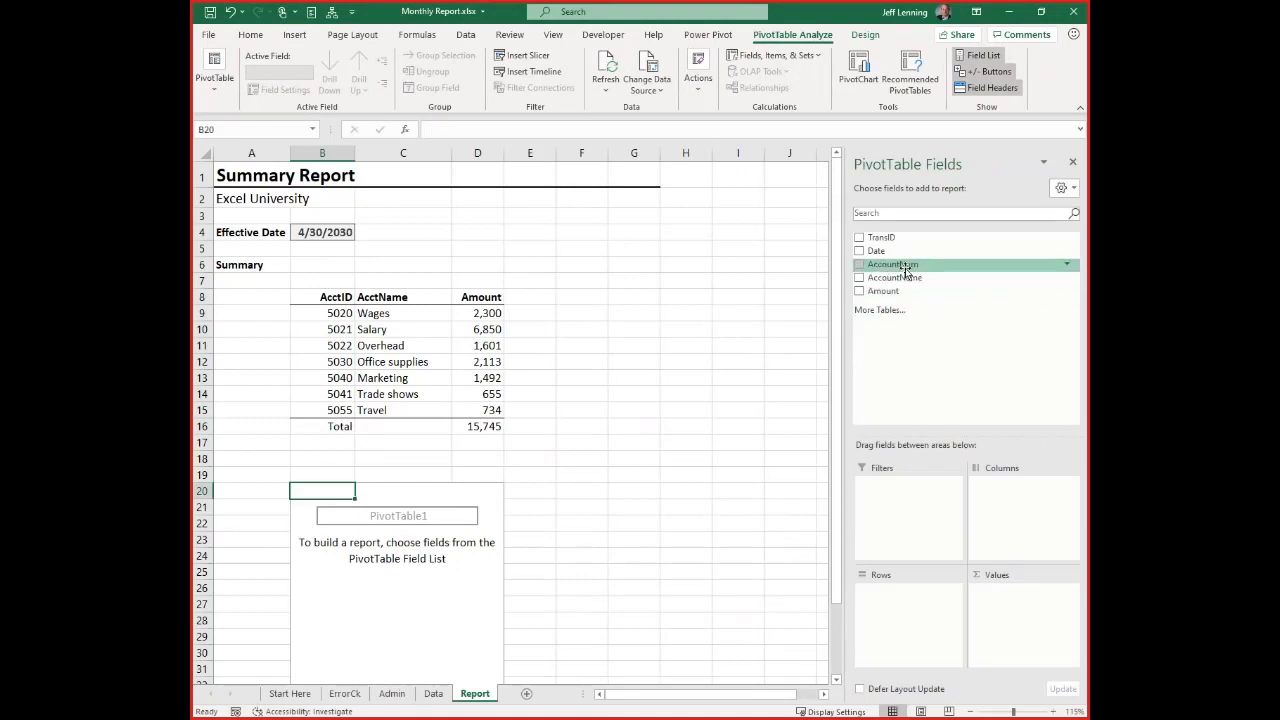
drag(906, 272, 888, 590)
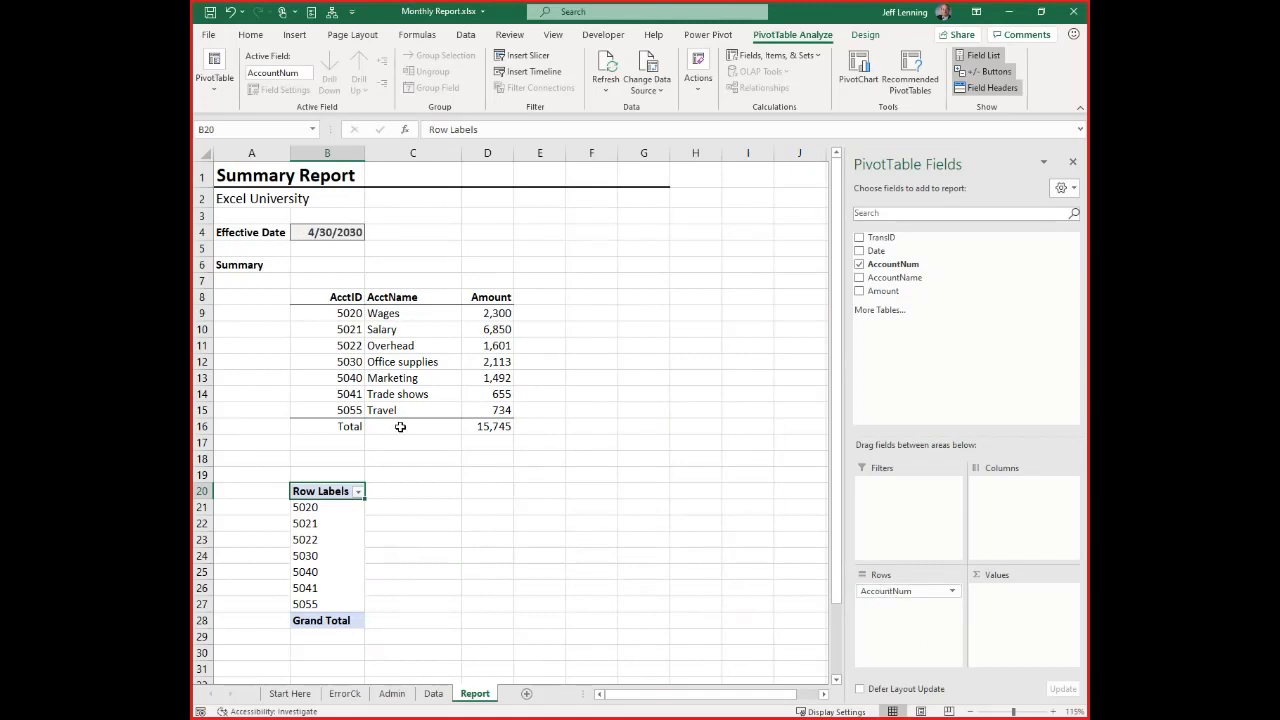
drag(907, 283, 912, 612)
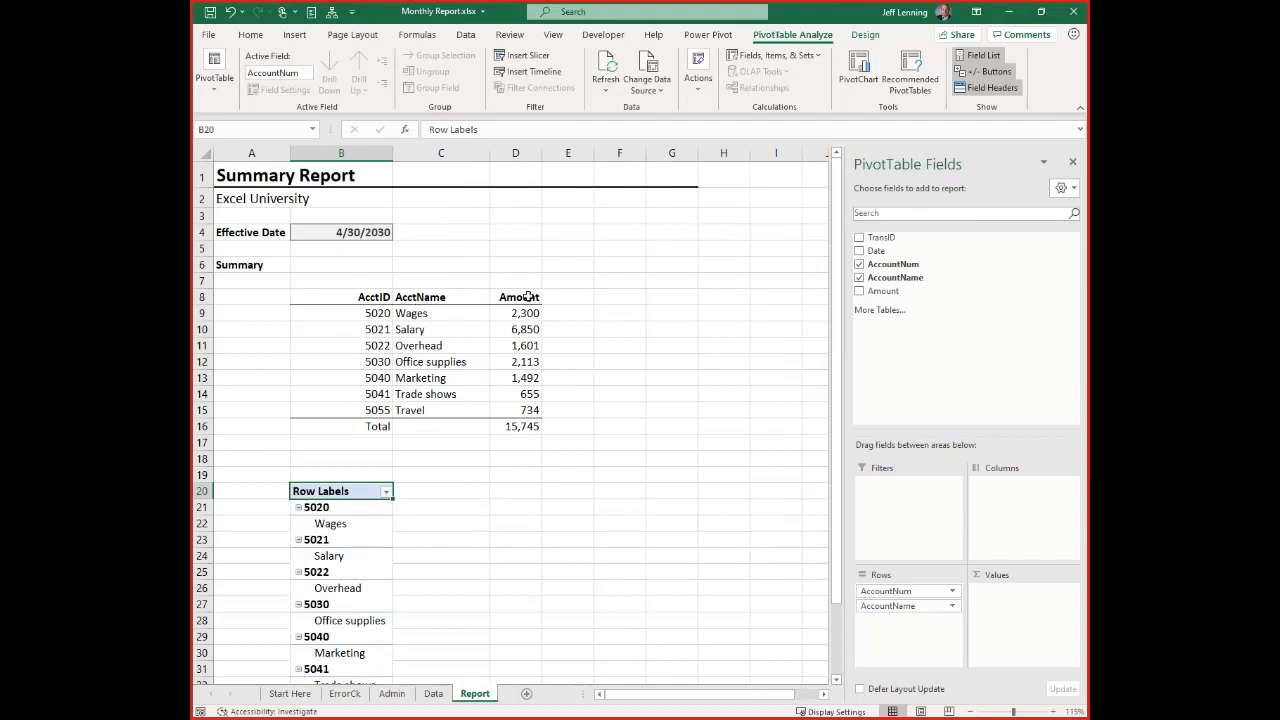
drag(890, 292, 1003, 574)
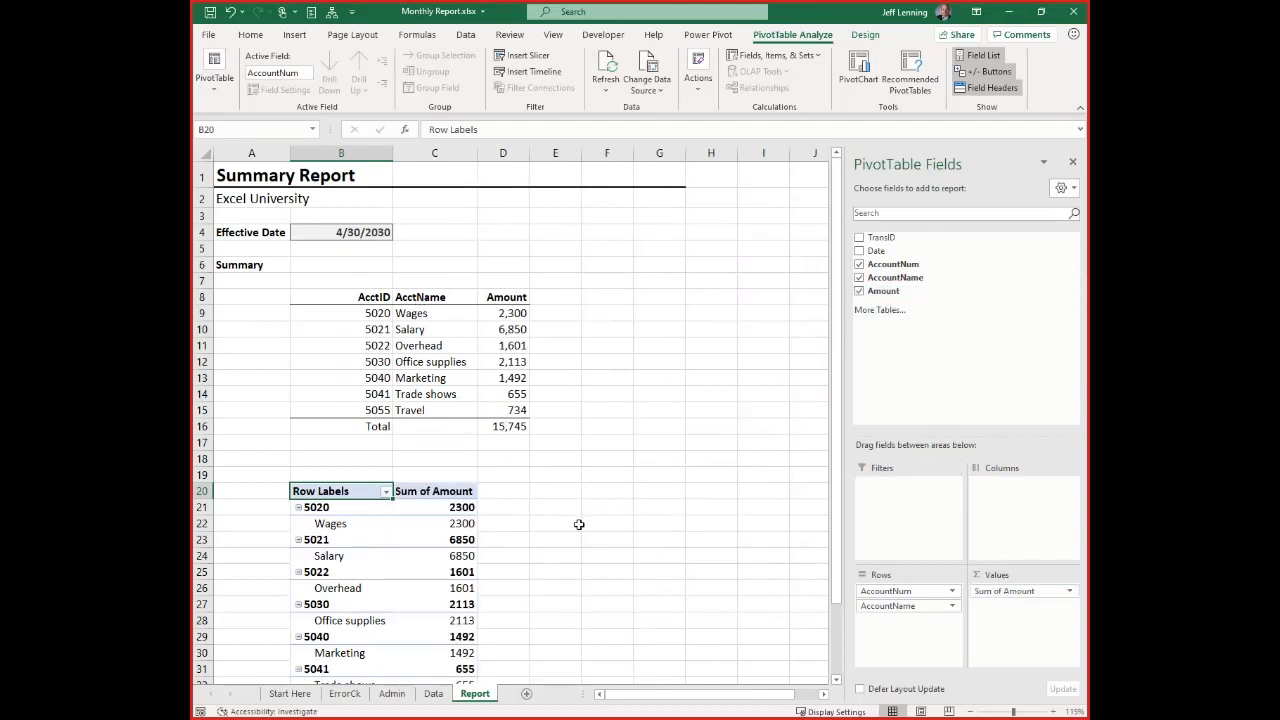
scroll(578, 523, down, 2)
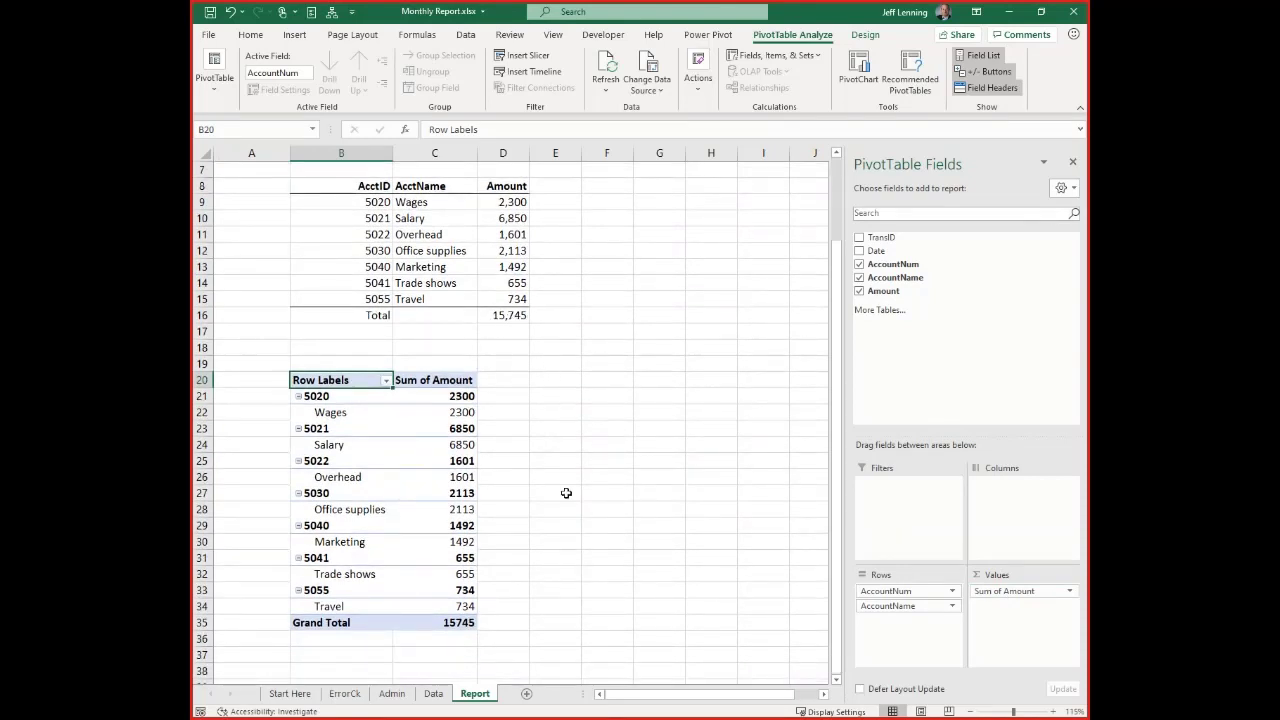
mouse_move(452, 626)
scroll(583, 376, up, 1)
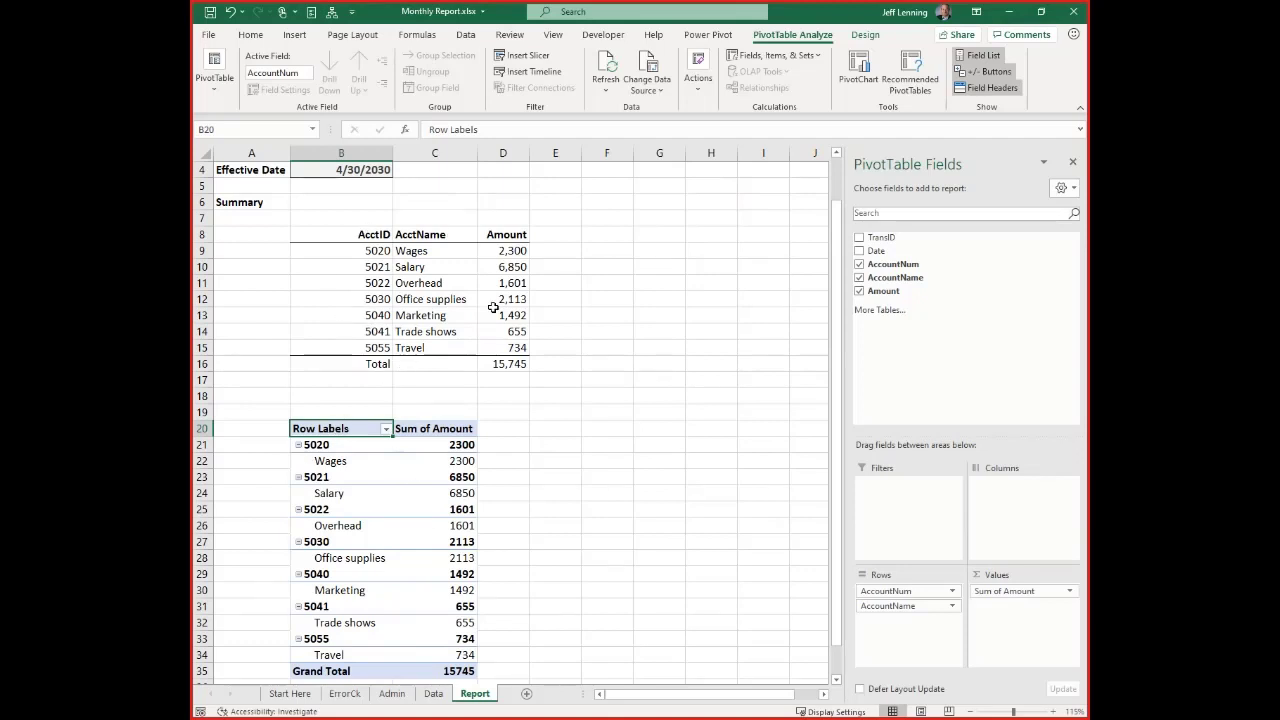
Show the PivotTable in Tabular Form and set it to not show subtotals
click(865, 34)
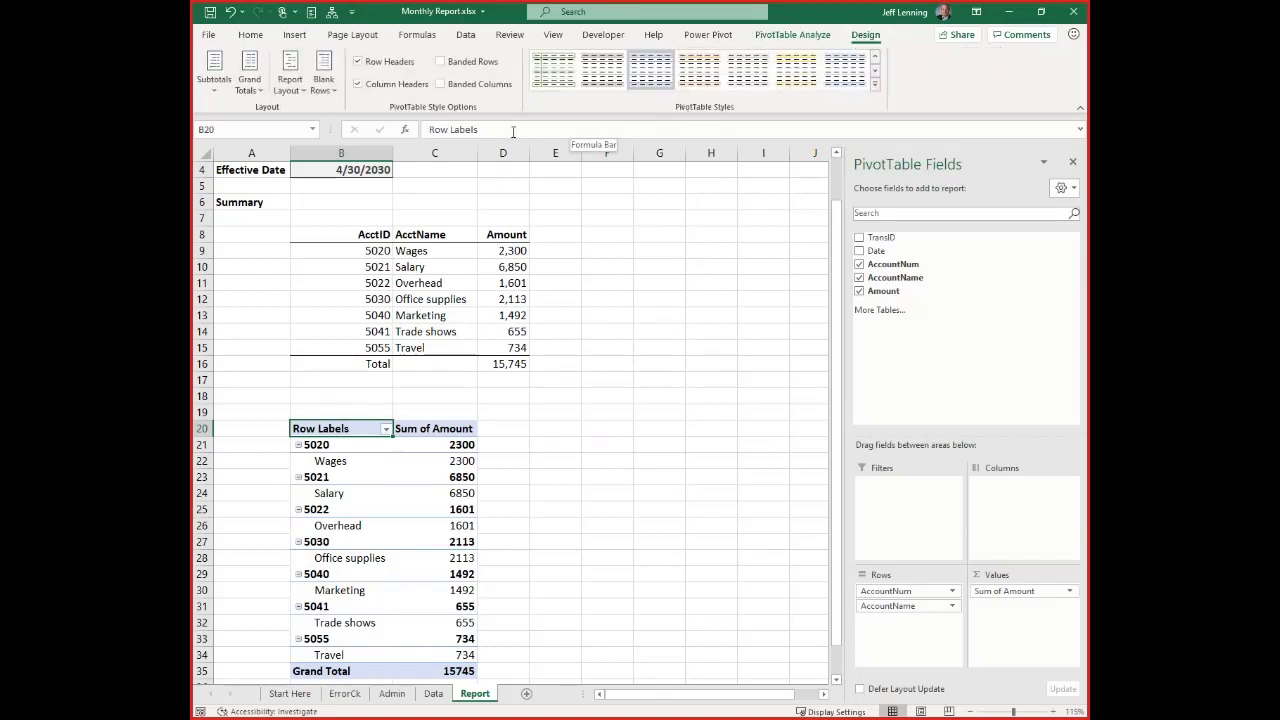
click(293, 88)
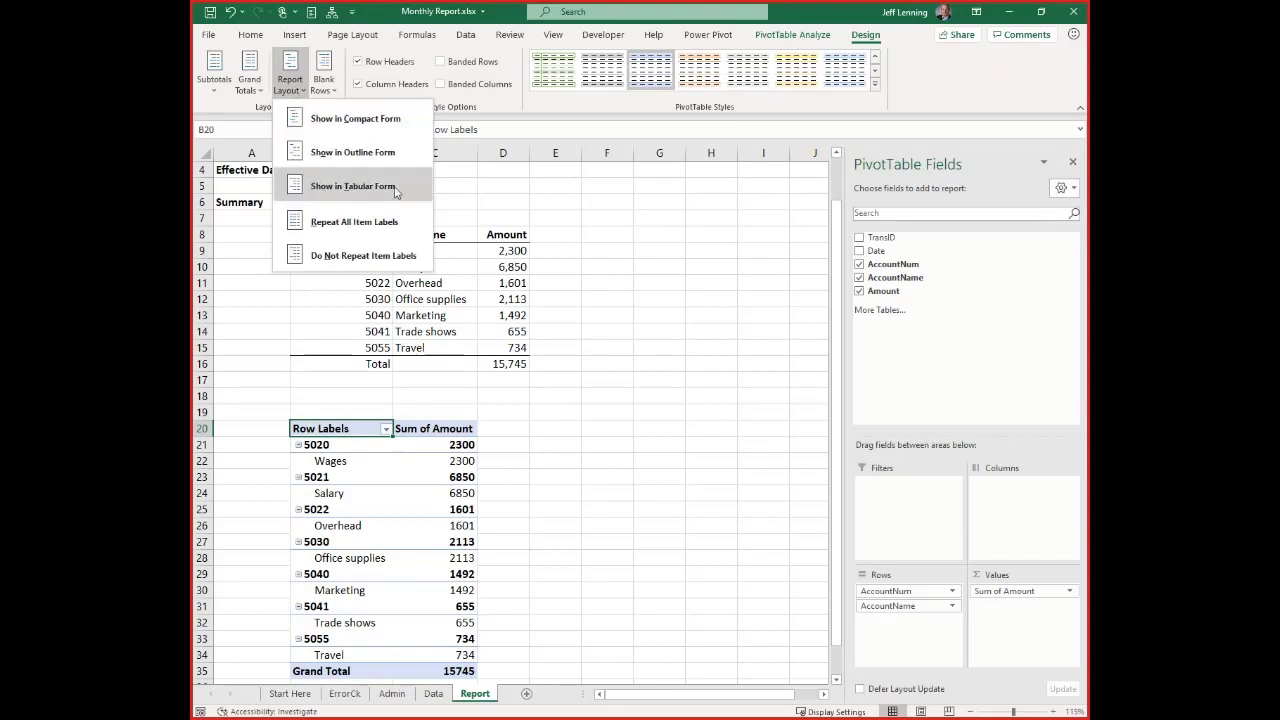
click(353, 186)
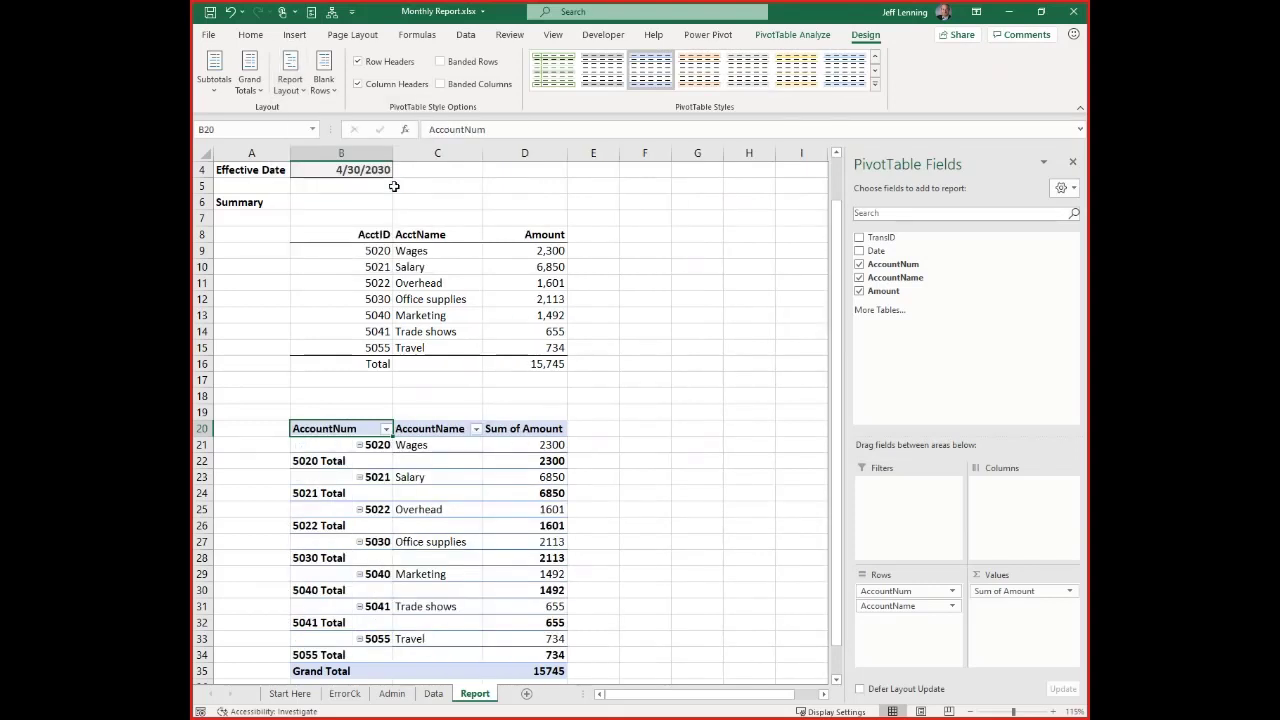
click(213, 90)
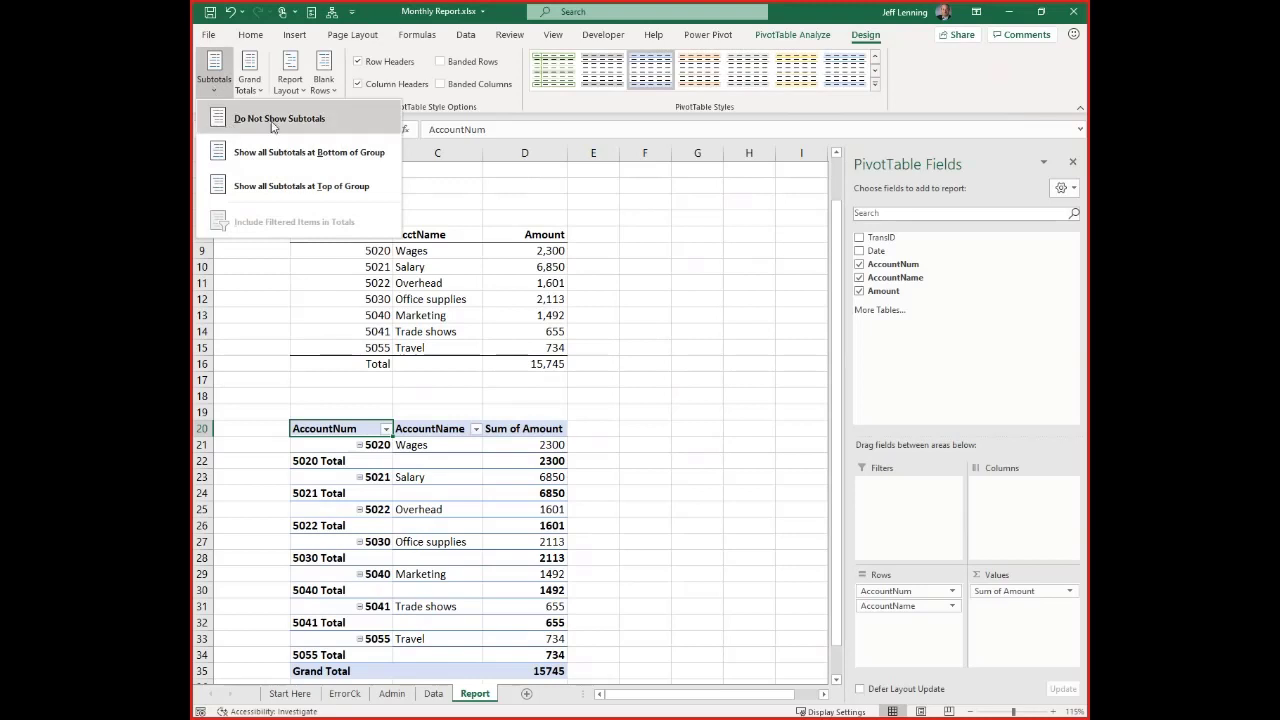
click(336, 132)
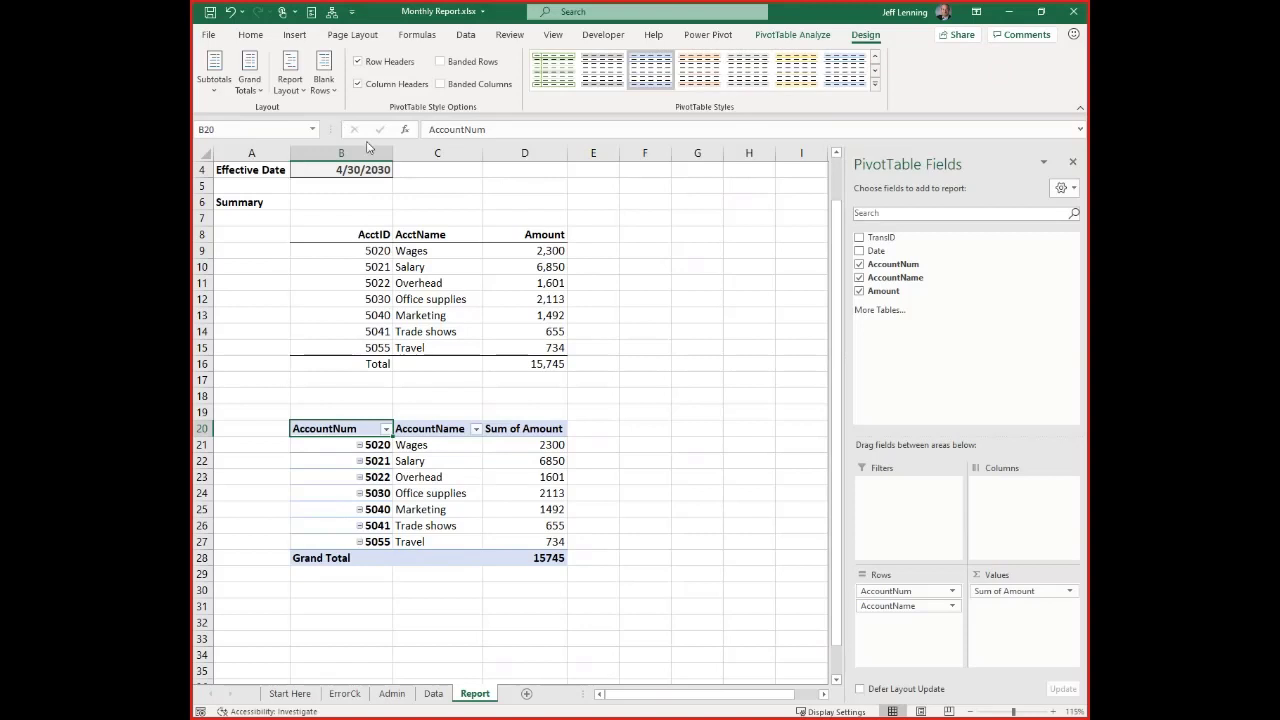
Turn off the PivotTable's Row Headers style option and hide its +/- buttons
click(386, 68)
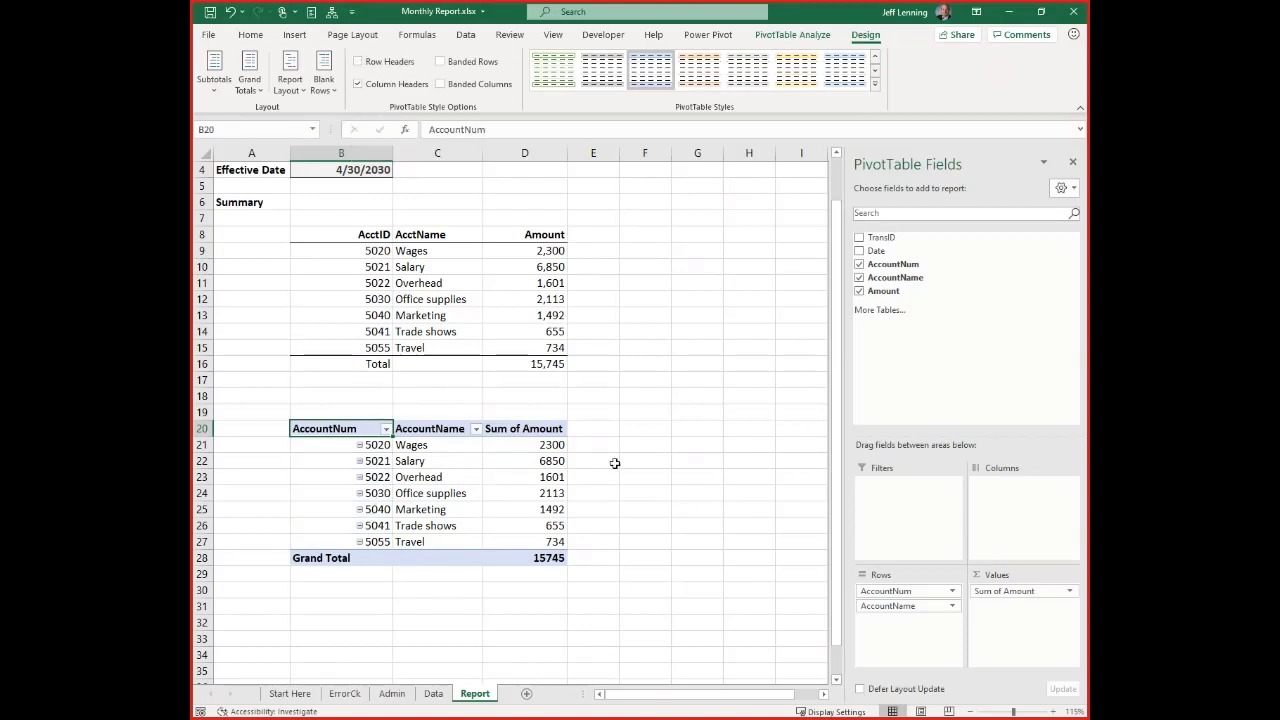
click(792, 38)
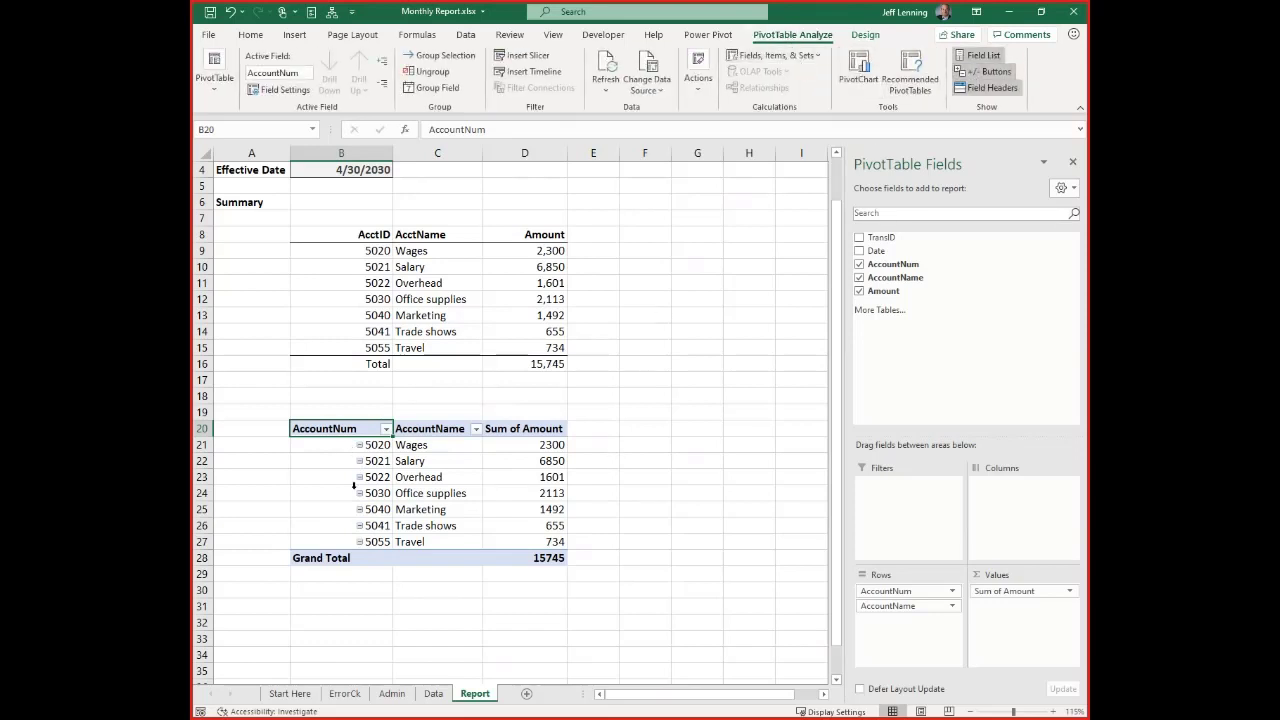
click(967, 75)
click(967, 75)
click(966, 73)
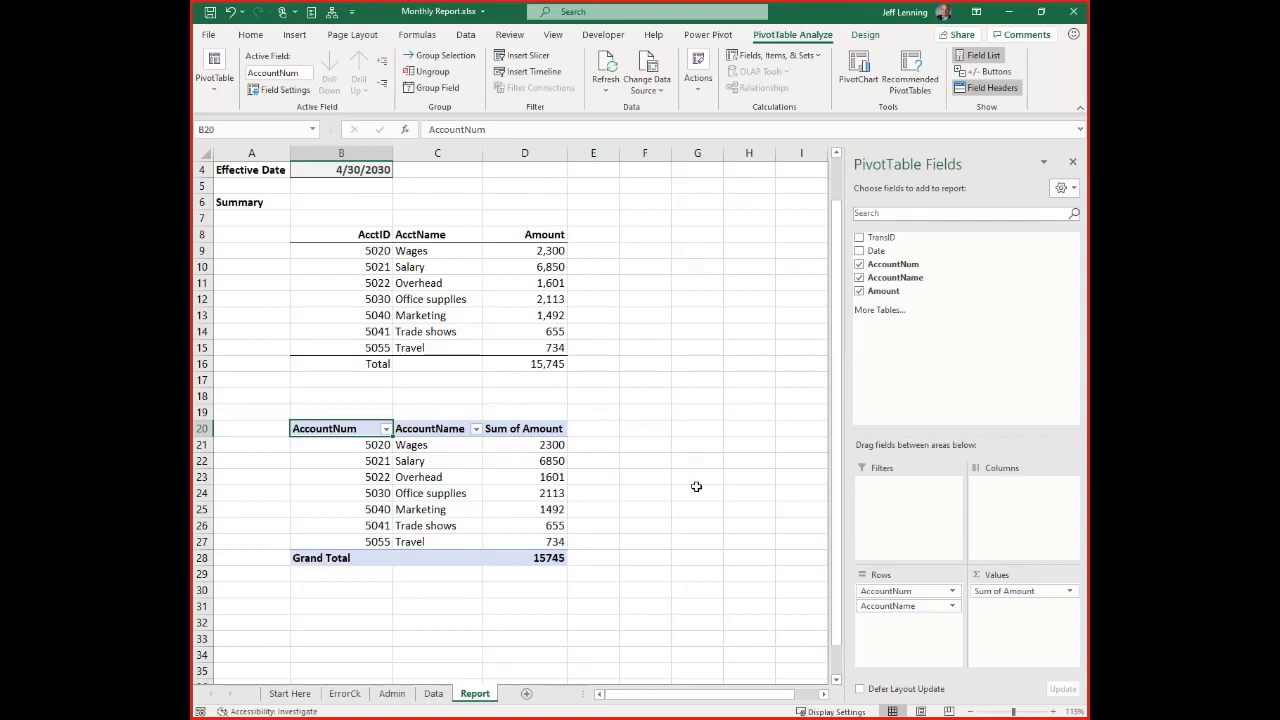
Set the number format of the PivotTable's Sum of Amount values to Number with 0 decimal places and a 1000 separator
right_click(531, 451)
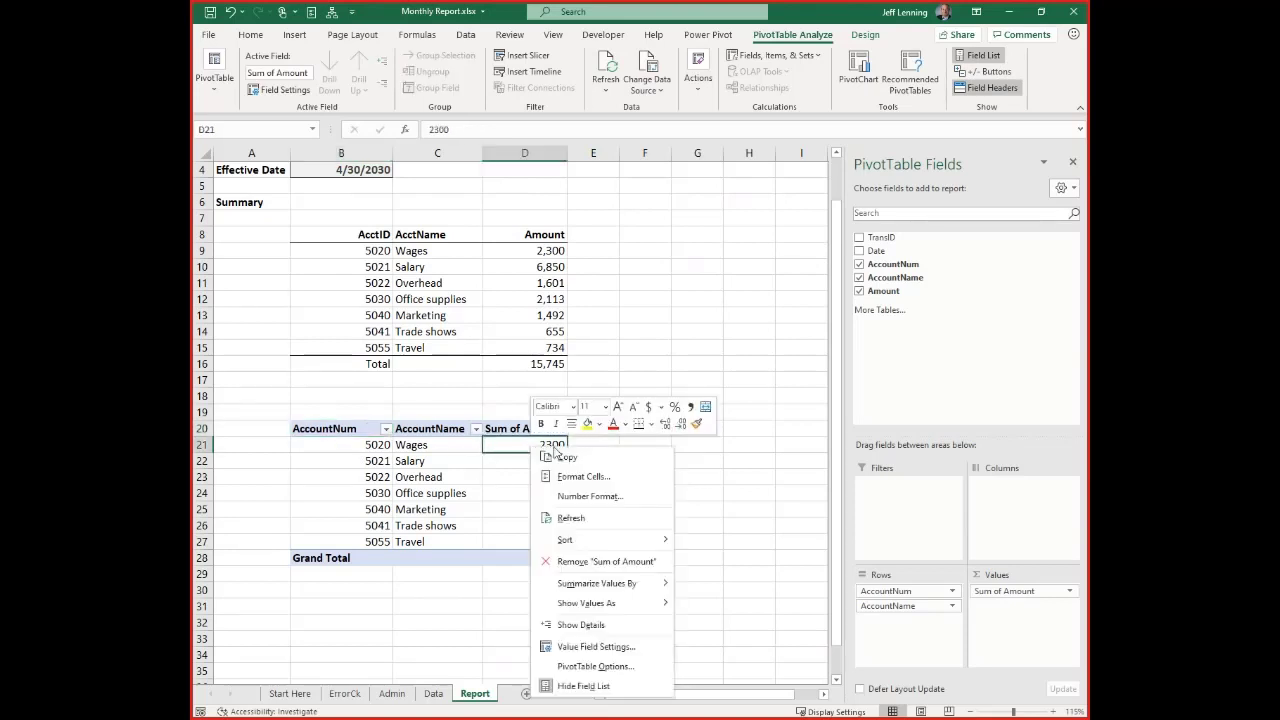
click(588, 496)
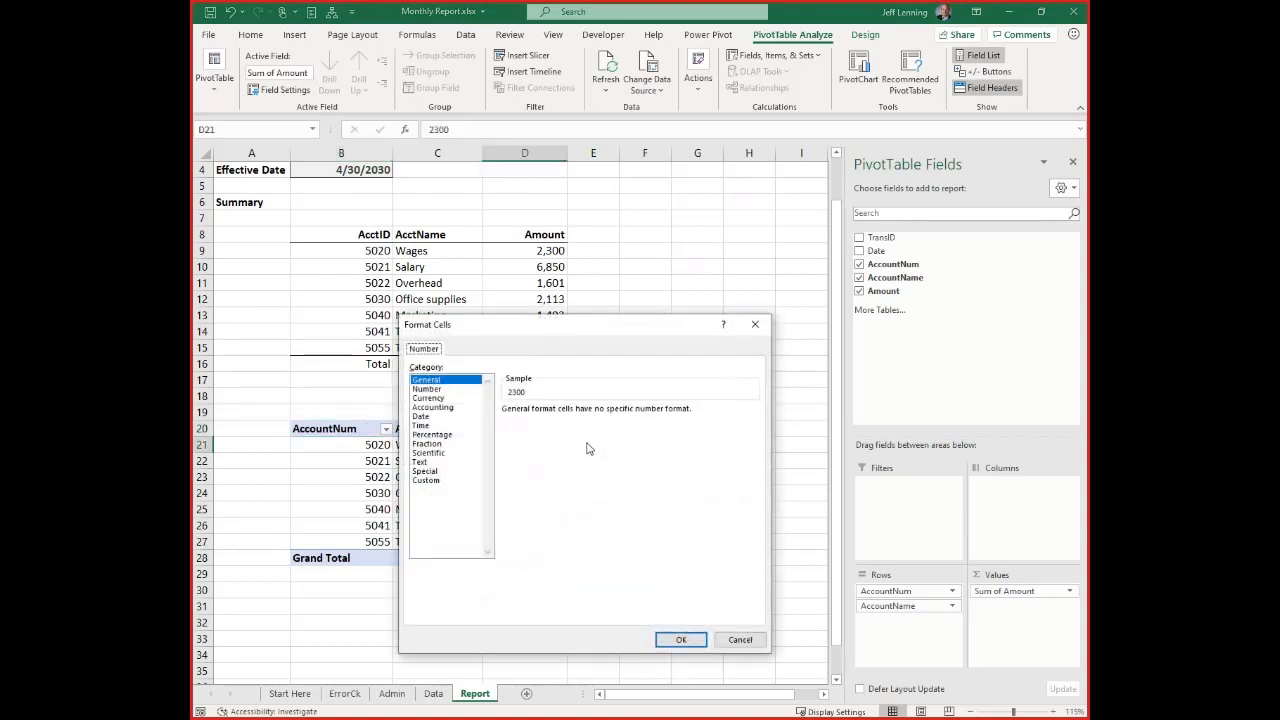
click(445, 389)
click(598, 414)
click(598, 414)
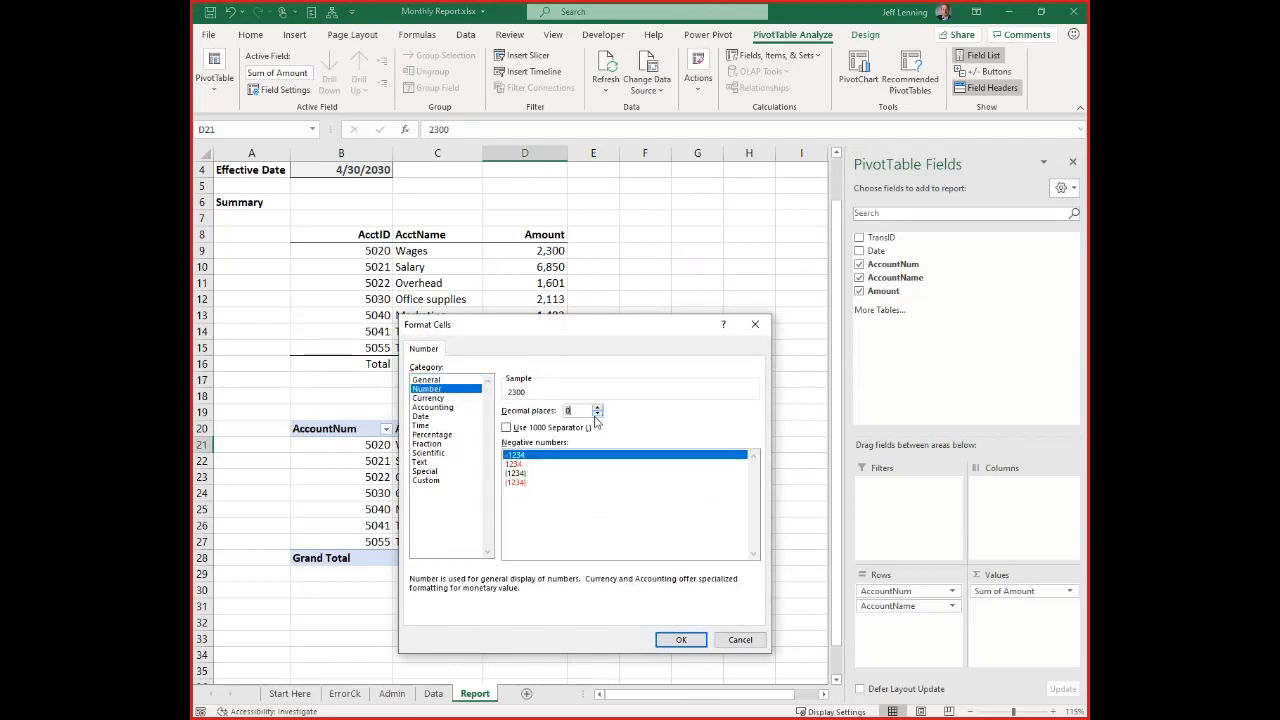
click(585, 428)
click(690, 639)
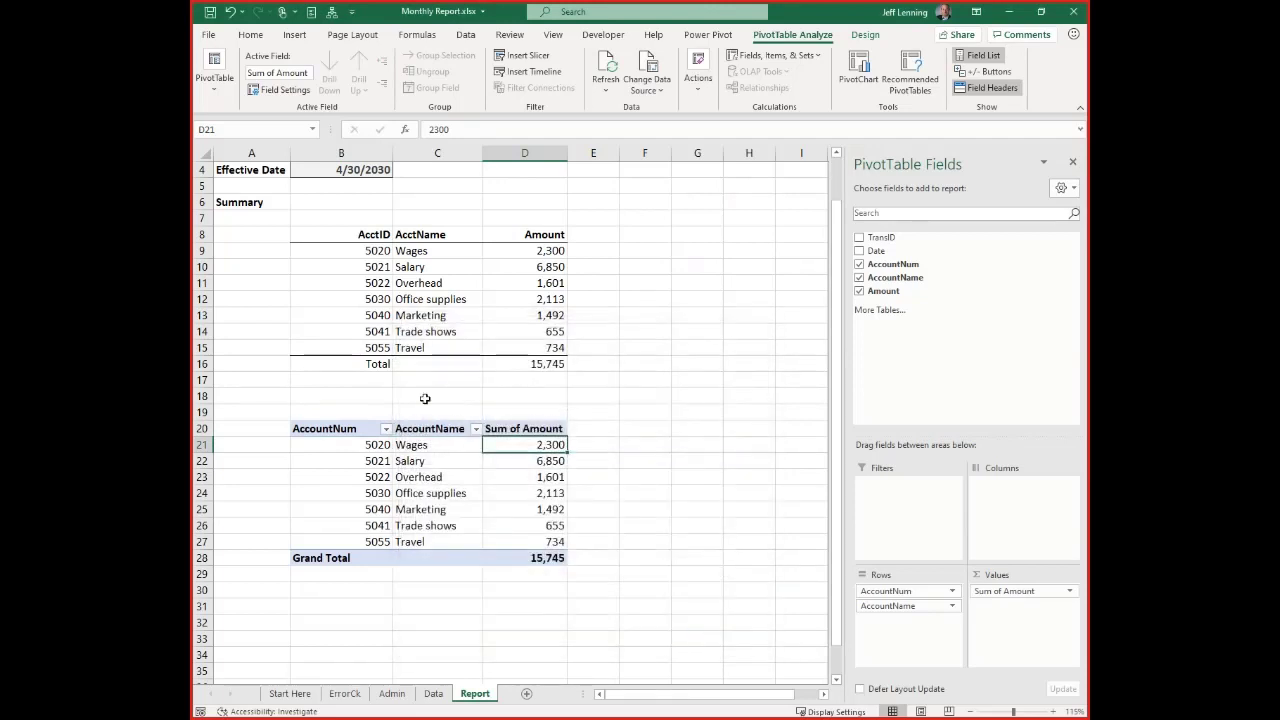
Delete rows 7 to 17 containing the old formula-based summary from the Report sheet
click(632, 484)
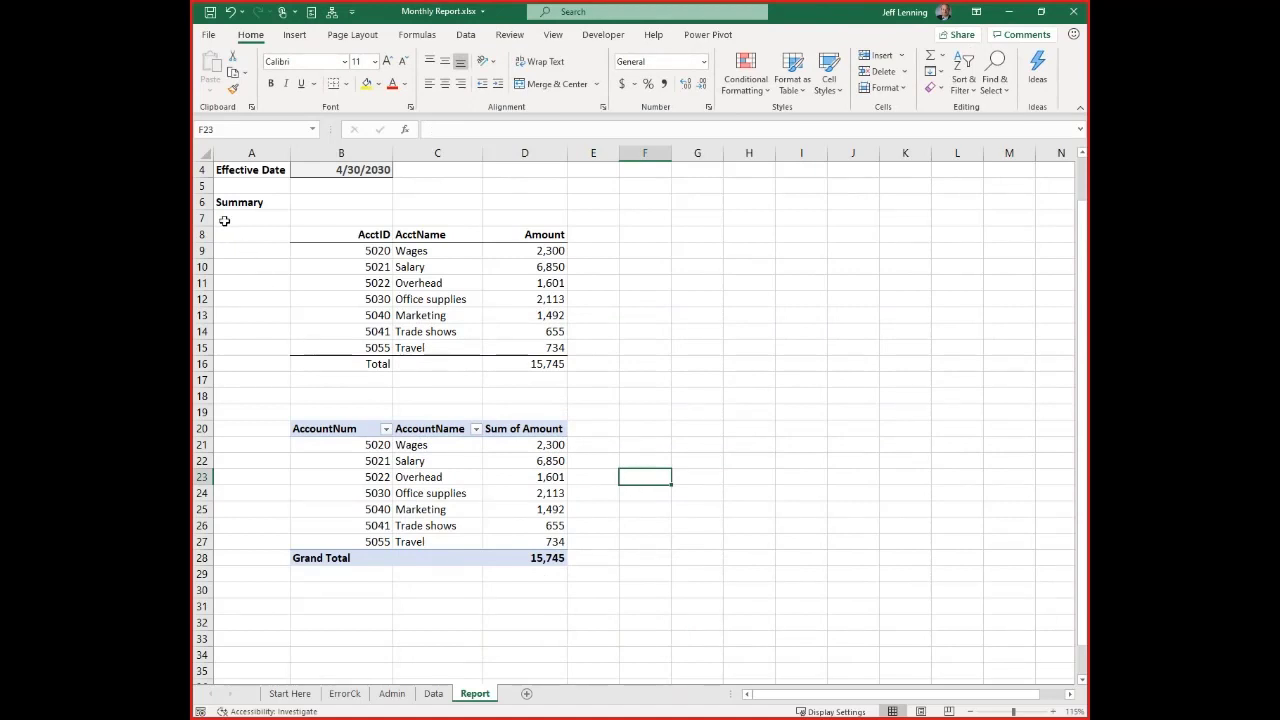
drag(205, 218, 212, 380)
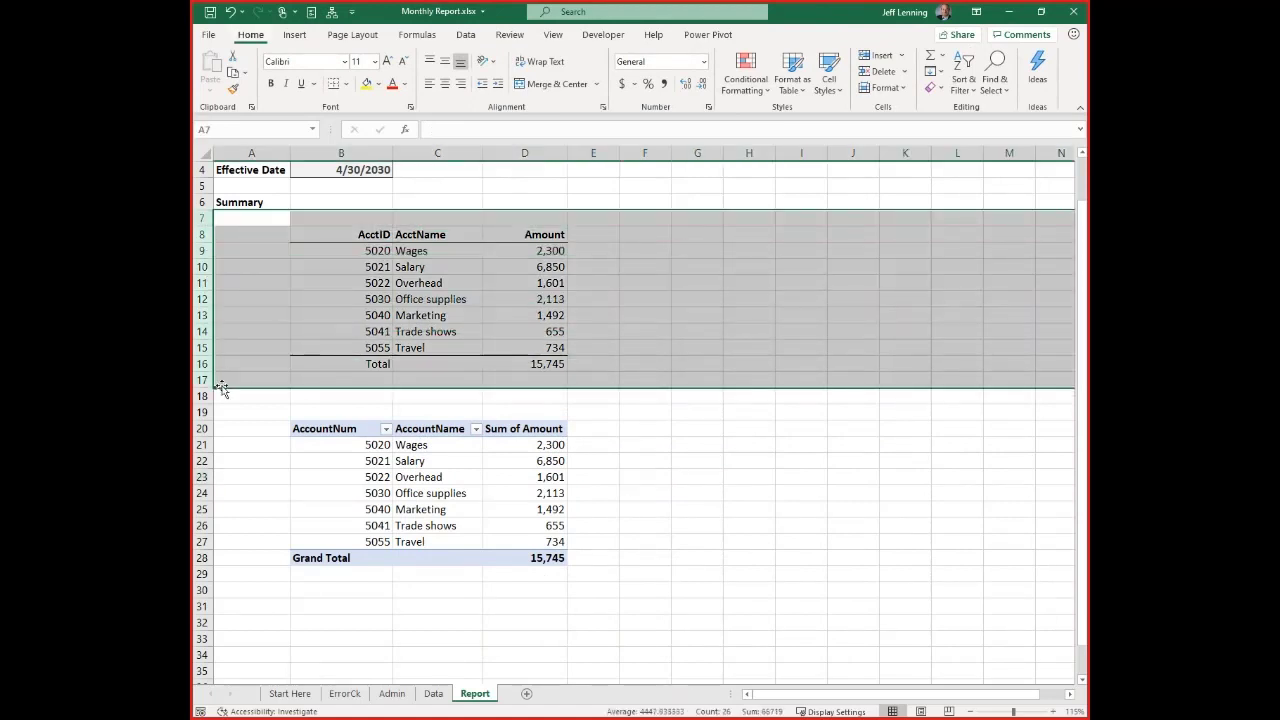
key(ctrl+minus)
click(420, 269)
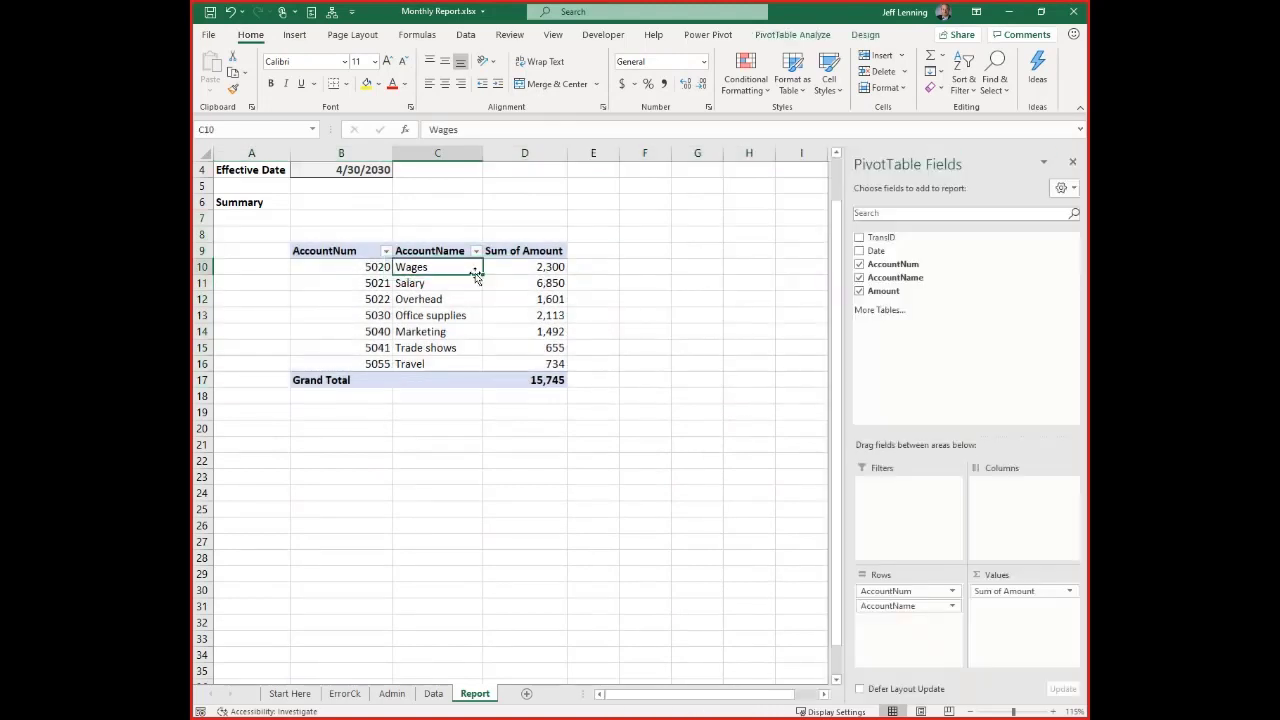
mouse_move(499, 285)
Enter a transaction in row 20 of the Data sheet: TransID 4805, 4/30/2030, account 5060, Internet, amount 1000
click(433, 693)
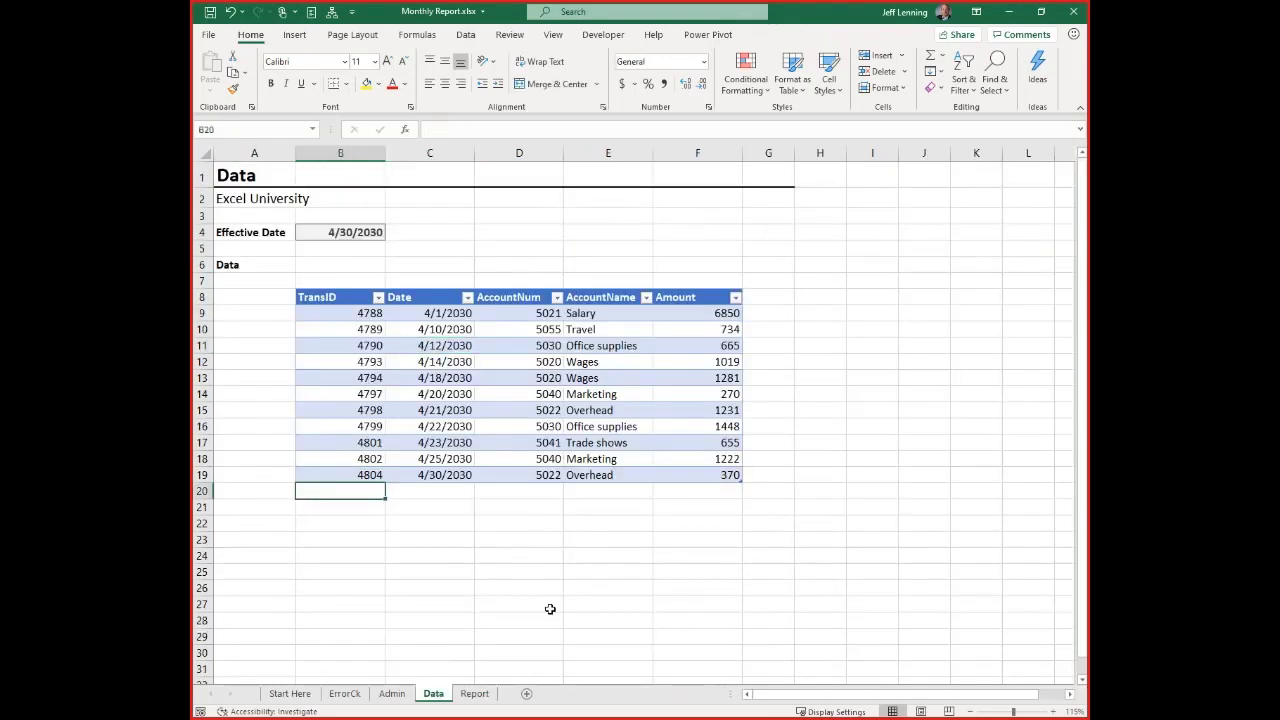
text(4805)
key(Tab)
text(4/30/)
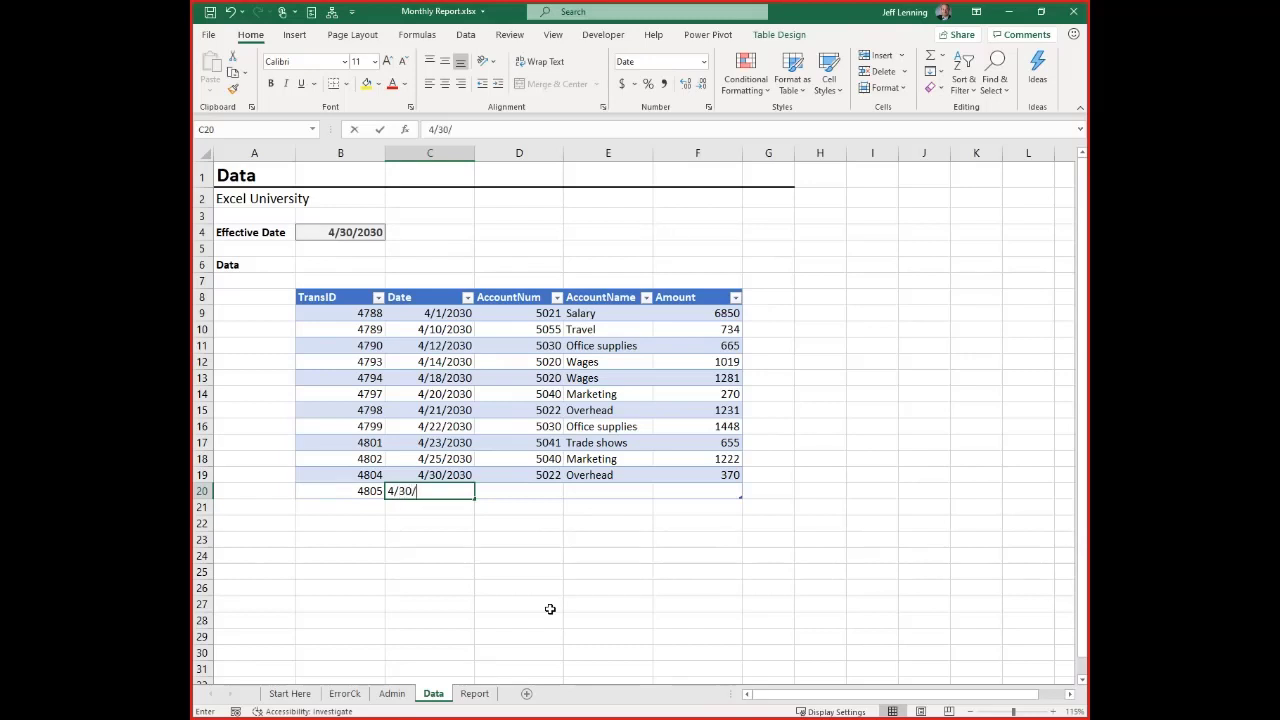
text(2030)
key(Tab)
text(5060)
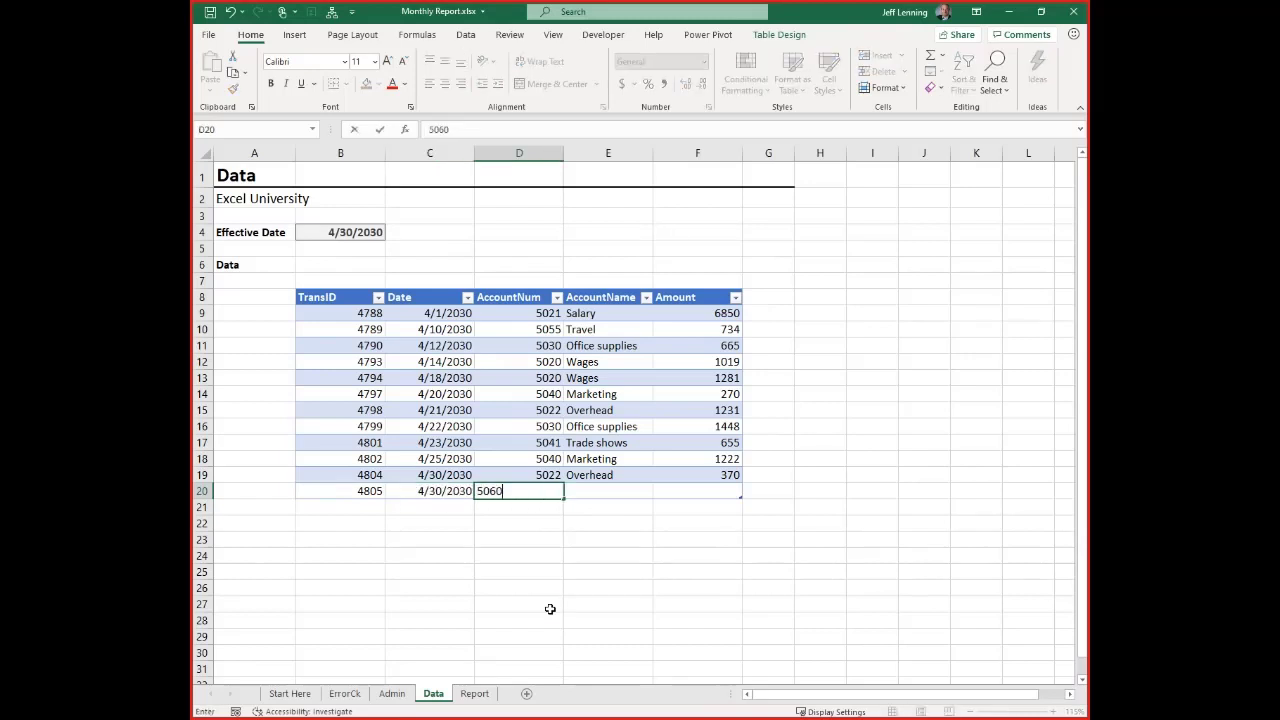
key(Tab)
text(Internet)
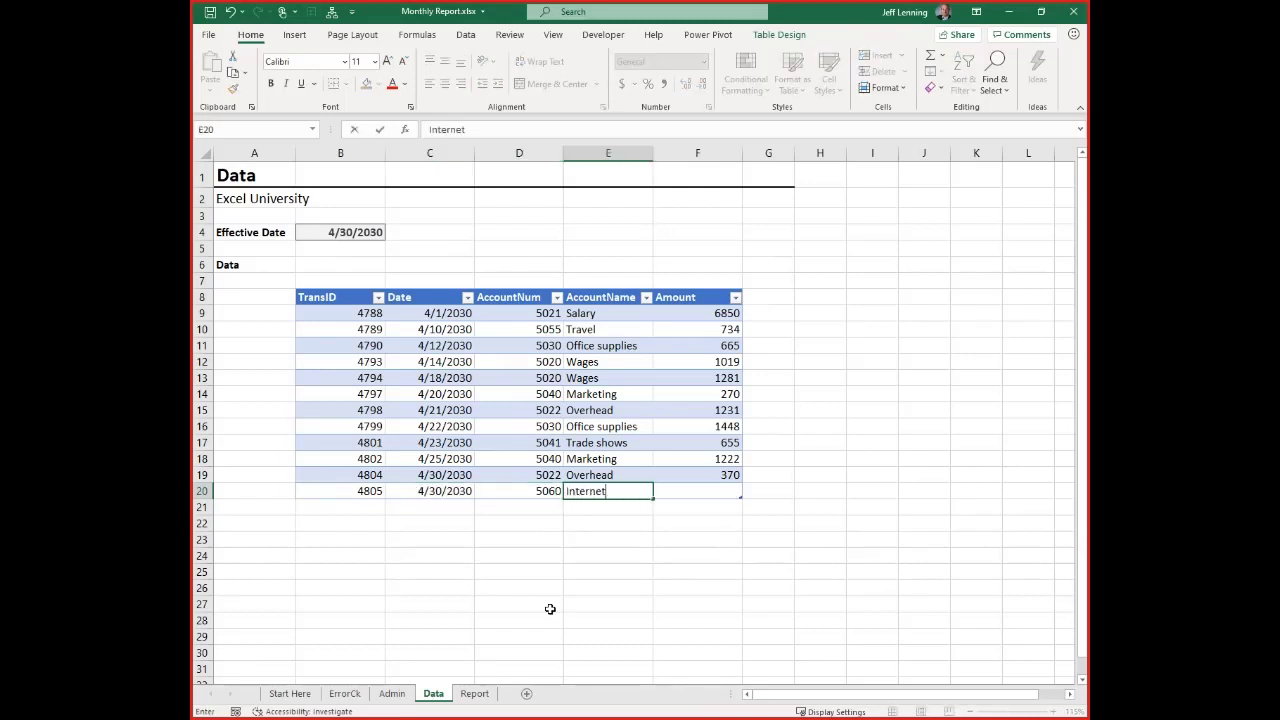
key(Tab)
text(1000)
key(Return)
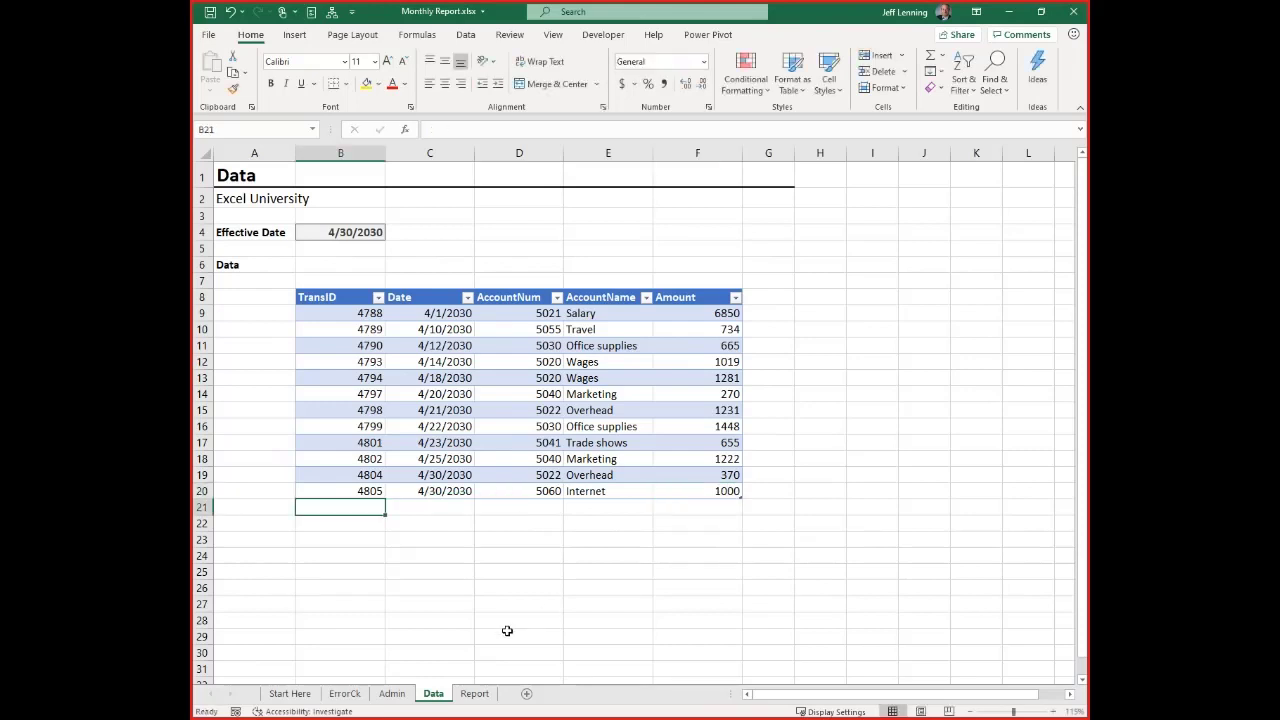
Refresh the PivotTable on the Report sheet so it includes the new Internet account
click(475, 693)
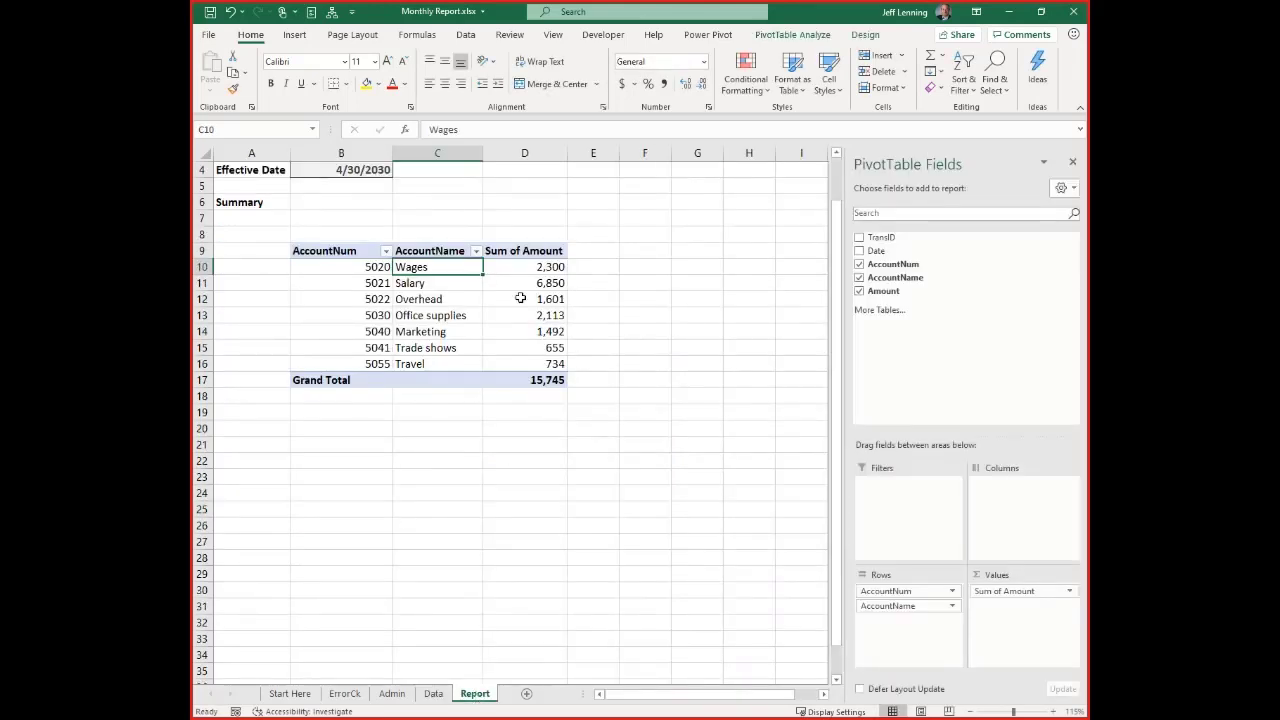
right_click(460, 270)
click(512, 317)
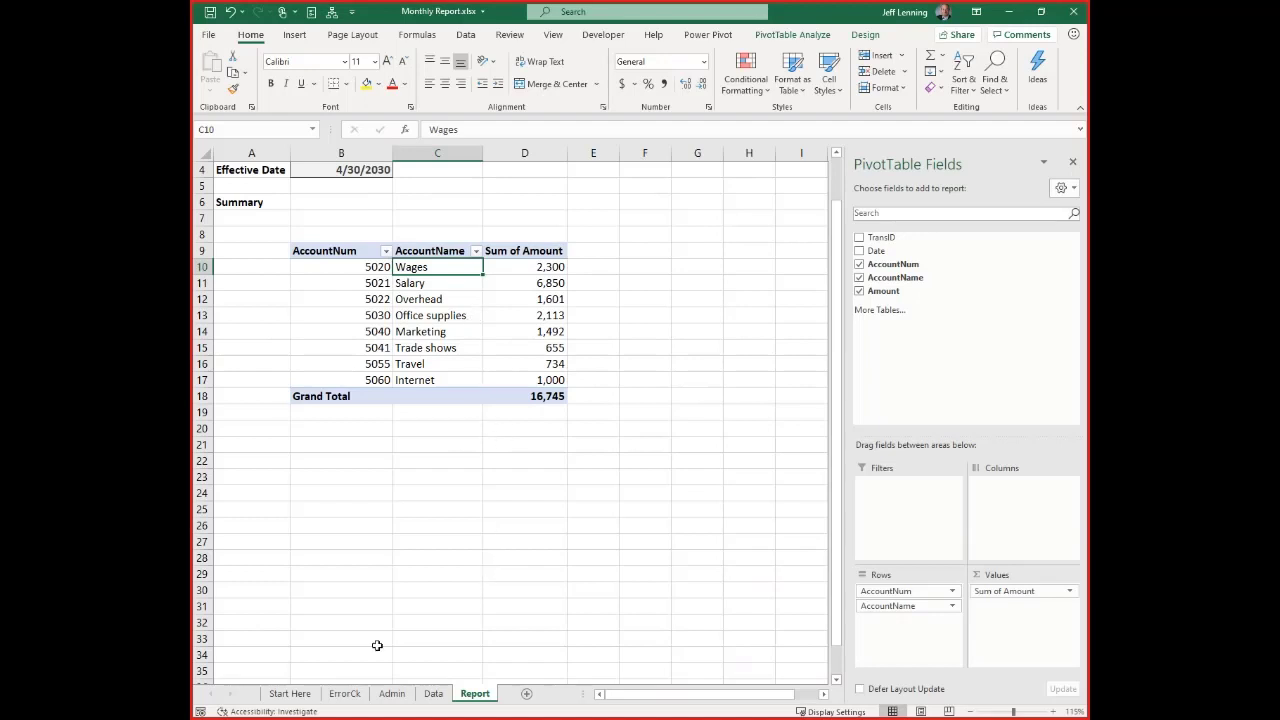
Move the New Accounts instruction entry from B18:D18 on the Start Here sheet to row 12 of the Admin sheet's Changelog
click(289, 693)
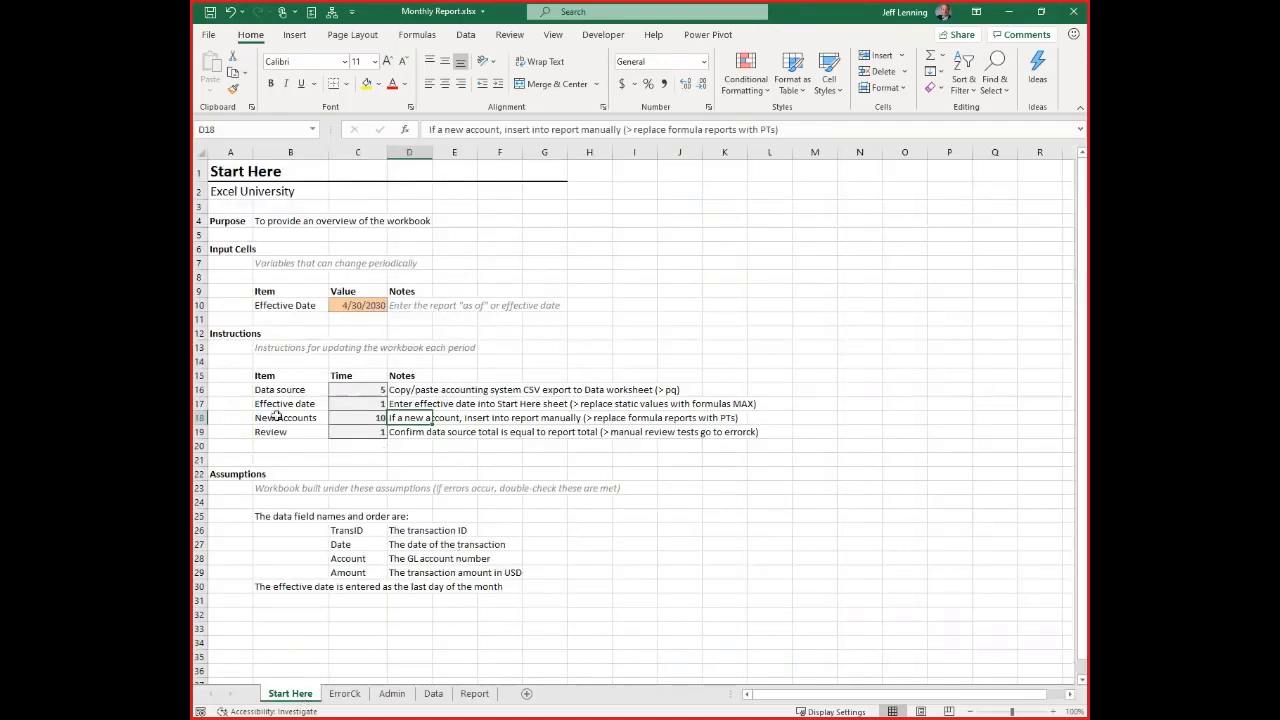
drag(277, 417, 405, 417)
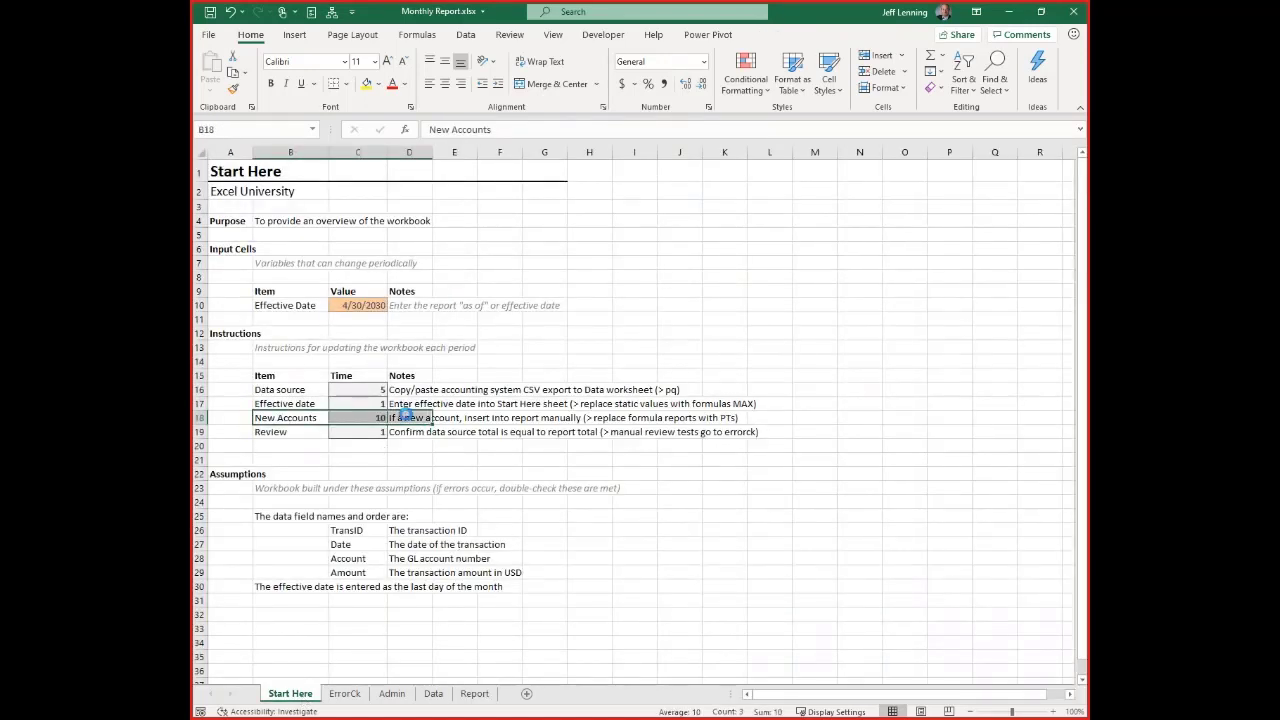
key(ctrl+c)
click(392, 693)
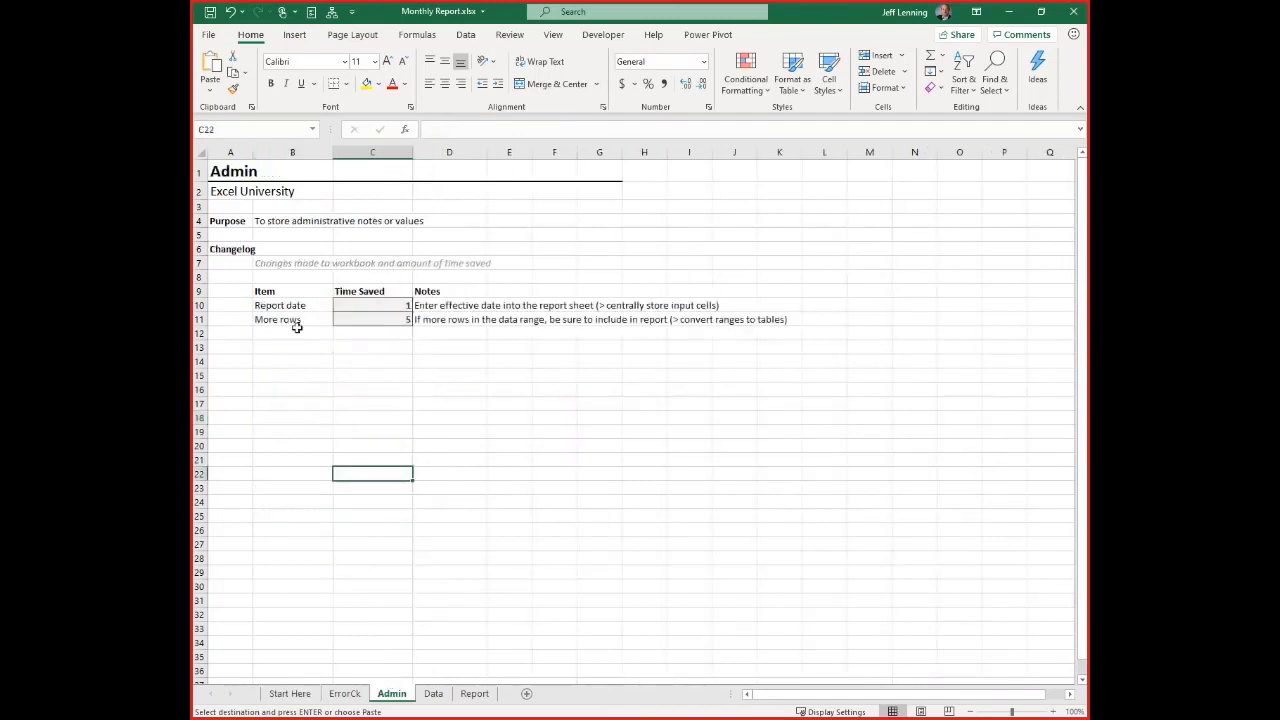
click(295, 331)
key(Return)
click(351, 474)
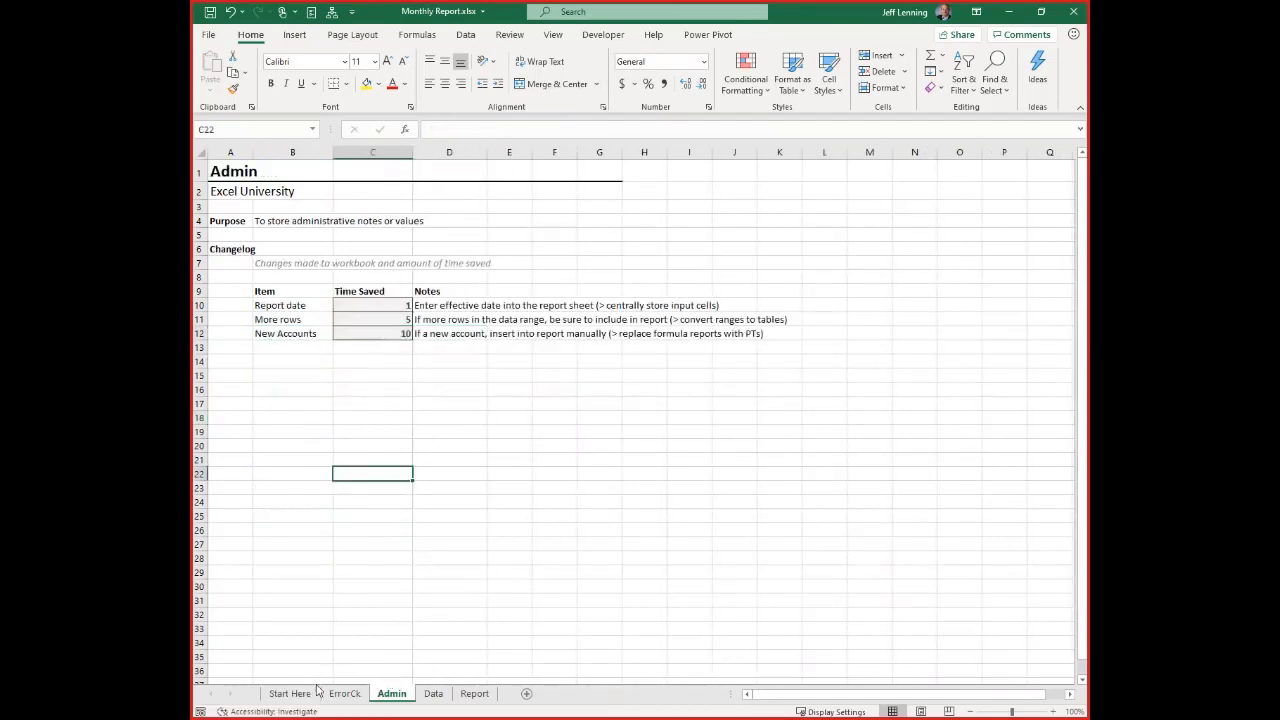
Delete the emptied row 18 from the Instructions section of the Start Here sheet
click(290, 693)
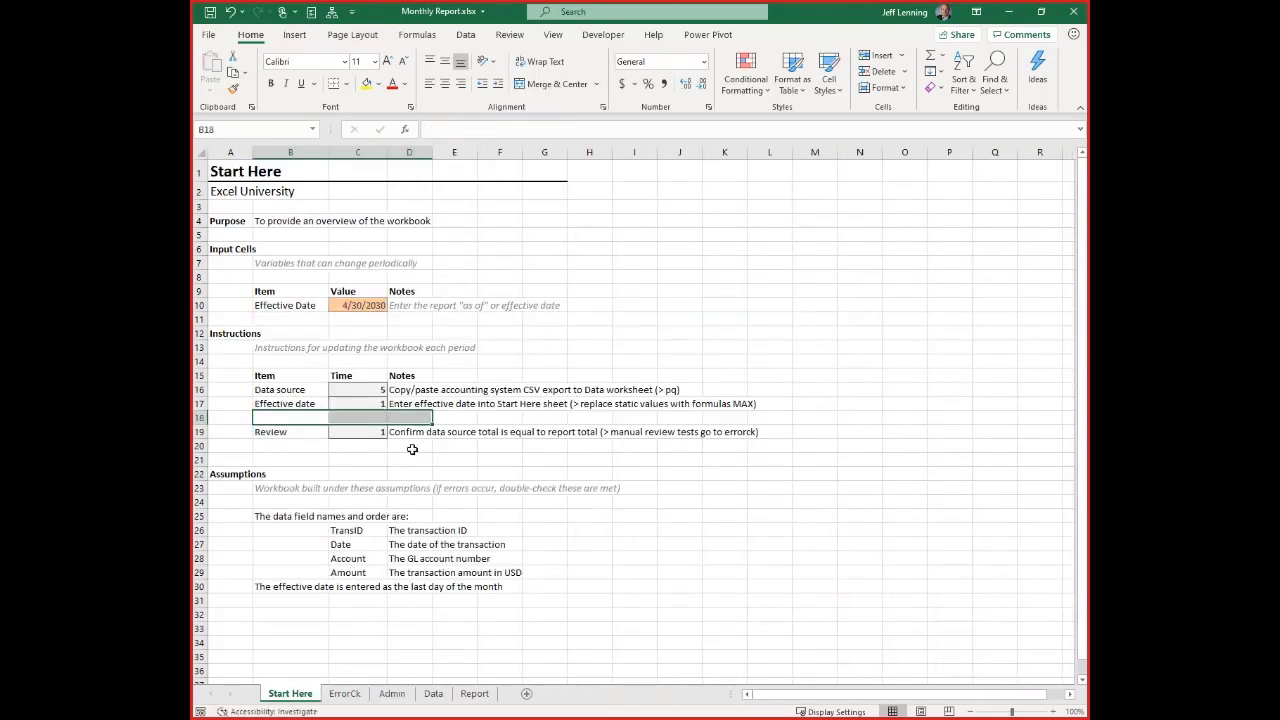
click(205, 418)
key(ctrl+minus)
click(469, 443)
Examine the Data source and Review instructions on the Start Here sheet and the layout of the test block on the ErrorCk sheet
click(403, 392)
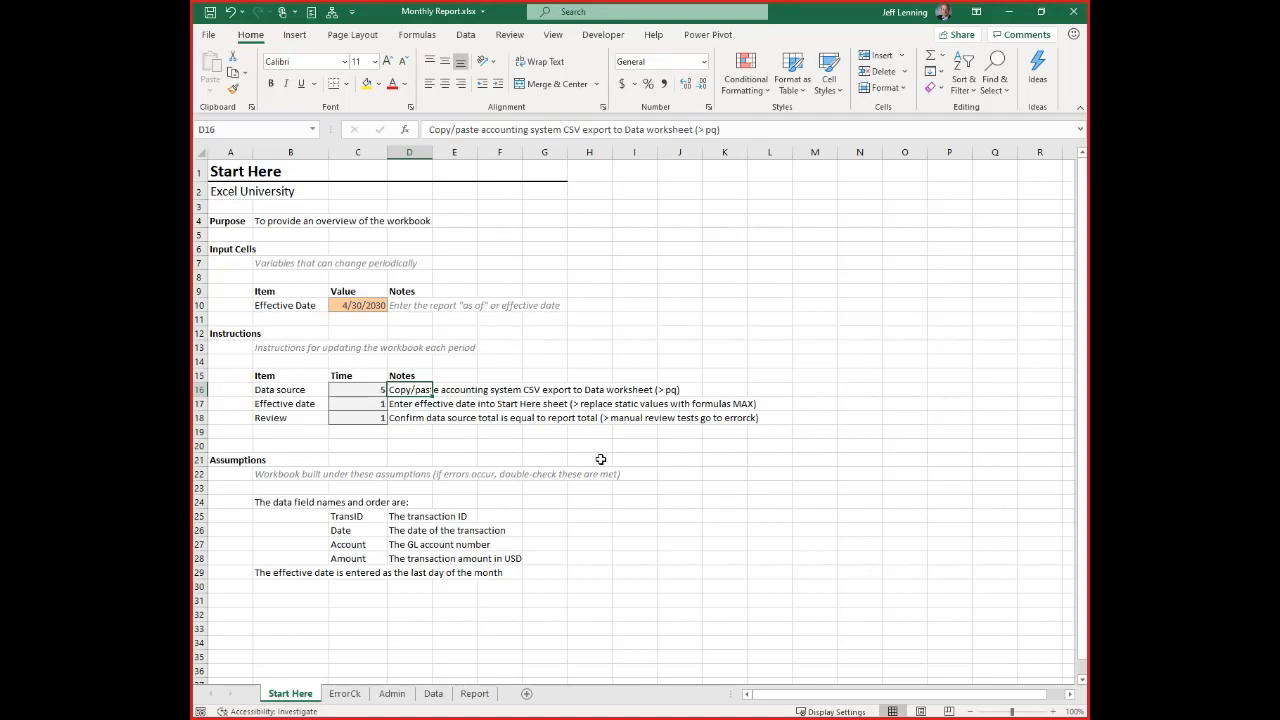
click(288, 418)
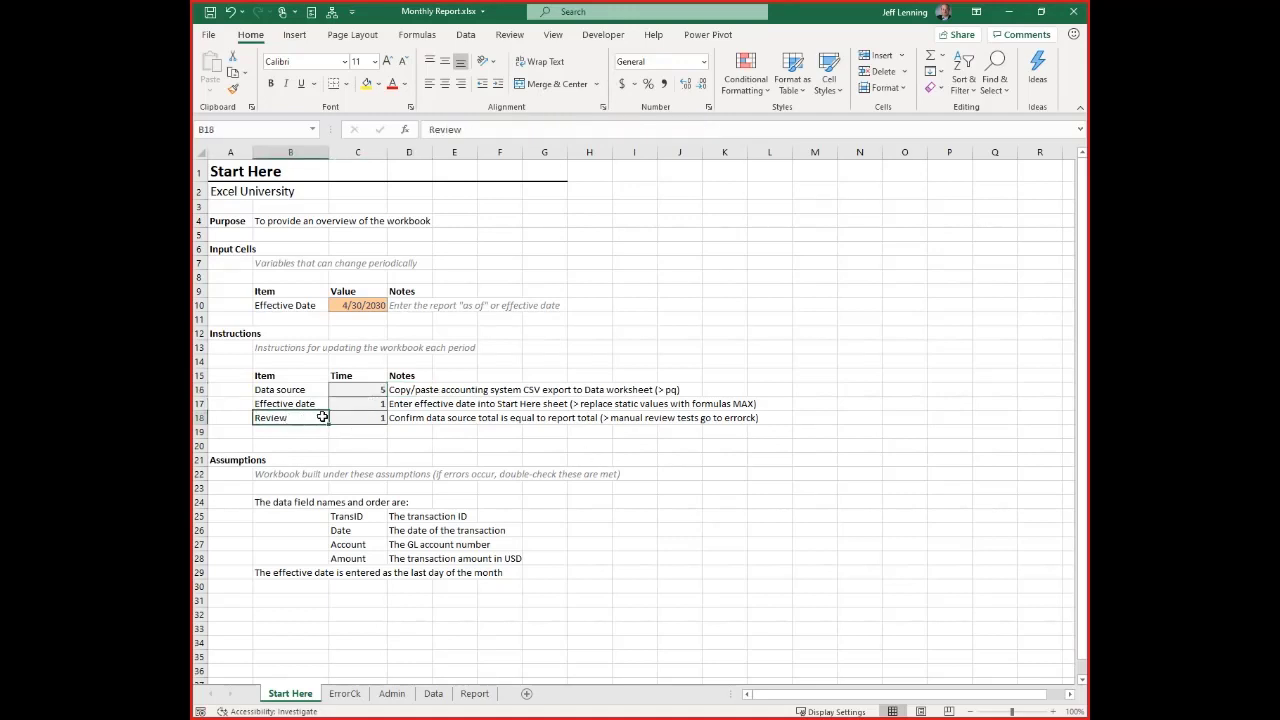
drag(288, 418, 760, 417)
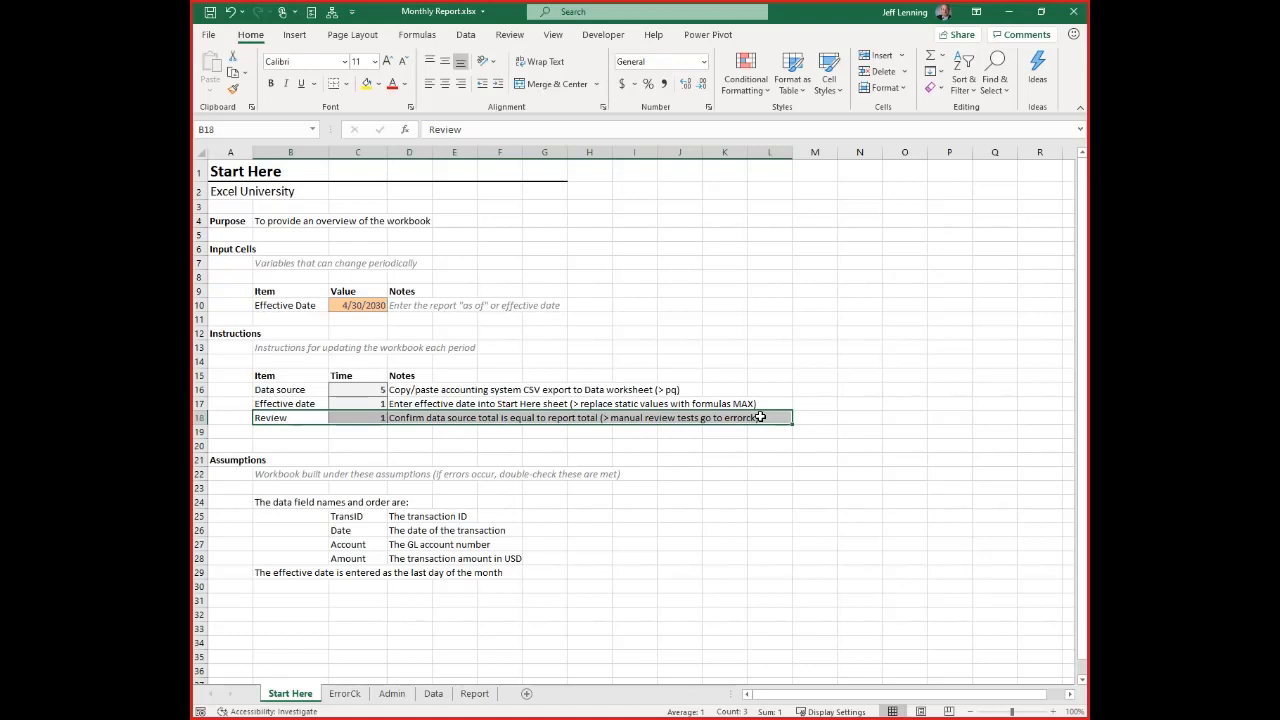
click(344, 693)
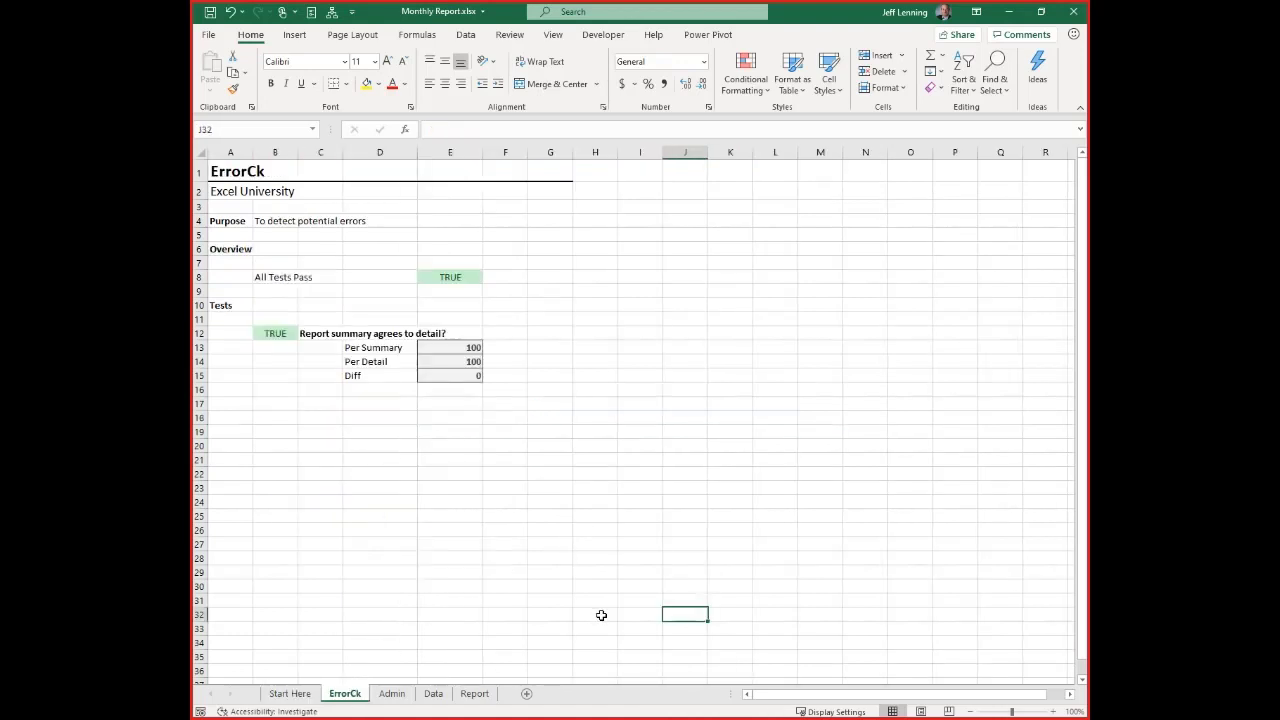
scroll(588, 581, up, 2)
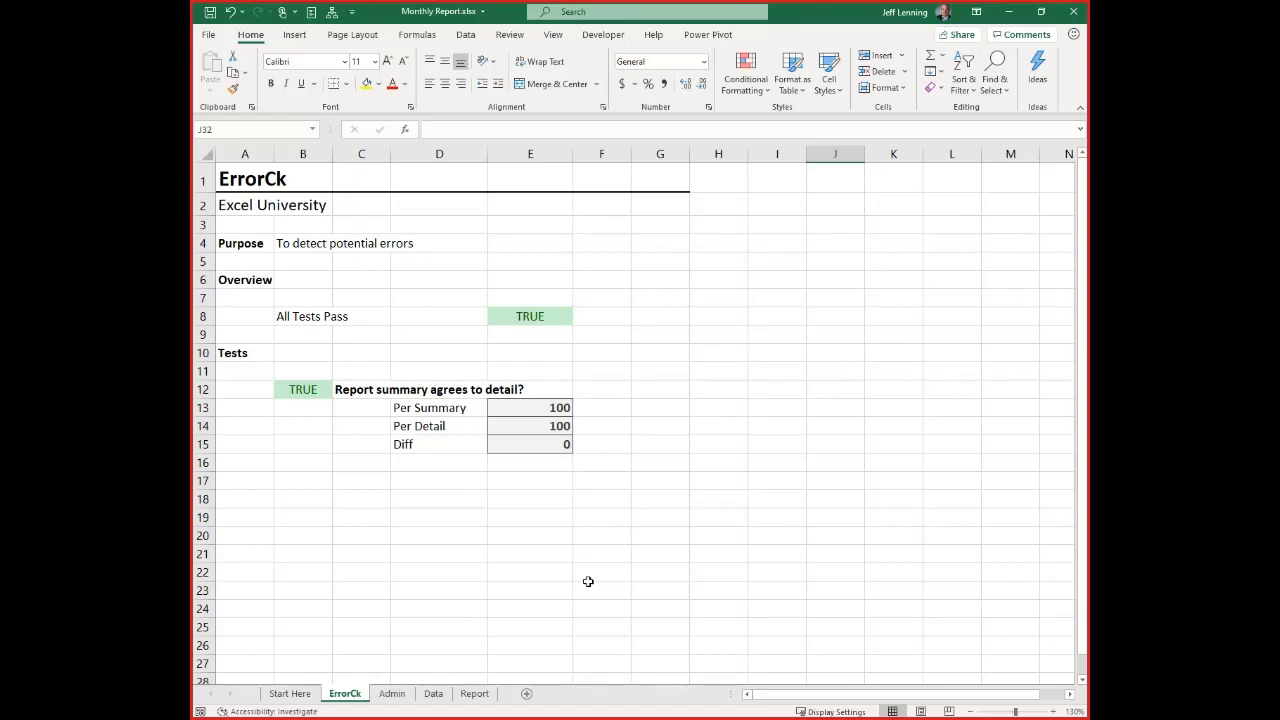
click(352, 390)
drag(352, 390, 554, 389)
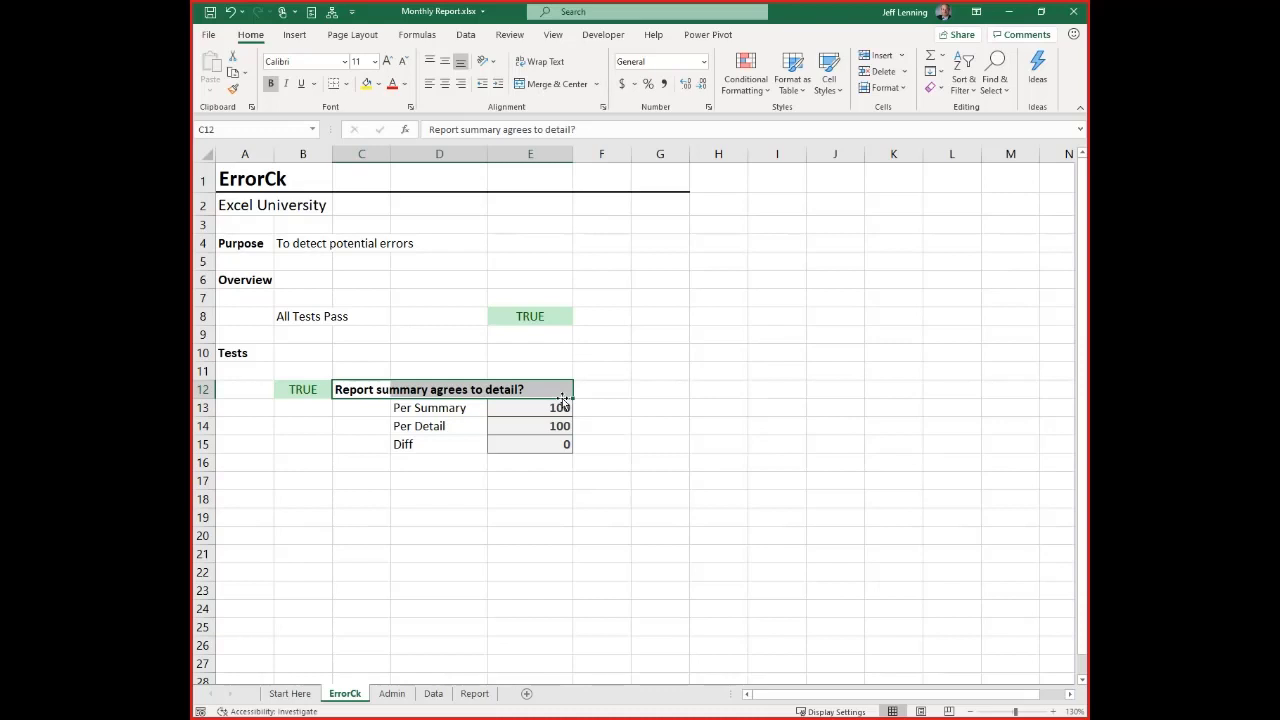
drag(306, 391, 530, 443)
drag(323, 480, 522, 535)
drag(326, 574, 499, 622)
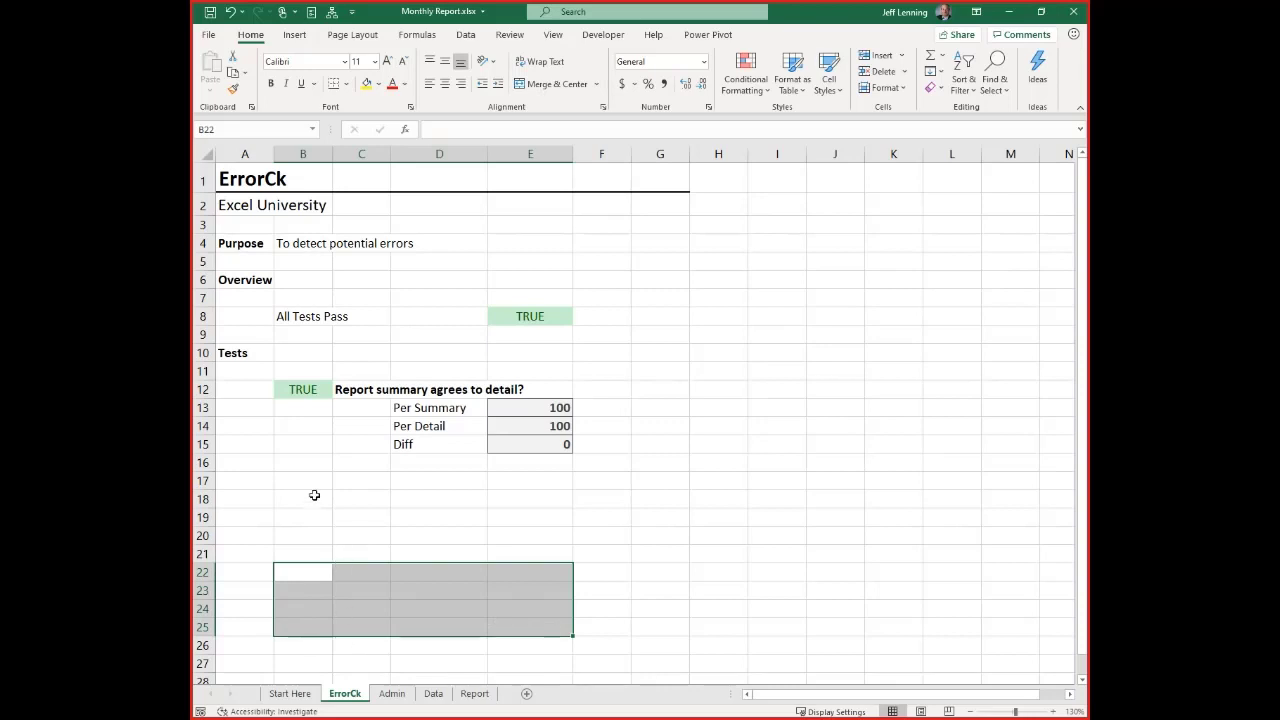
Inspect the formulas behind the All Tests Pass result in E8 and the test result in B12
click(517, 317)
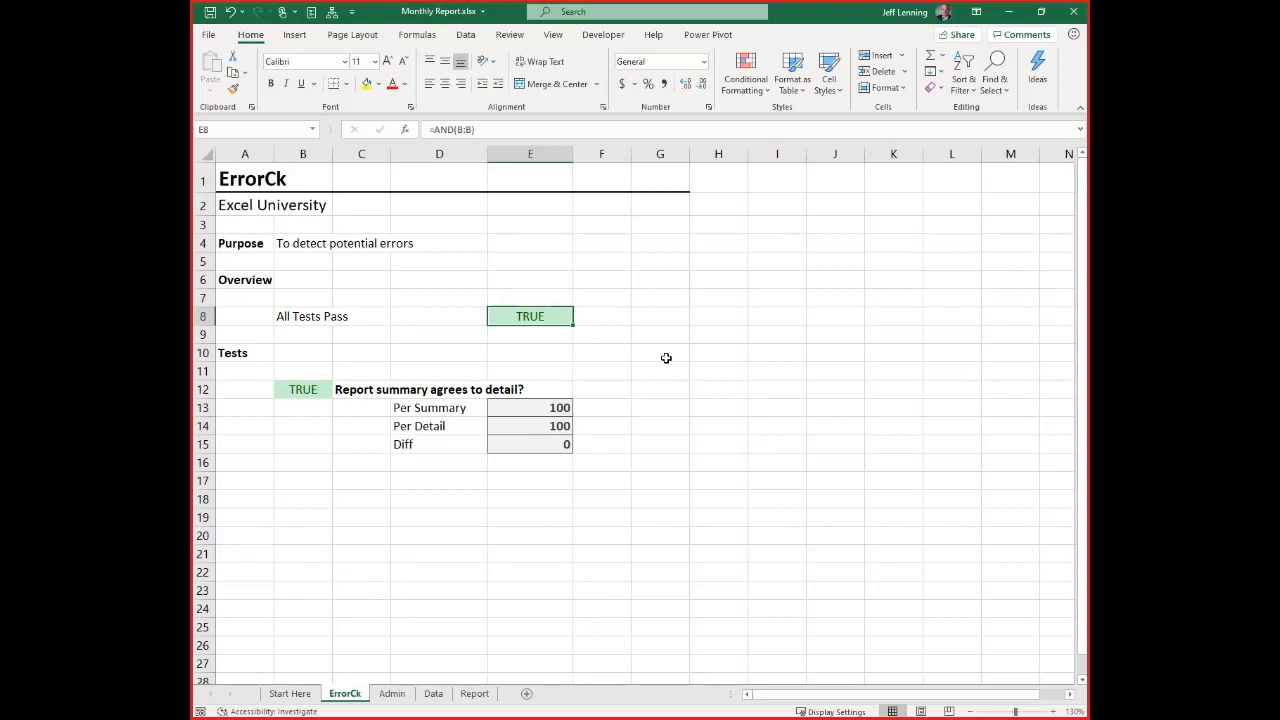
click(297, 389)
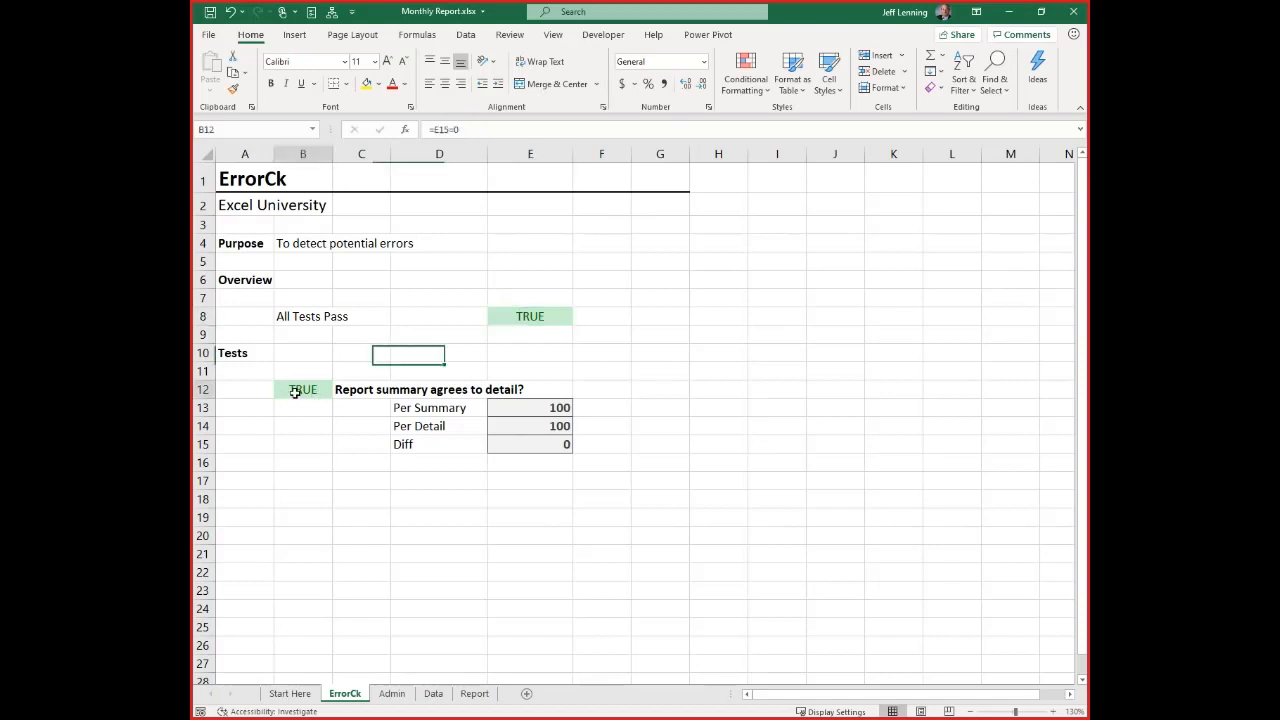
click(515, 316)
Try the error check by overwriting the Diff formula in E15 with 1, and undo the entry
click(530, 444)
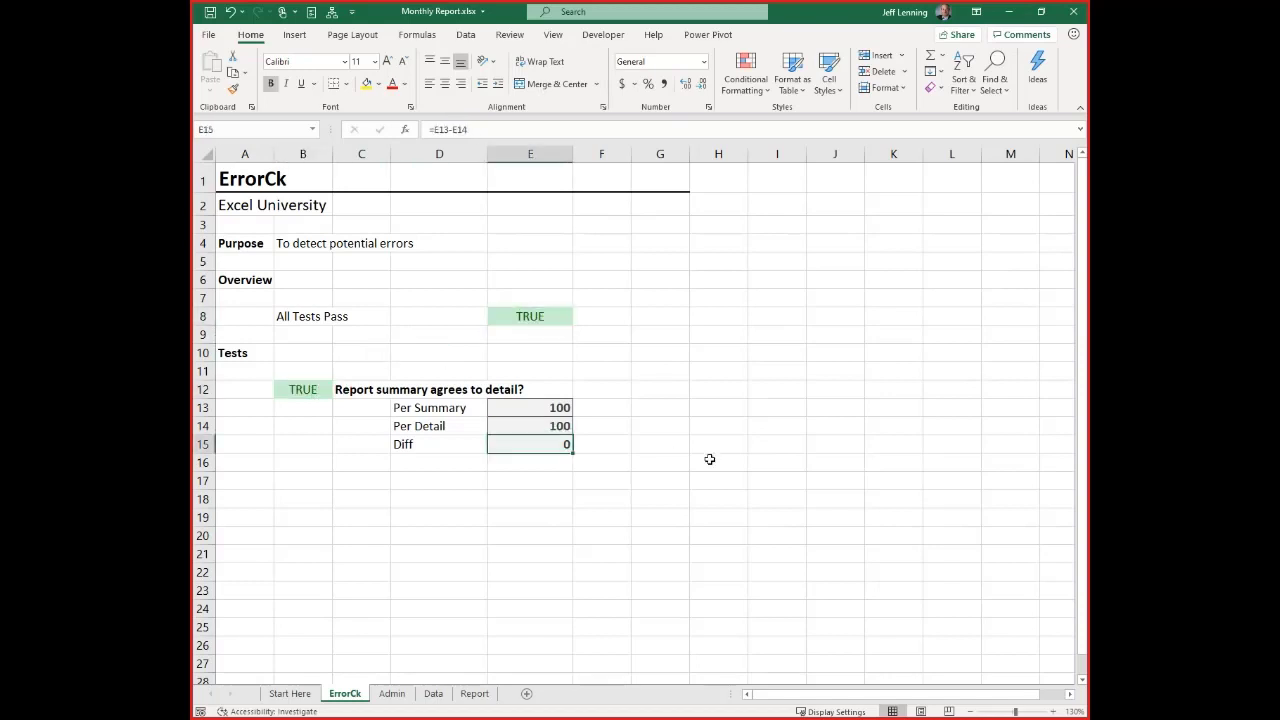
text(1)
key(Return)
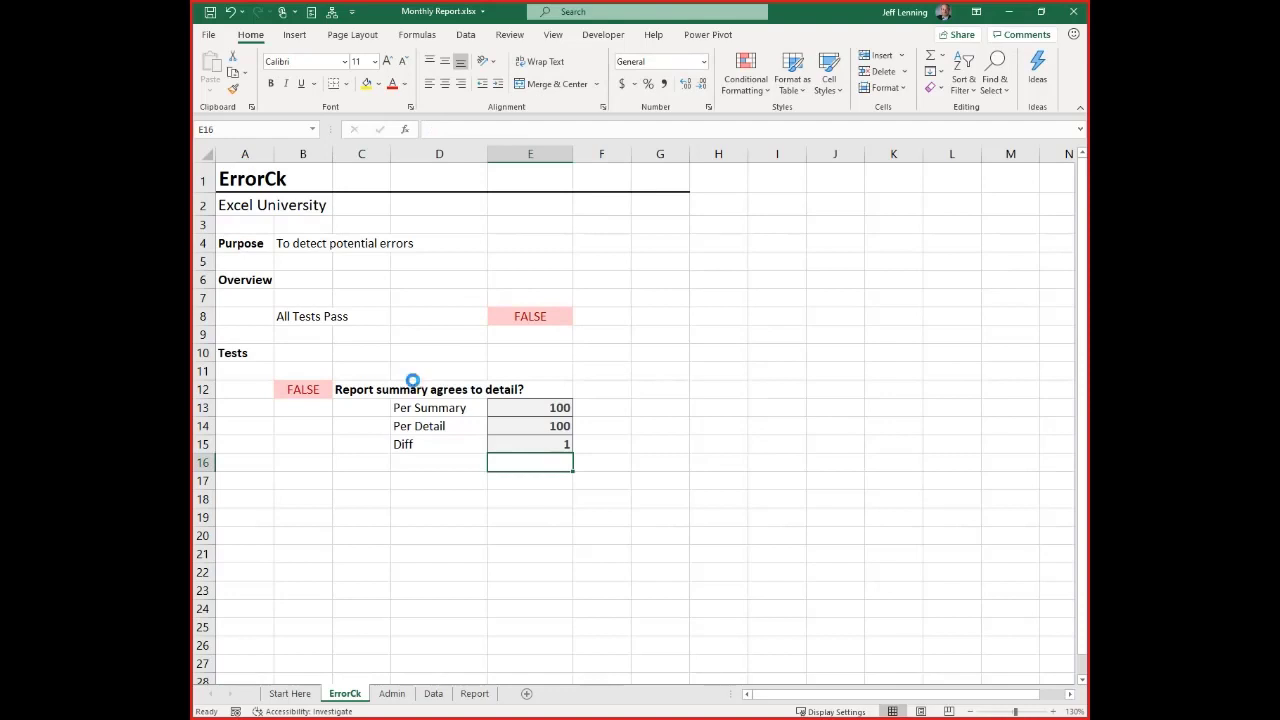
key(ctrl+z)
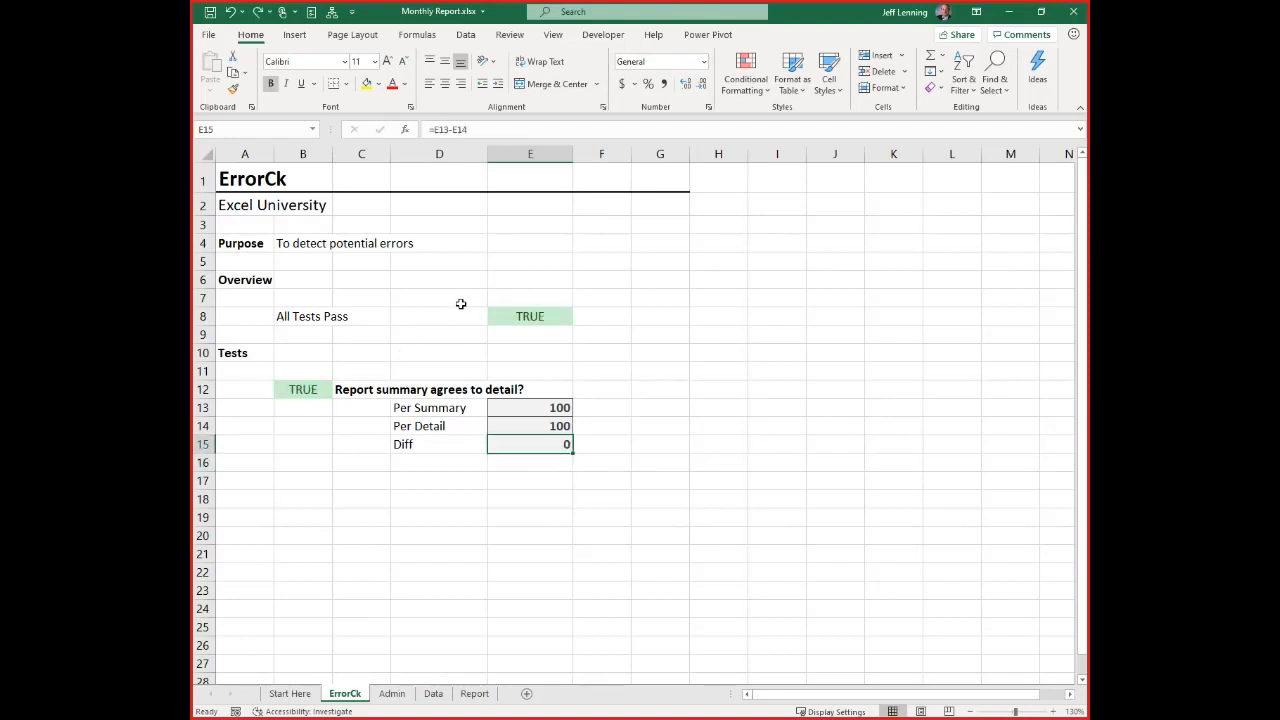
Look over the conditional formatting options and the Per Summary, Per Detail and Diff cells of the report test
click(746, 84)
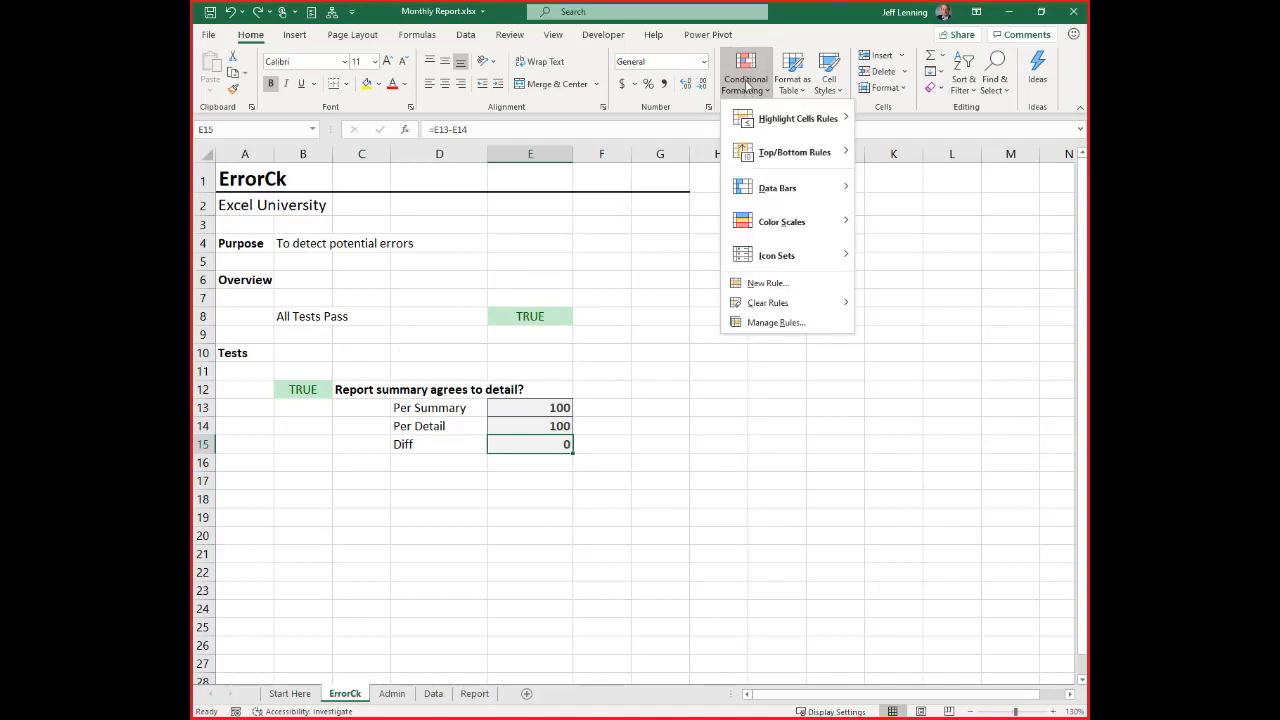
click(746, 86)
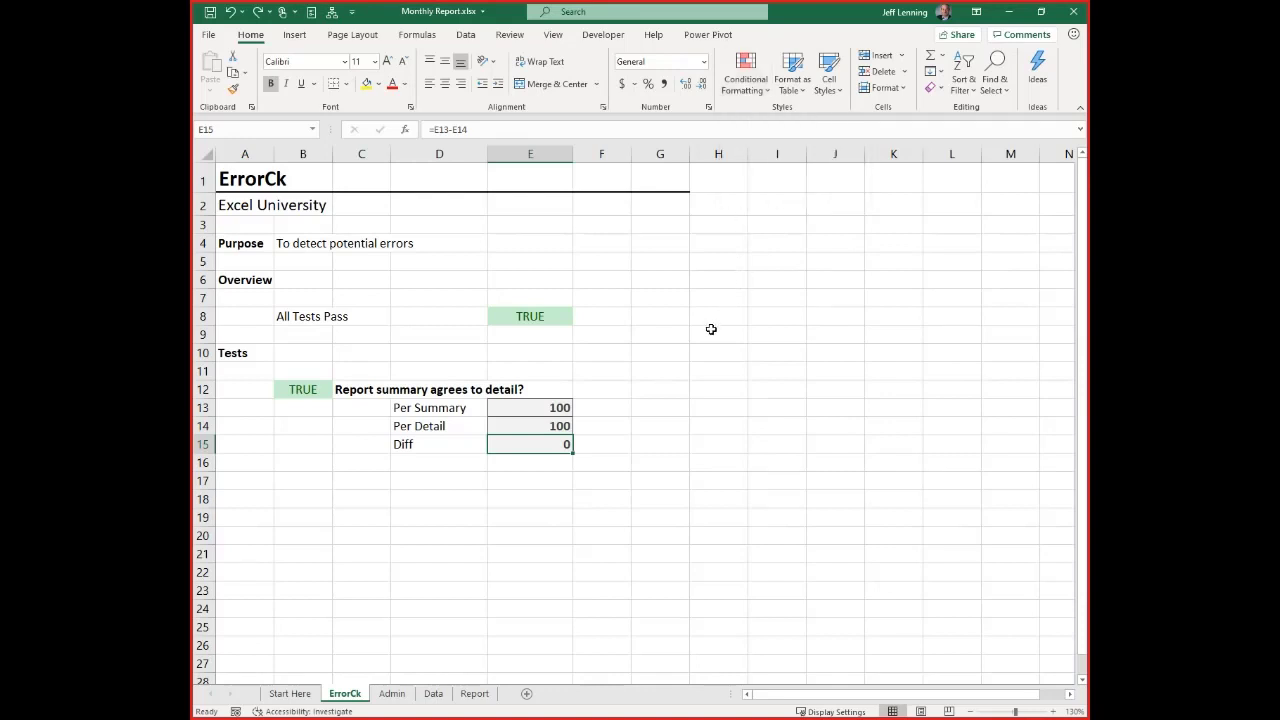
click(355, 389)
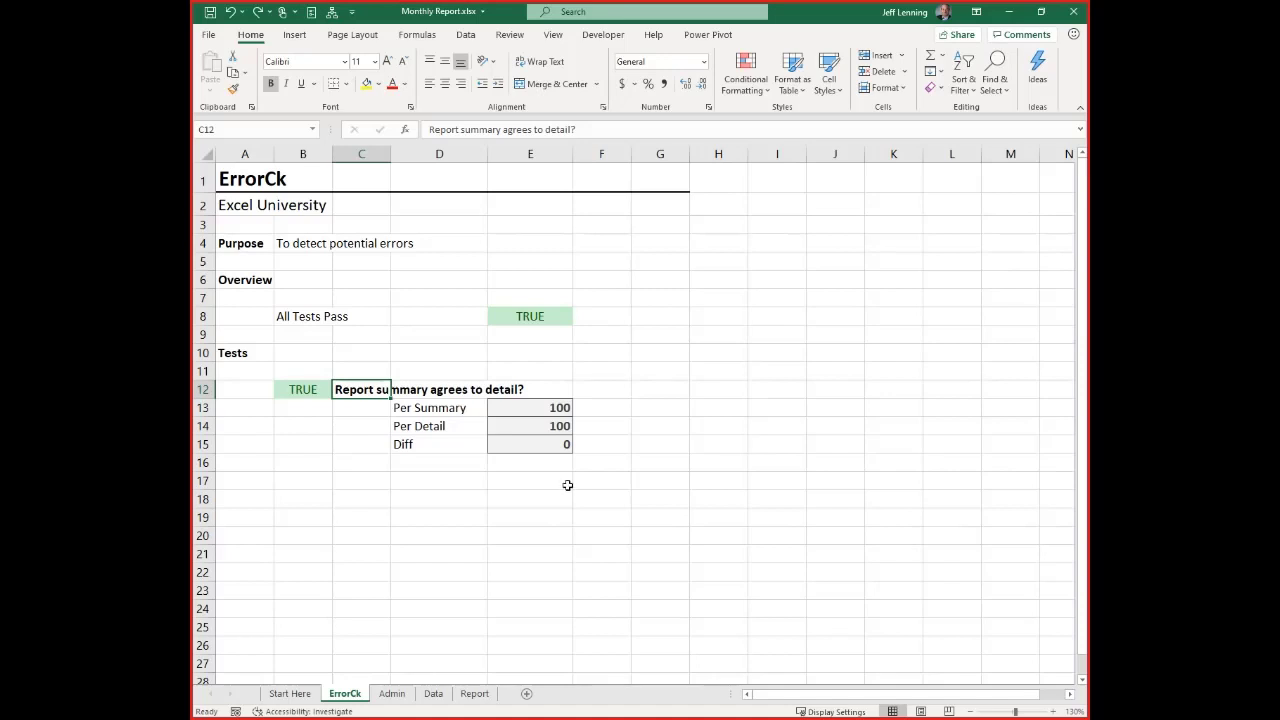
click(516, 406)
click(545, 427)
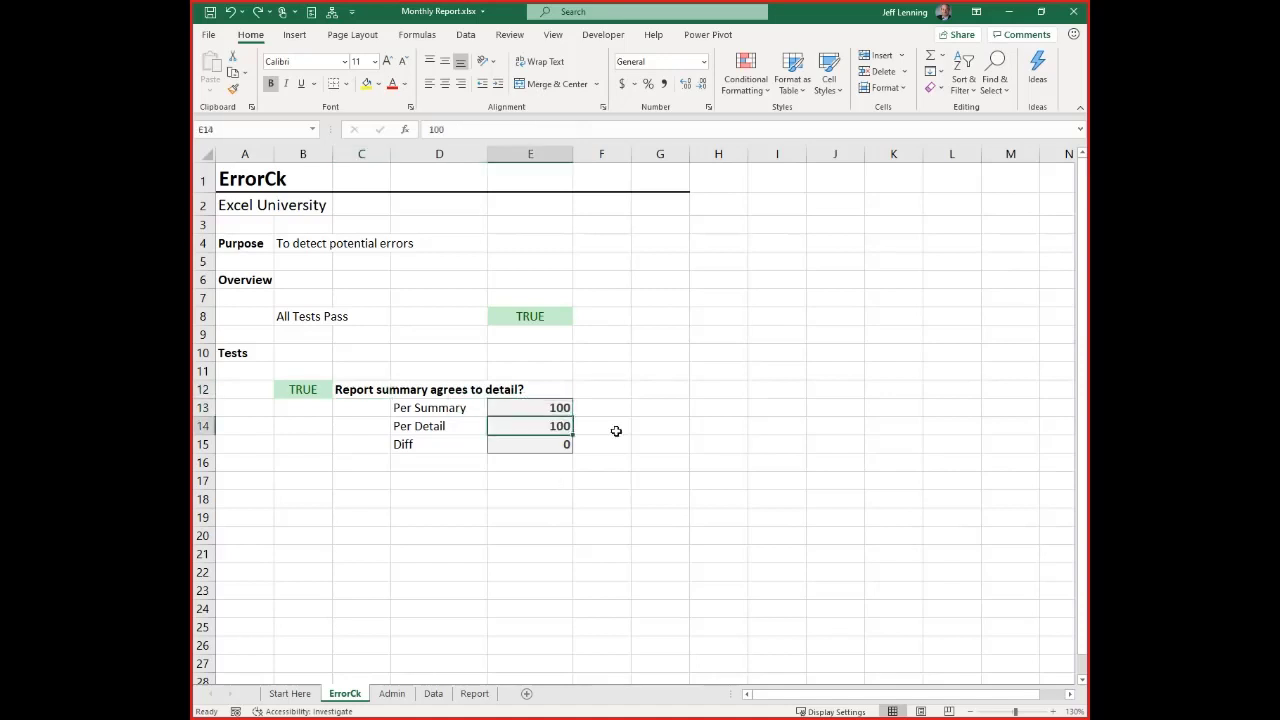
click(530, 444)
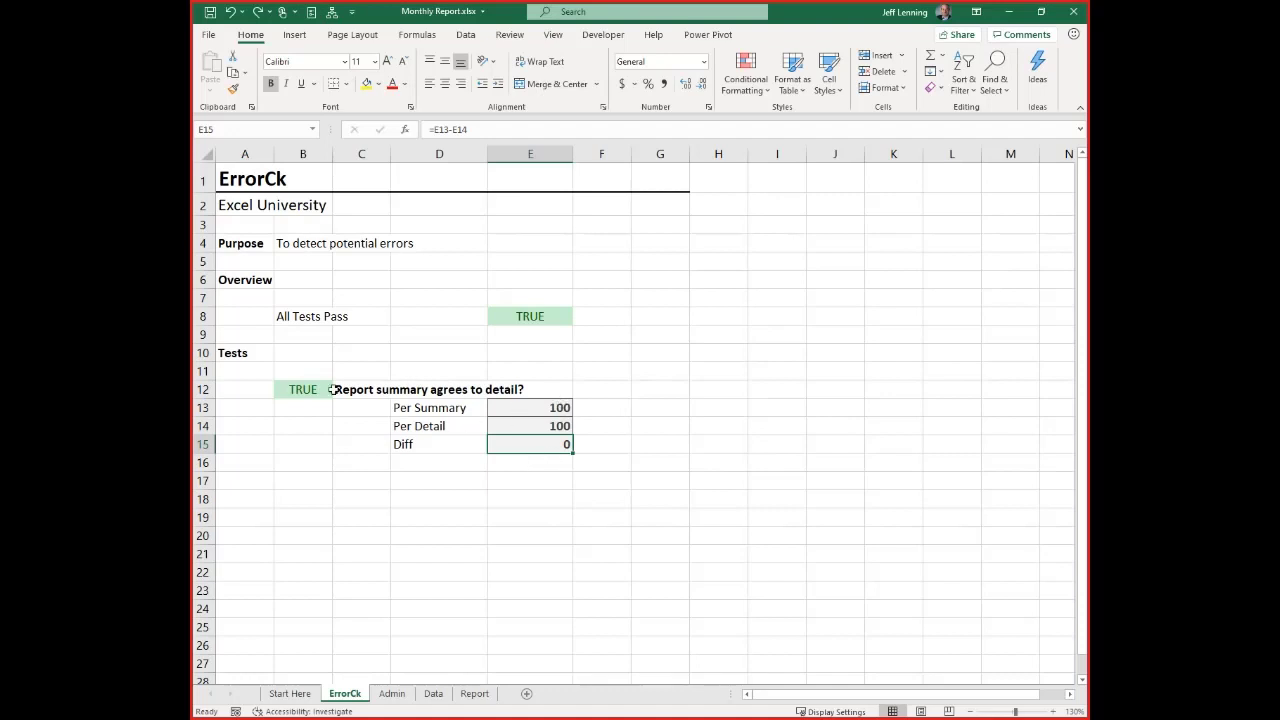
Link Per Summary in E13 to the PivotTable's grand total with =GETPIVOTDATA("Amount",Report!$B$9)
click(516, 409)
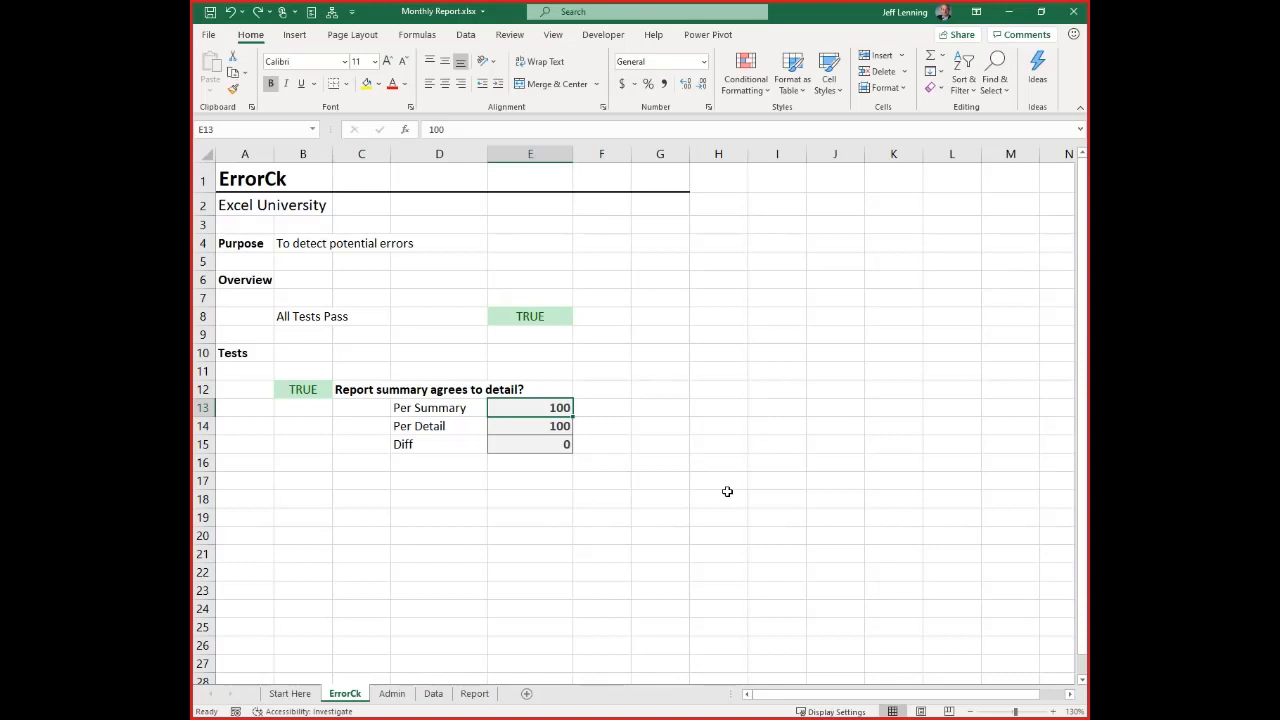
text(=)
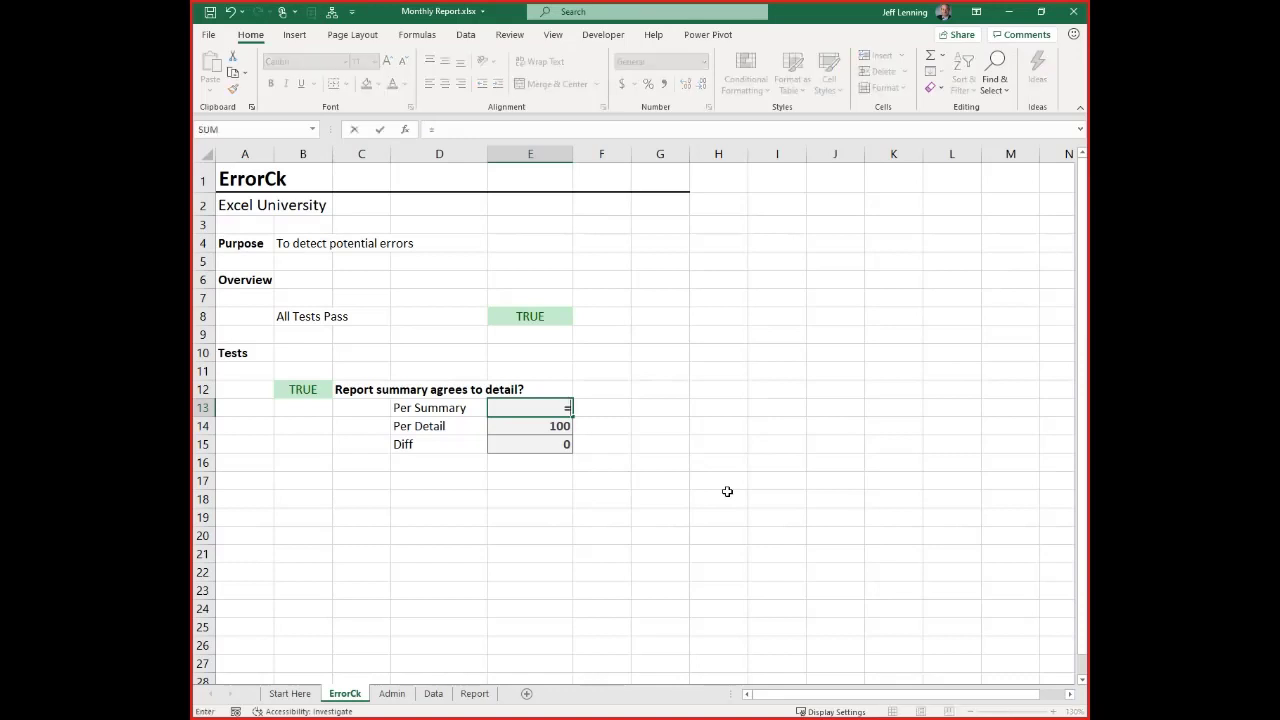
click(475, 693)
click(546, 397)
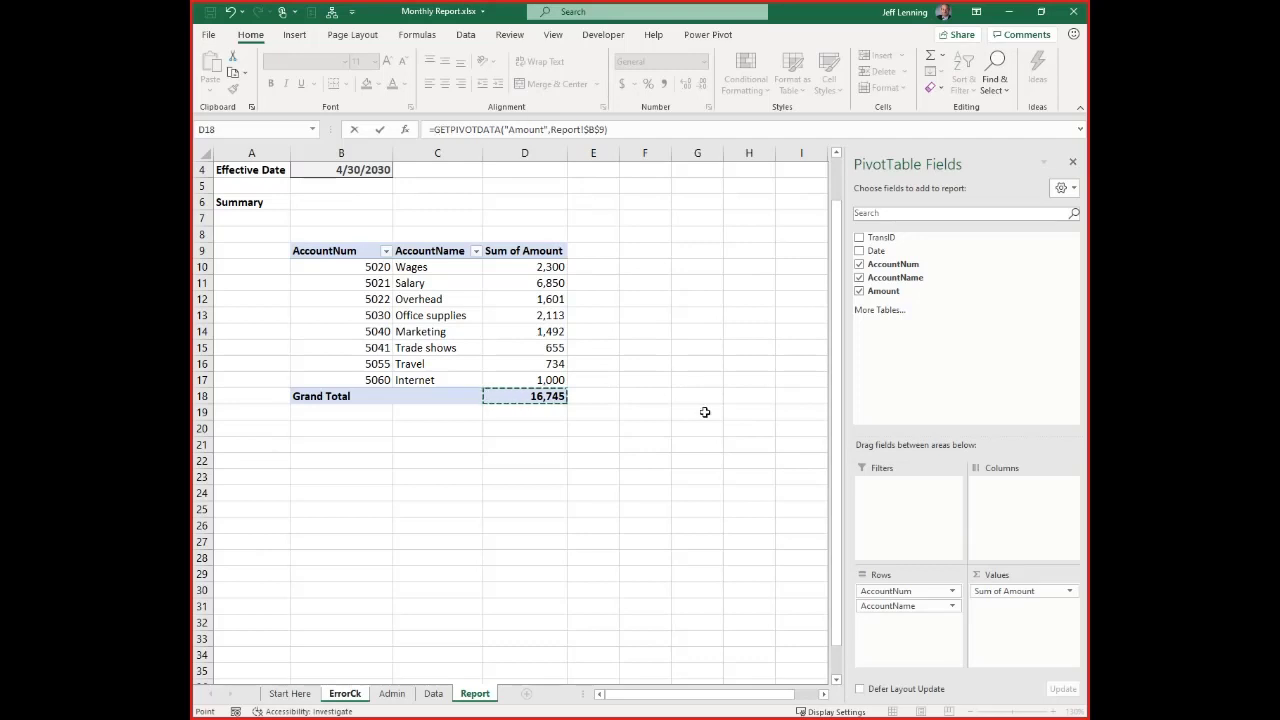
key(Return)
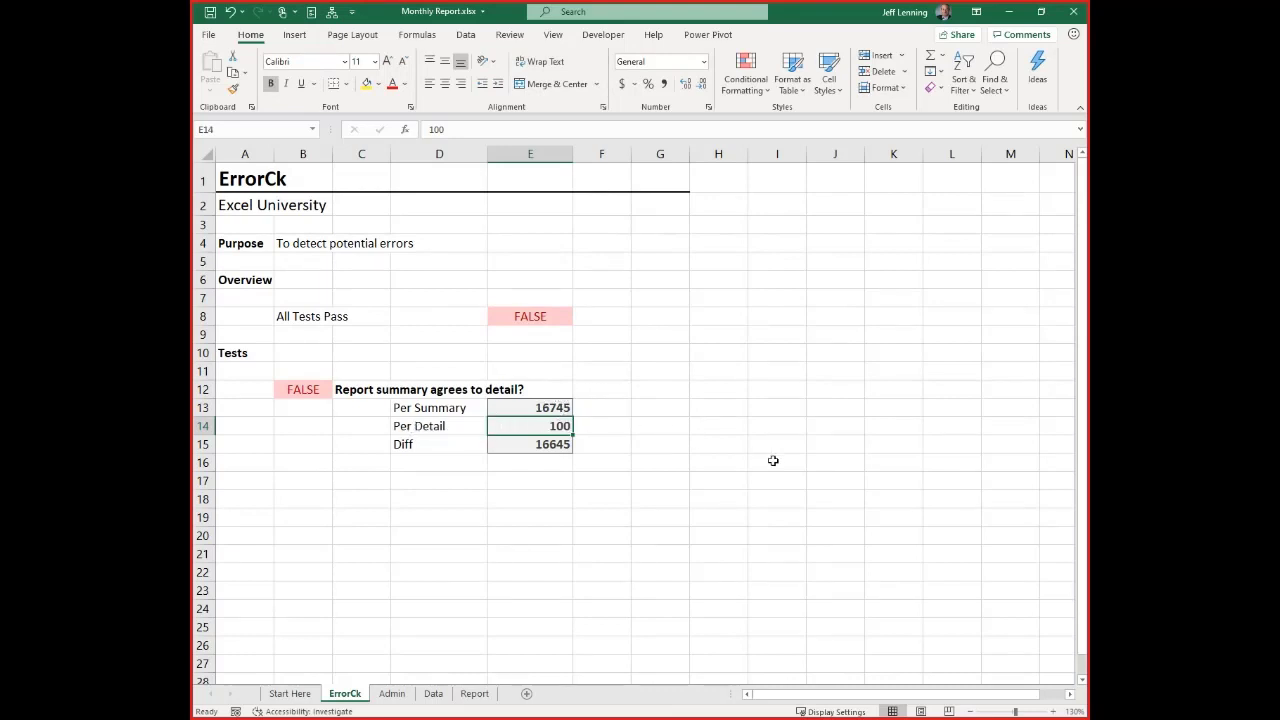
Enter =SUM(Table1[Amount]) as the Per Detail value in E14
text(=SUM()
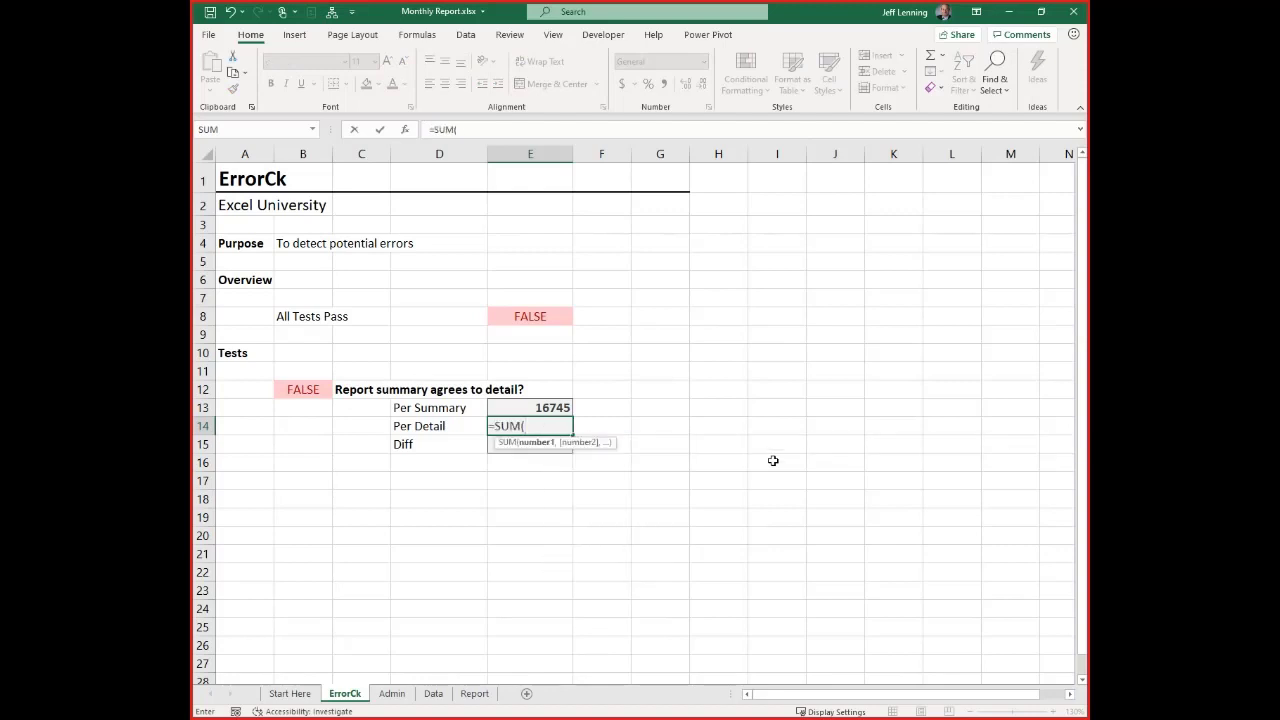
text(tab)
key(Tab)
text([)
key(Down)
key(Down)
key(Down)
key(Down)
key(Down)
key(Tab)
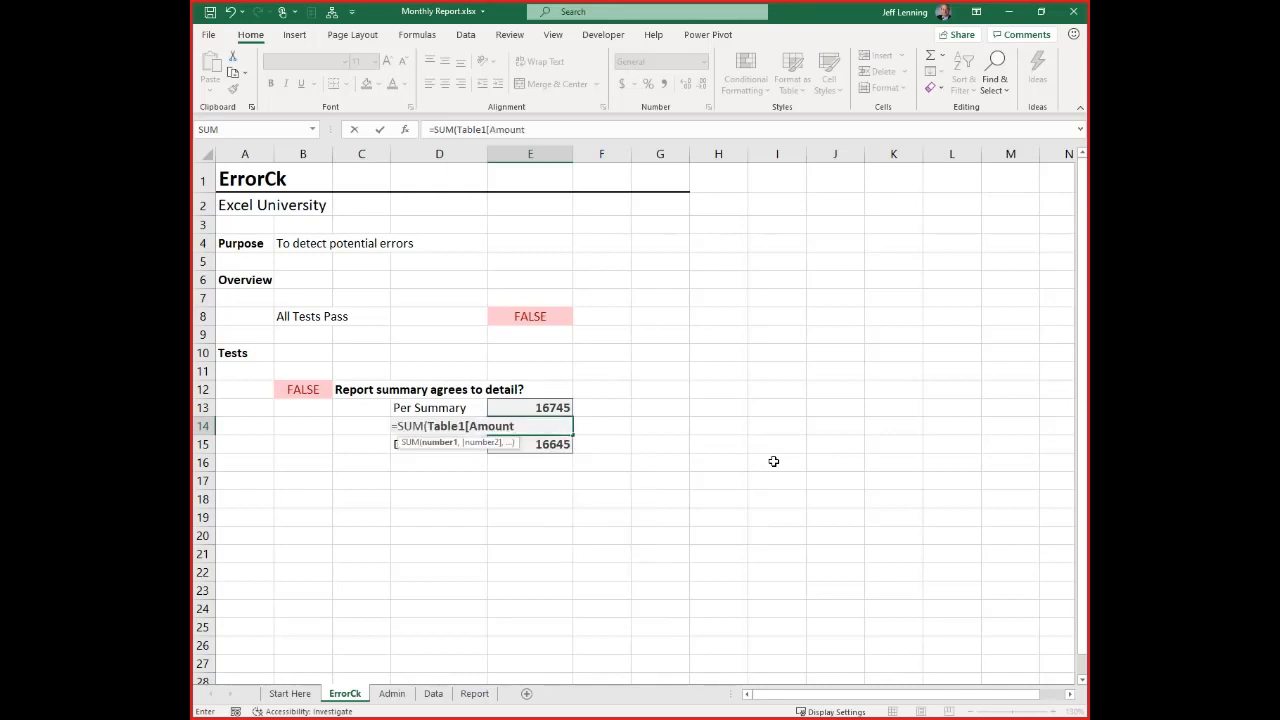
text(]))
key(Return)
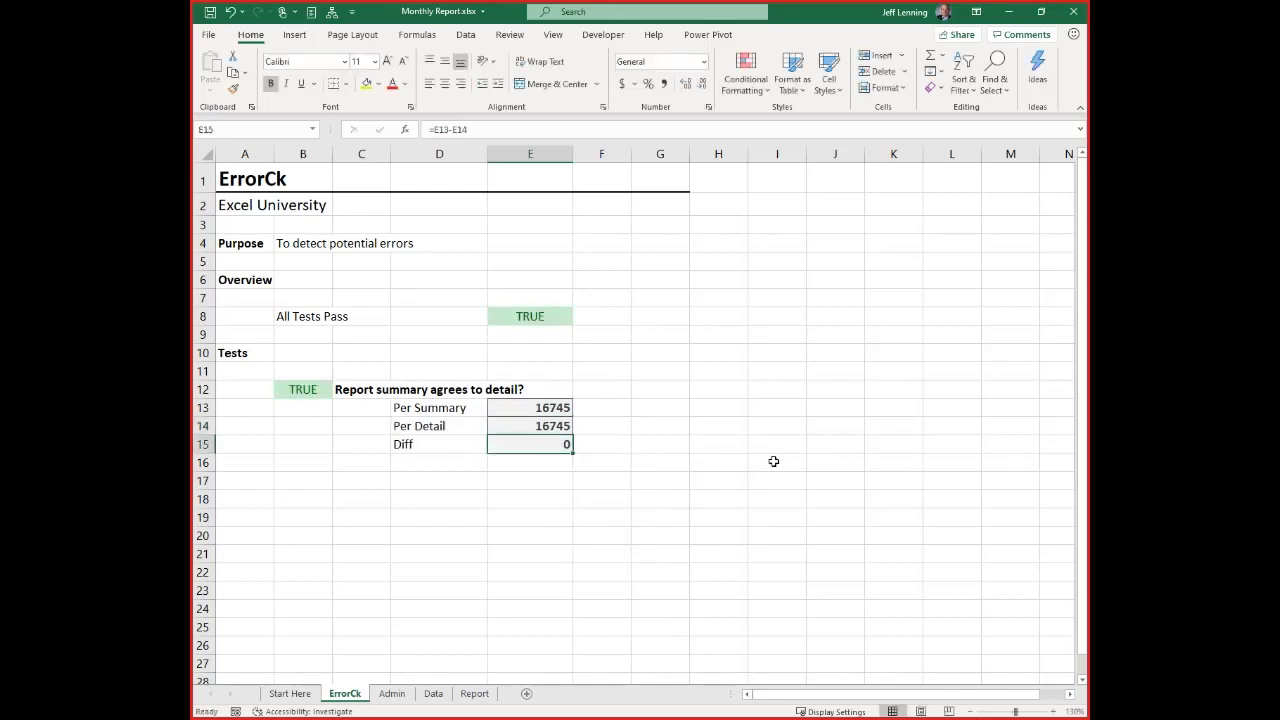
Inspect the cell references in the Diff formula in E15, the test formula in B12 and the All Tests Pass formula in E8
key(Down)
key(Down)
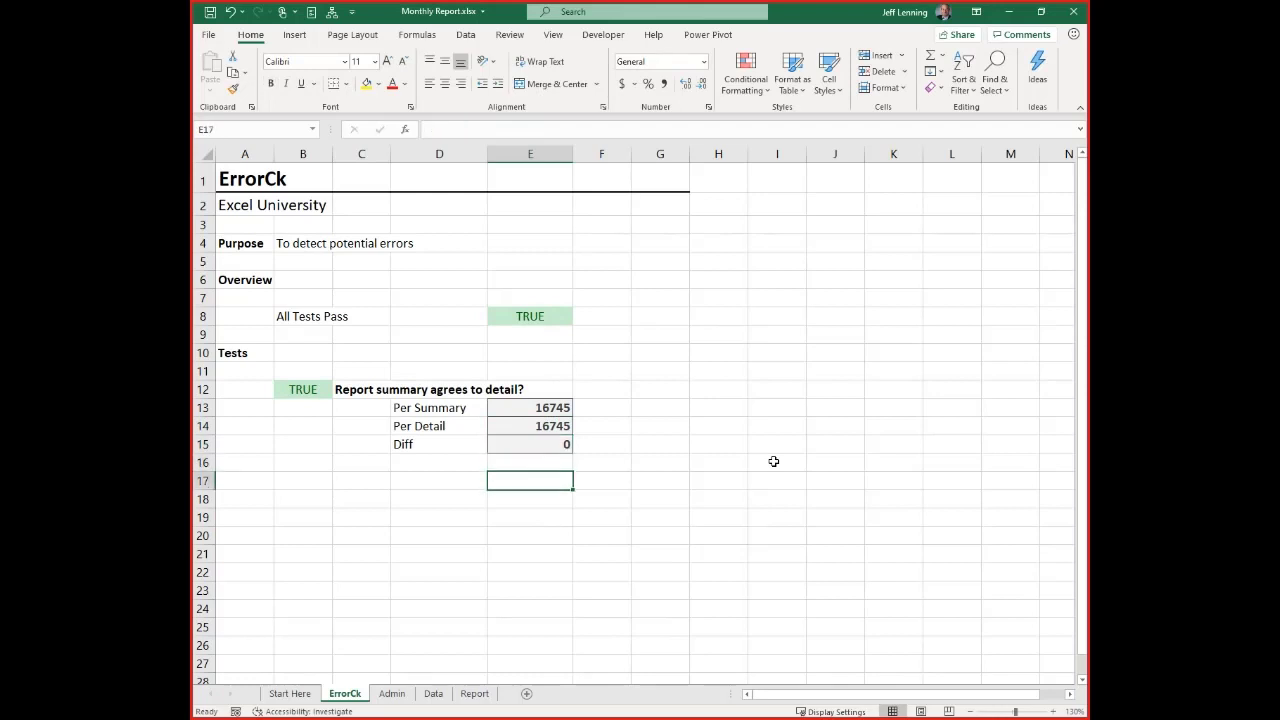
double_click(566, 446)
key(Escape)
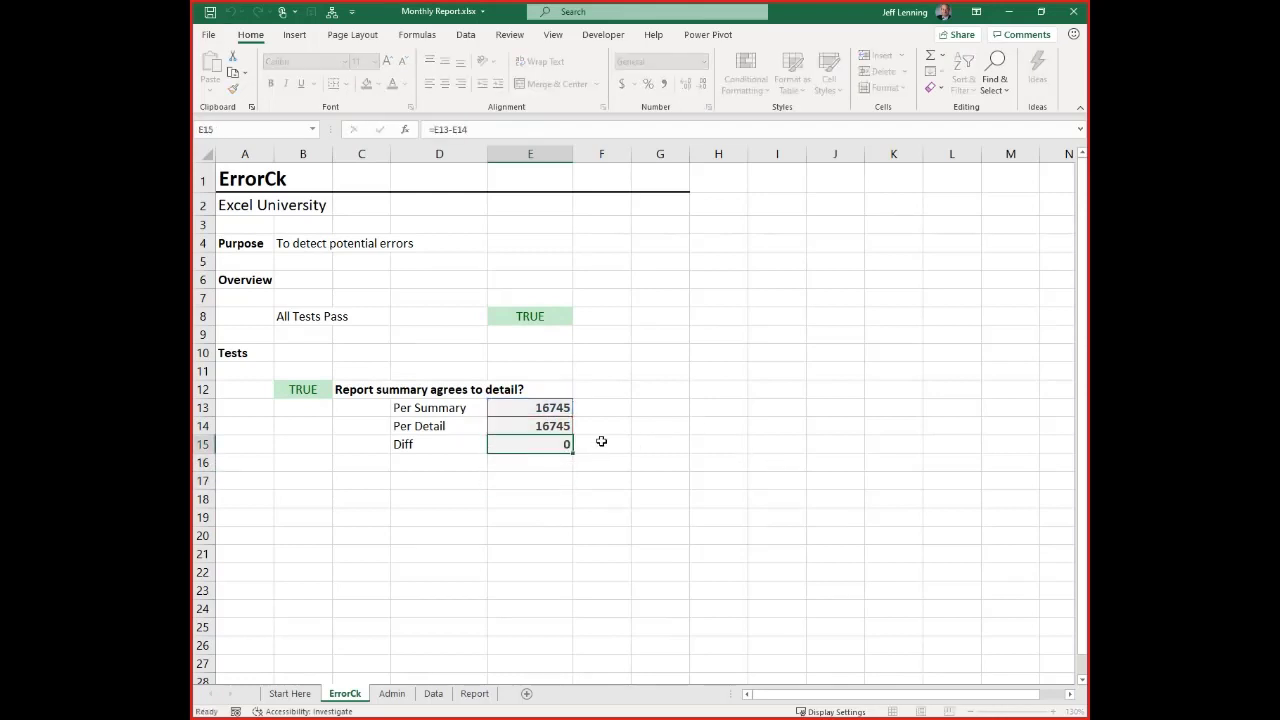
click(300, 391)
key(F2)
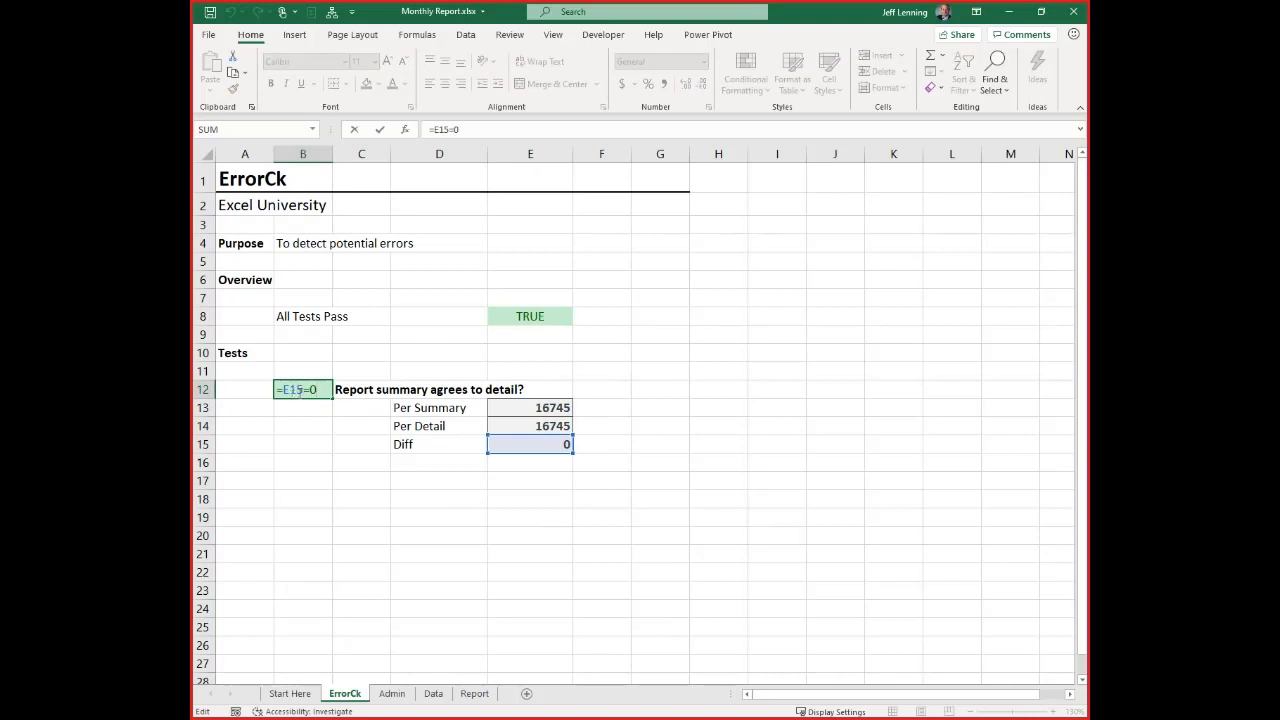
key(Escape)
click(508, 315)
key(F2)
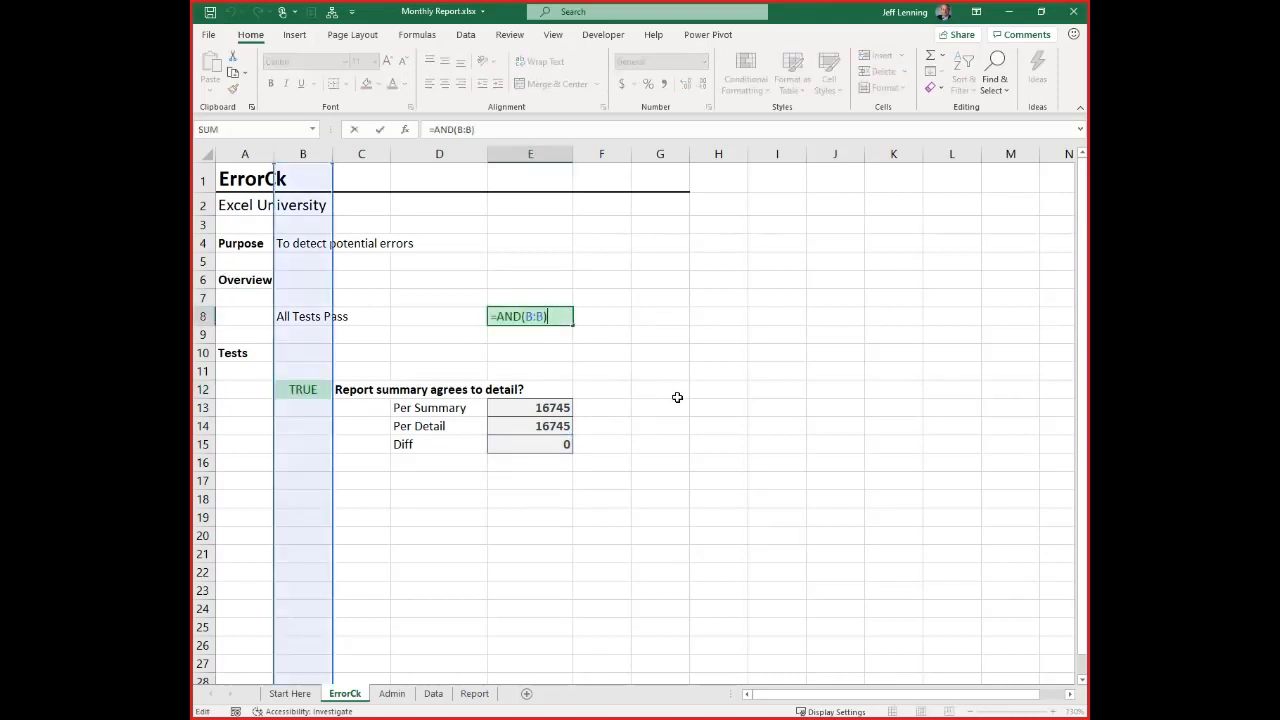
Leave the All Tests Pass formula in E8 unedited and look over the empty rows below the ErrorCk sheet's report test
key(Escape)
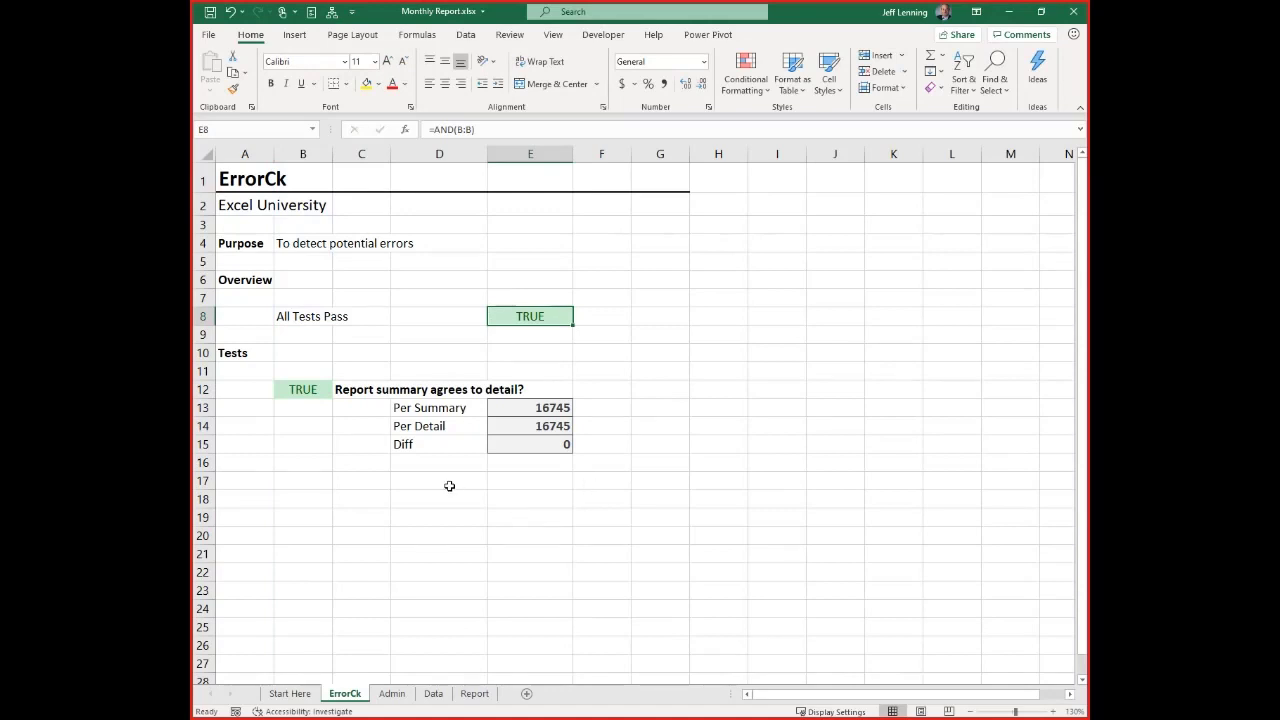
click(378, 497)
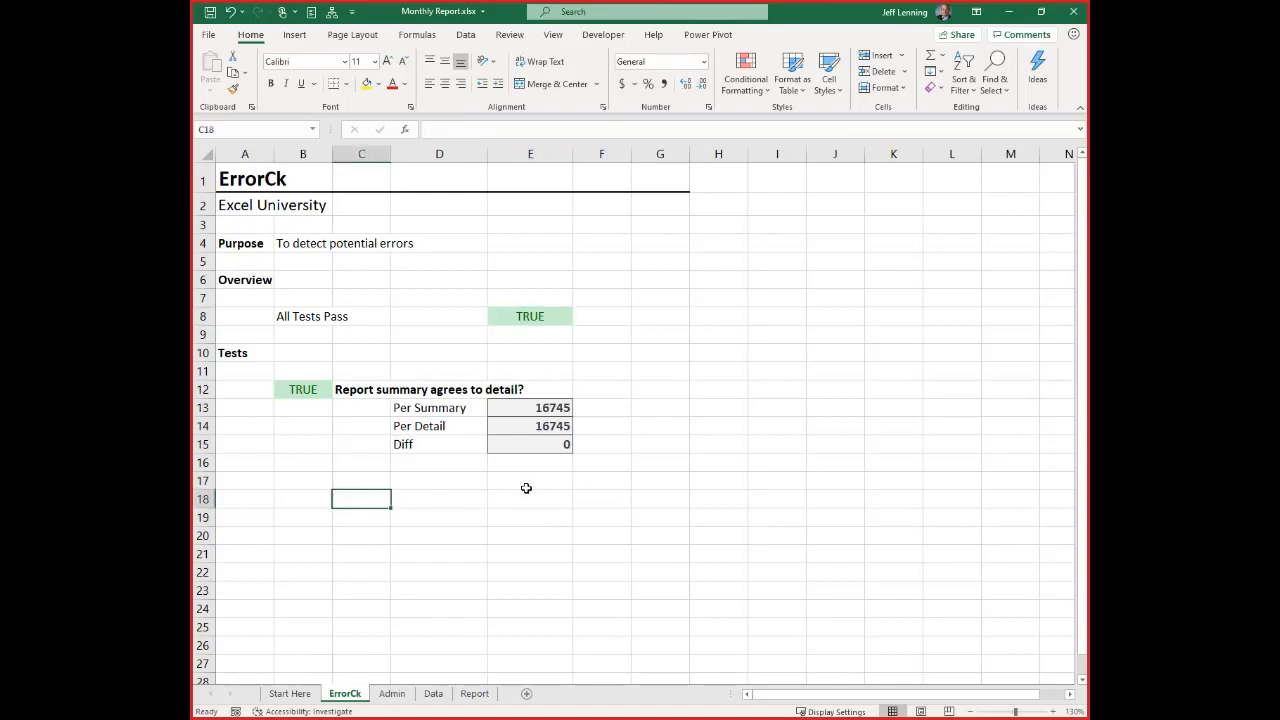
scroll(470, 472, down, 2)
scroll(470, 472, down, 3)
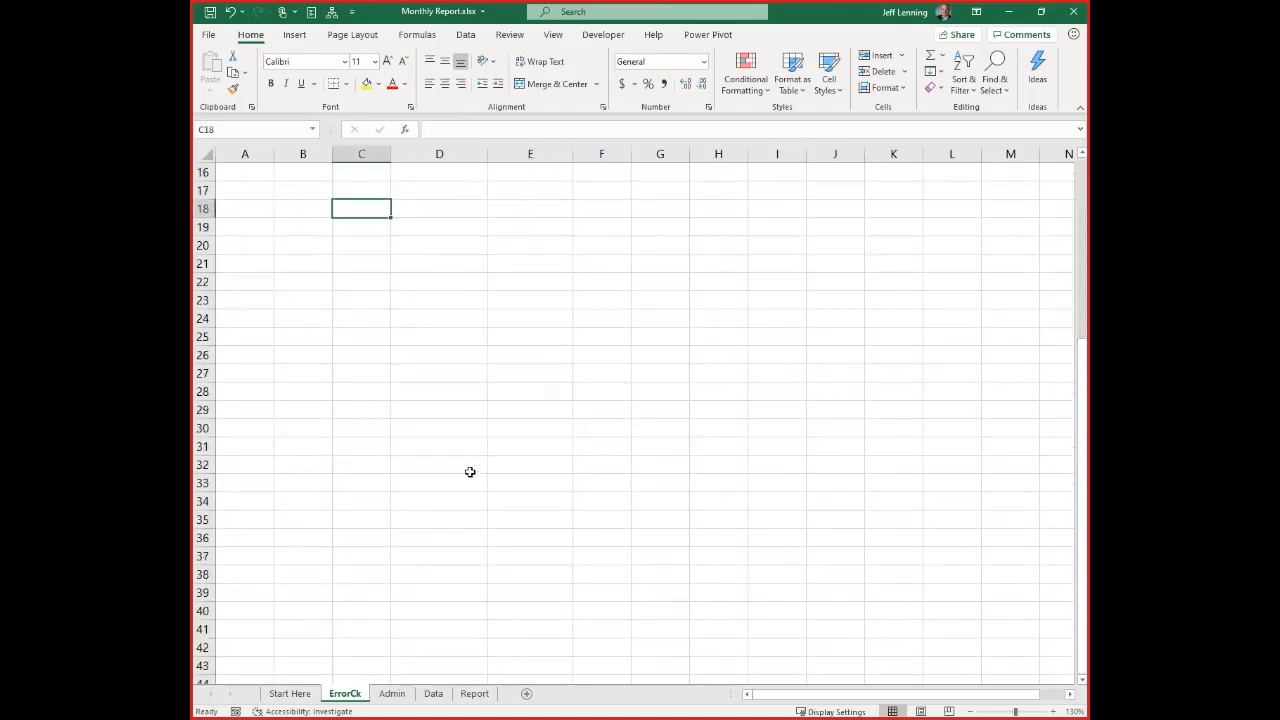
scroll(470, 472, up, 5)
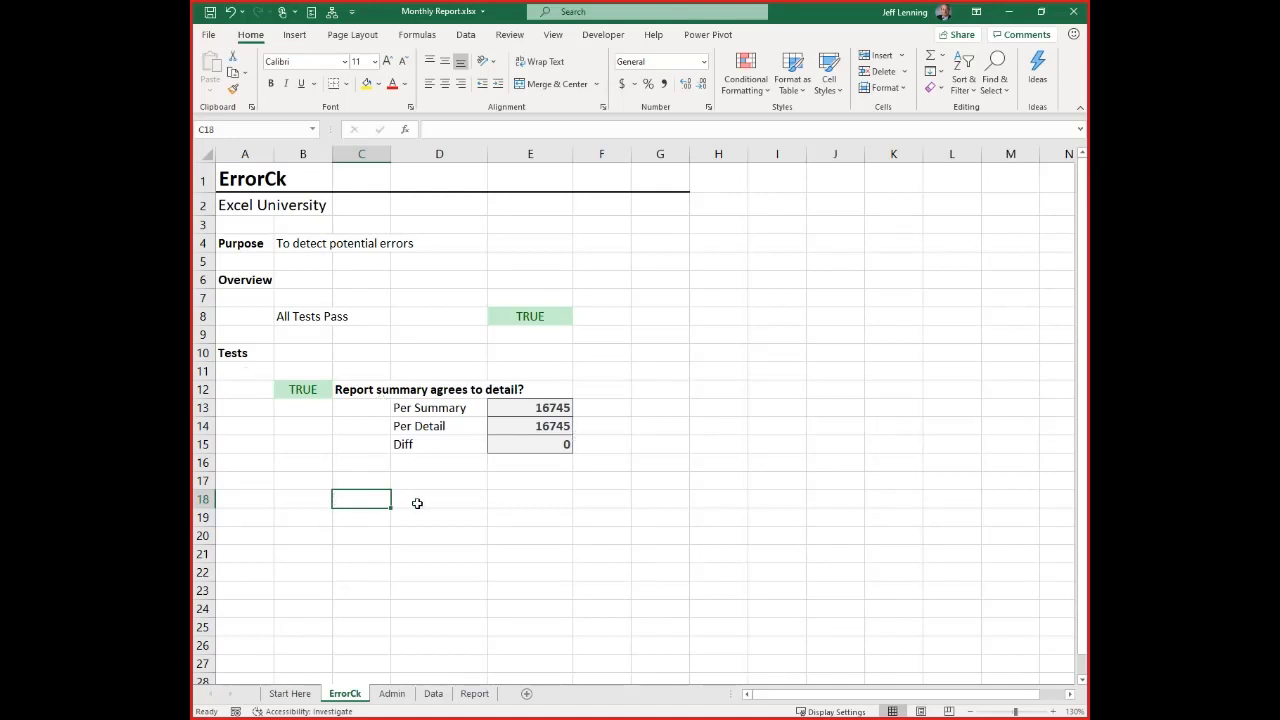
click(482, 513)
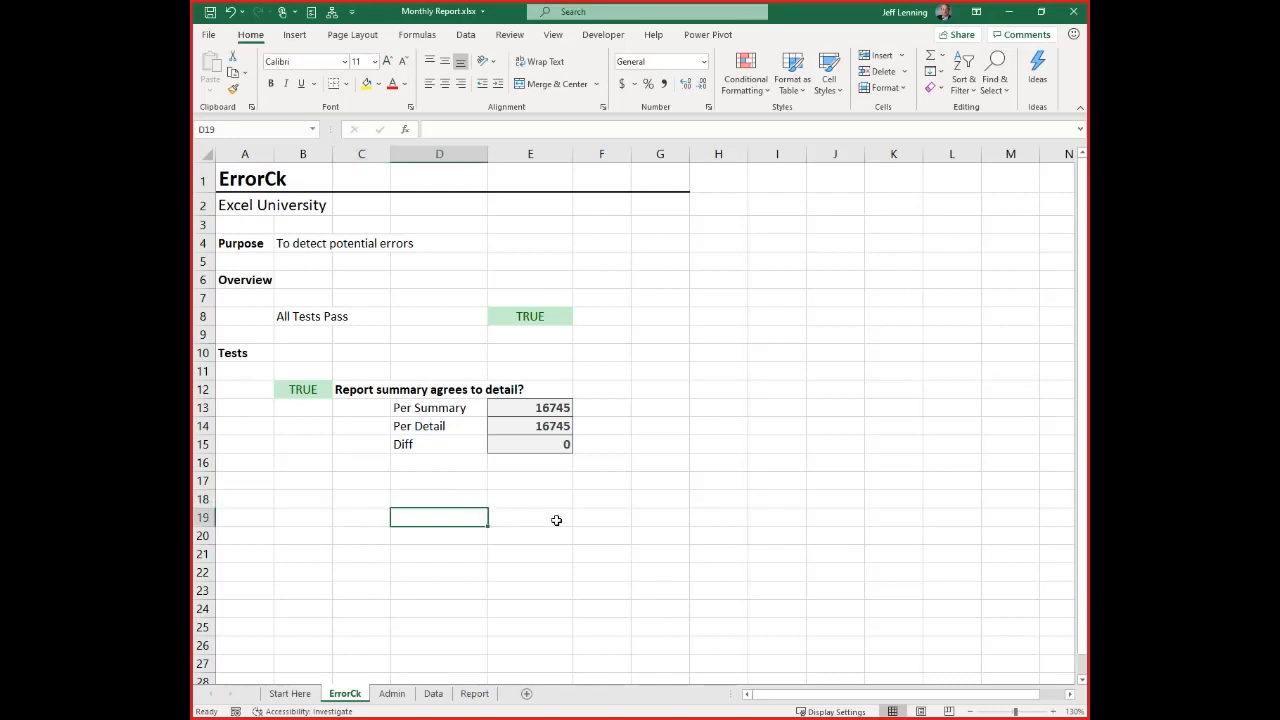
key(alt+Tab)
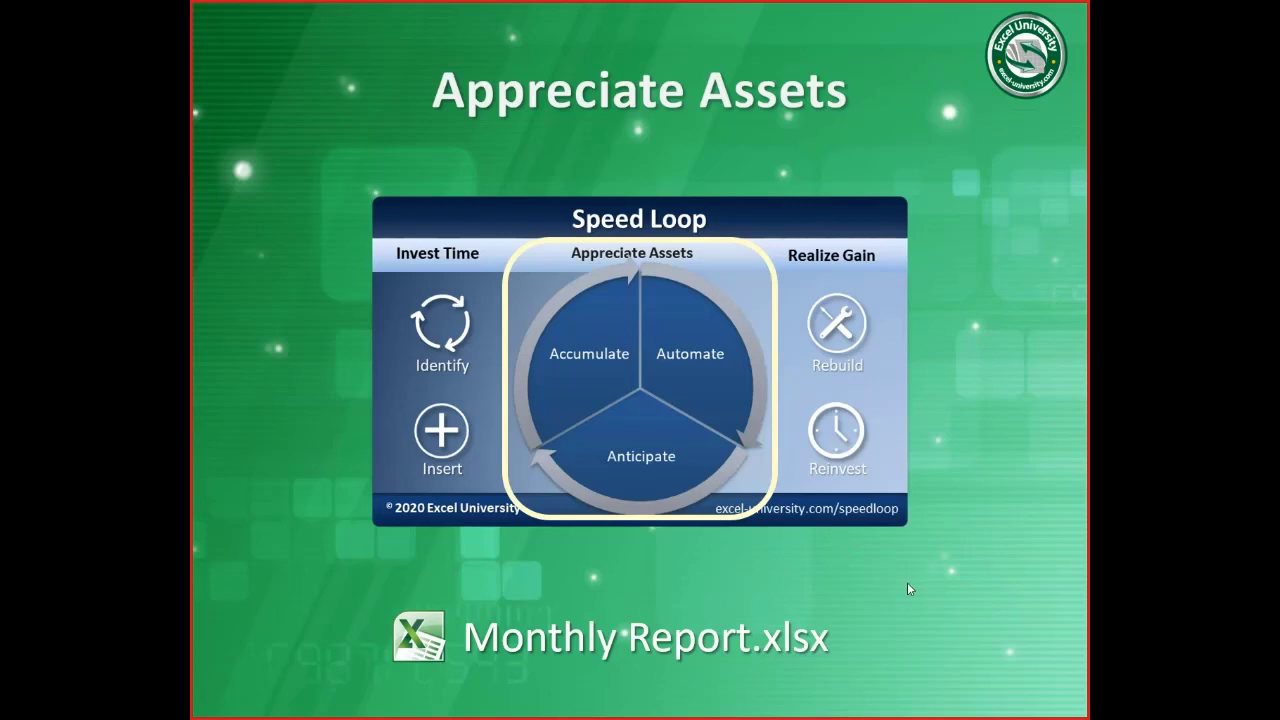
key(Right)
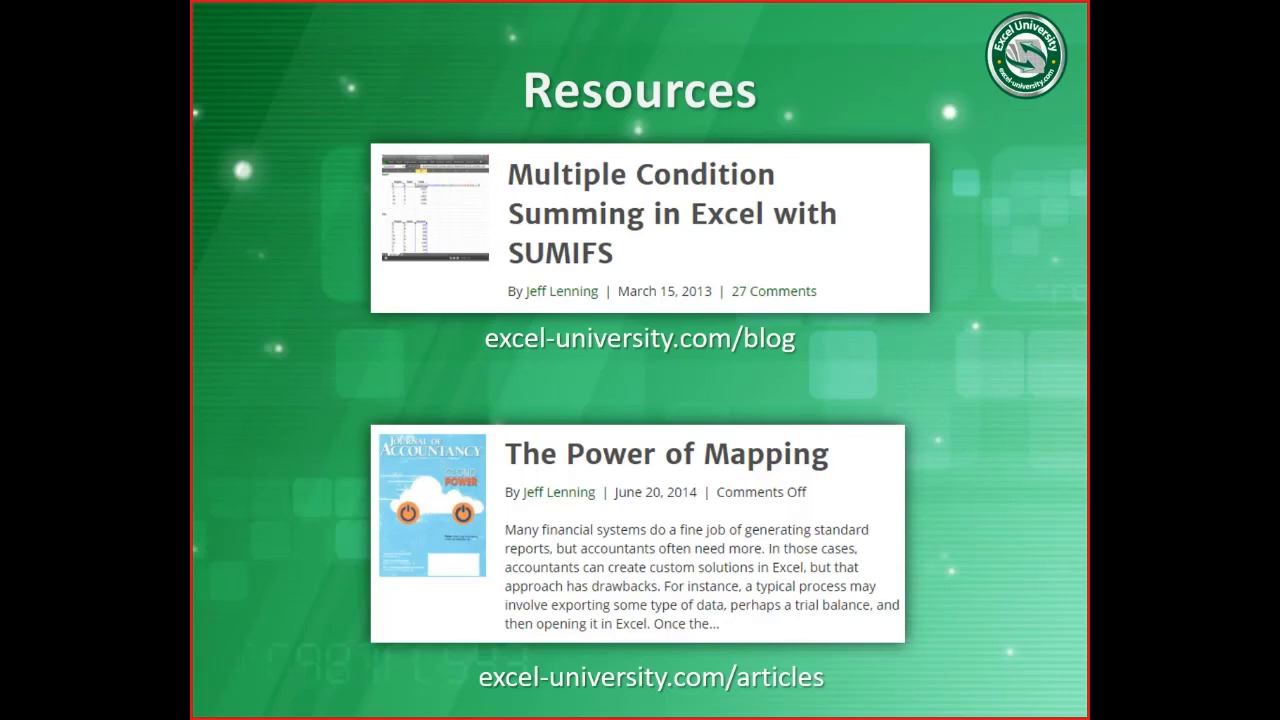
Switch to the Chrome browser, open the Excel University blog and look through its posts and topic list
key(alt+Tab)
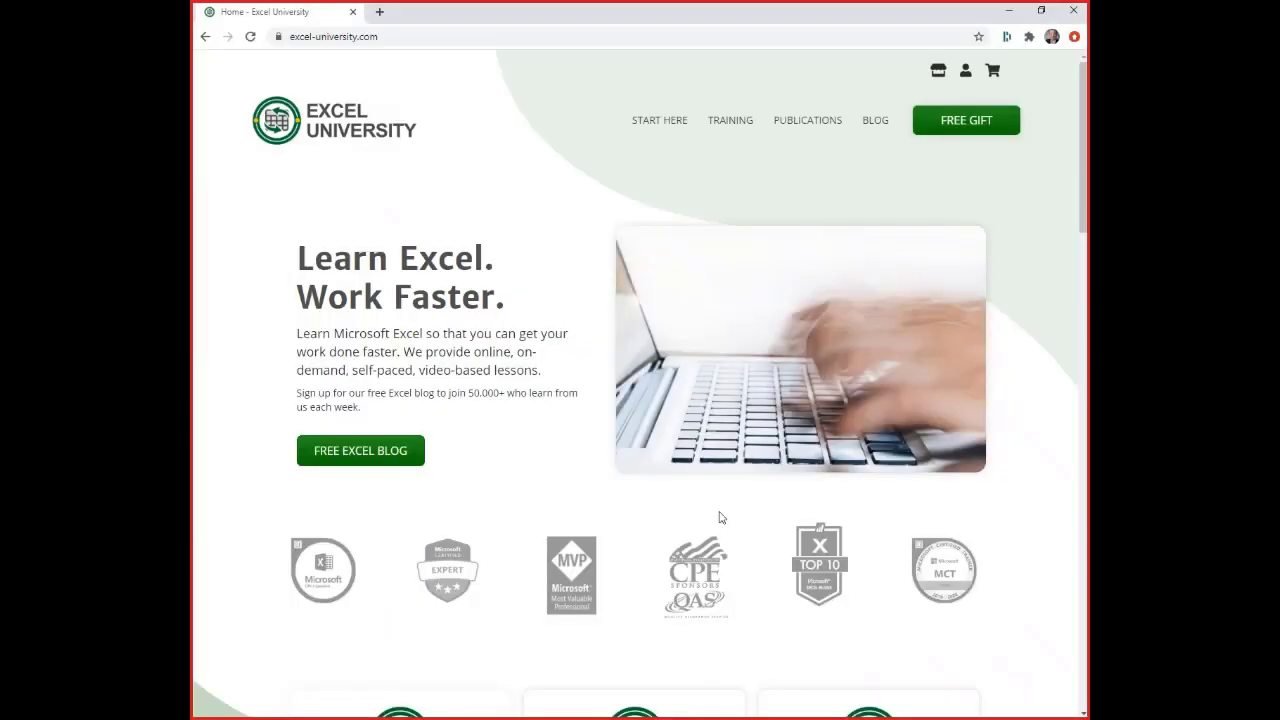
click(877, 128)
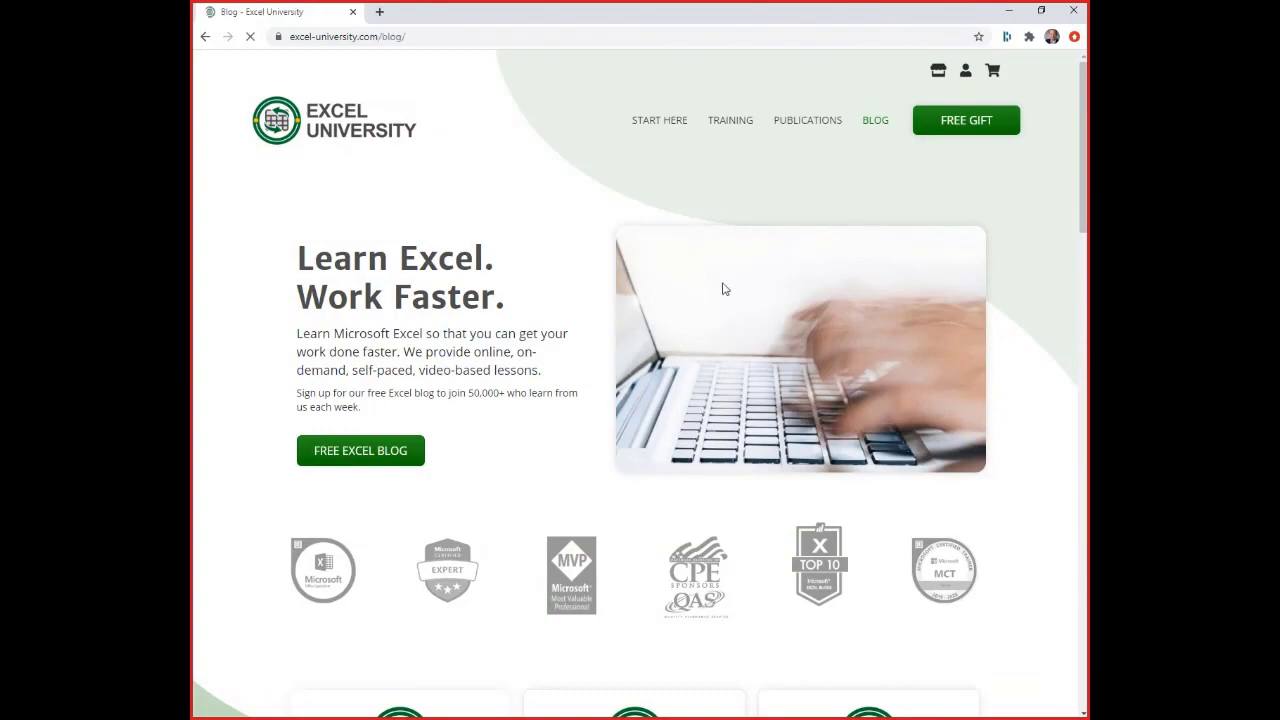
scroll(857, 392, down, 3)
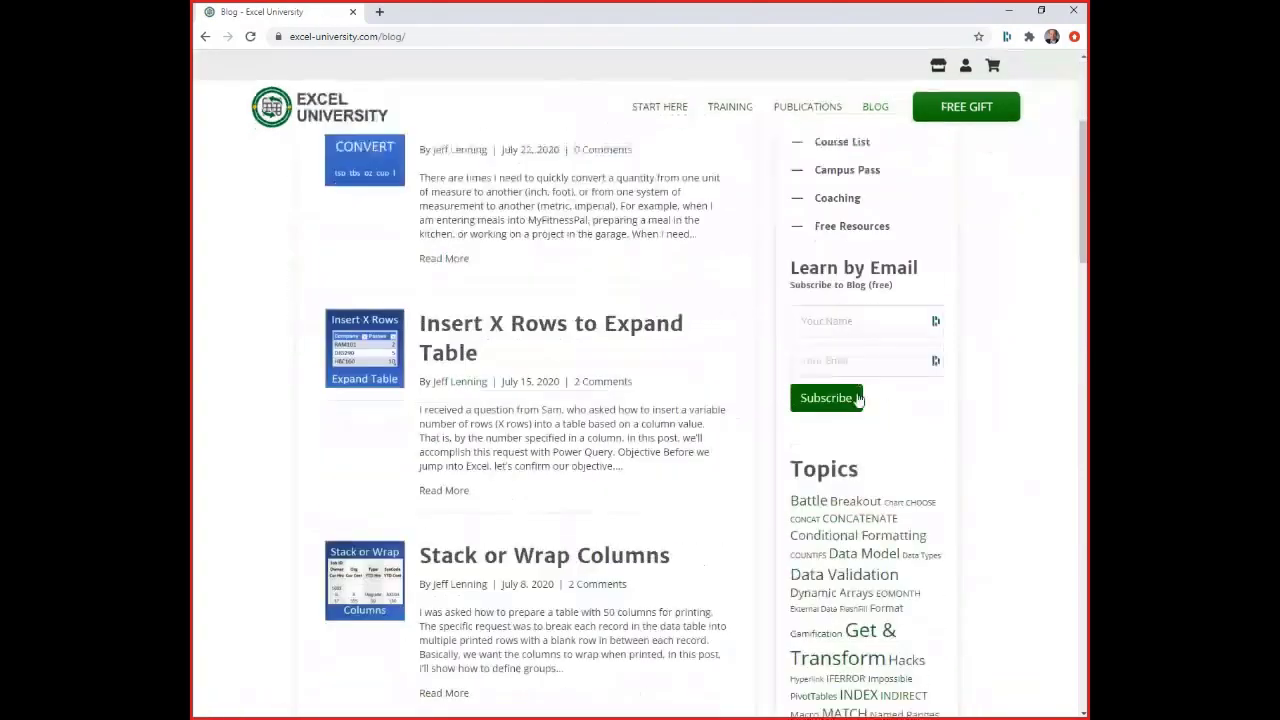
scroll(857, 398, down, 2)
scroll(800, 430, down, 2)
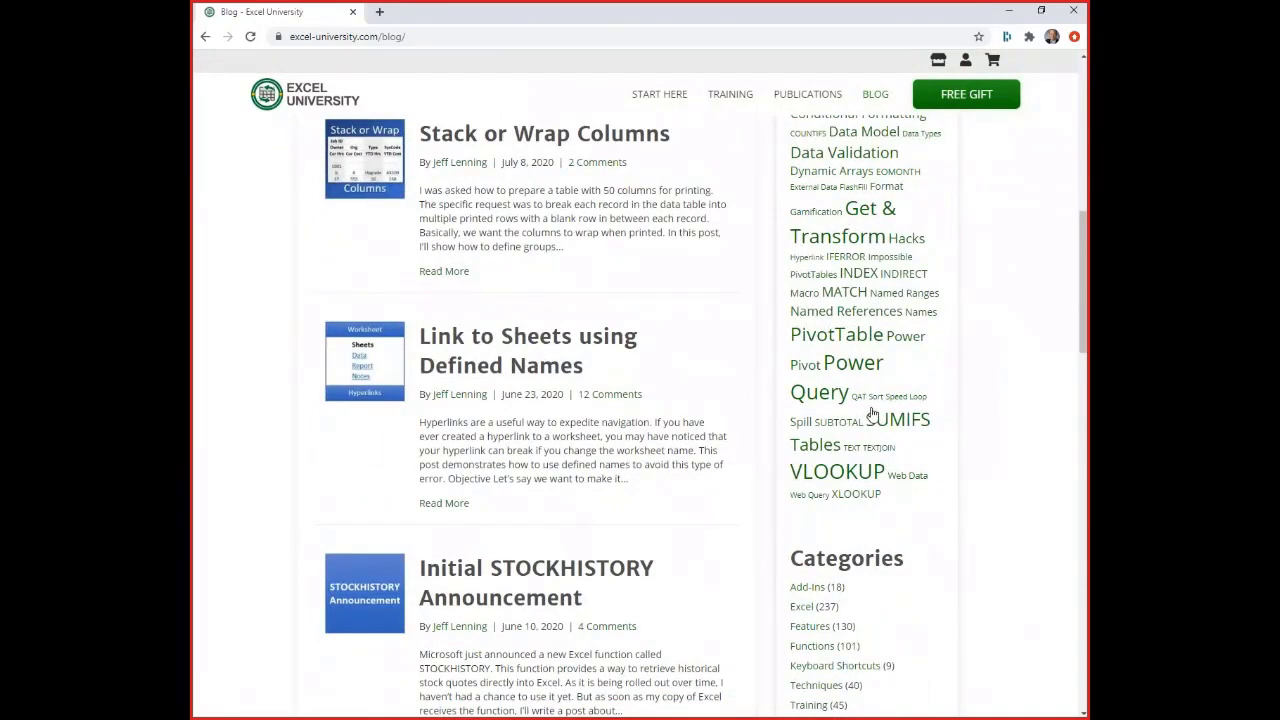
Open the blog's SUMIFS topic and browse the posts listed under it
click(903, 428)
scroll(734, 420, down, 3)
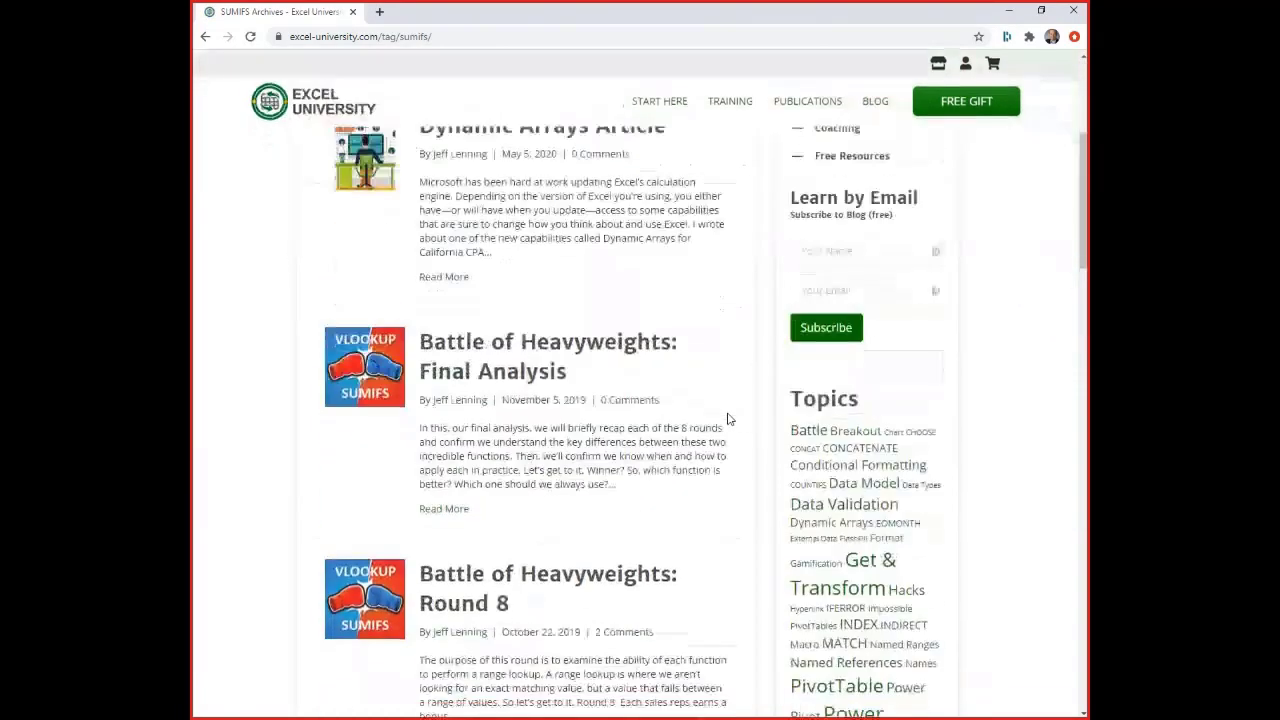
scroll(728, 419, down, 4)
scroll(714, 414, up, 1)
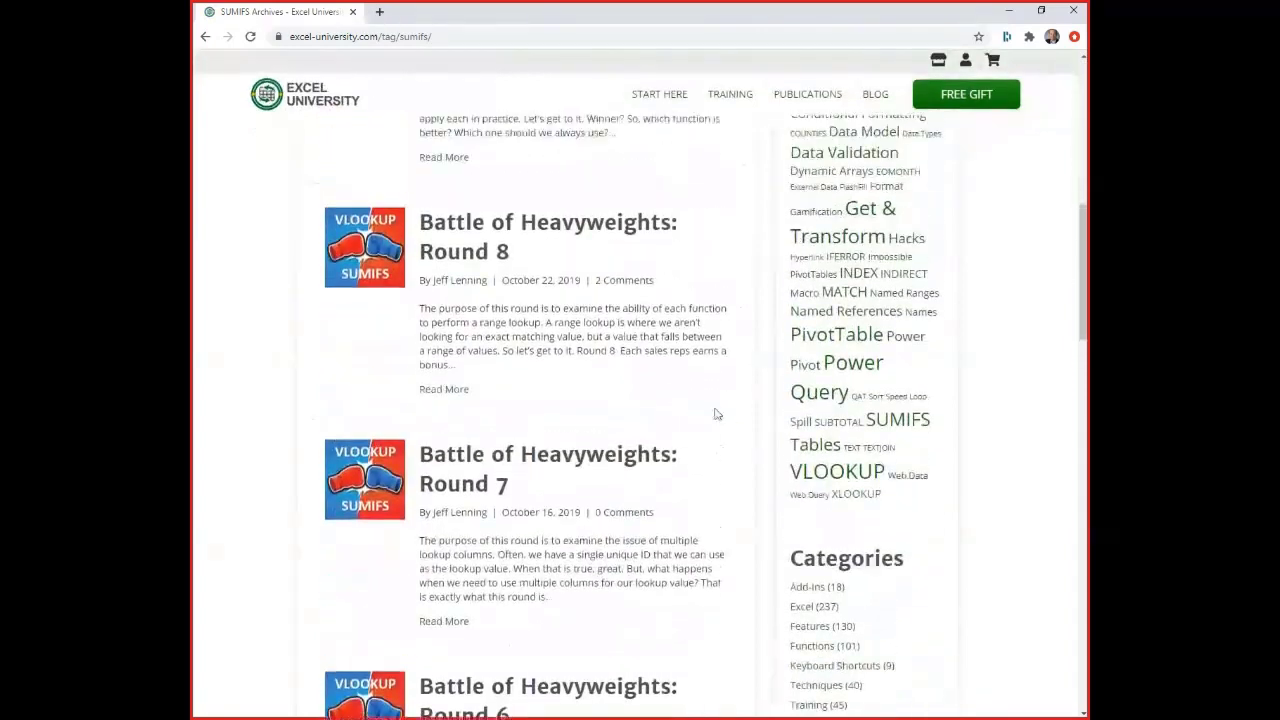
Open the blog's Tables topic and browse the posts listed under it
click(814, 453)
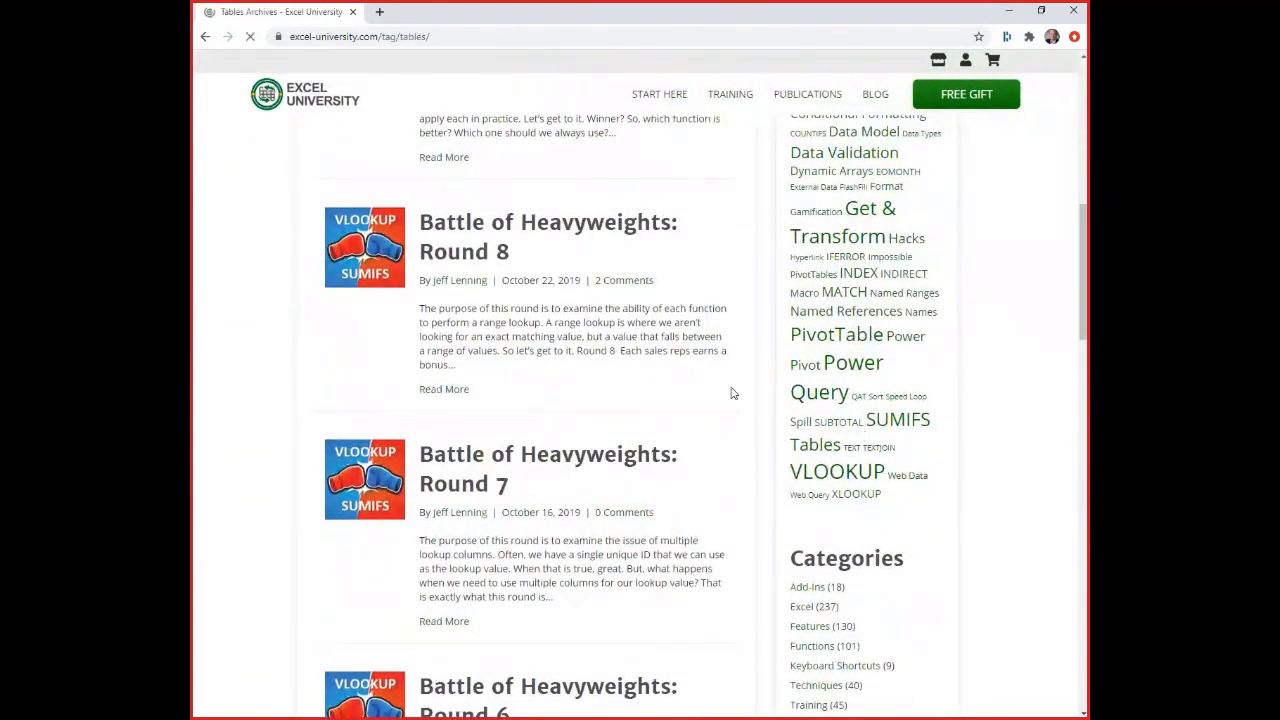
scroll(820, 388, down, 4)
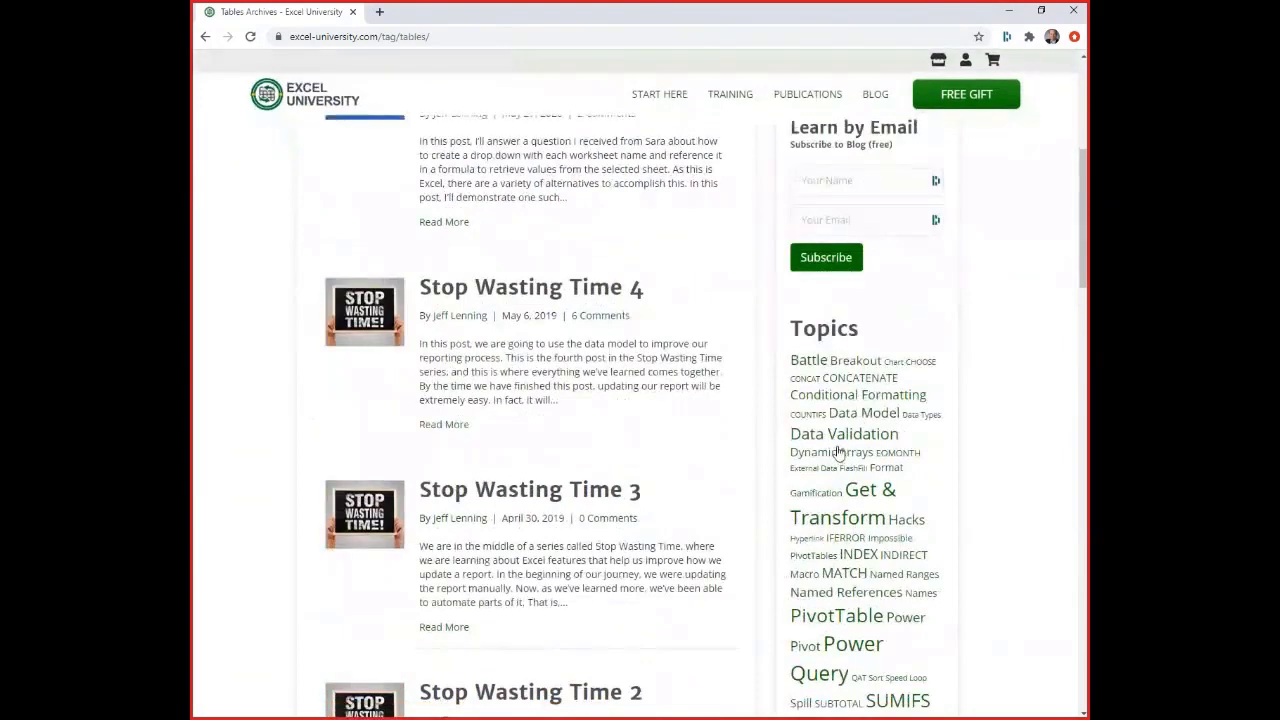
scroll(837, 451, up, 4)
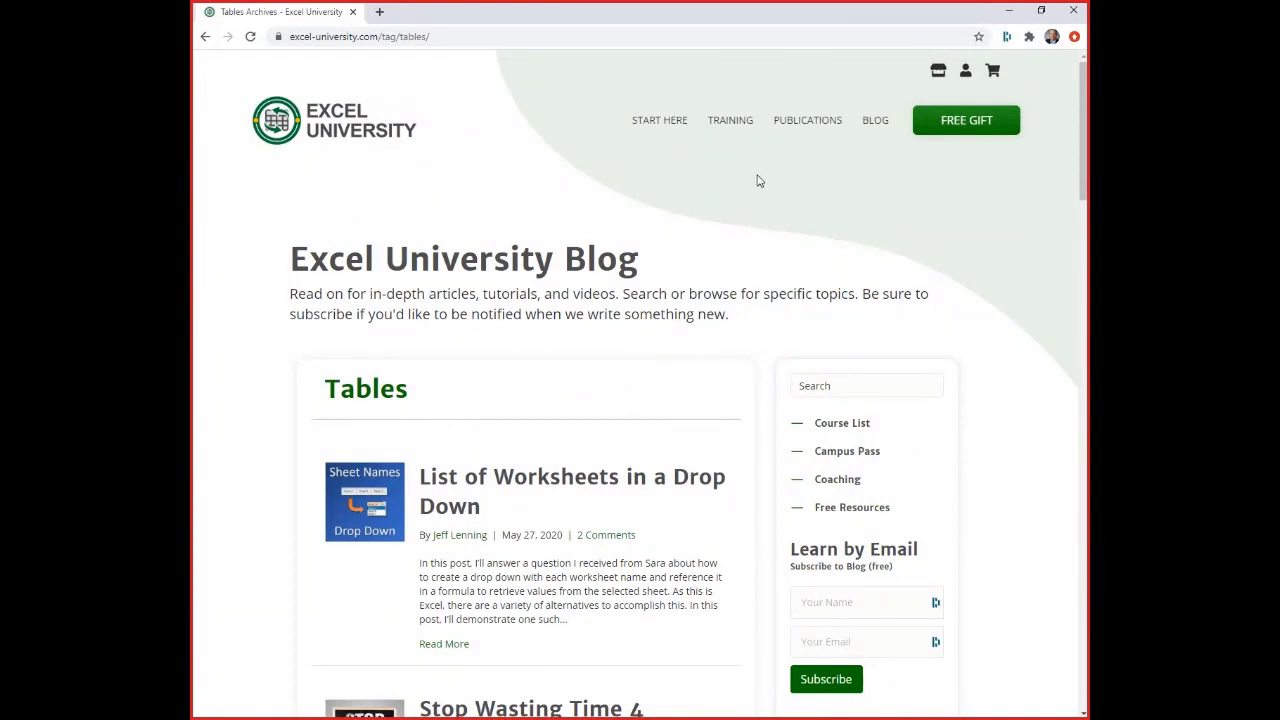
Open the Excel University Publications page and look through the first page of articles
click(793, 128)
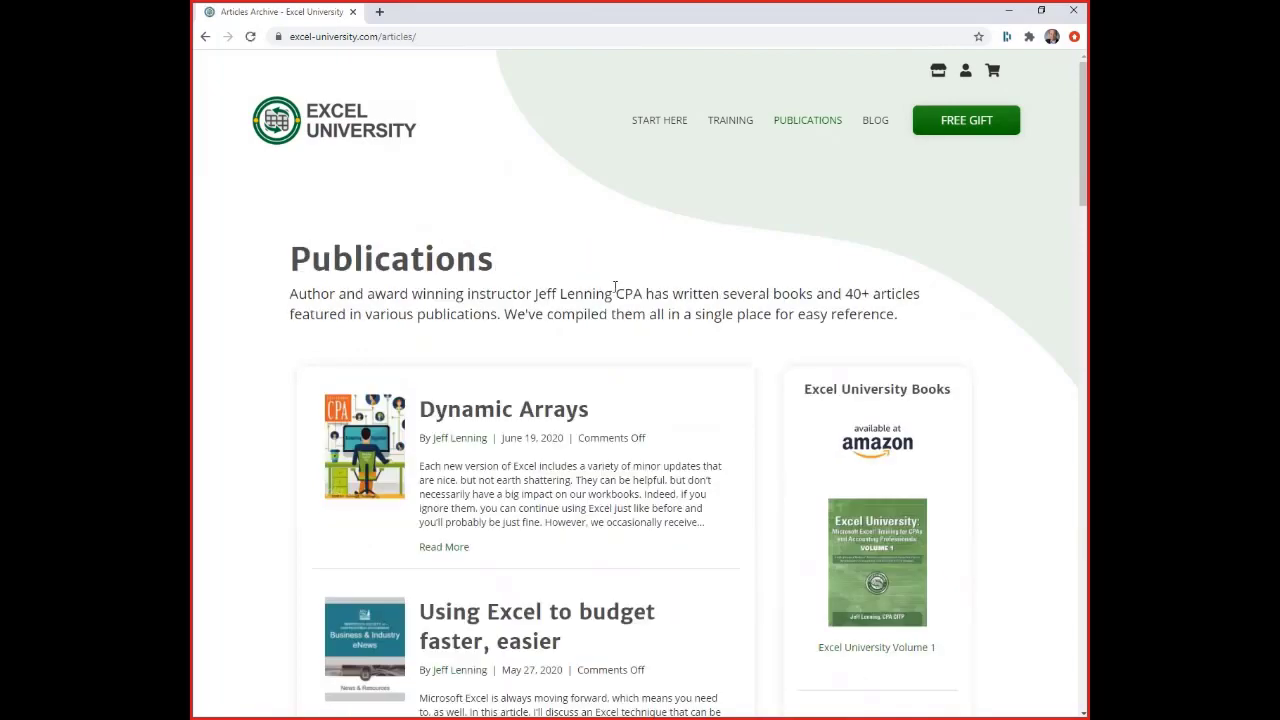
scroll(594, 338, down, 9)
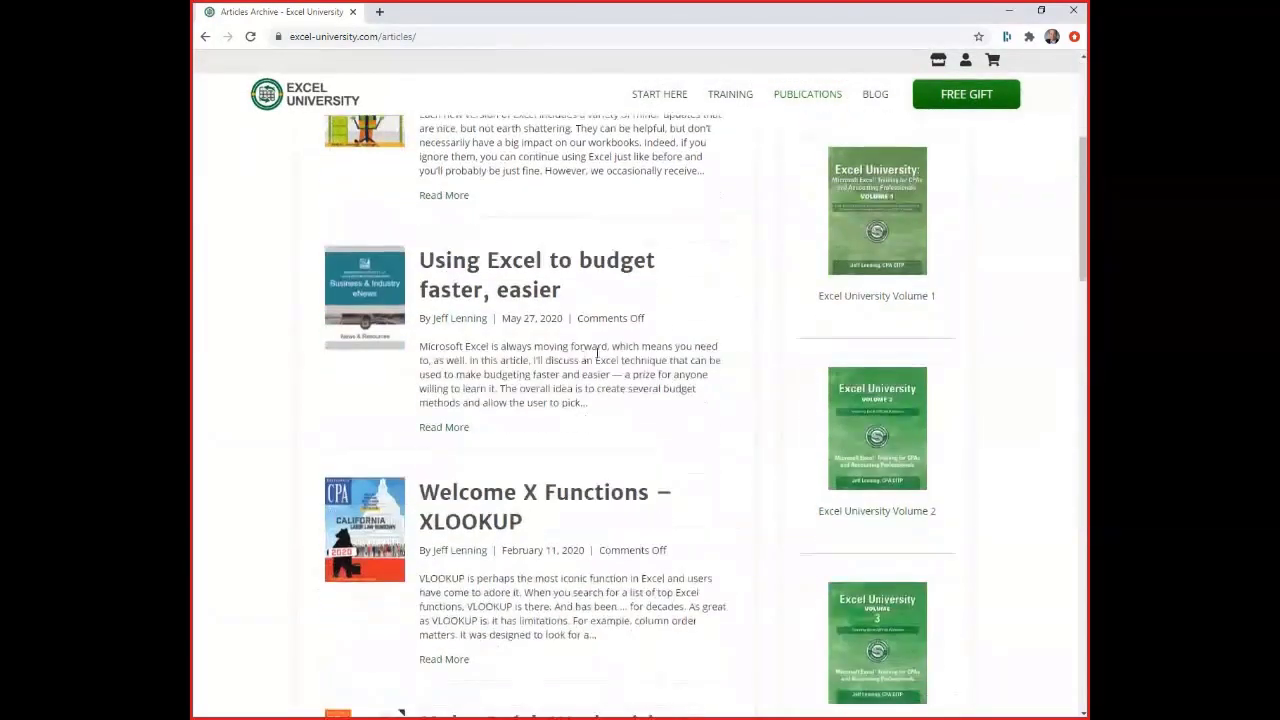
scroll(594, 340, down, 10)
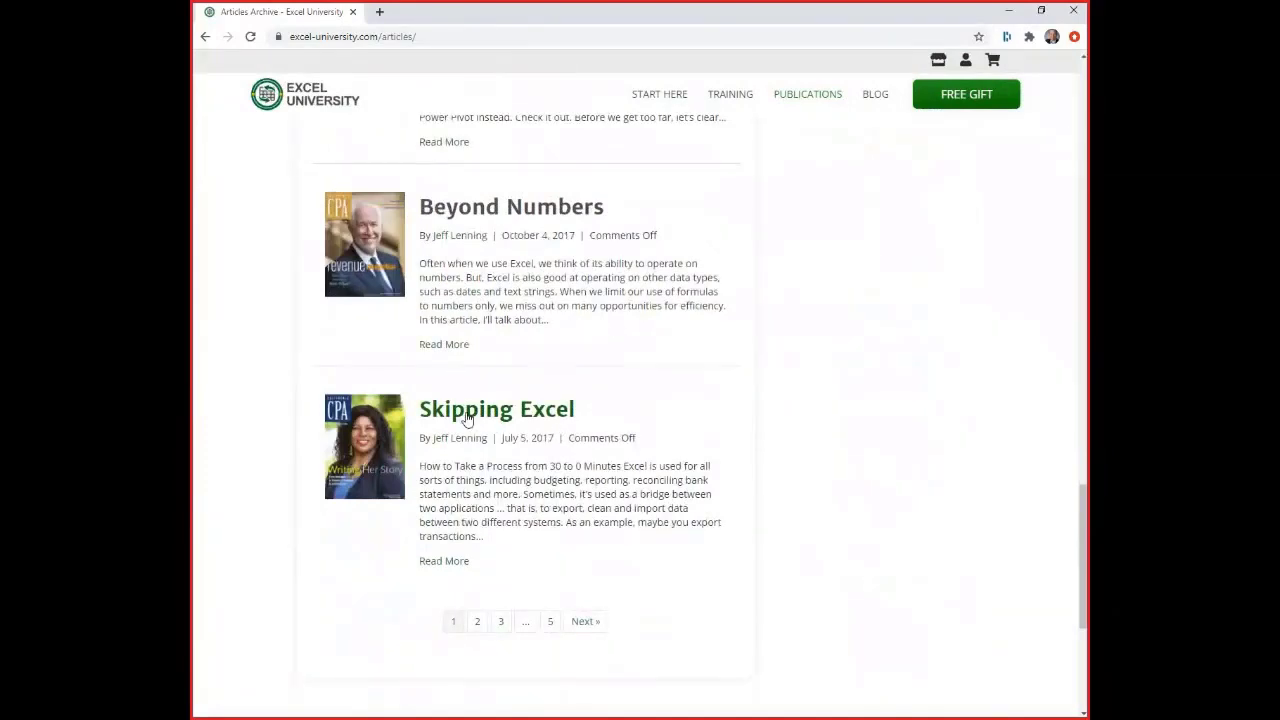
scroll(560, 481, up, 20)
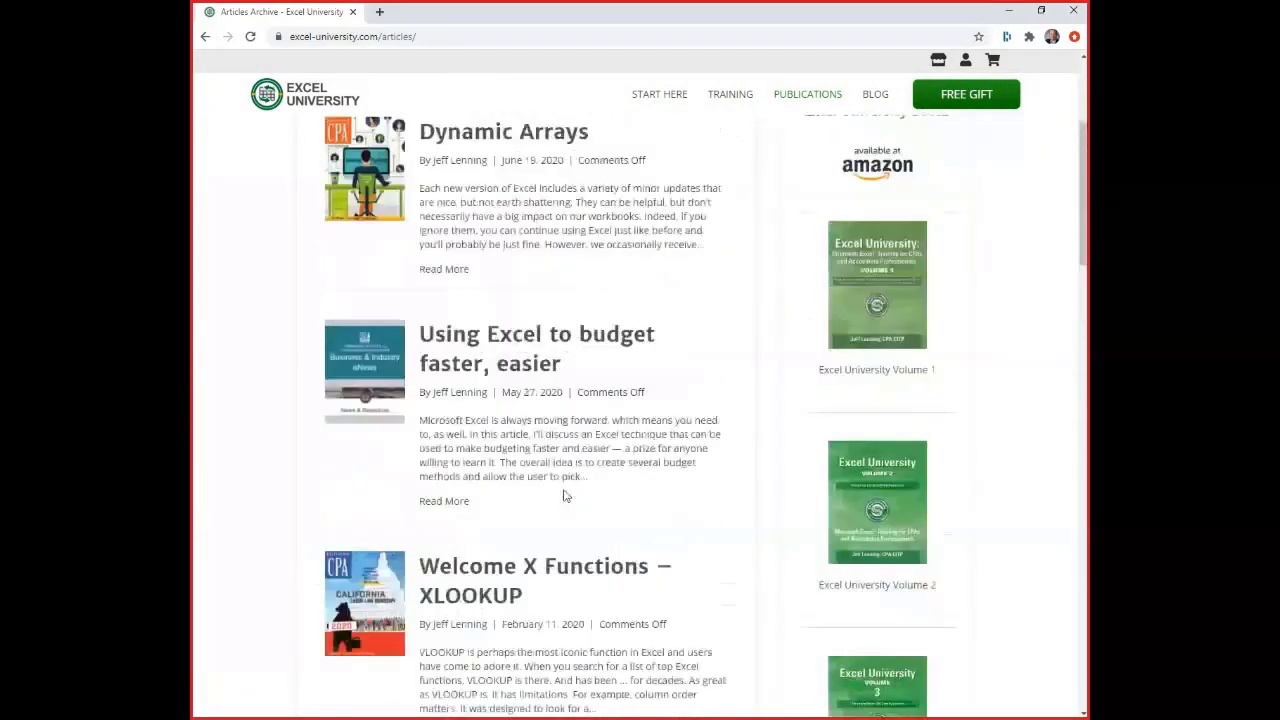
key(alt+Tab)
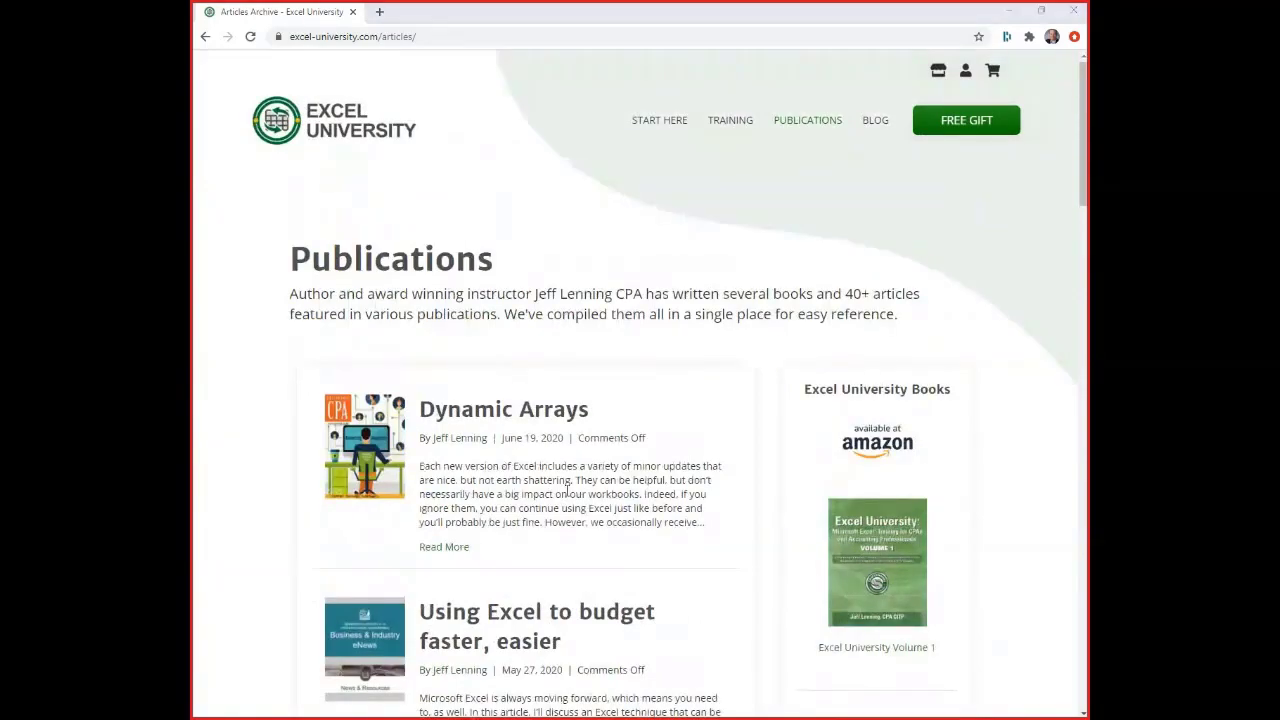
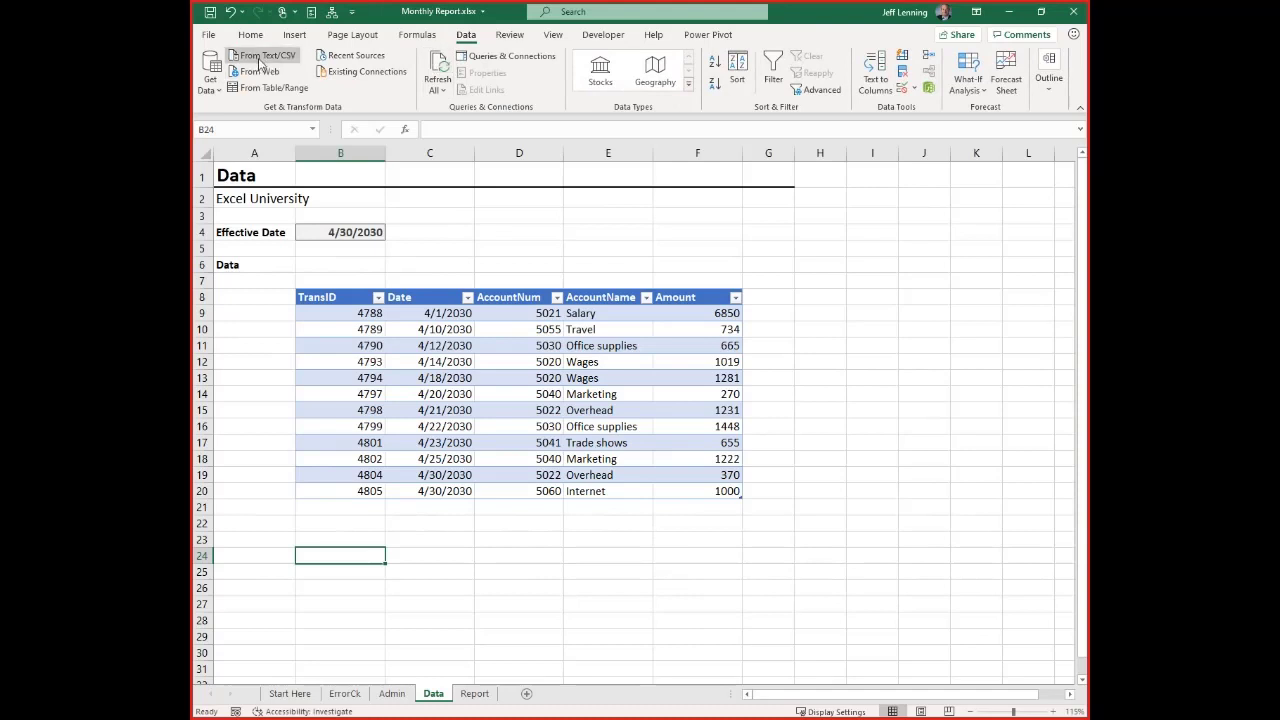
Import current.csv from the Files folder as a table into the existing Data worksheet at cell B24
click(262, 56)
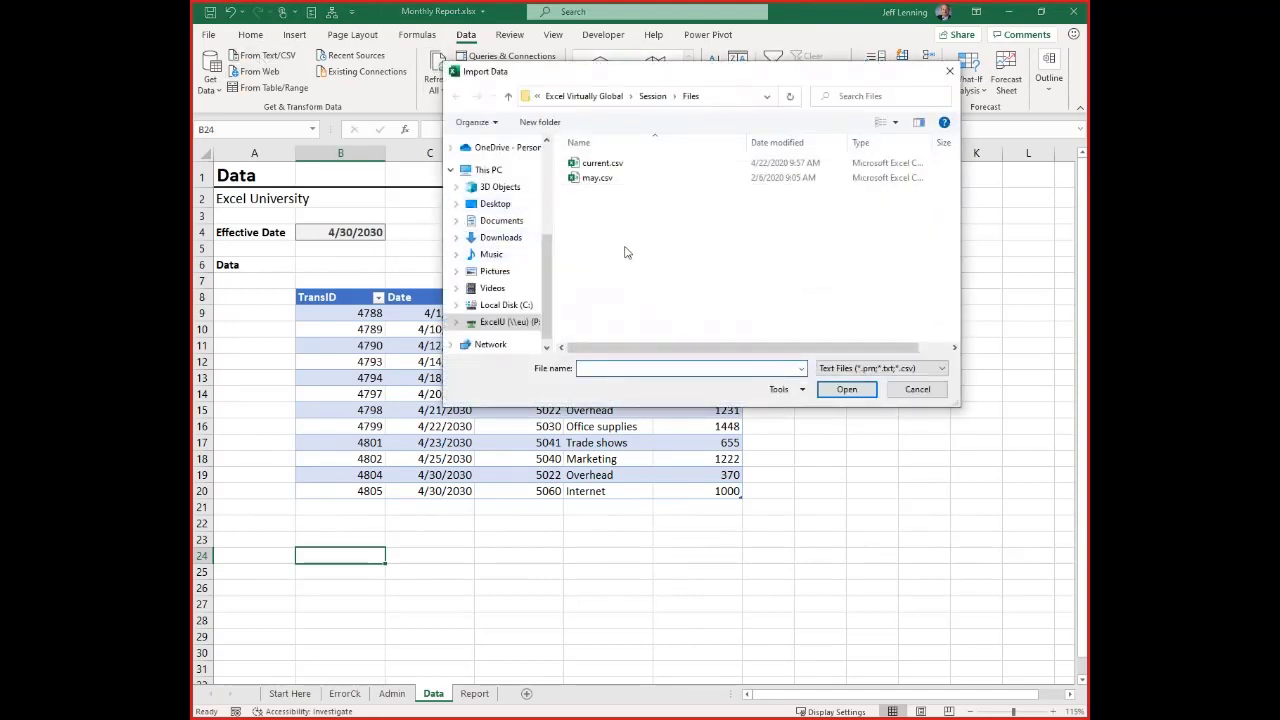
double_click(662, 164)
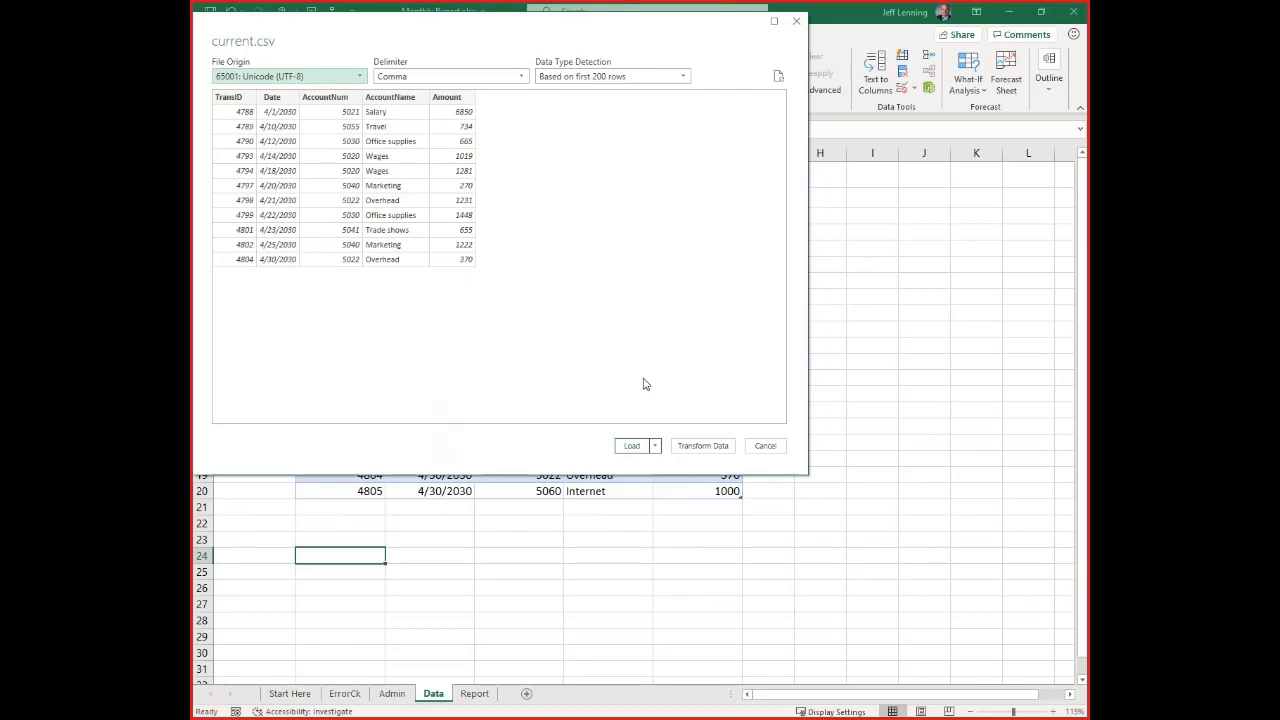
click(655, 445)
click(681, 481)
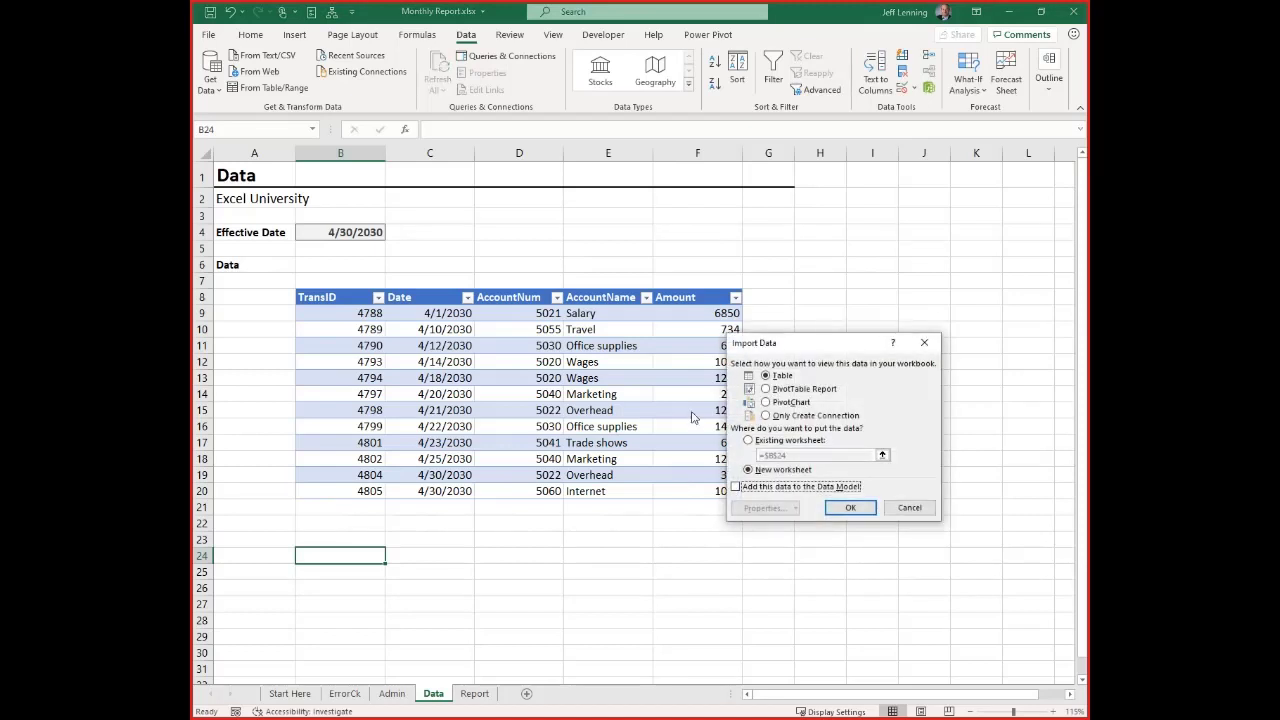
click(773, 445)
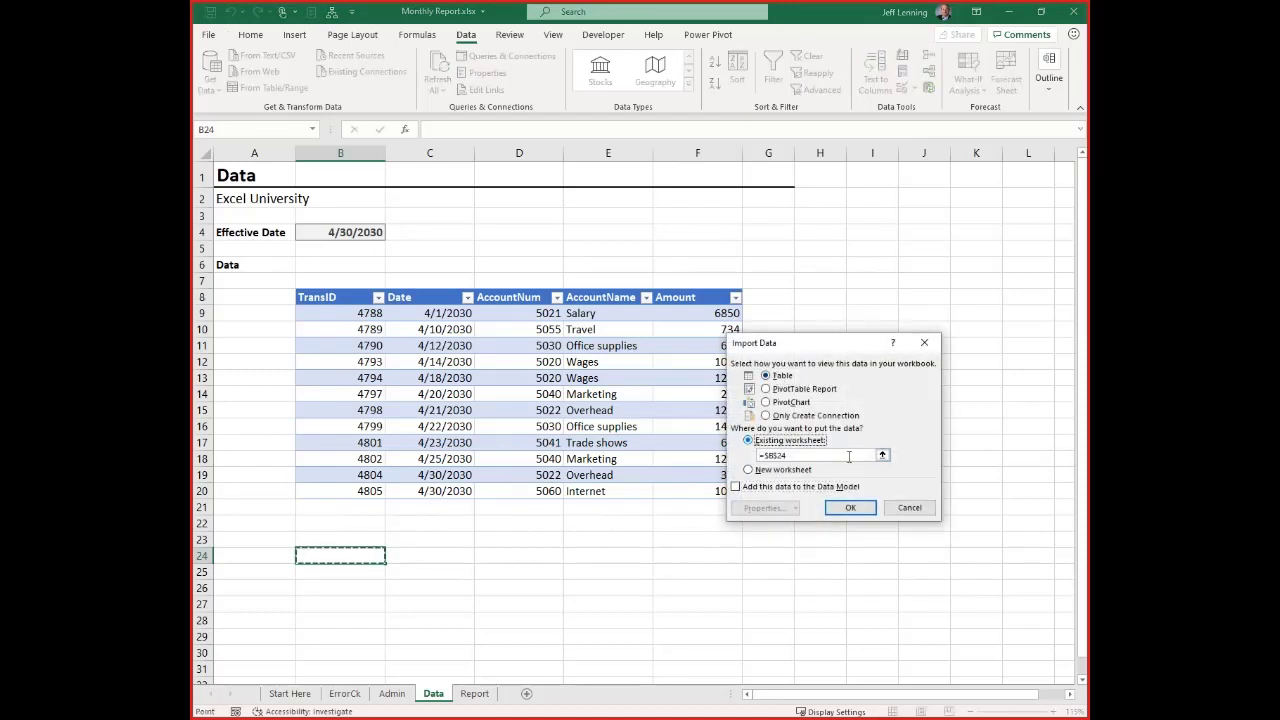
click(850, 508)
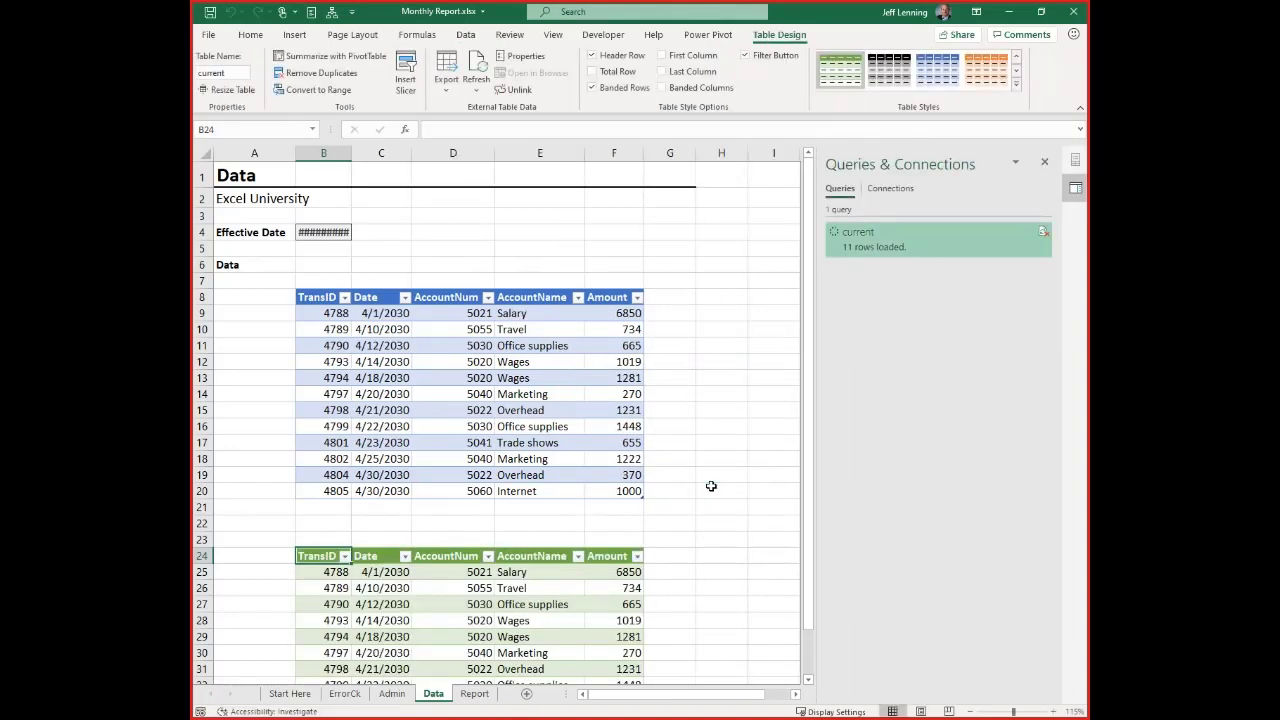
Refresh the imported current table on the Data sheet
scroll(711, 486, down, 4)
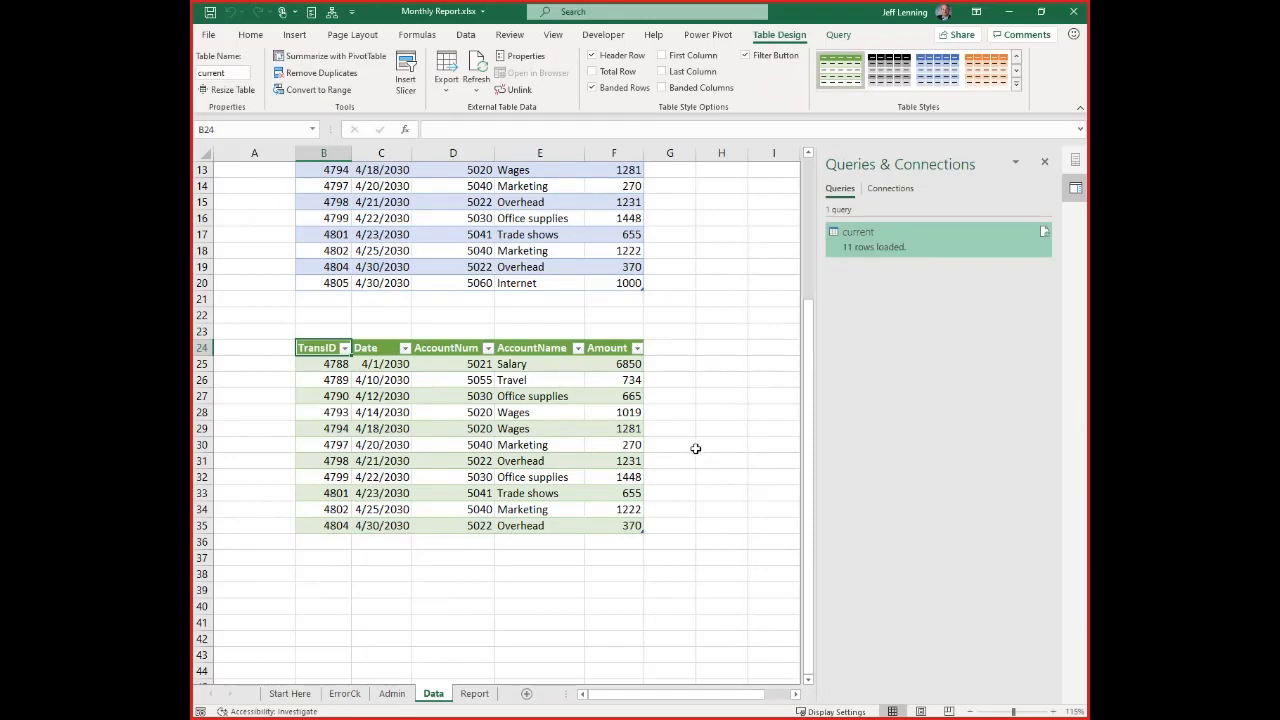
right_click(527, 366)
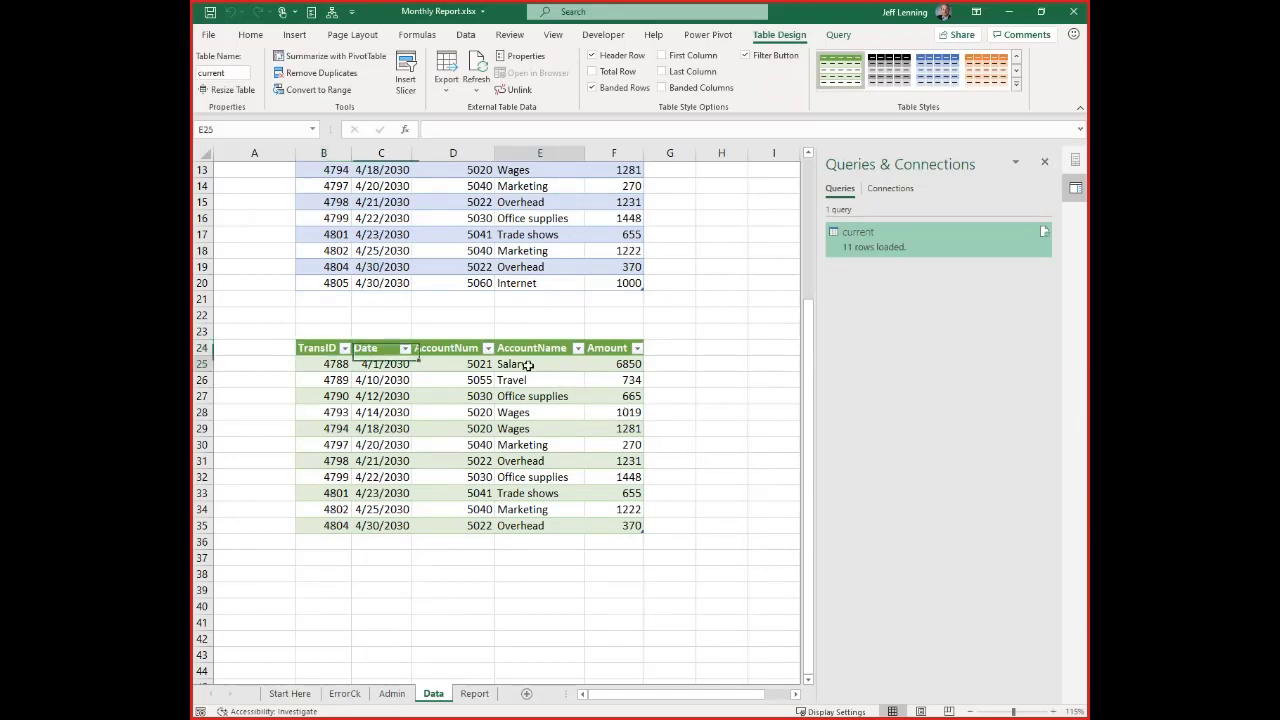
click(572, 419)
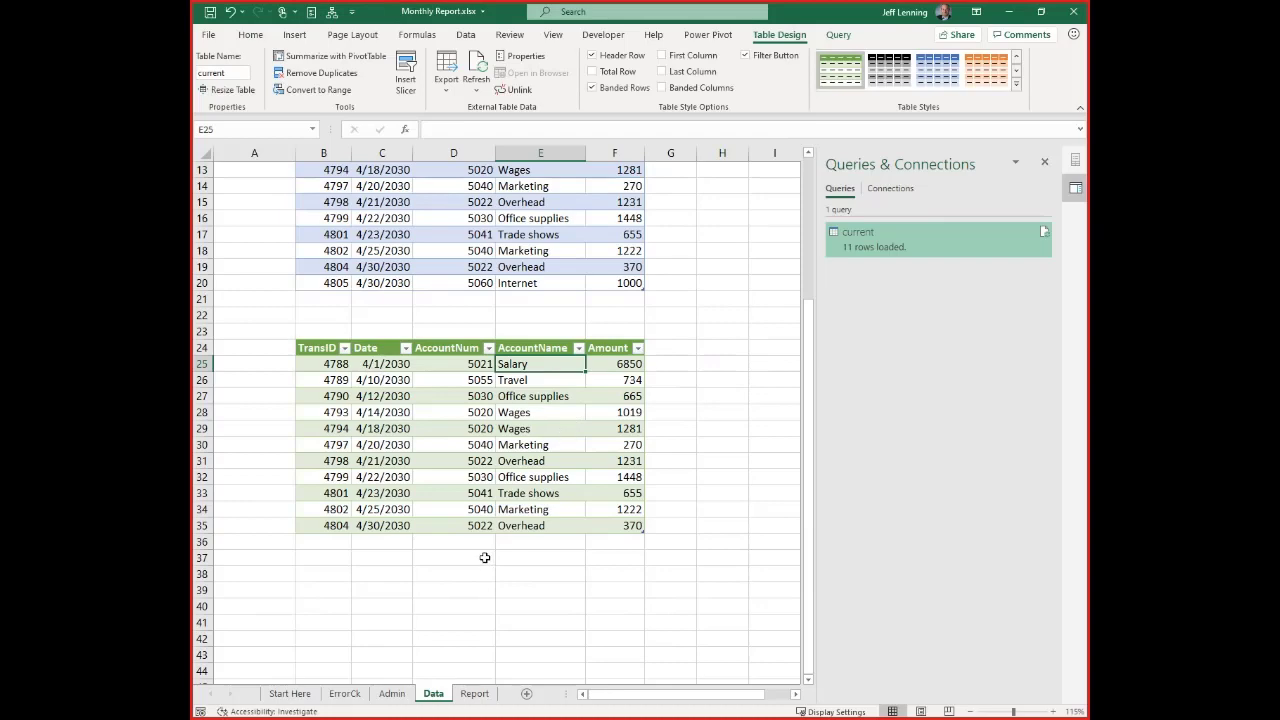
Delete rows 7 to 22 holding the old data table and widen column B to fit the effective date
scroll(484, 557, up, 4)
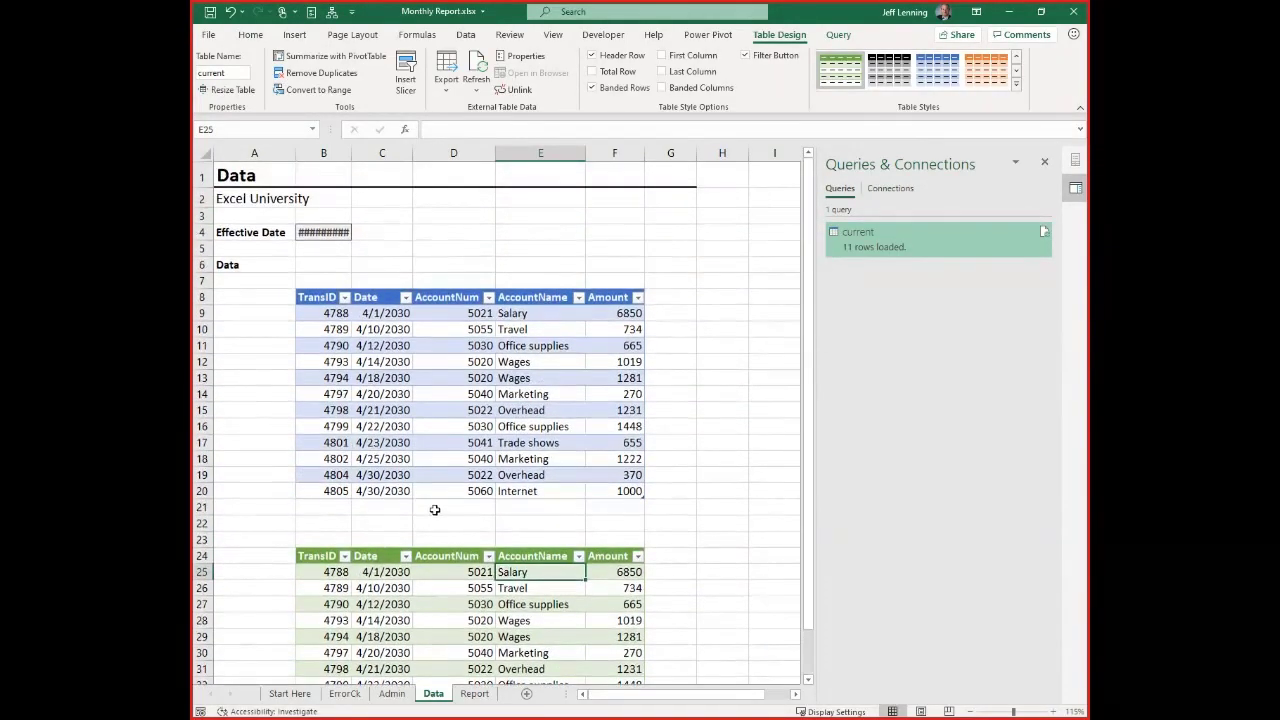
drag(204, 280, 242, 520)
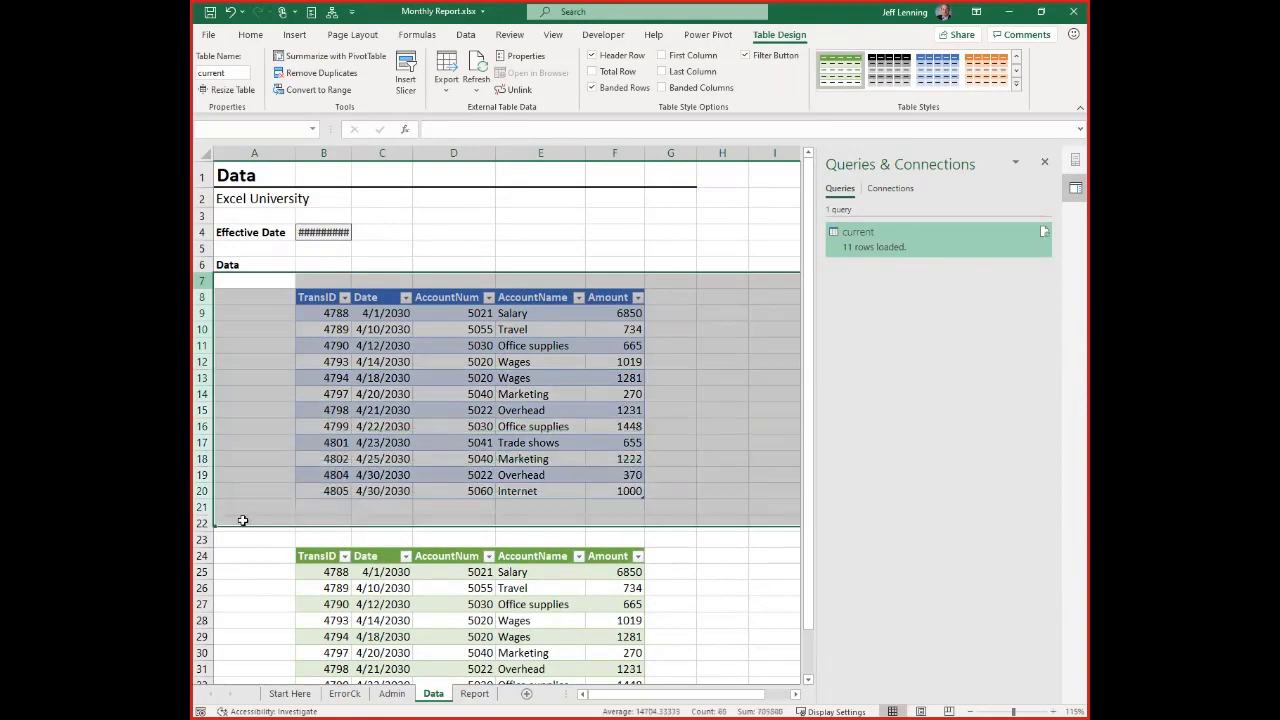
key(ctrl+minus)
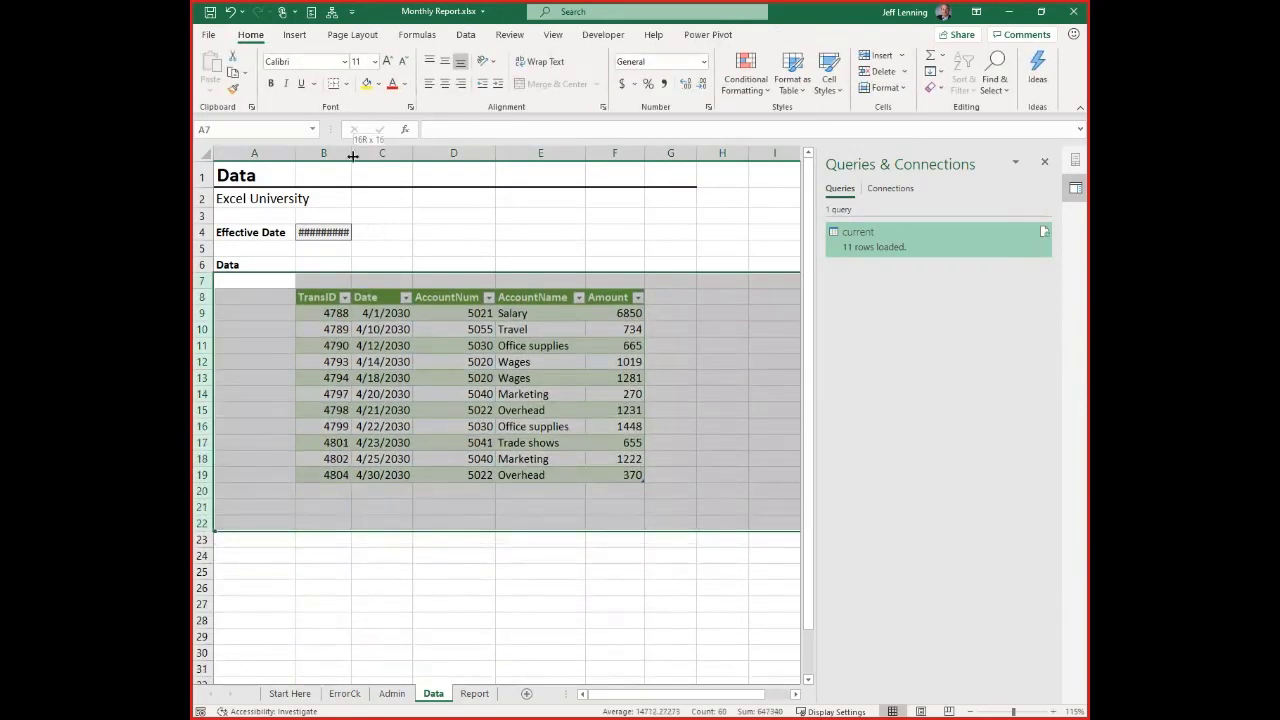
drag(353, 156, 370, 156)
click(404, 314)
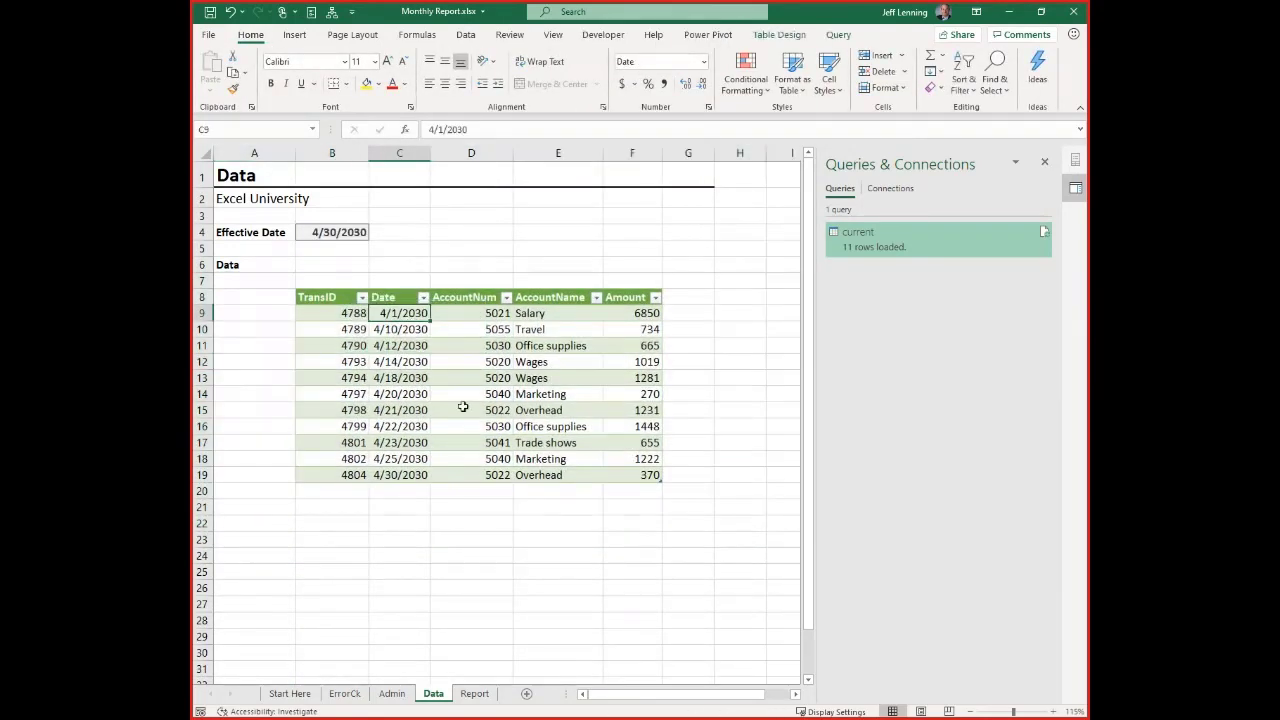
Change the Report sheet PivotTable's data source to the table named current
click(474, 693)
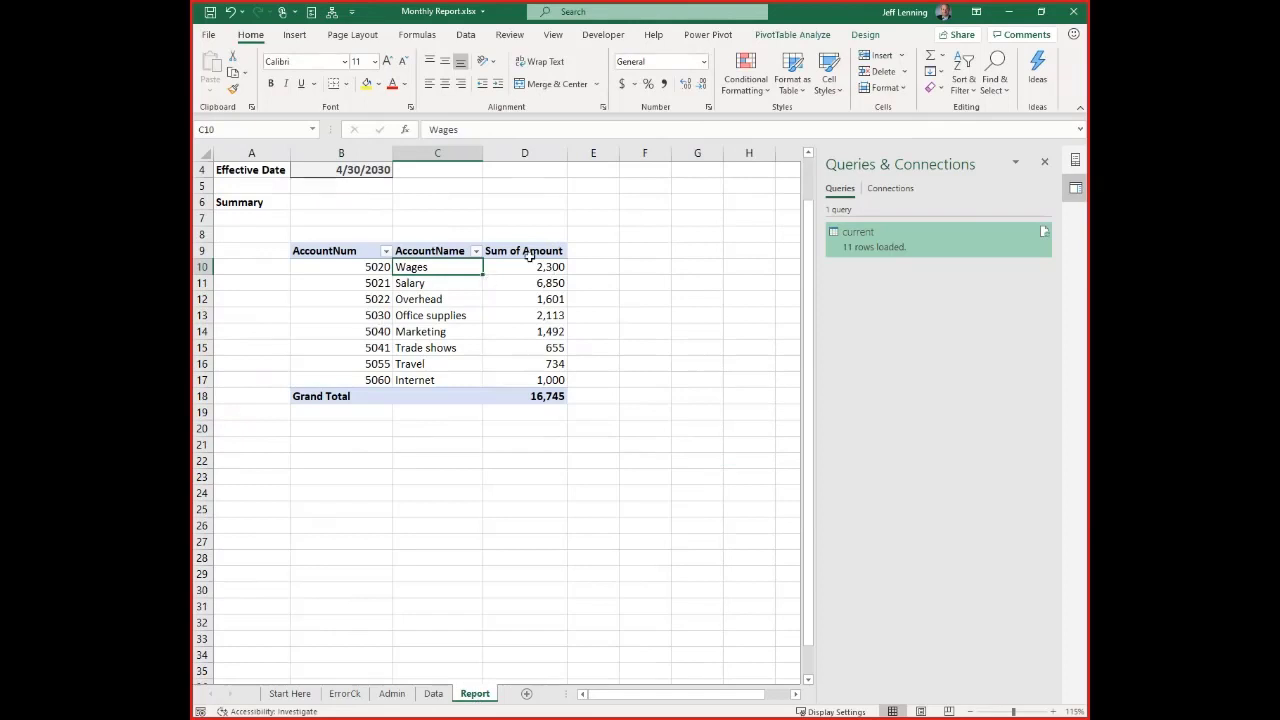
click(865, 35)
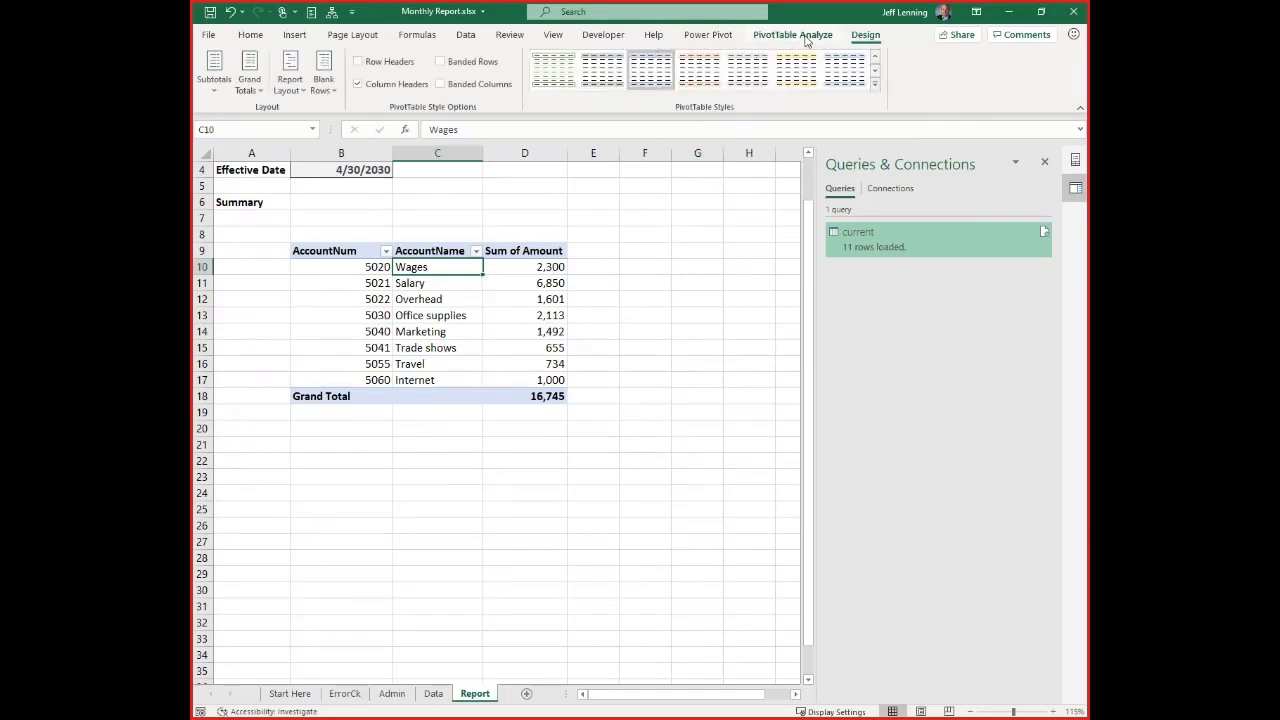
click(806, 37)
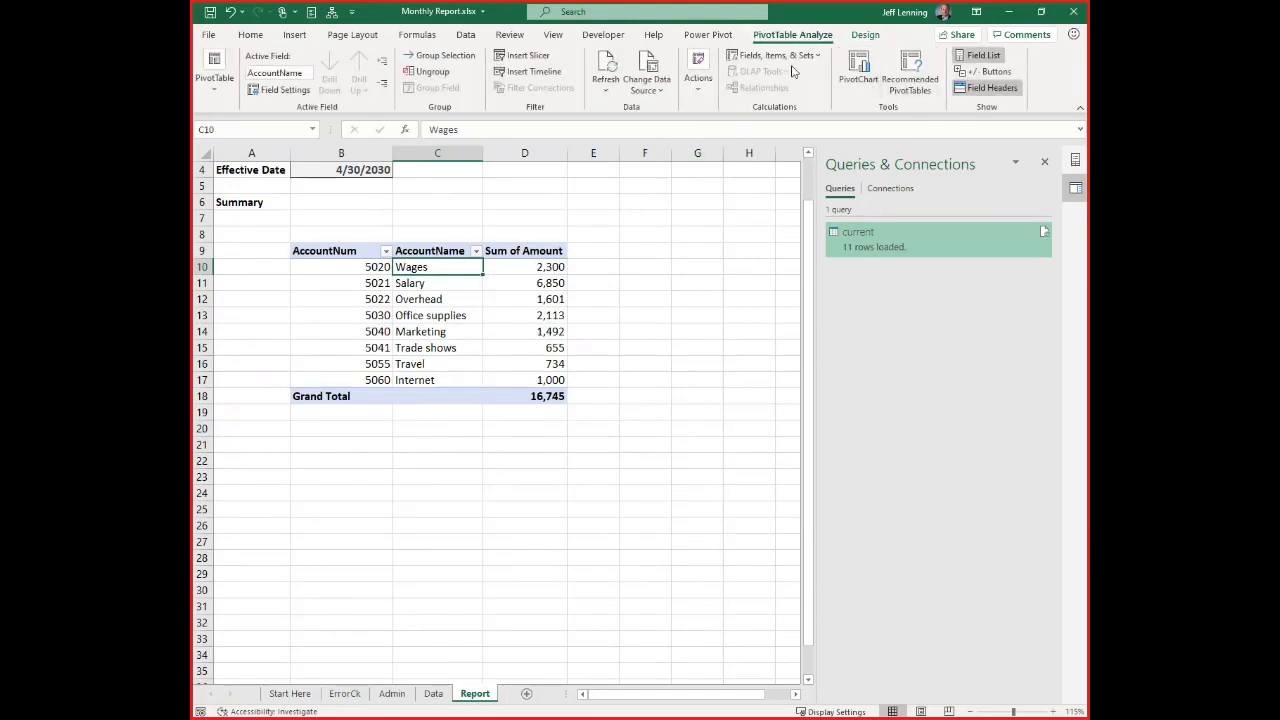
click(648, 68)
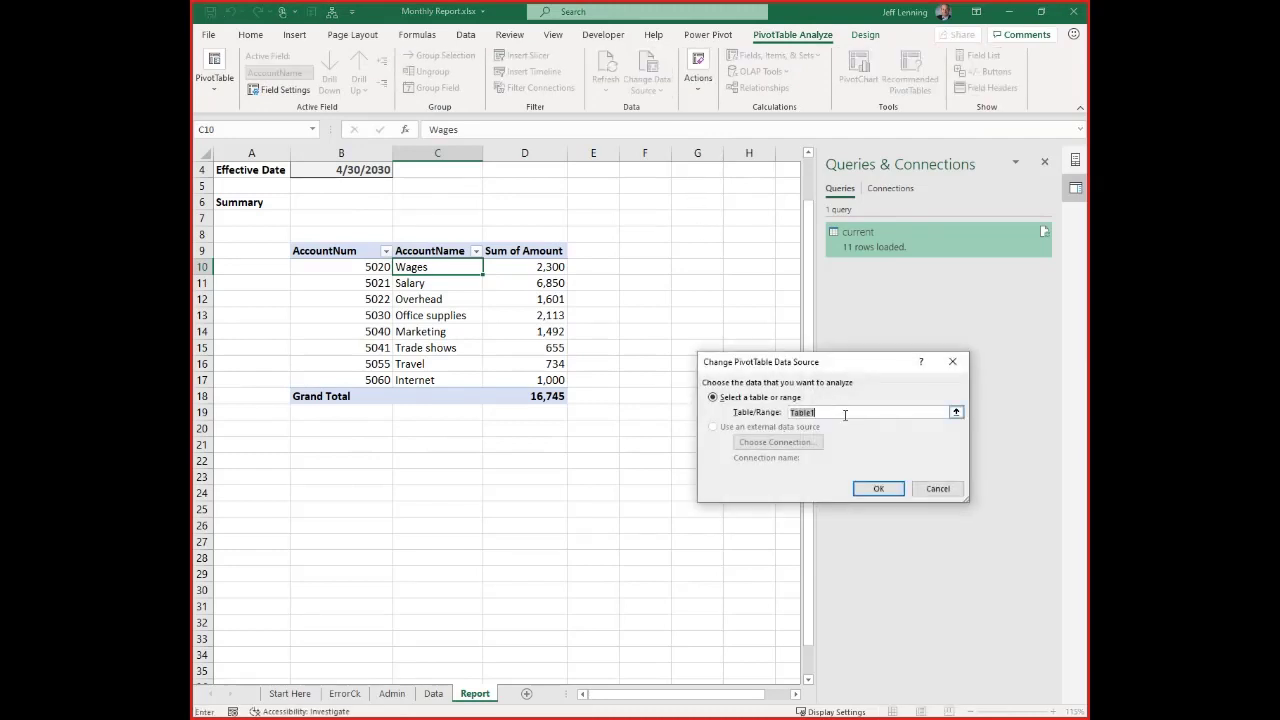
text(current)
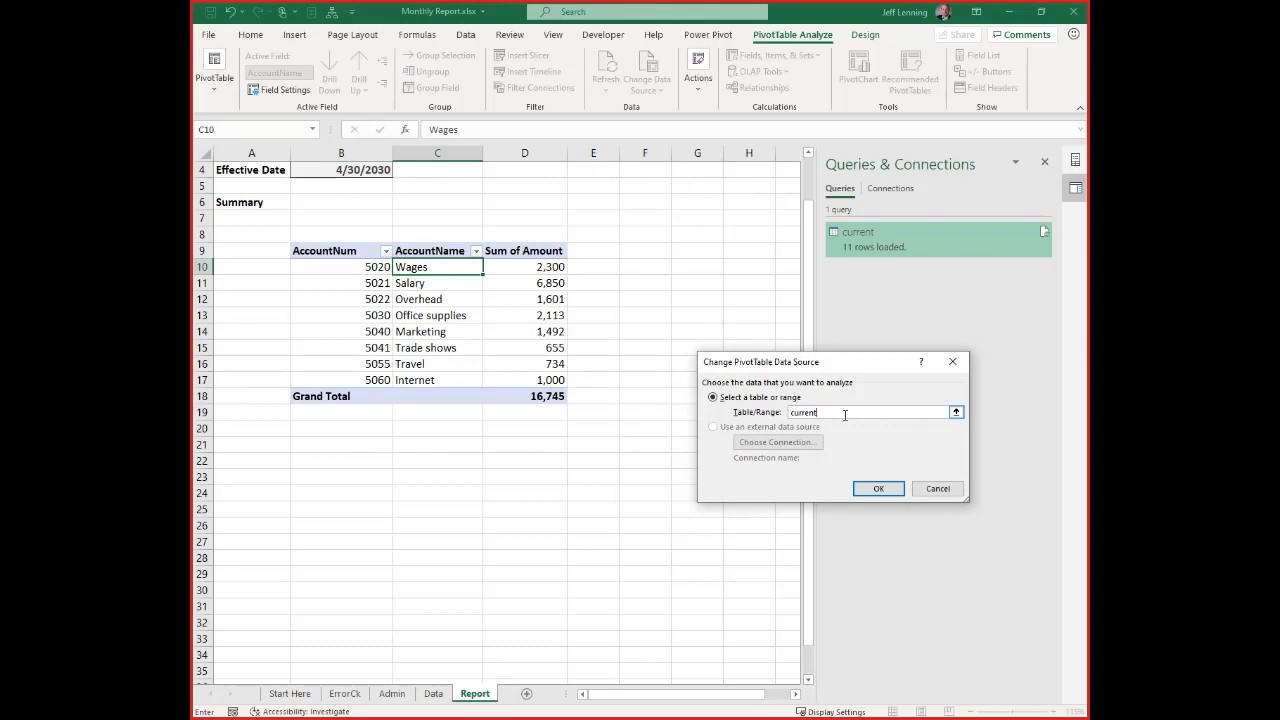
click(877, 489)
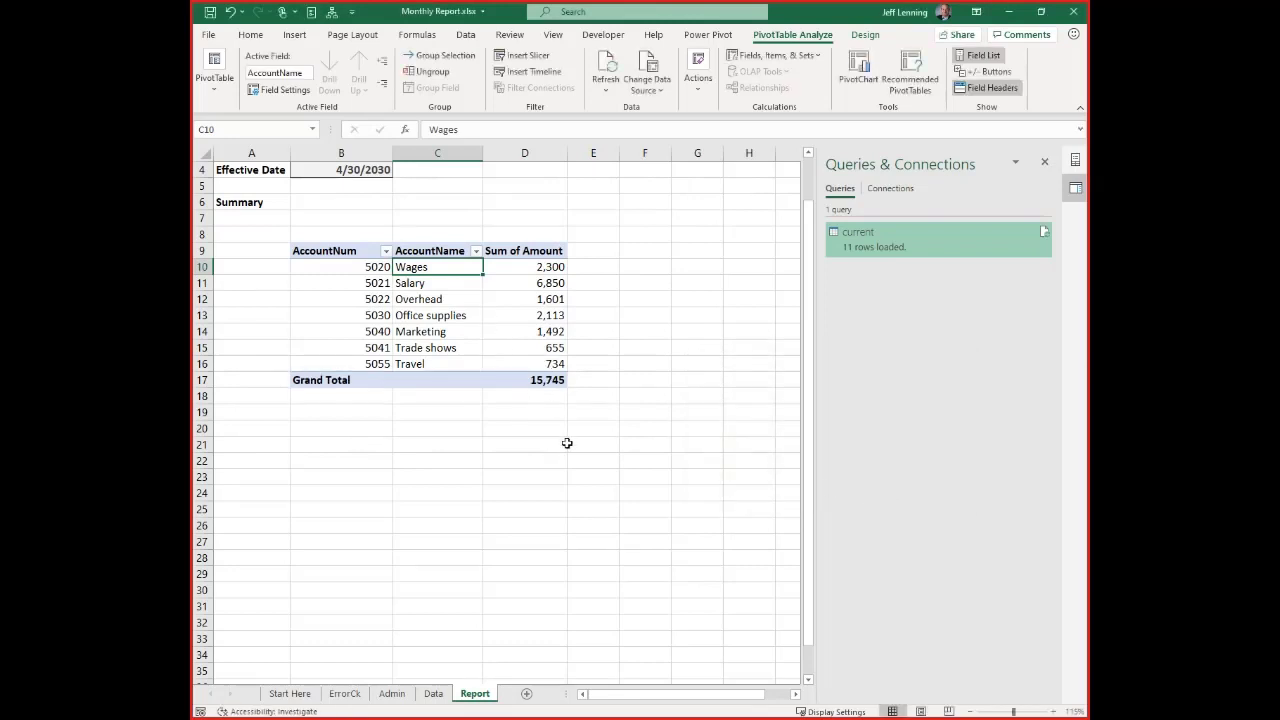
Move the Data source instruction with its time and note from the Start Here sheet to row 14 of the Admin changelog
click(433, 694)
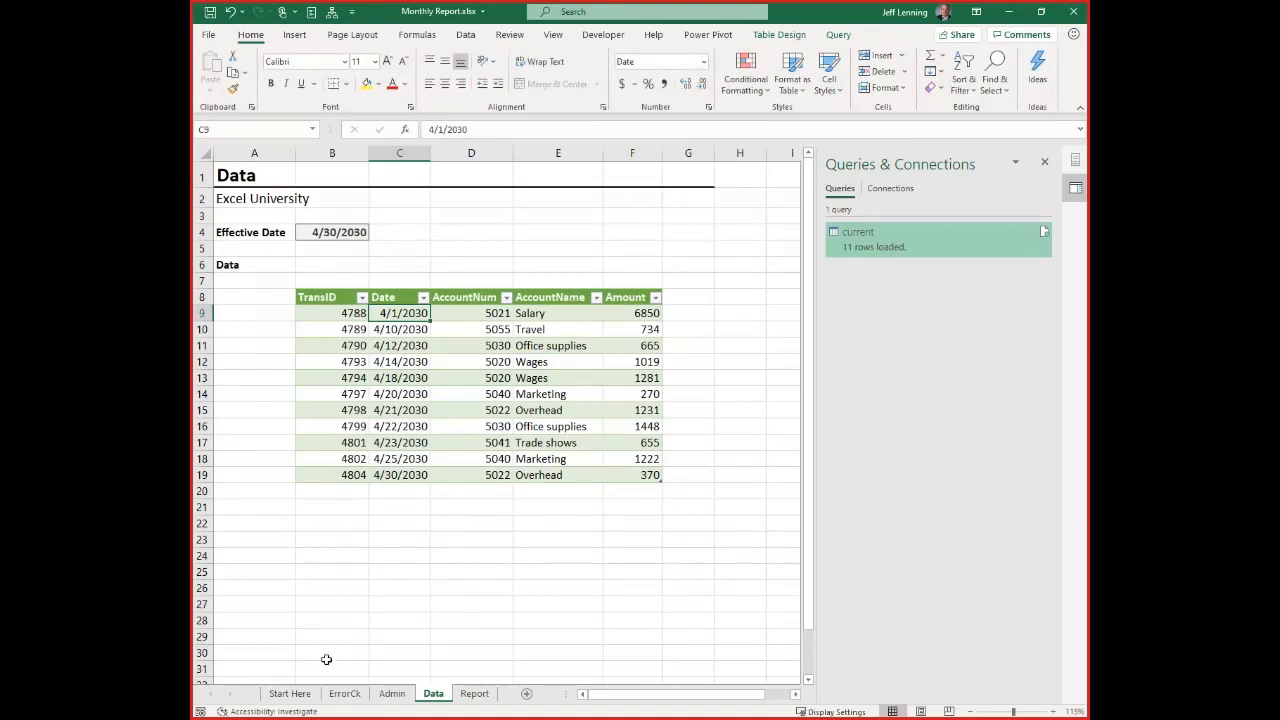
click(296, 694)
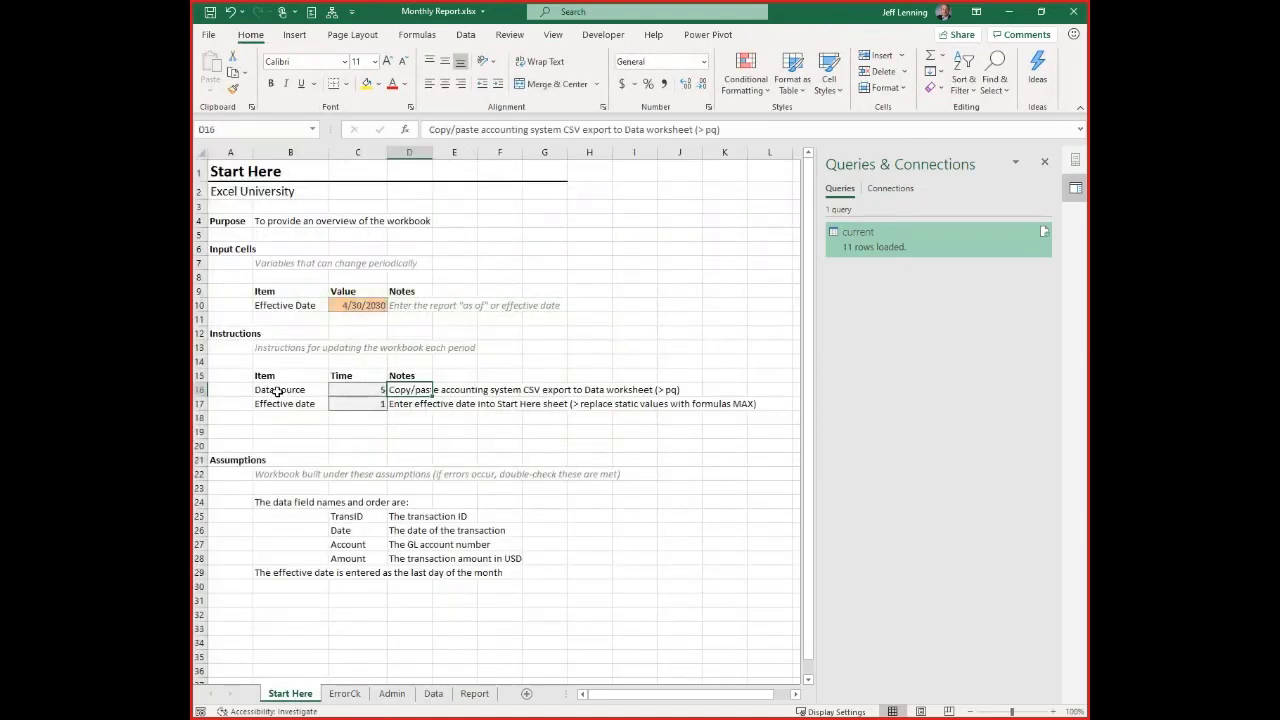
drag(272, 390, 412, 390)
key(ctrl+c)
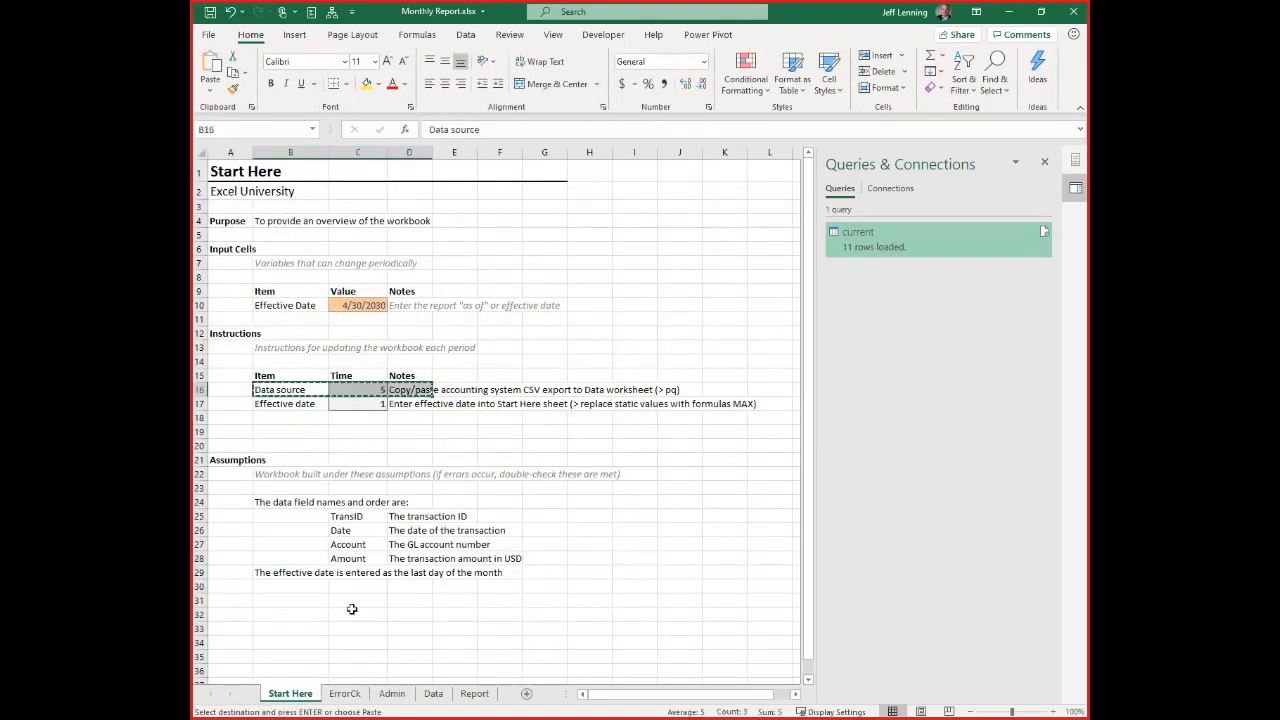
click(391, 693)
click(298, 364)
key(Return)
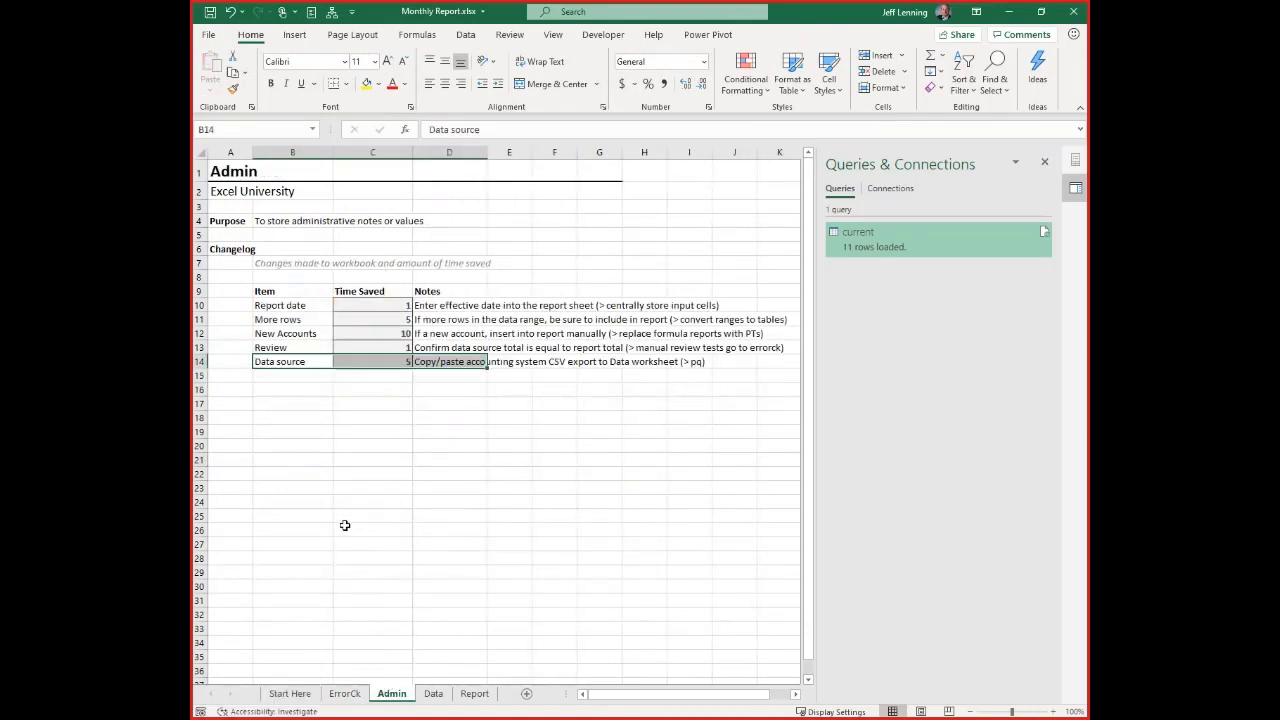
click(345, 528)
Delete the empty row 16 from the Instructions section of the Start Here sheet
click(295, 693)
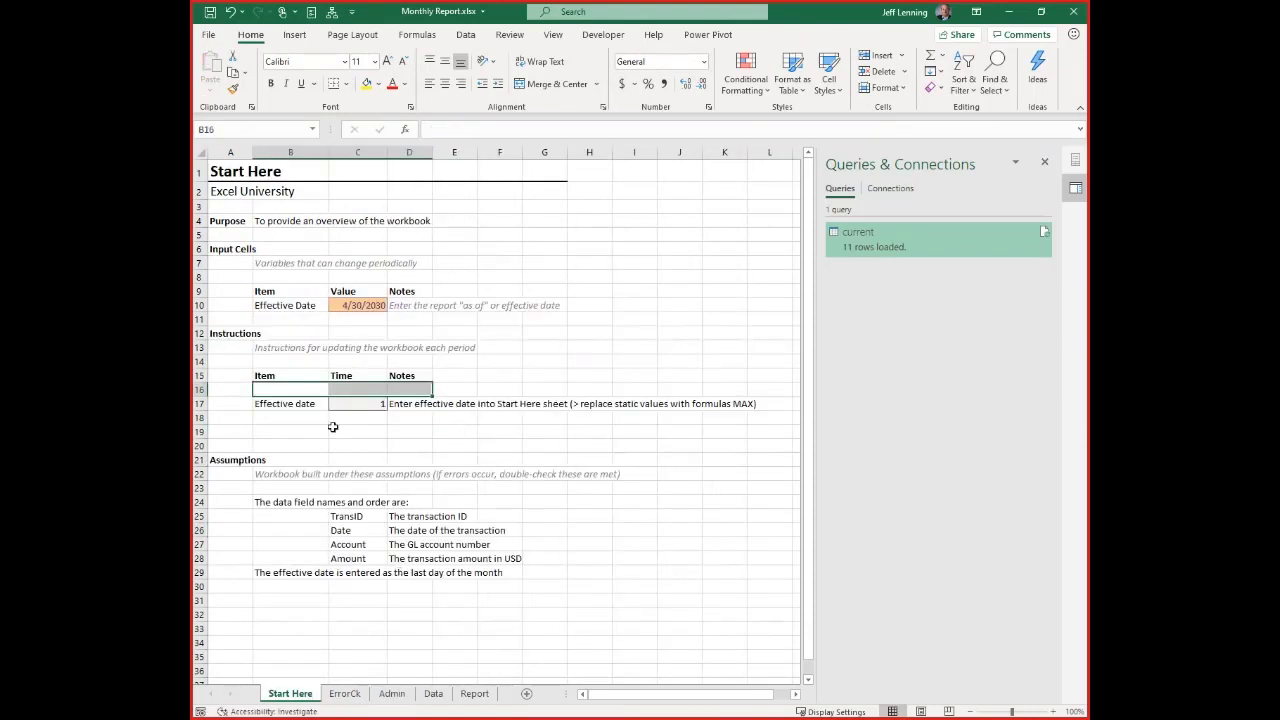
click(202, 389)
key(ctrl+minus)
click(297, 391)
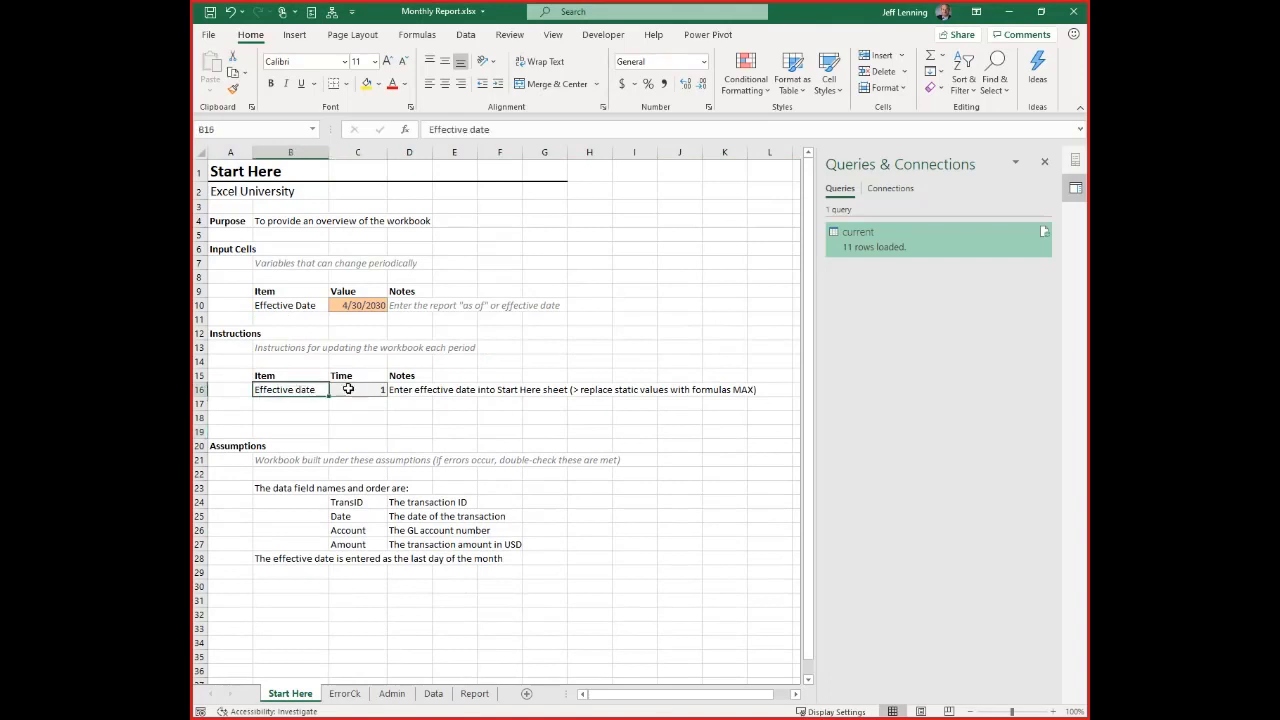
Replace the effective date in cell C10 of Start Here with the formula =MAX(current[Date])
click(396, 390)
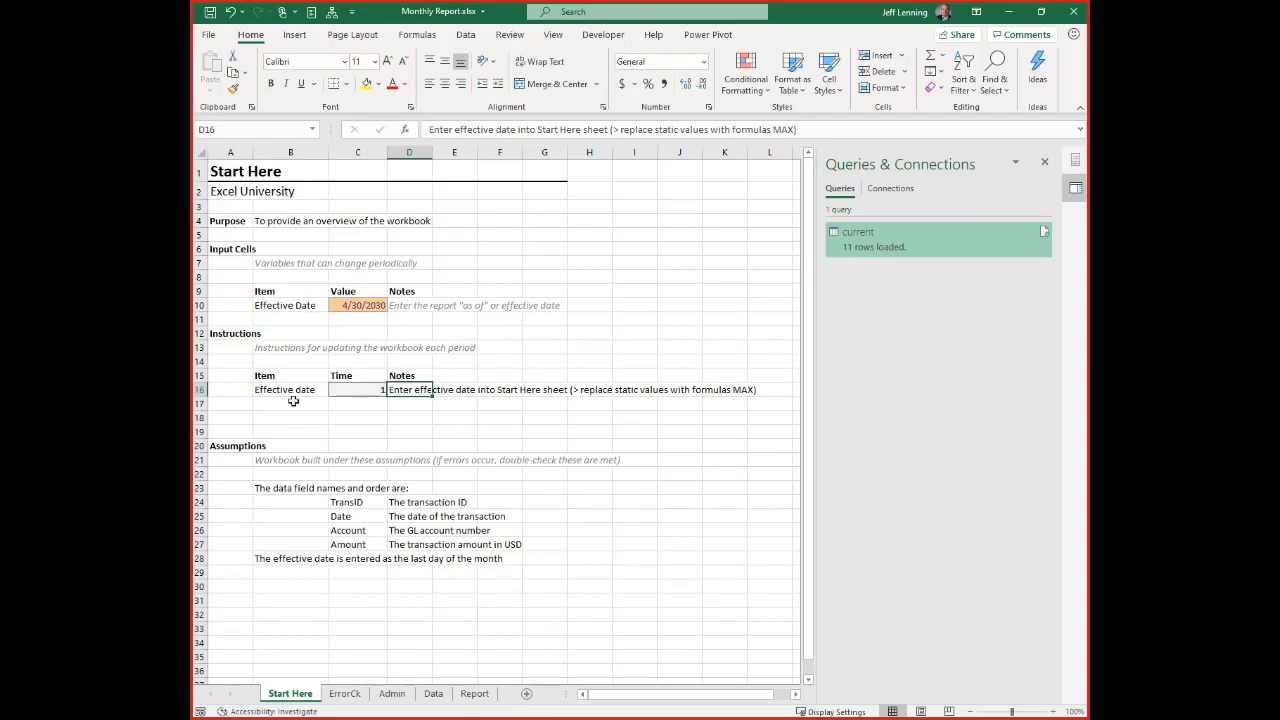
click(350, 304)
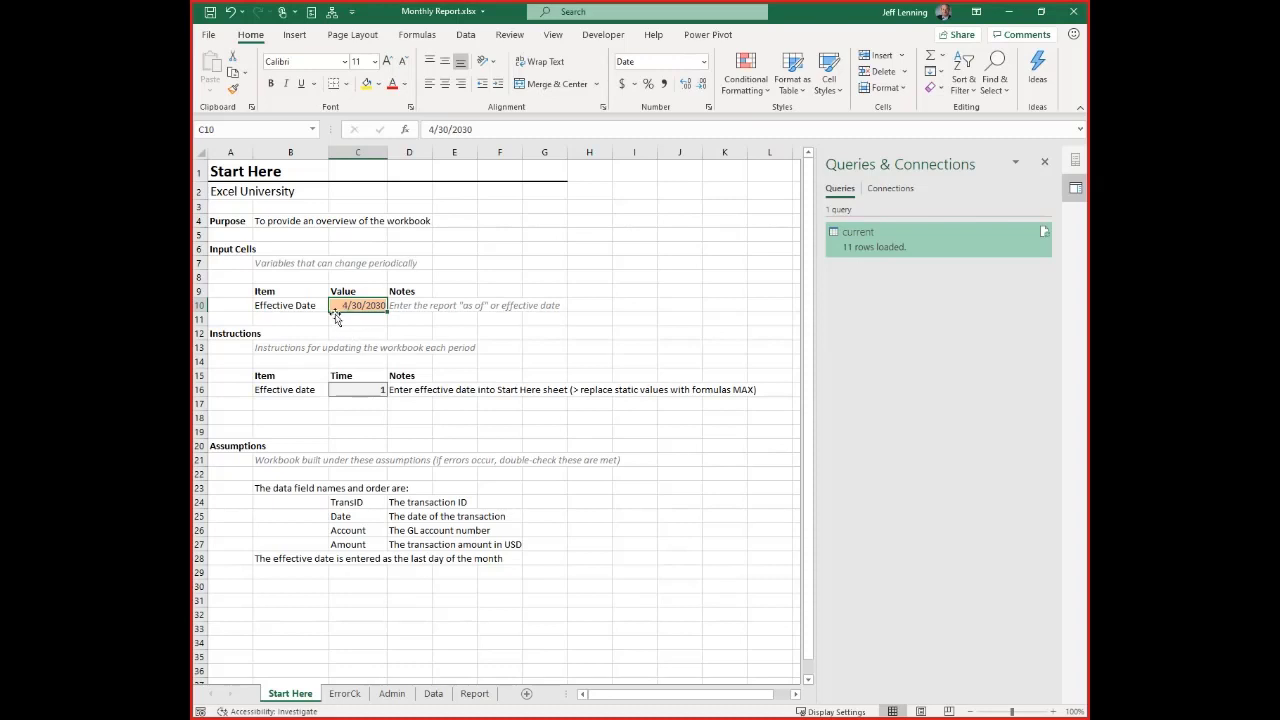
text(=)
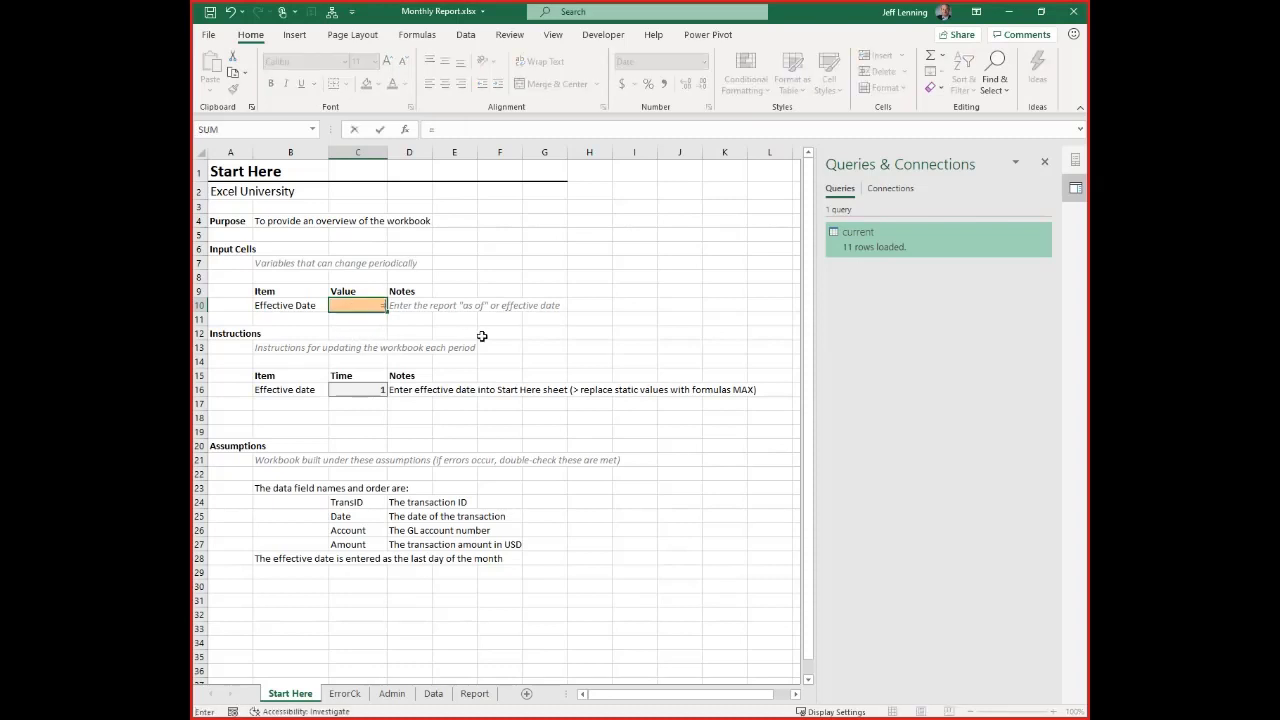
text(max)
key(Tab)
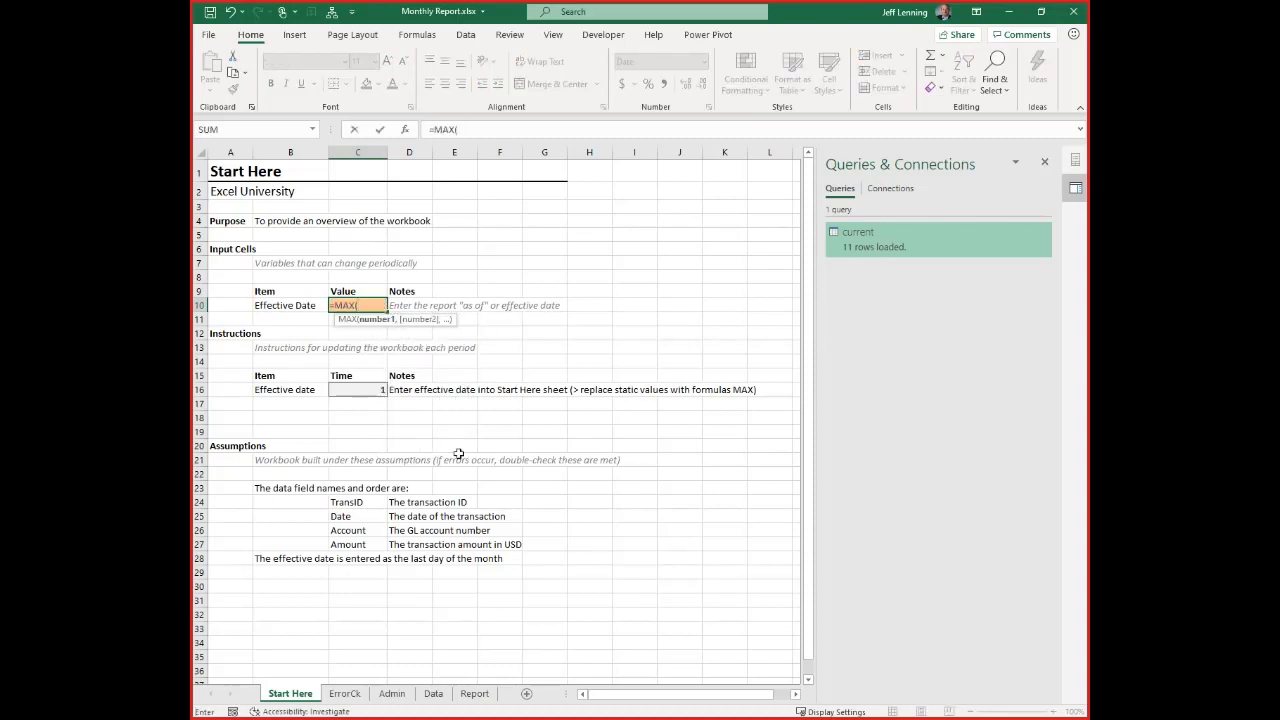
click(433, 693)
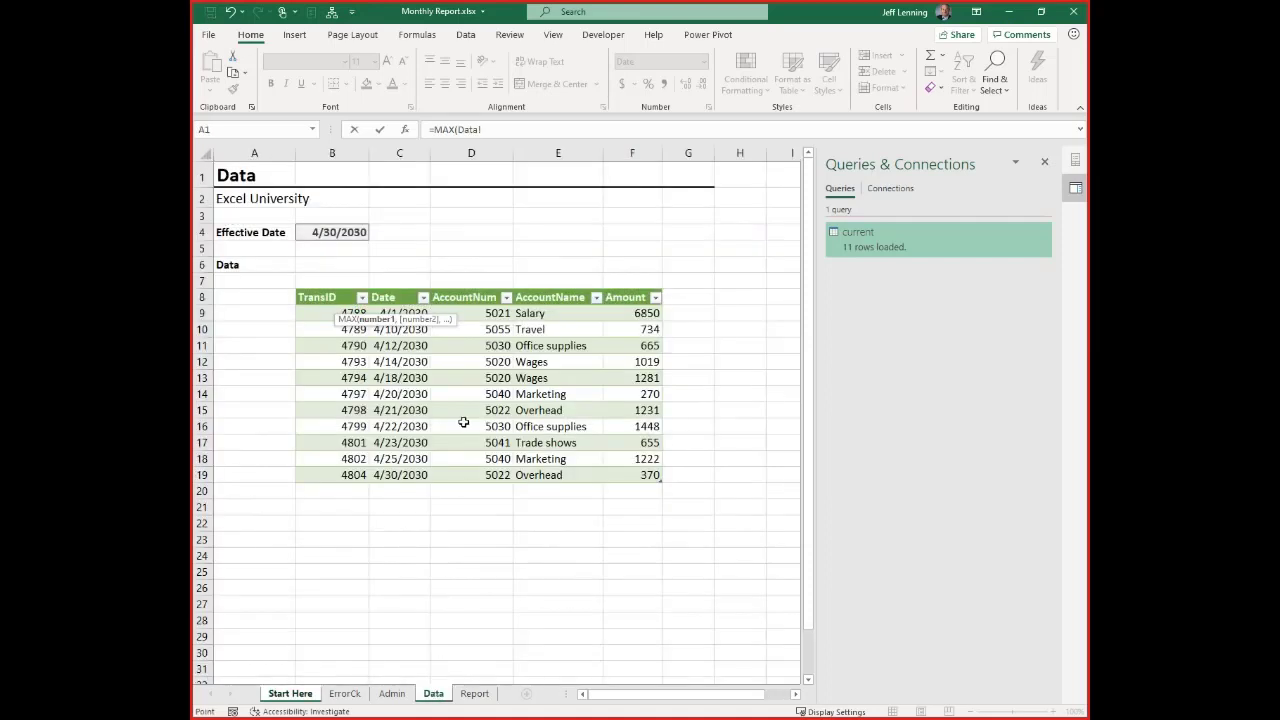
drag(400, 314, 445, 477)
text())
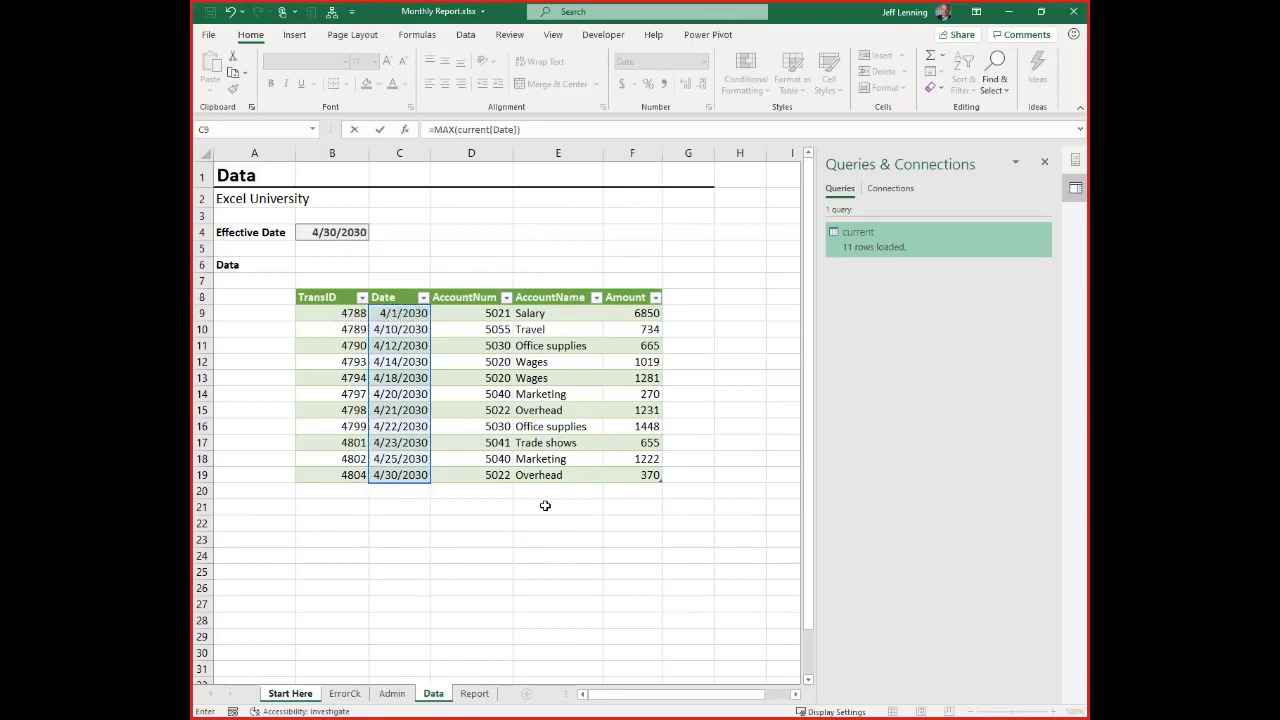
key(Return)
key(Up)
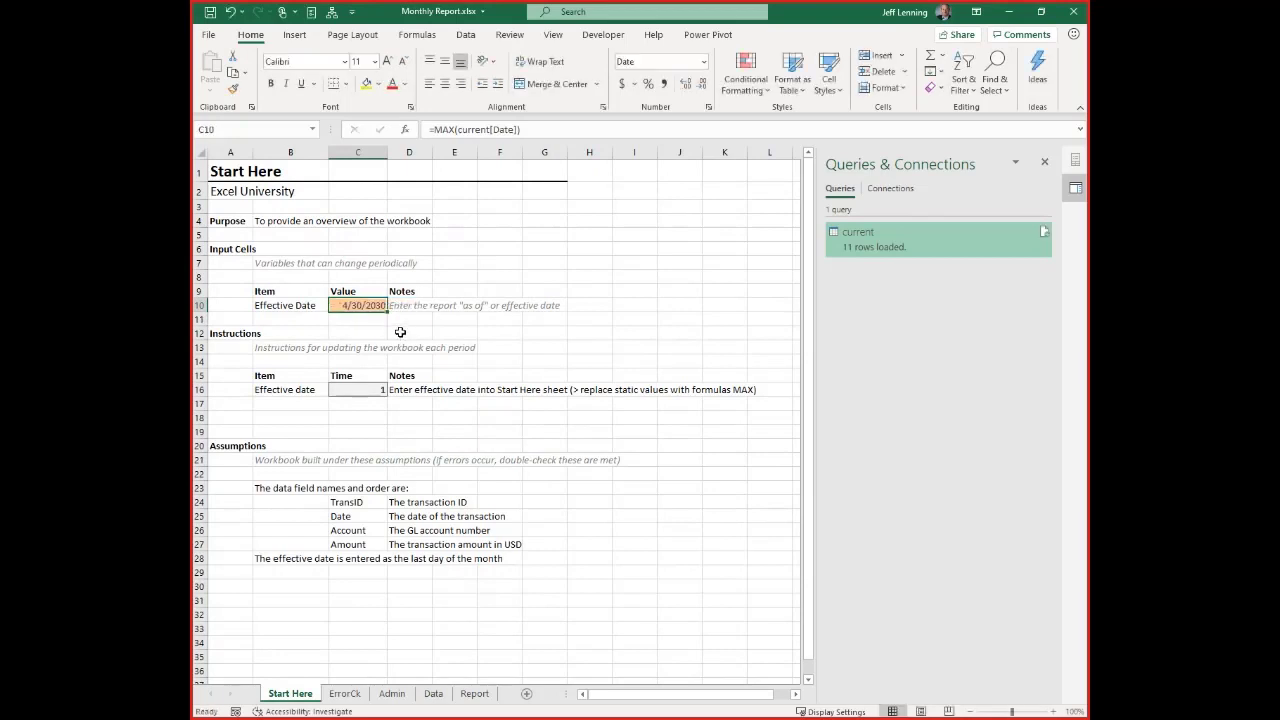
Move the Effective date instruction from Start Here to row 15 of the Admin changelog, and return to Start Here
drag(292, 391, 412, 390)
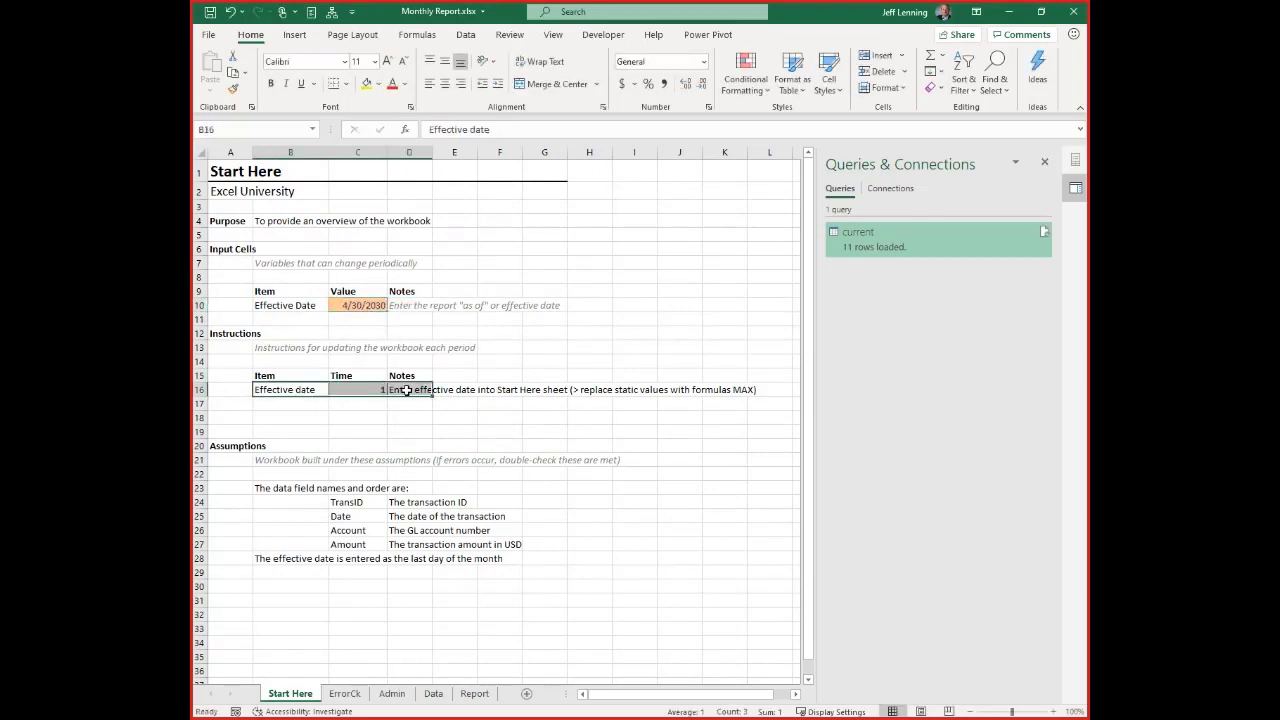
key(ctrl+c)
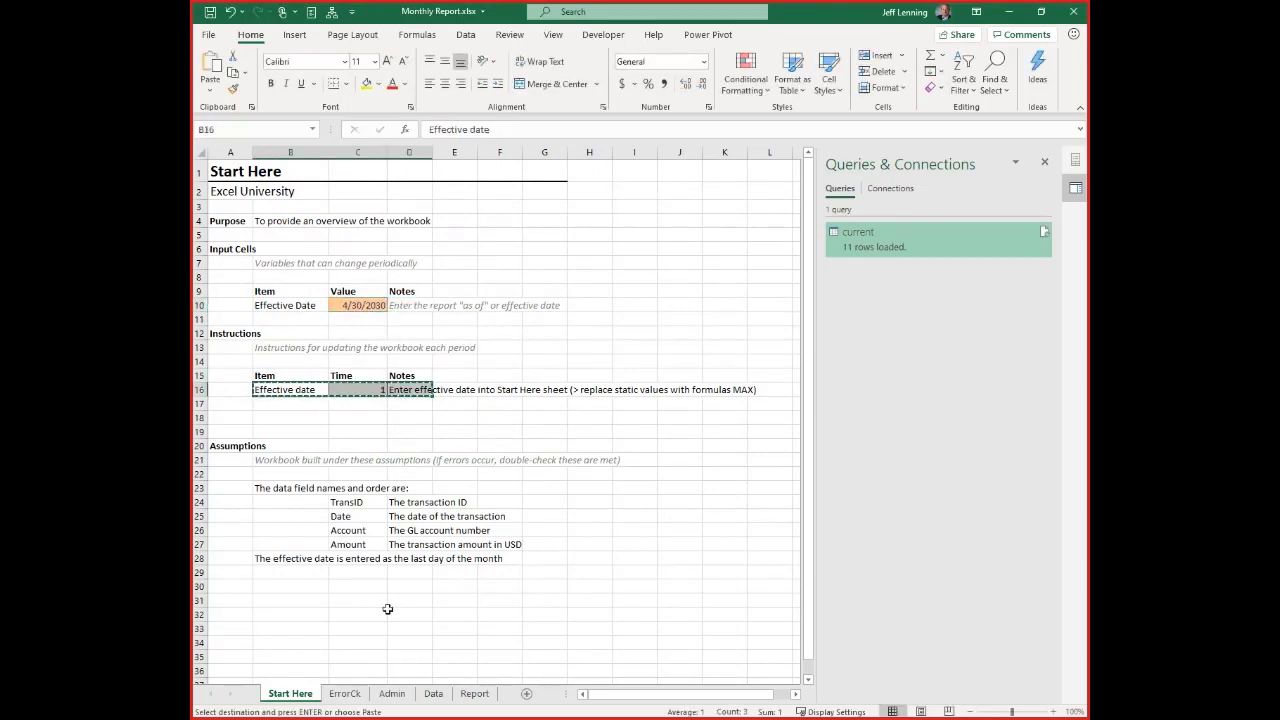
click(391, 693)
click(294, 375)
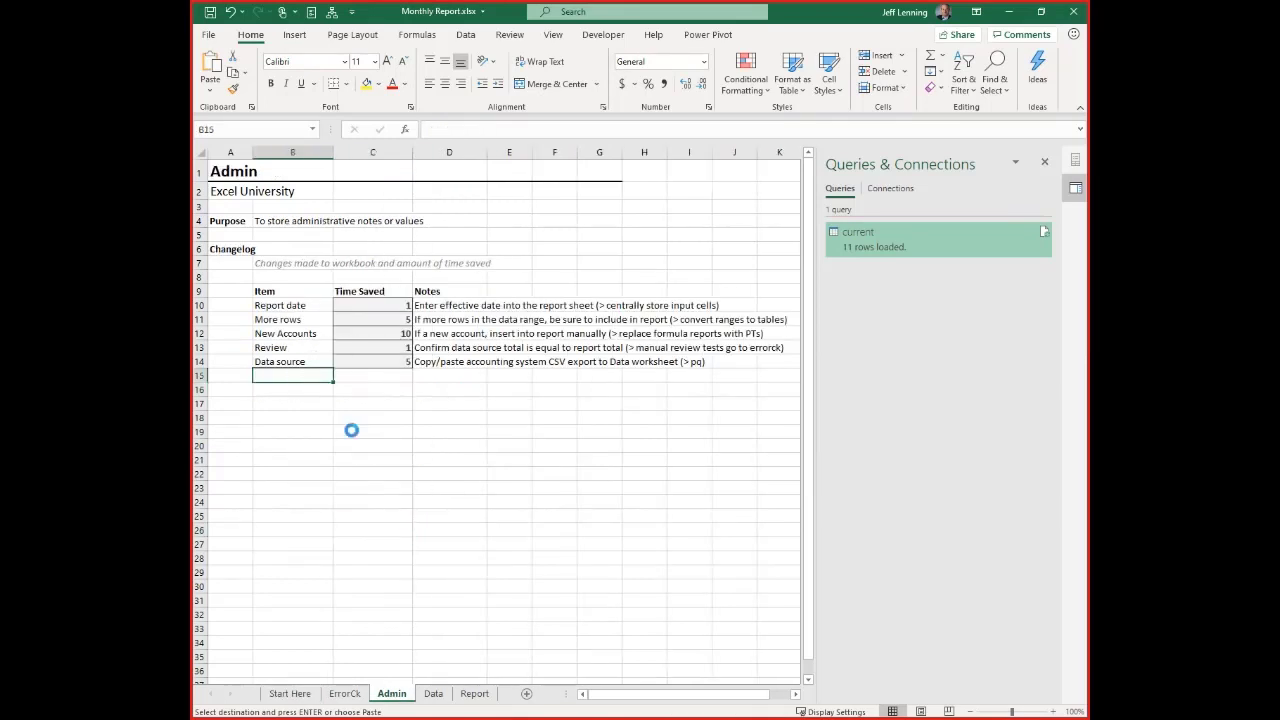
key(Return)
click(385, 443)
click(289, 693)
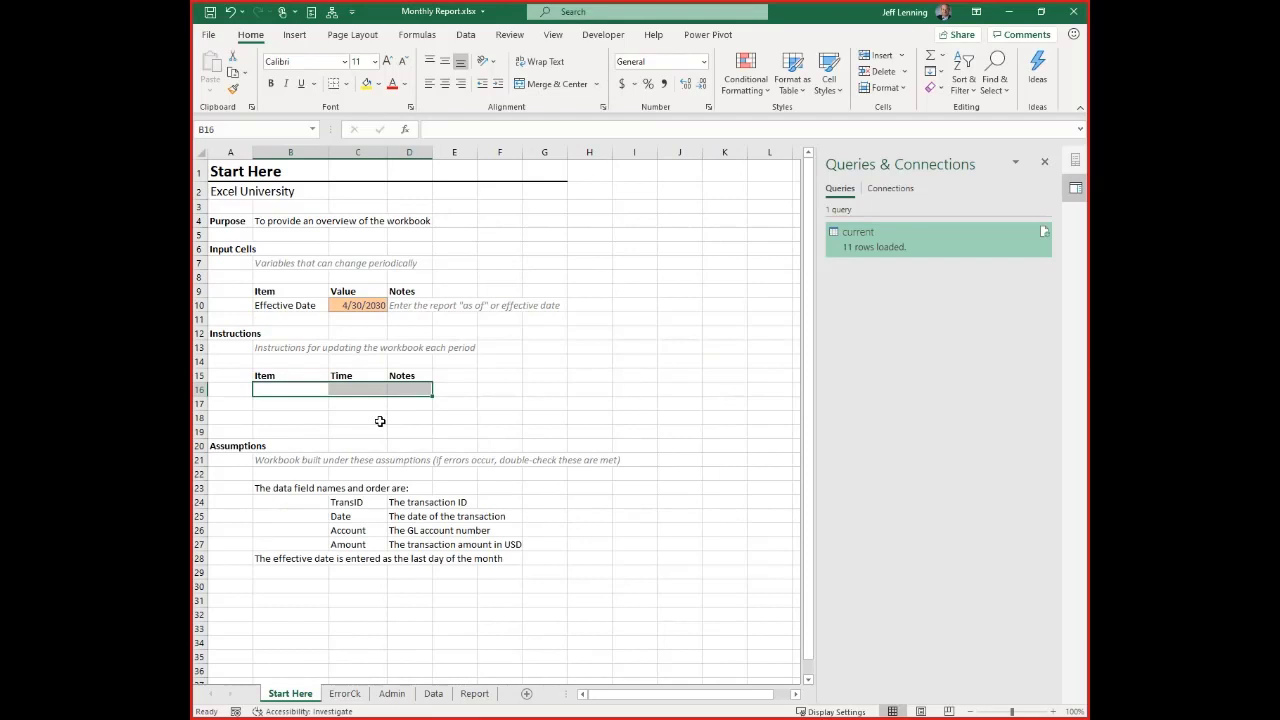
Apply the Calculation cell style to the effective date in cell C10 of the Start Here sheet
click(358, 305)
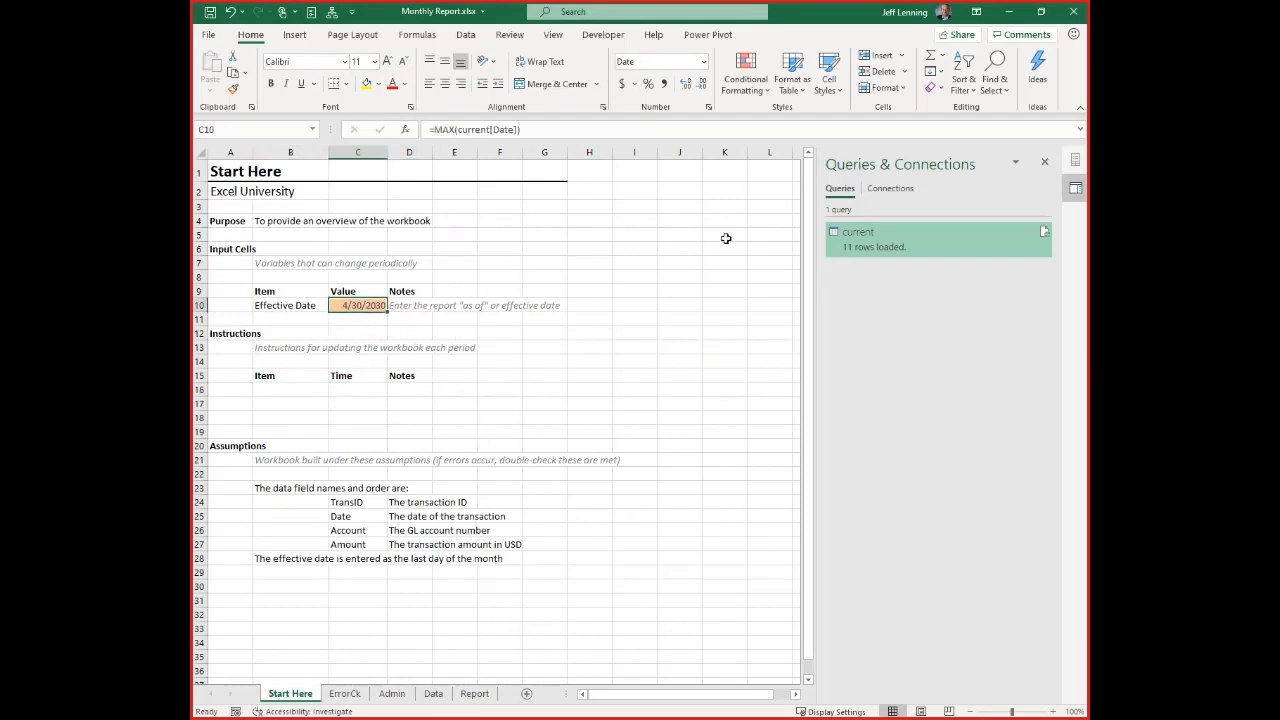
click(829, 86)
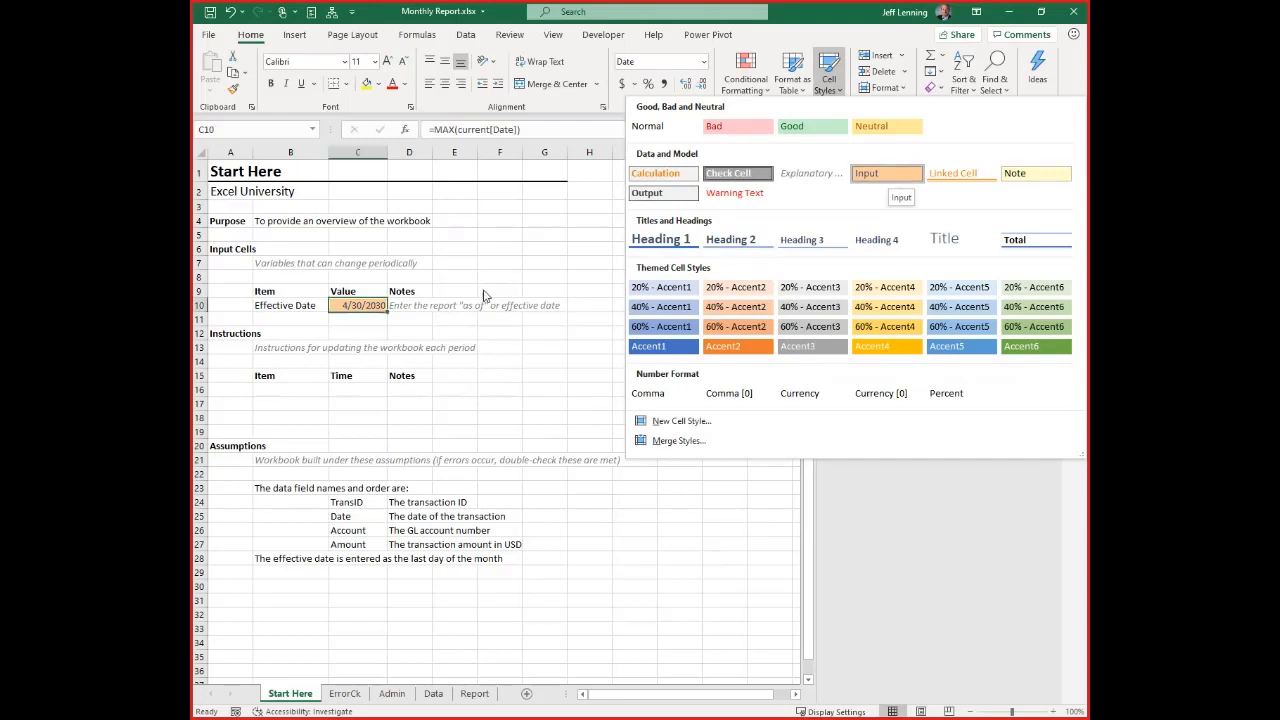
click(338, 314)
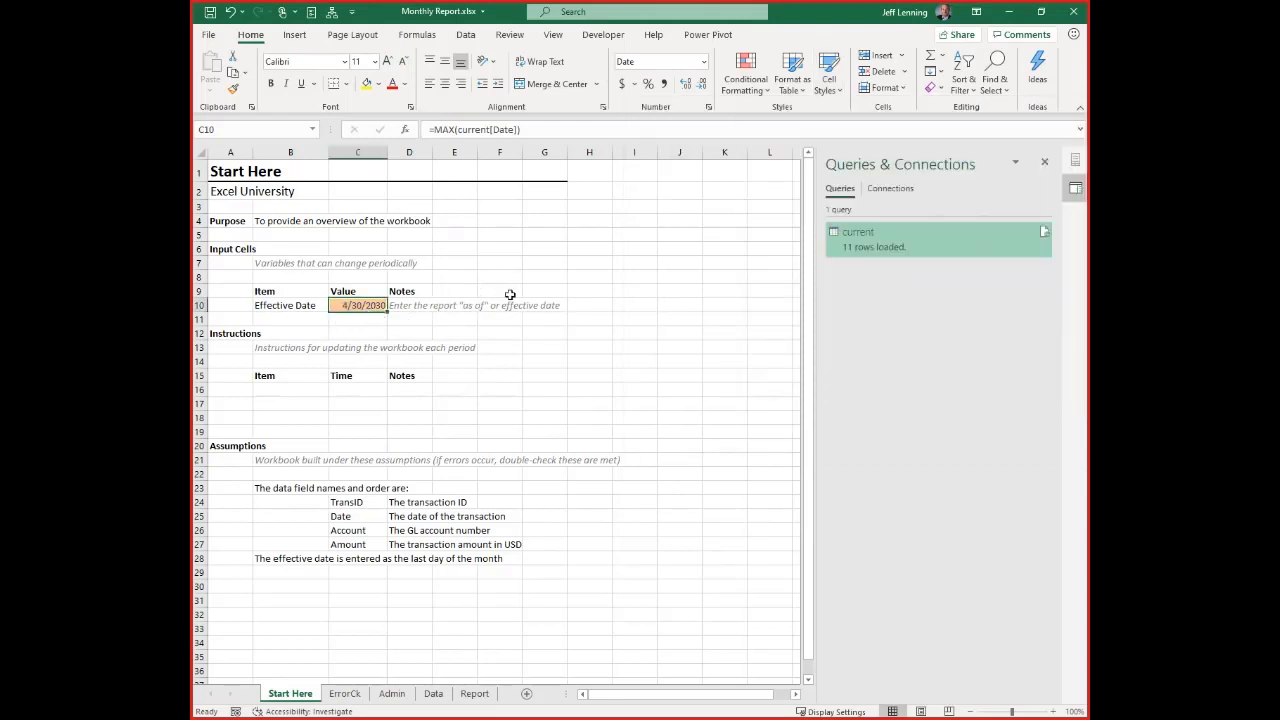
click(829, 75)
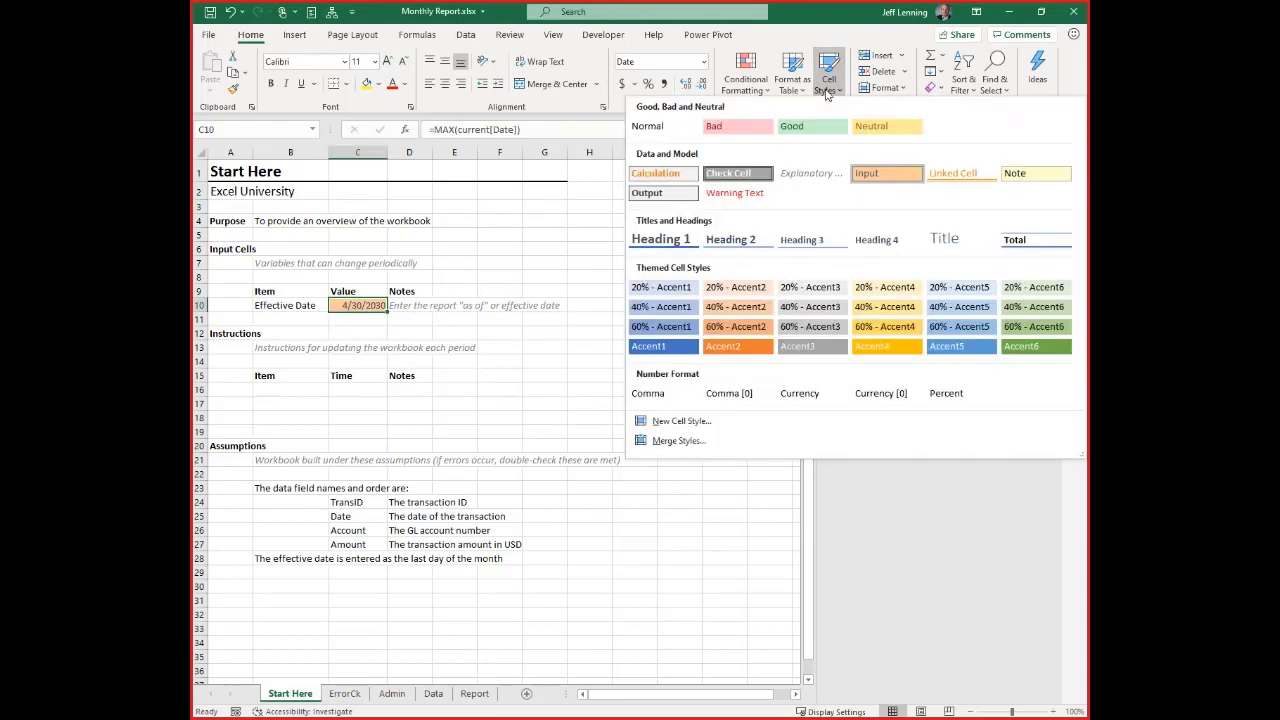
click(665, 175)
click(585, 277)
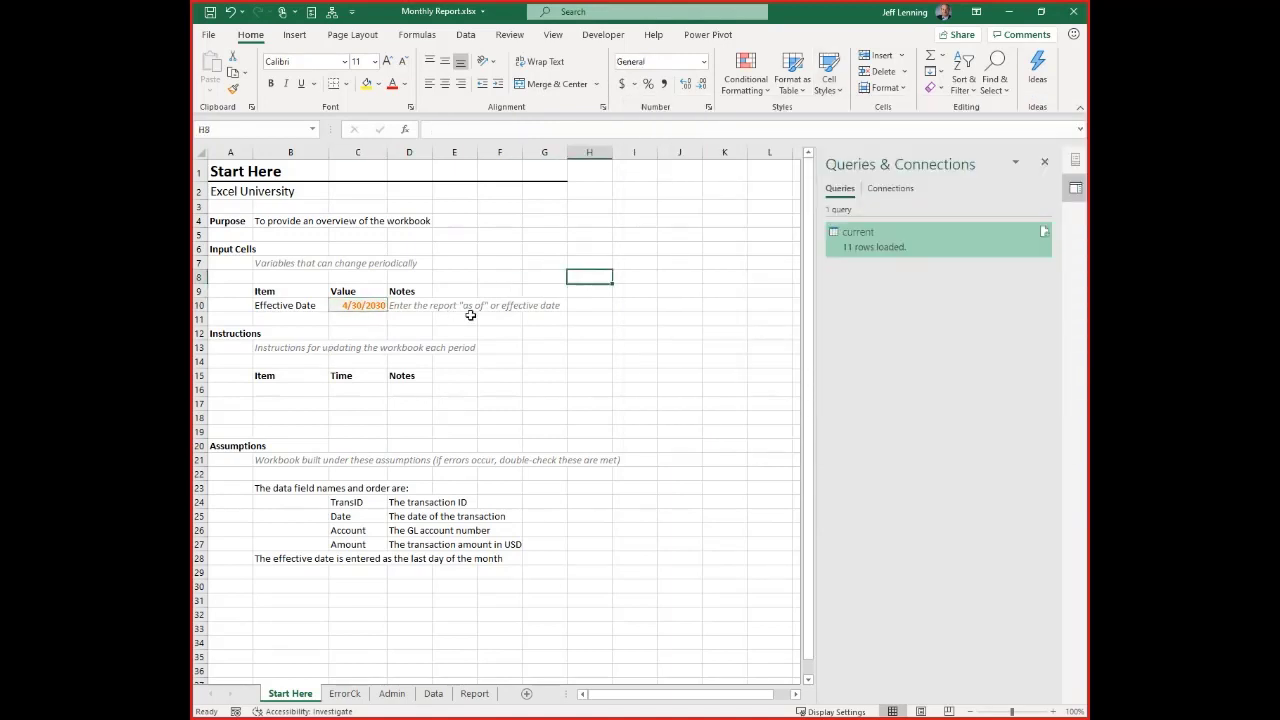
click(366, 309)
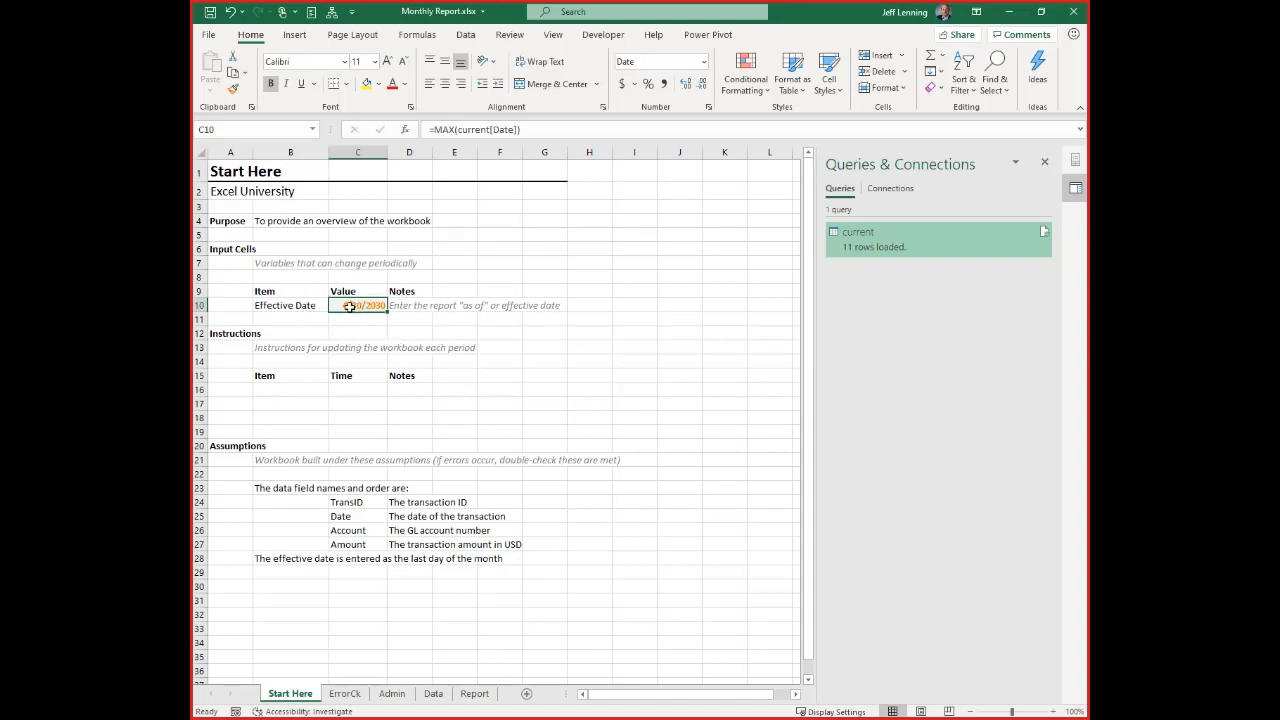
key(alt+Tab)
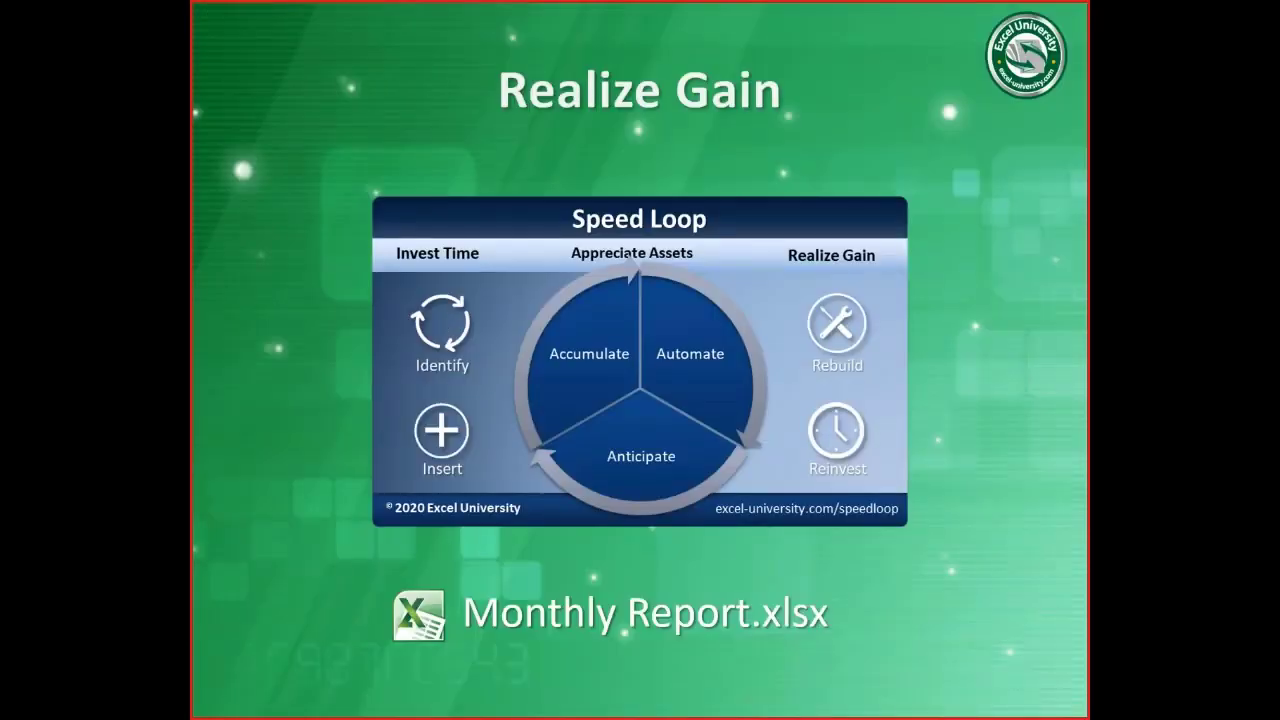
click(782, 430)
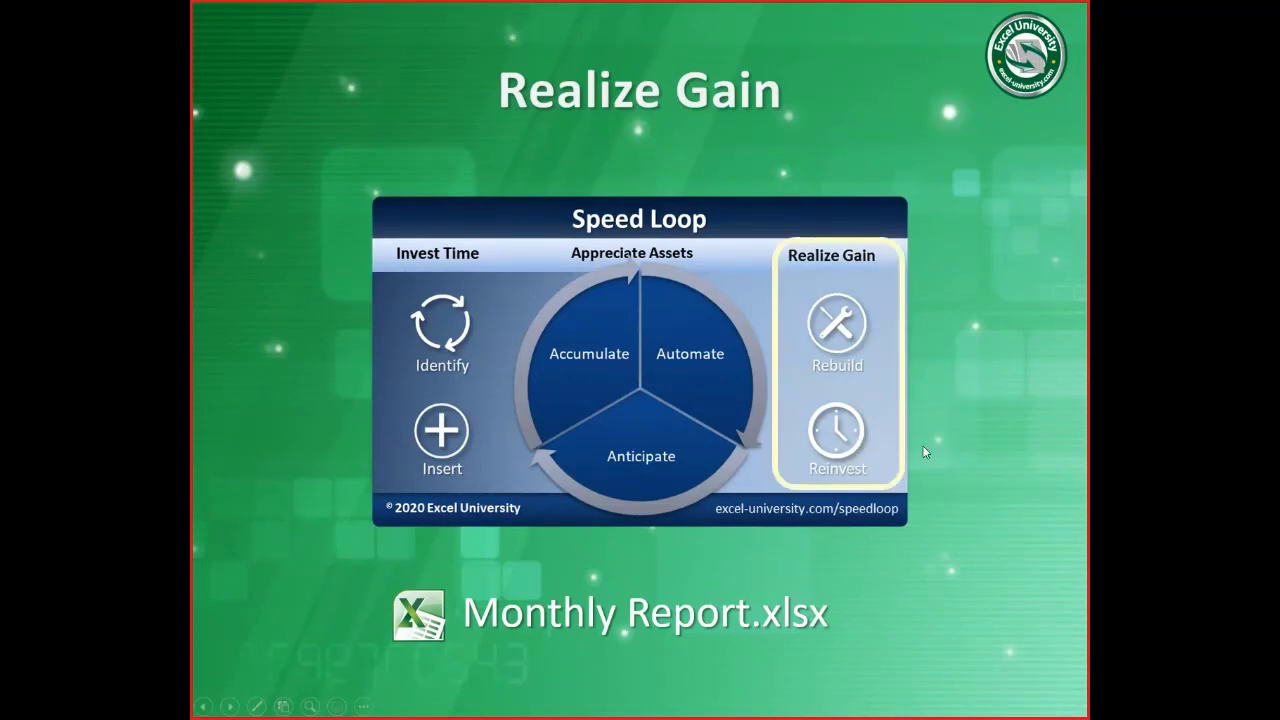